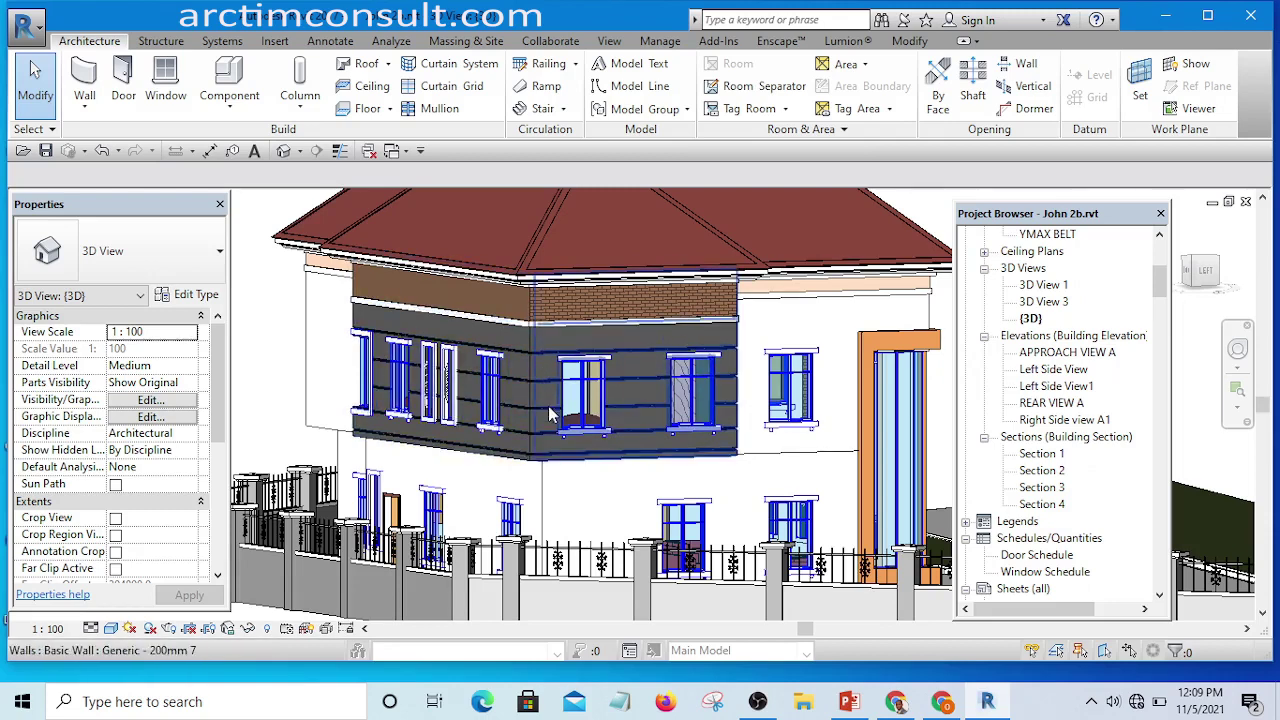
pyautogui.scroll(2, 540, 415)
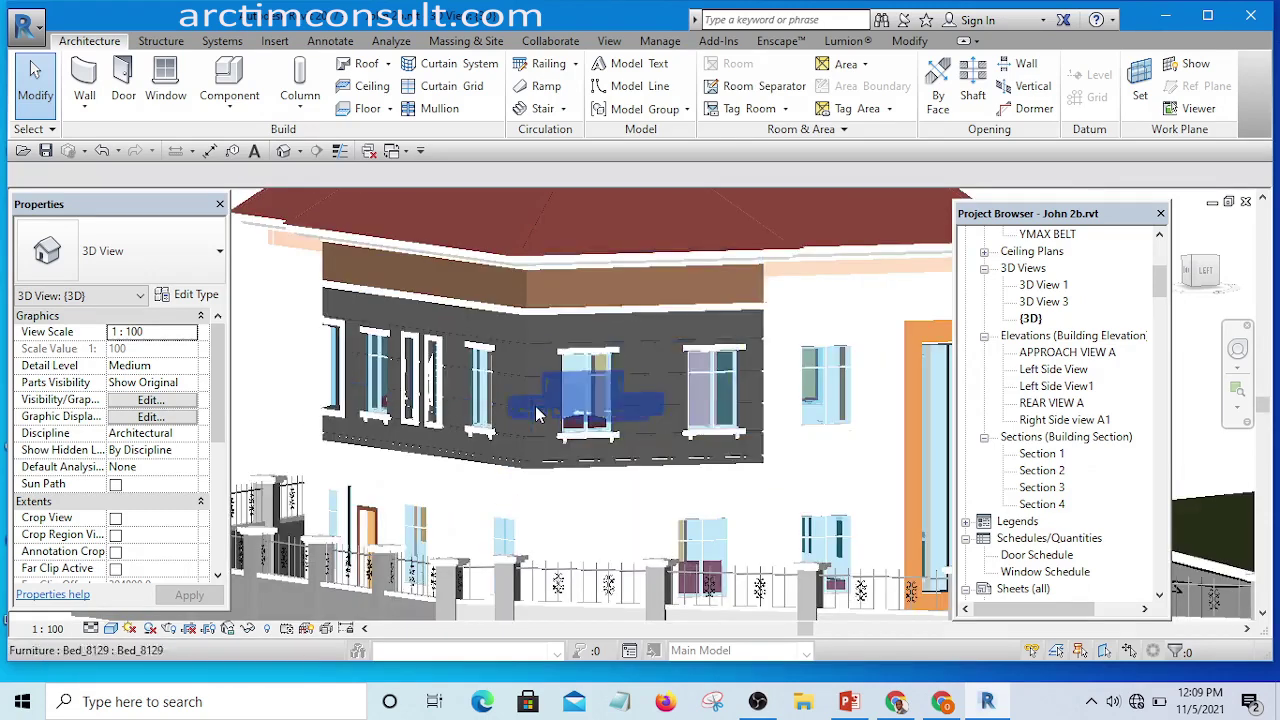
pyautogui.scroll(5, 537, 414)
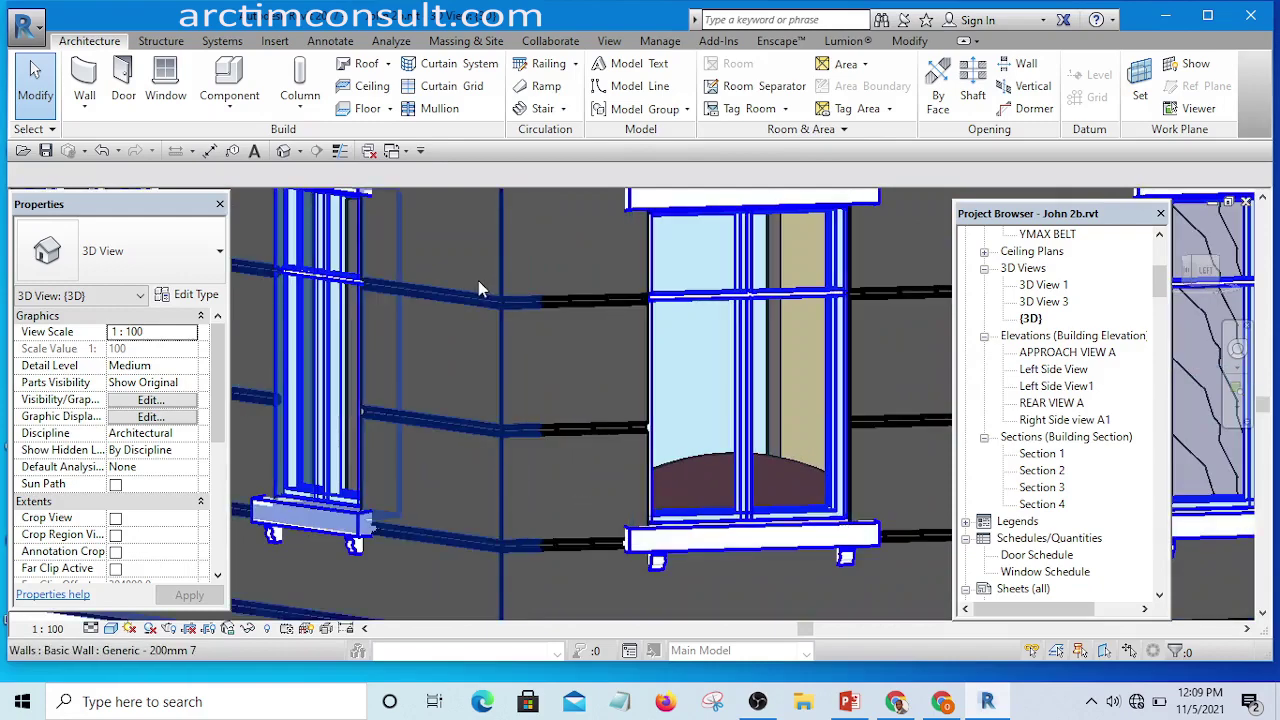
pyautogui.scroll(-3, 478, 280)
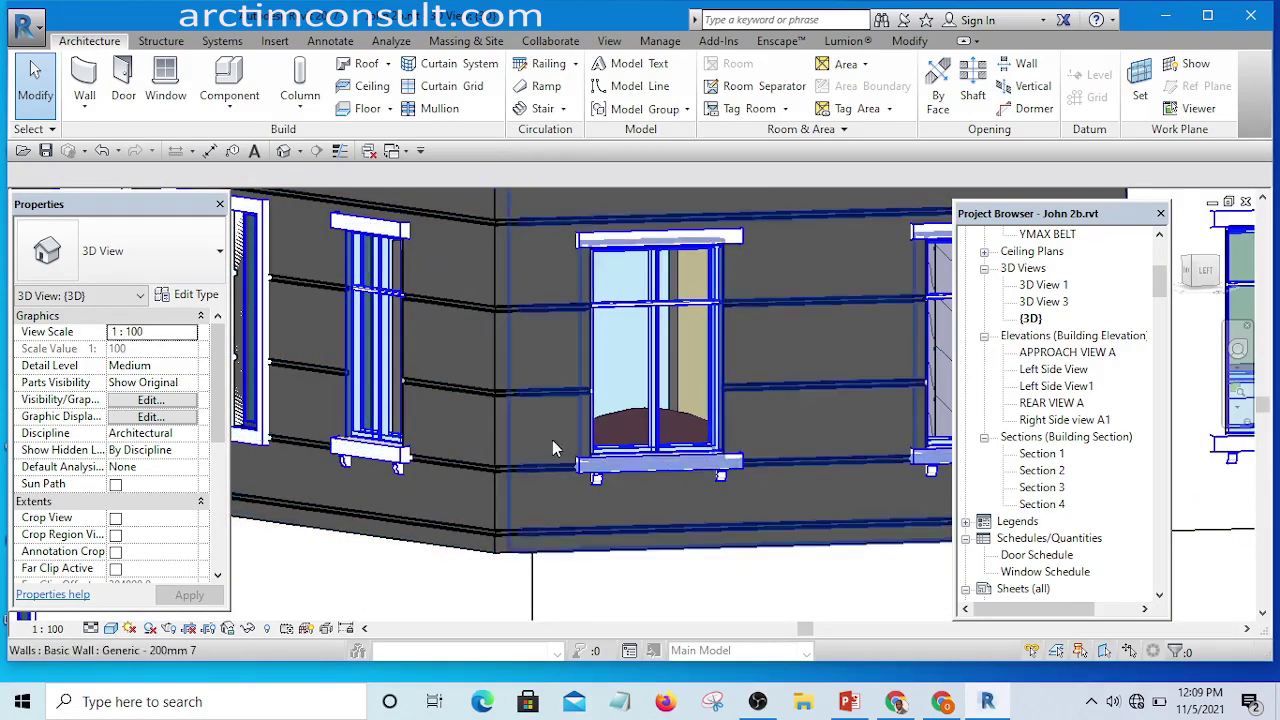
pyautogui.keyDown('shift'); pyautogui.moveTo(460, 254); pyautogui.dragTo(537, 395, button='middle'); pyautogui.keyUp('shift')
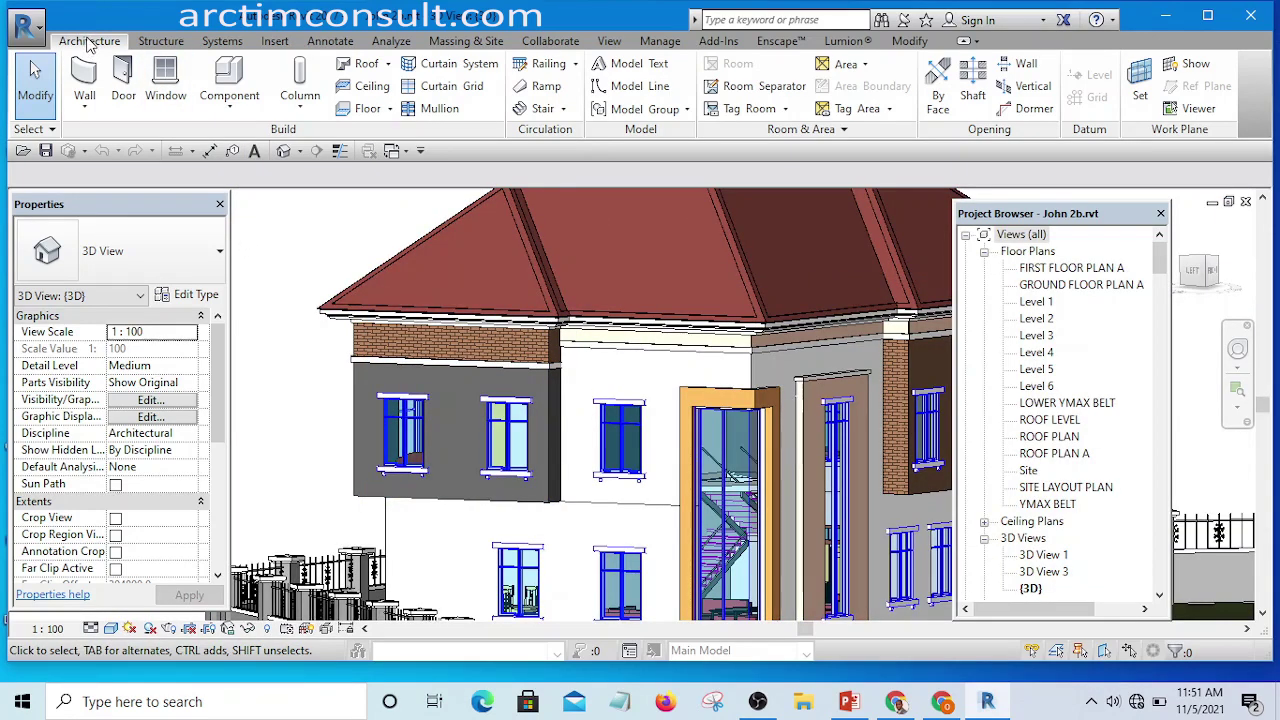
# - Place a horizontal wall reveal across the dark grey upper-floor wall, above the windows and just below the white cornice
pyautogui.click(88, 112)
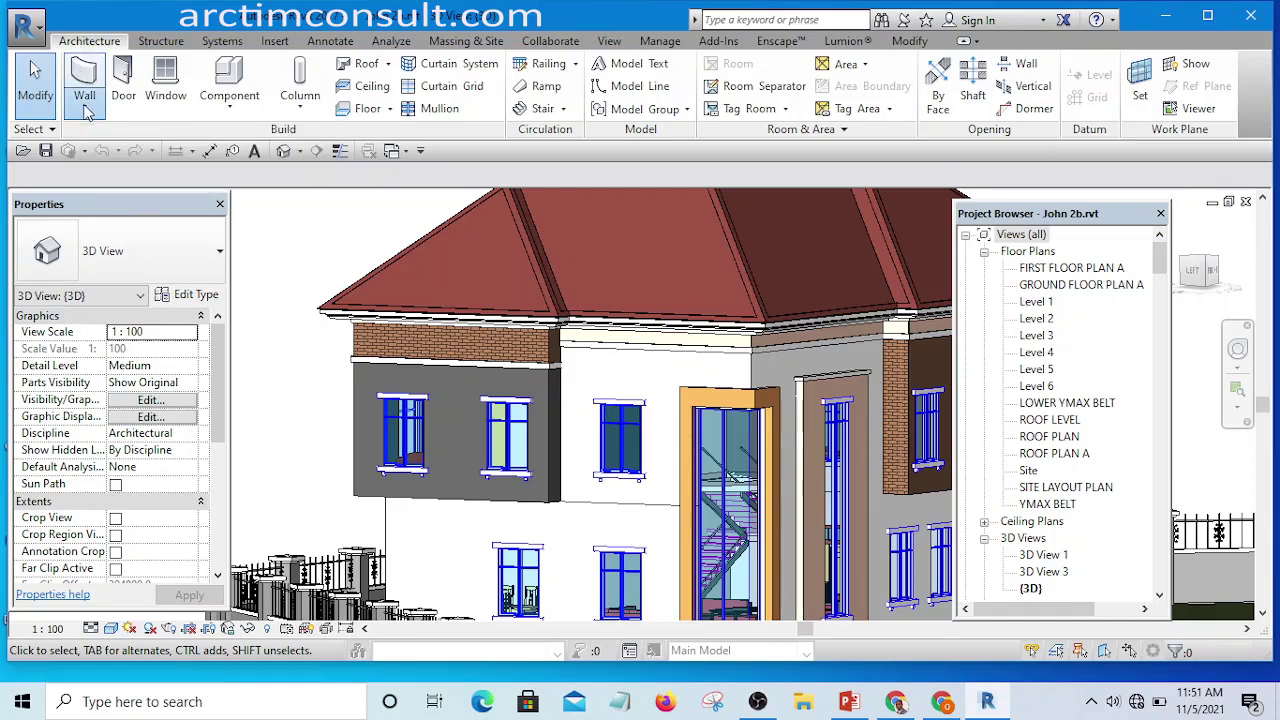
pyautogui.click(88, 112)
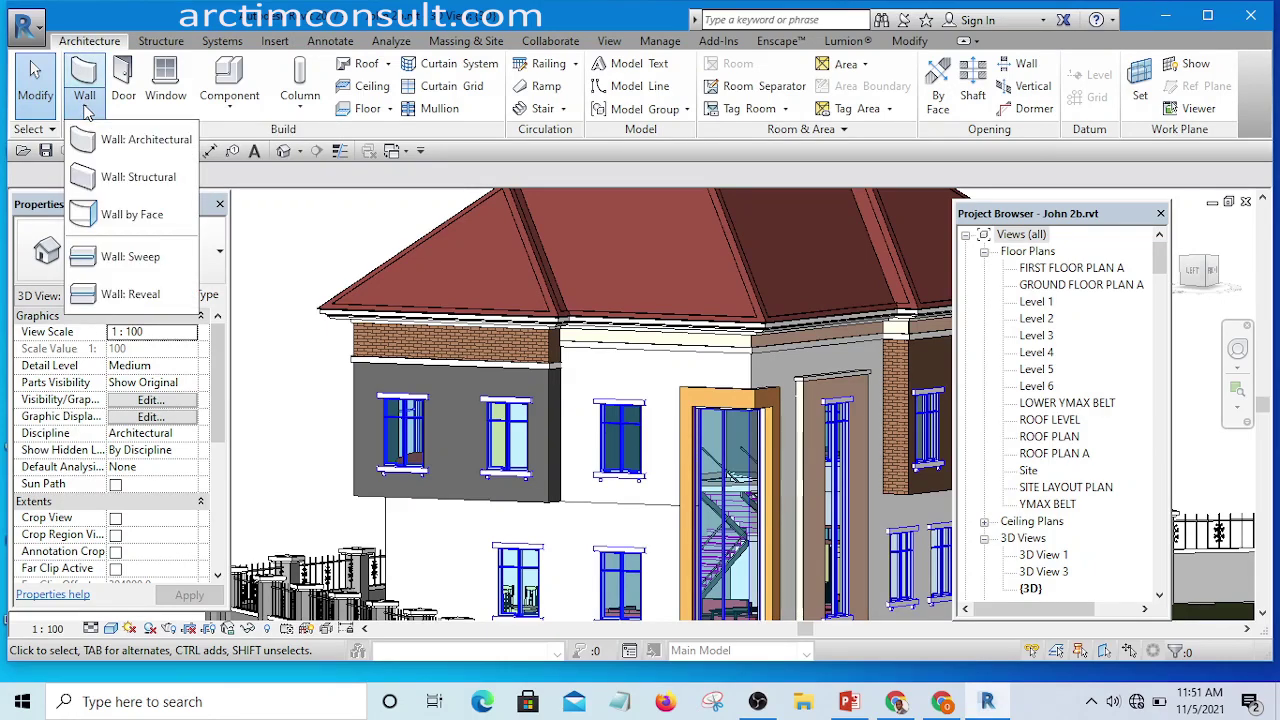
pyautogui.click(121, 298)
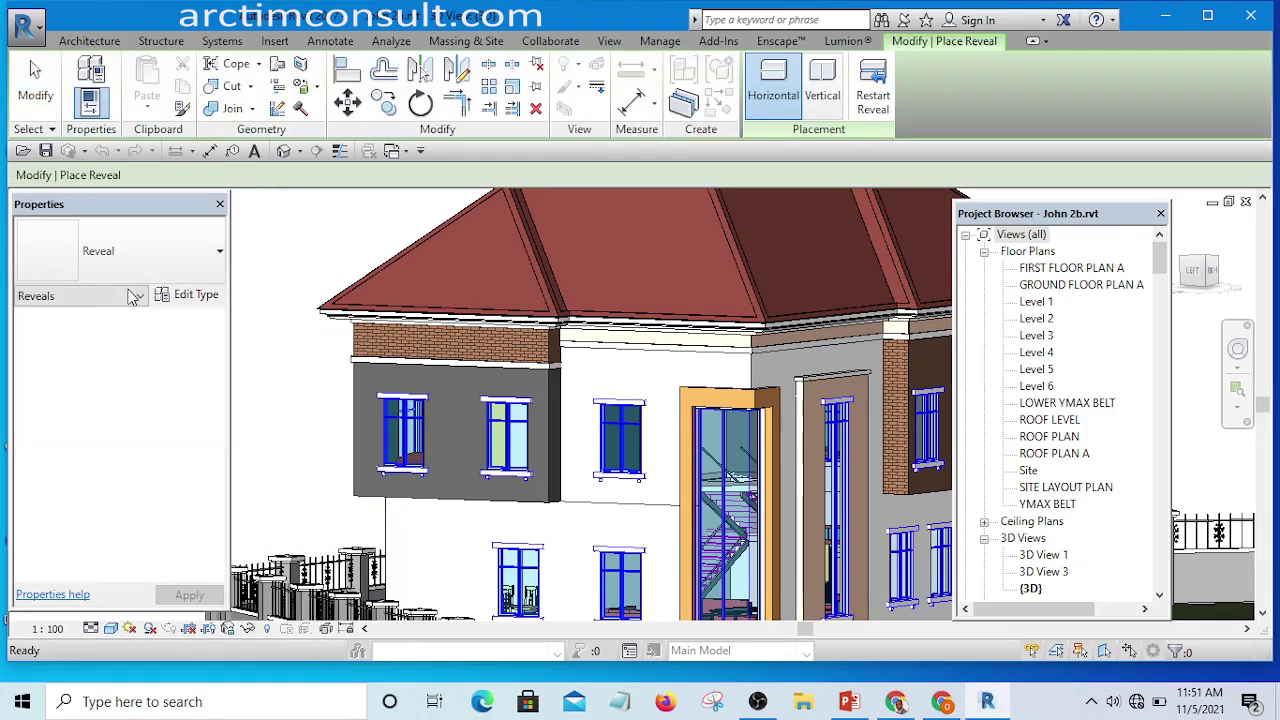
pyautogui.scroll(4, 440, 386)
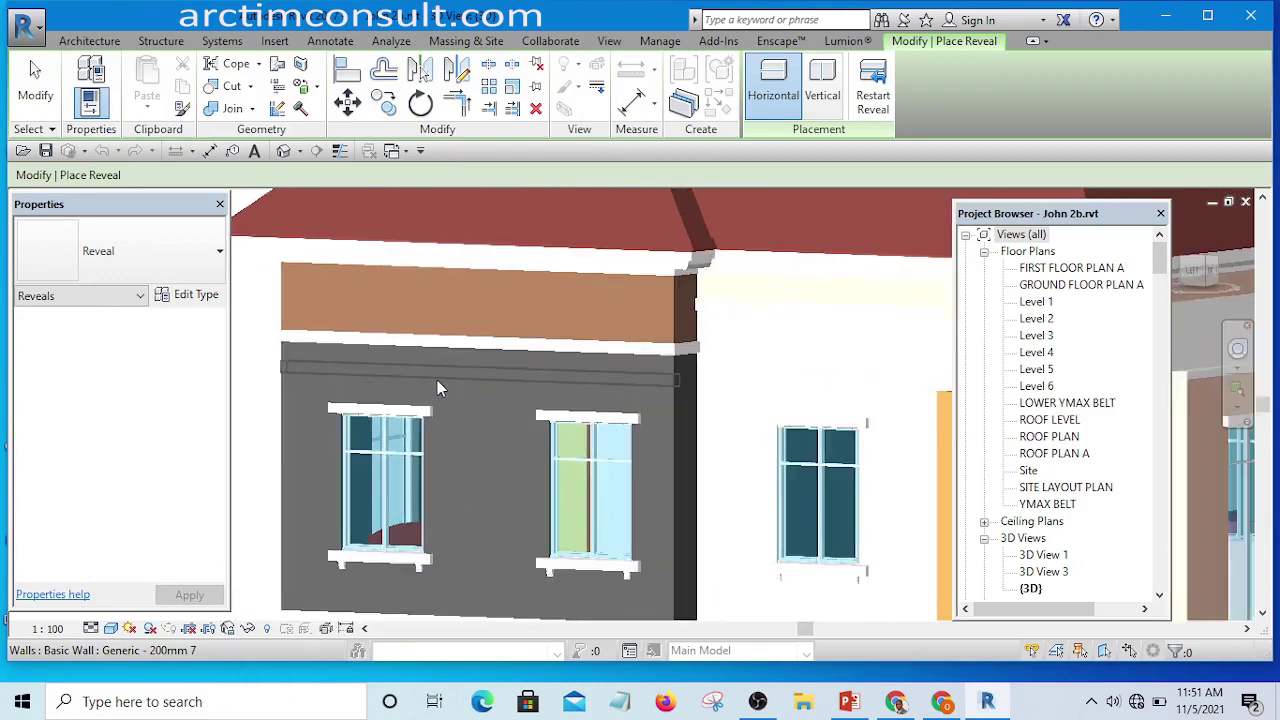
pyautogui.click(437, 381)
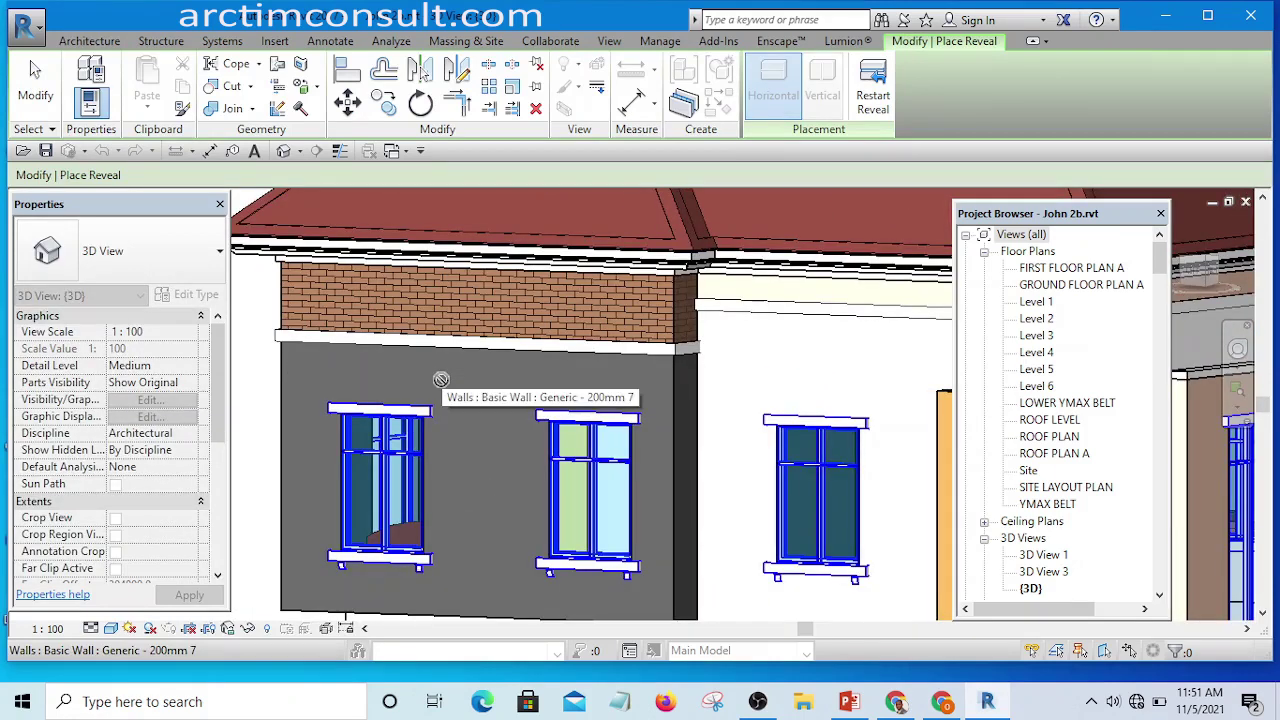
pyautogui.click(470, 375)
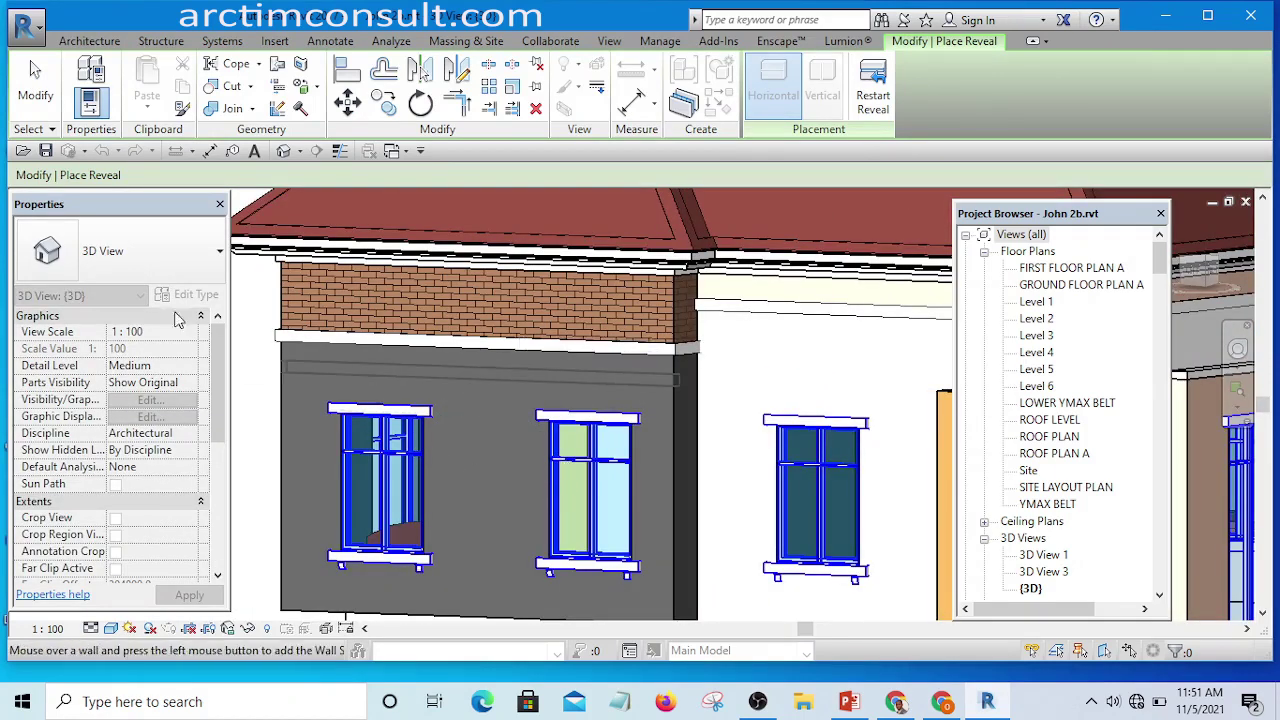
pyautogui.click(42, 86)
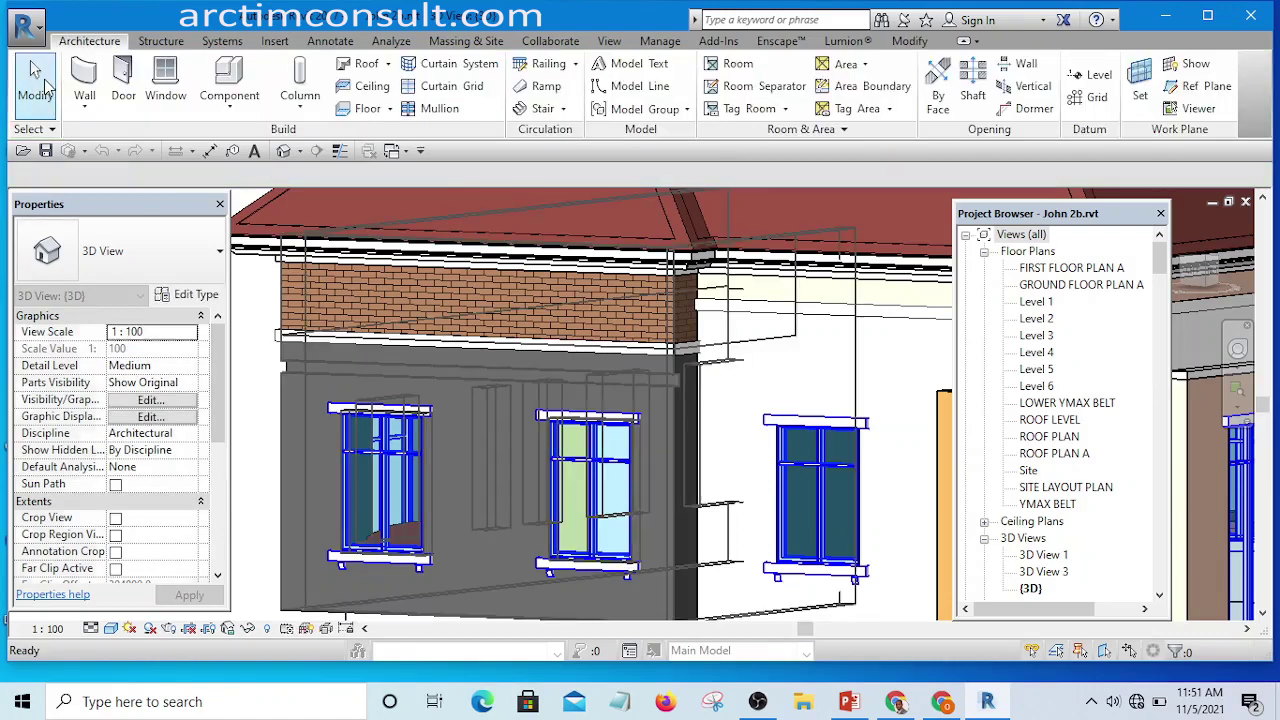
# - Change the profile of the placed reveal's type to M_Reveal-Brick Course : 2 Bricks
pyautogui.scroll(-3, 697, 444)
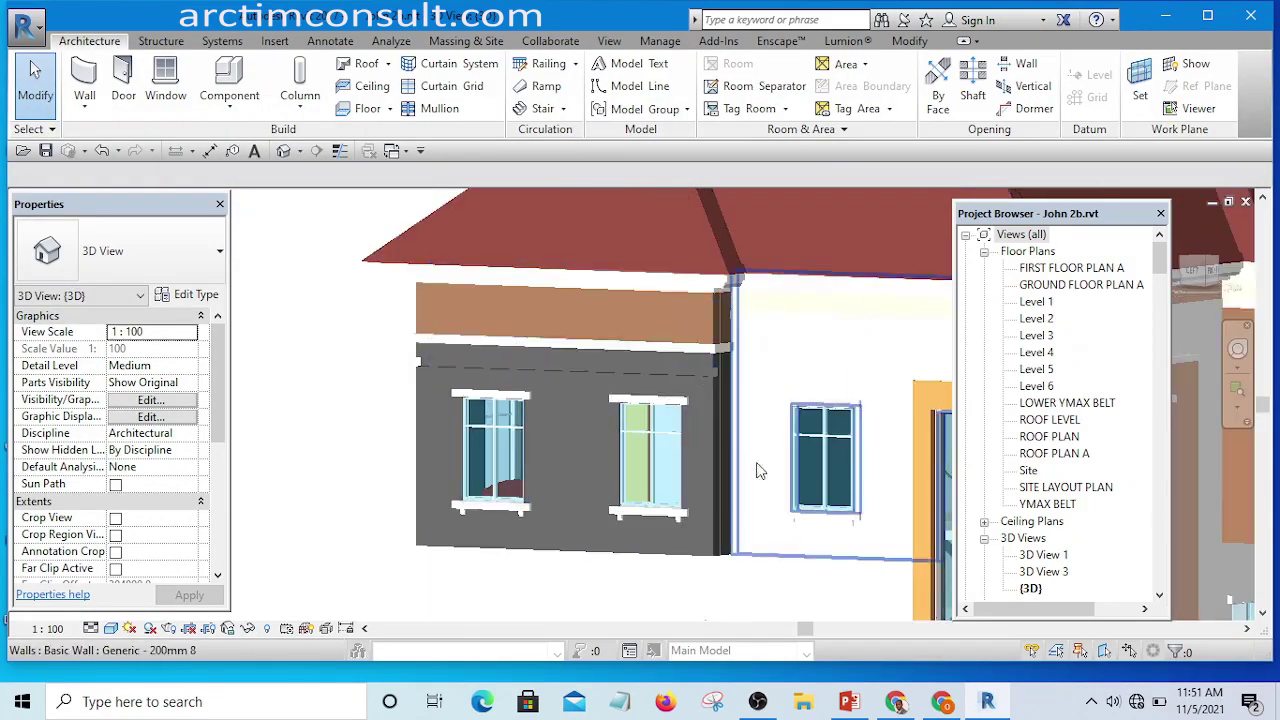
pyautogui.keyDown('shift'); pyautogui.moveTo(679, 431); pyautogui.dragTo(536, 395, button='middle'); pyautogui.keyUp('shift')
pyautogui.scroll(6, 534, 396)
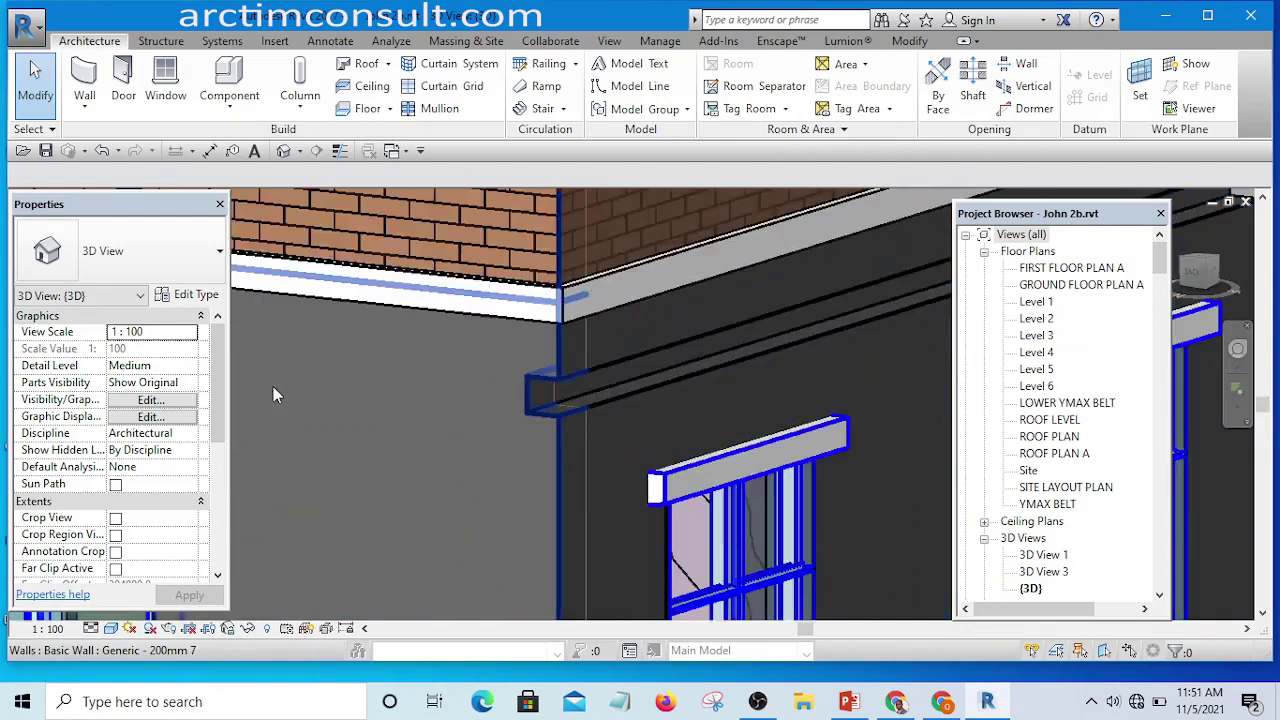
pyautogui.scroll(-4, 473, 392)
pyautogui.scroll(6, 434, 387)
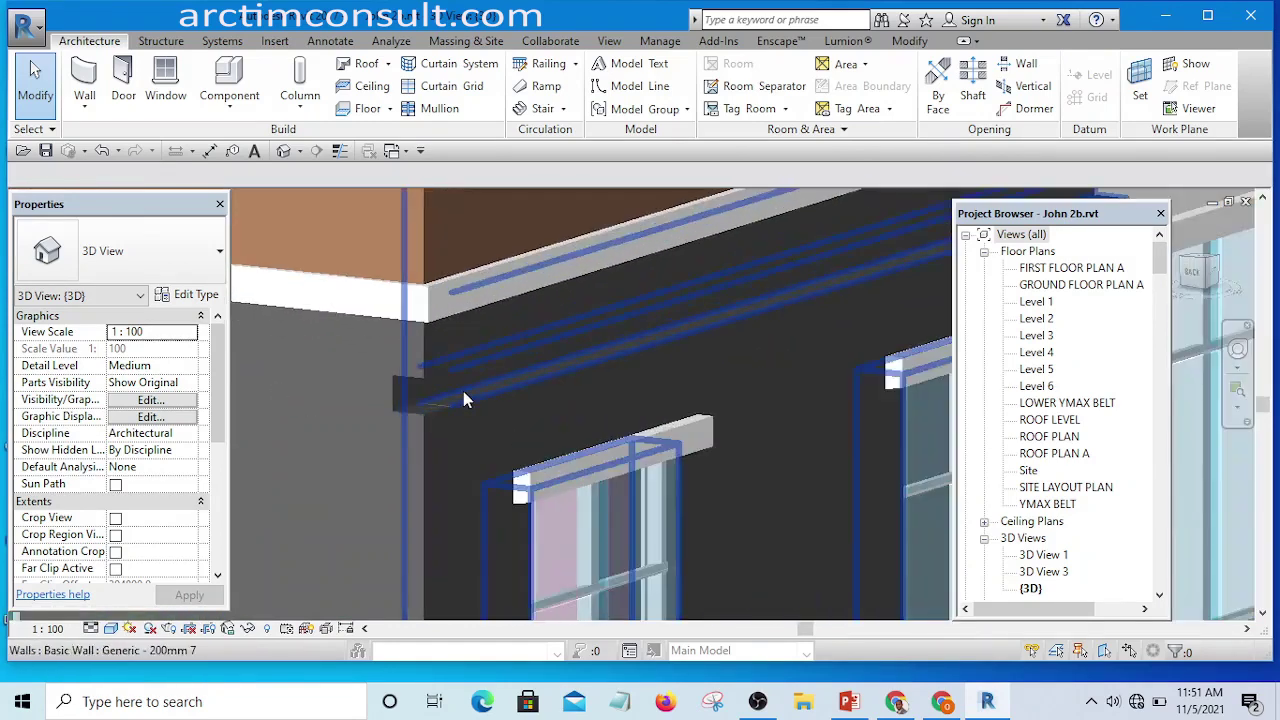
pyautogui.click(418, 364)
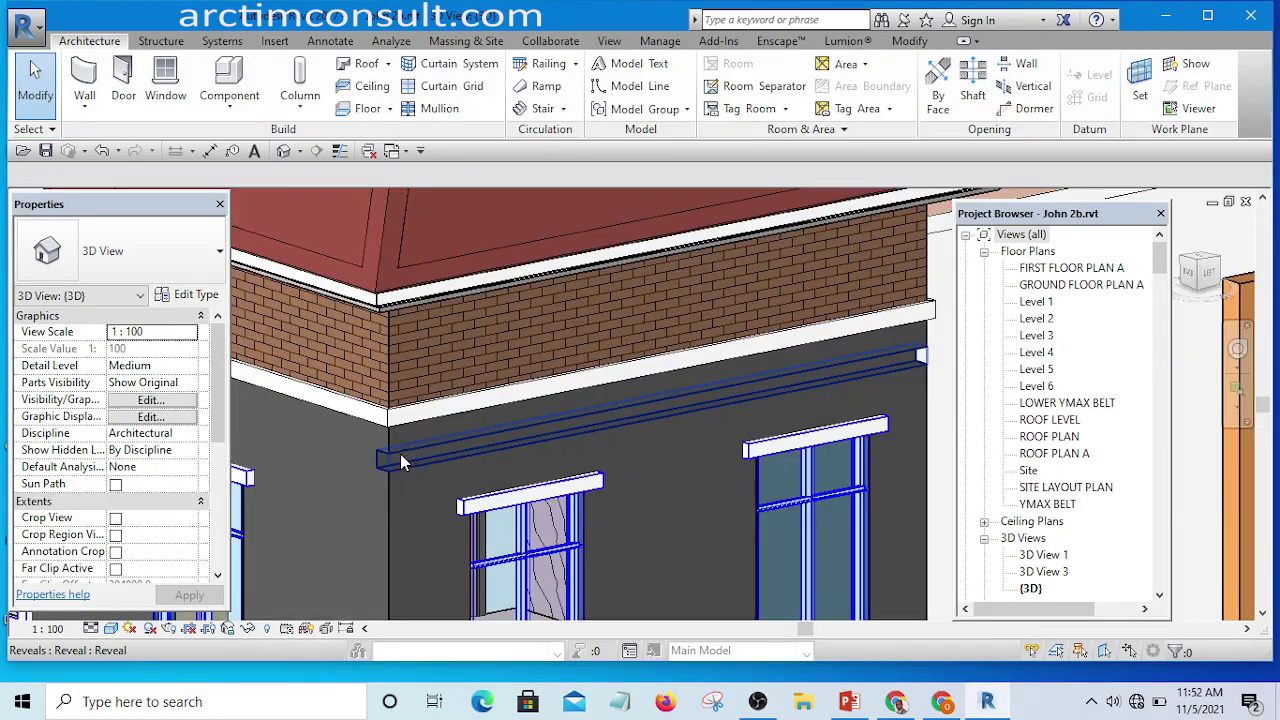
pyautogui.click(400, 455)
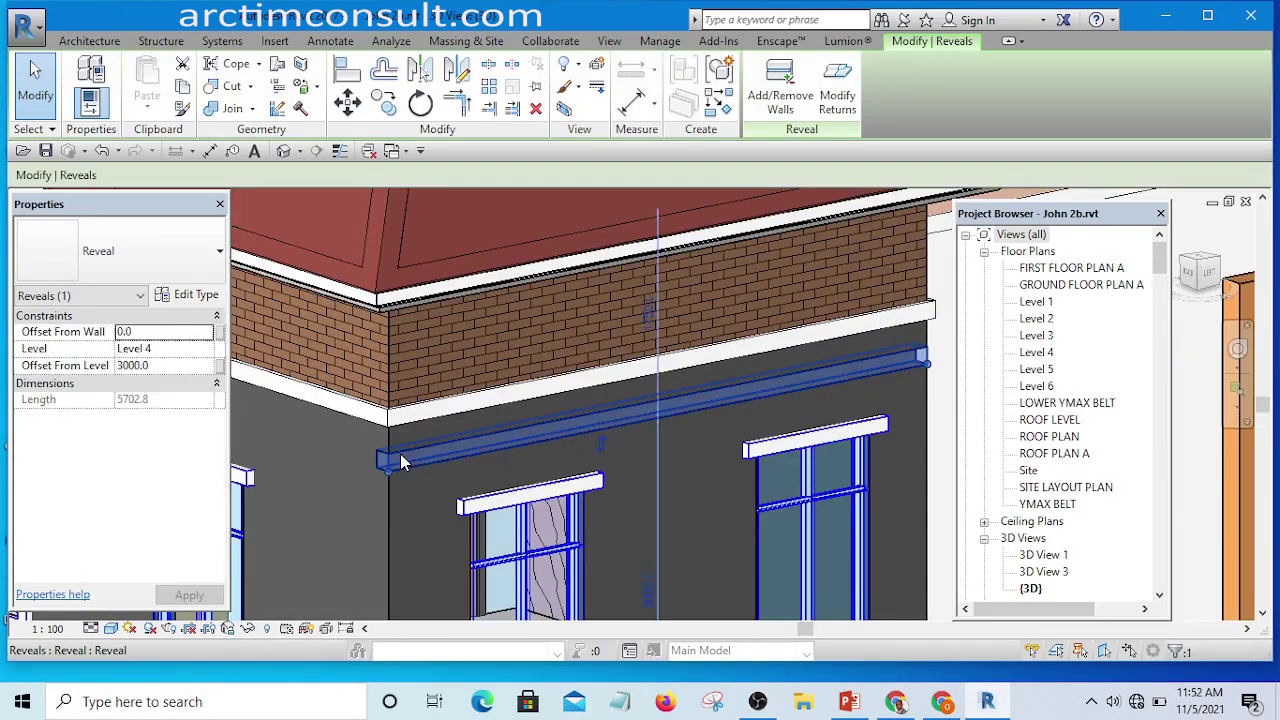
pyautogui.click(190, 295)
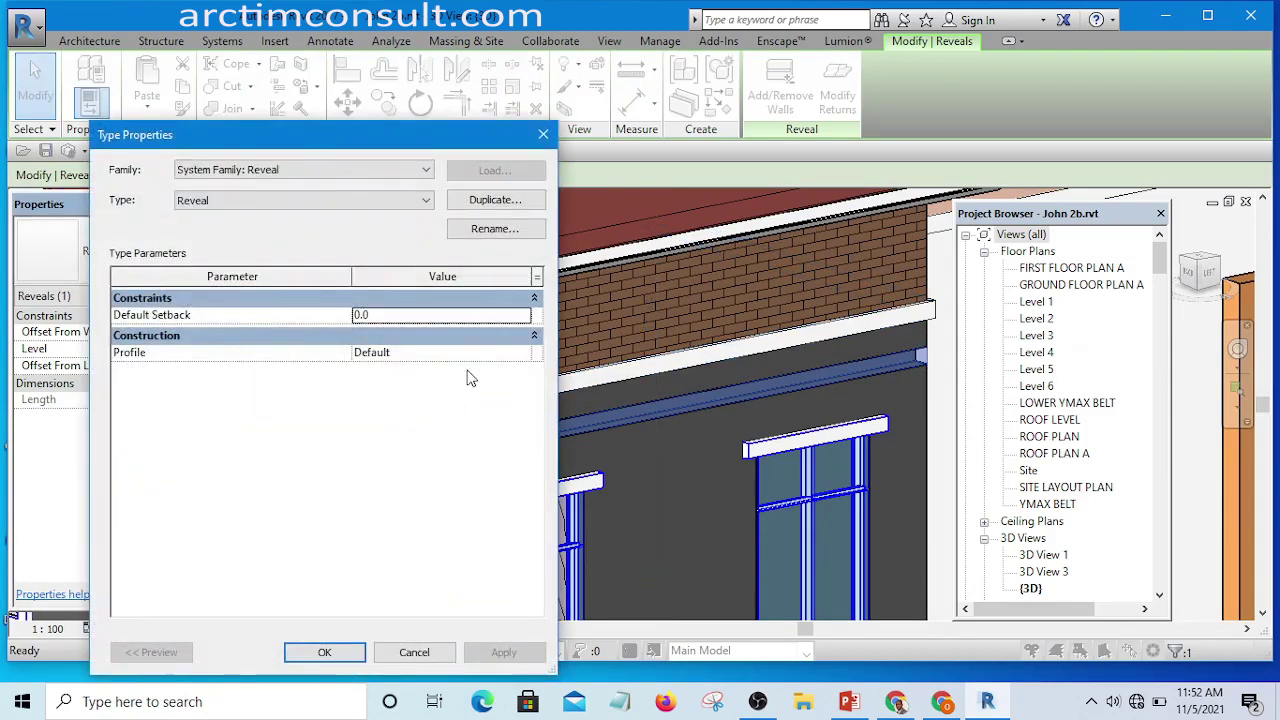
pyautogui.click(523, 353)
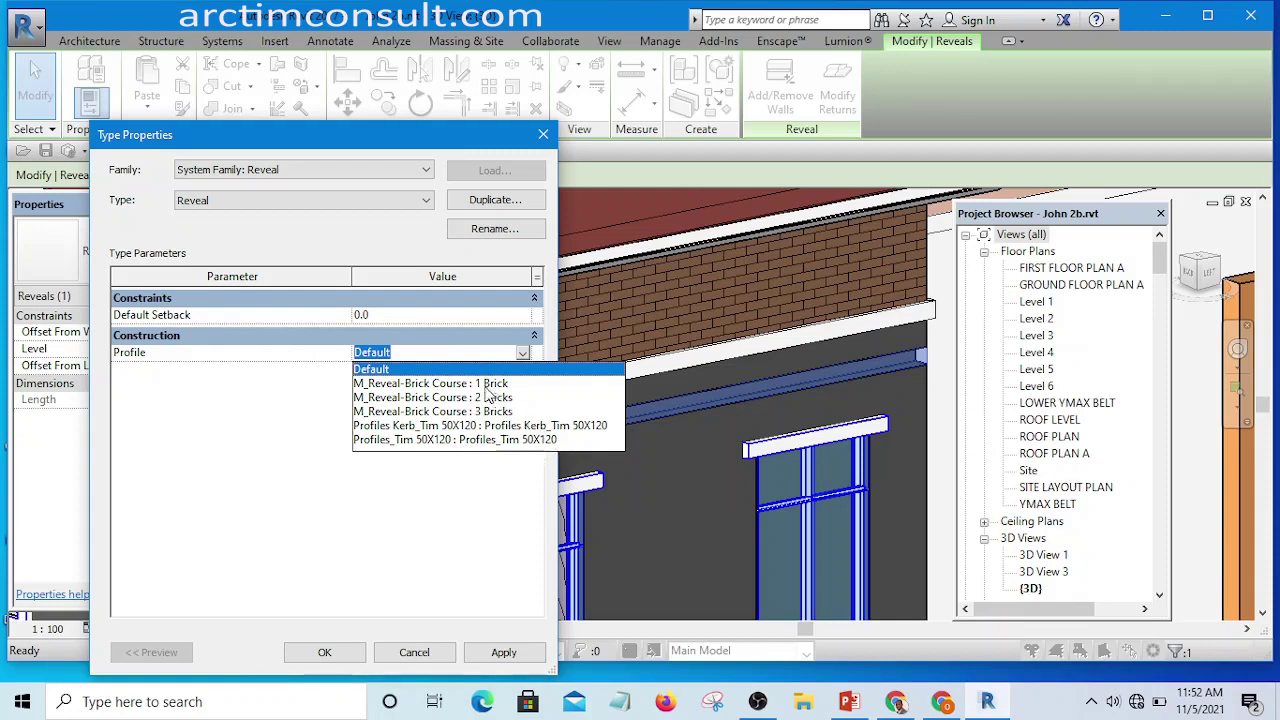
pyautogui.click(419, 399)
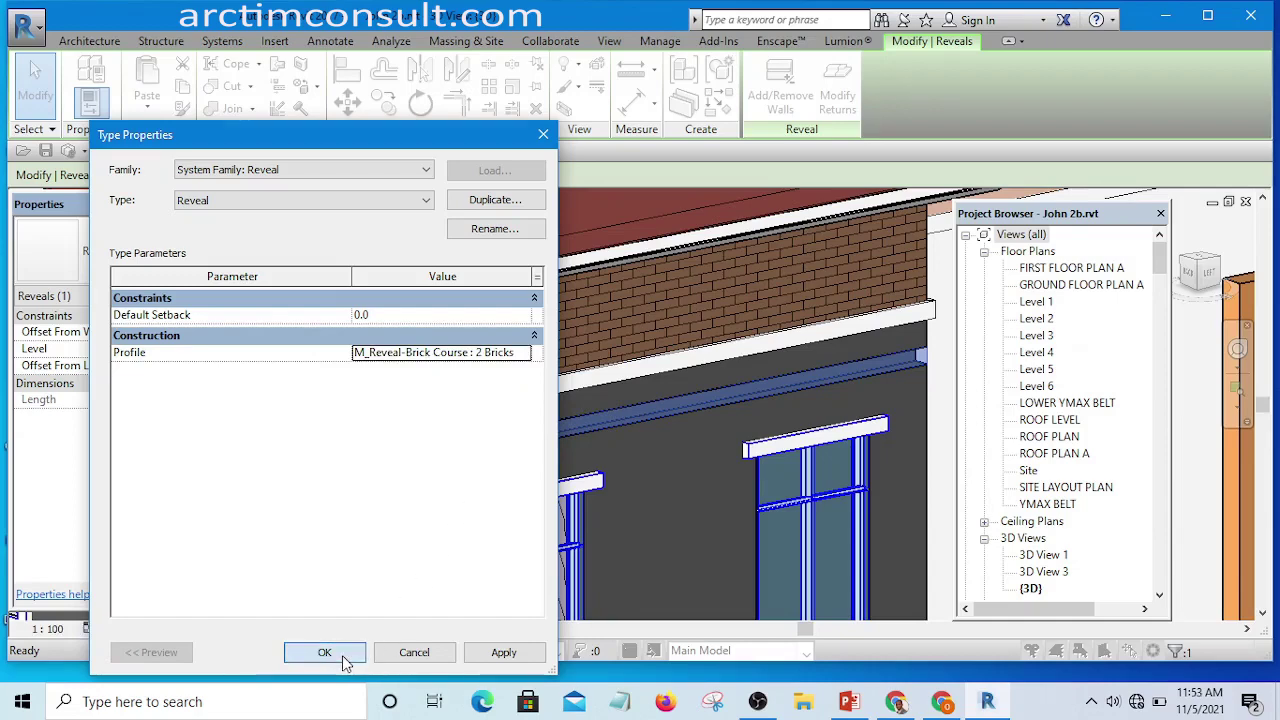
pyautogui.click(342, 654)
pyautogui.scroll(-5, 457, 477)
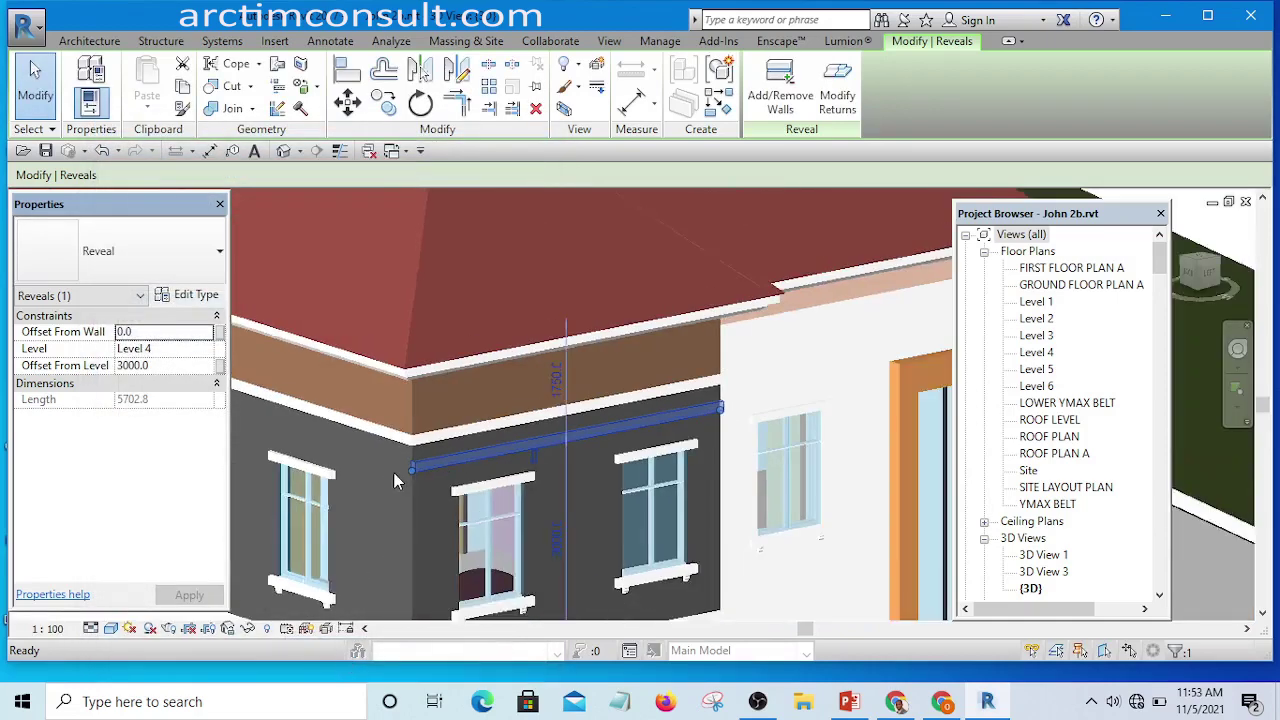
pyautogui.click(867, 215)
# - Examine the reveal's new brick-course profile at the wall corner and along the dark grey facade
pyautogui.scroll(8, 426, 445)
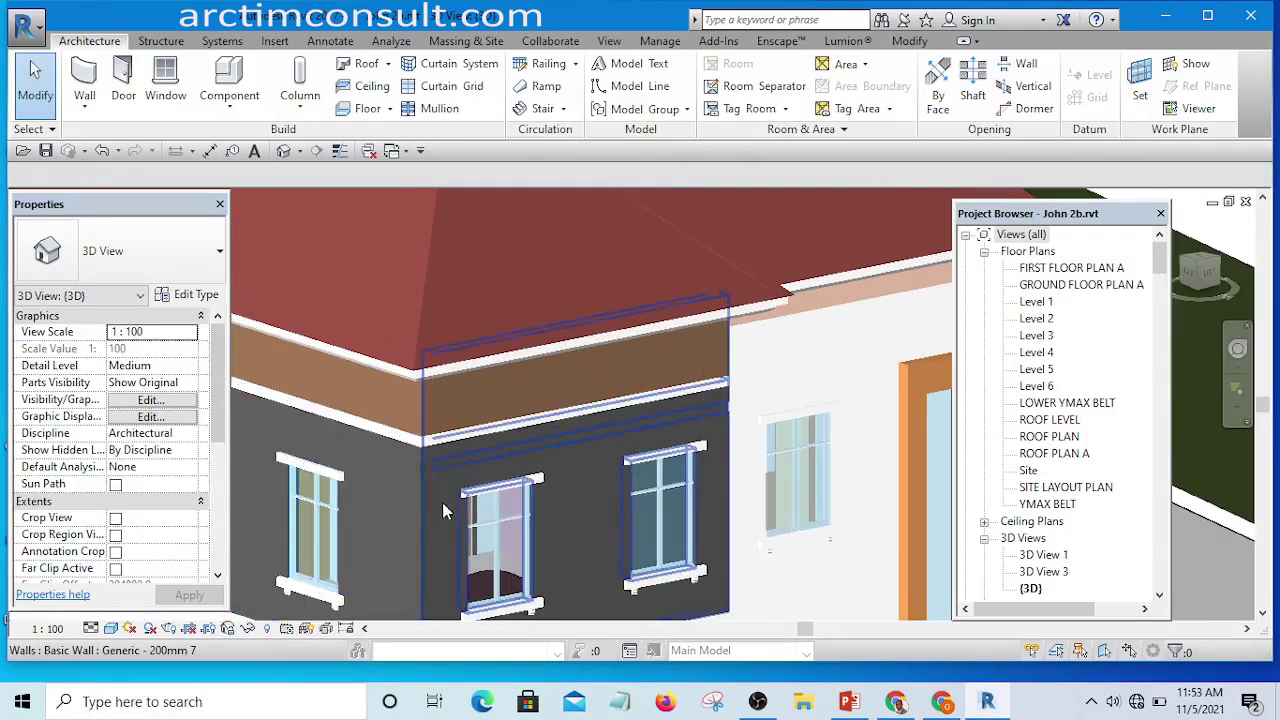
pyautogui.scroll(-3, 438, 515)
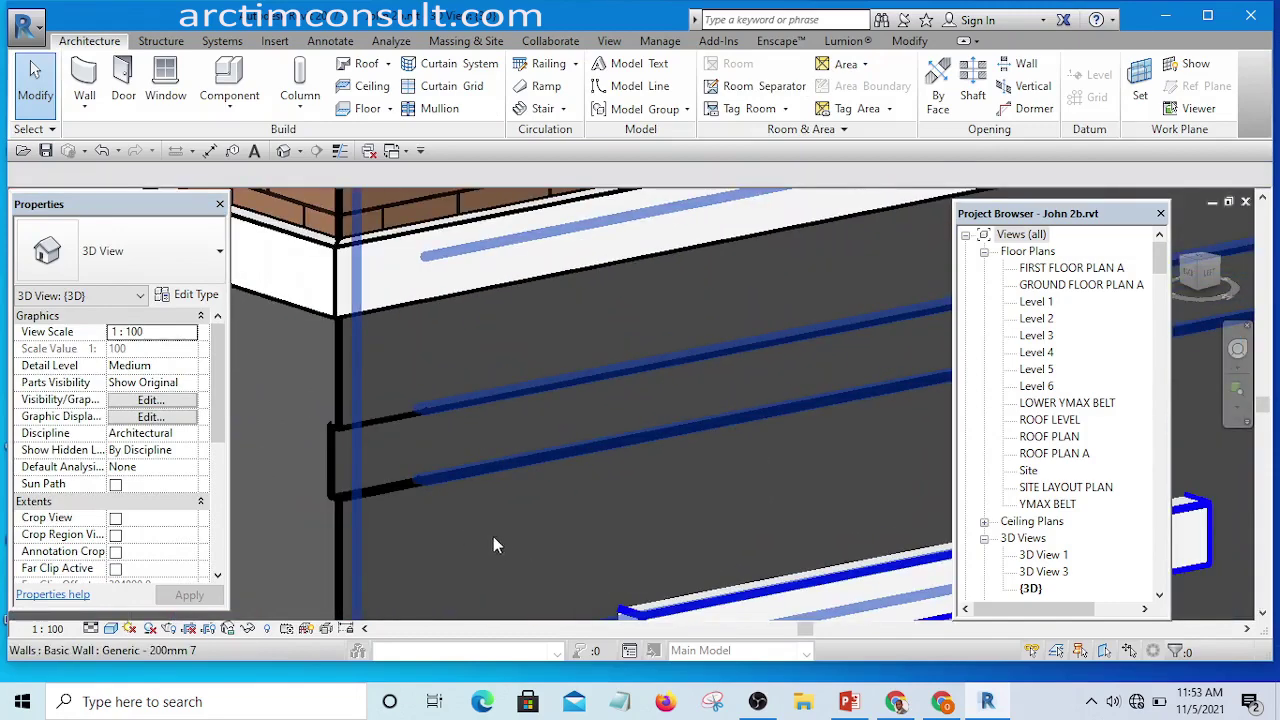
pyautogui.scroll(-5, 452, 448)
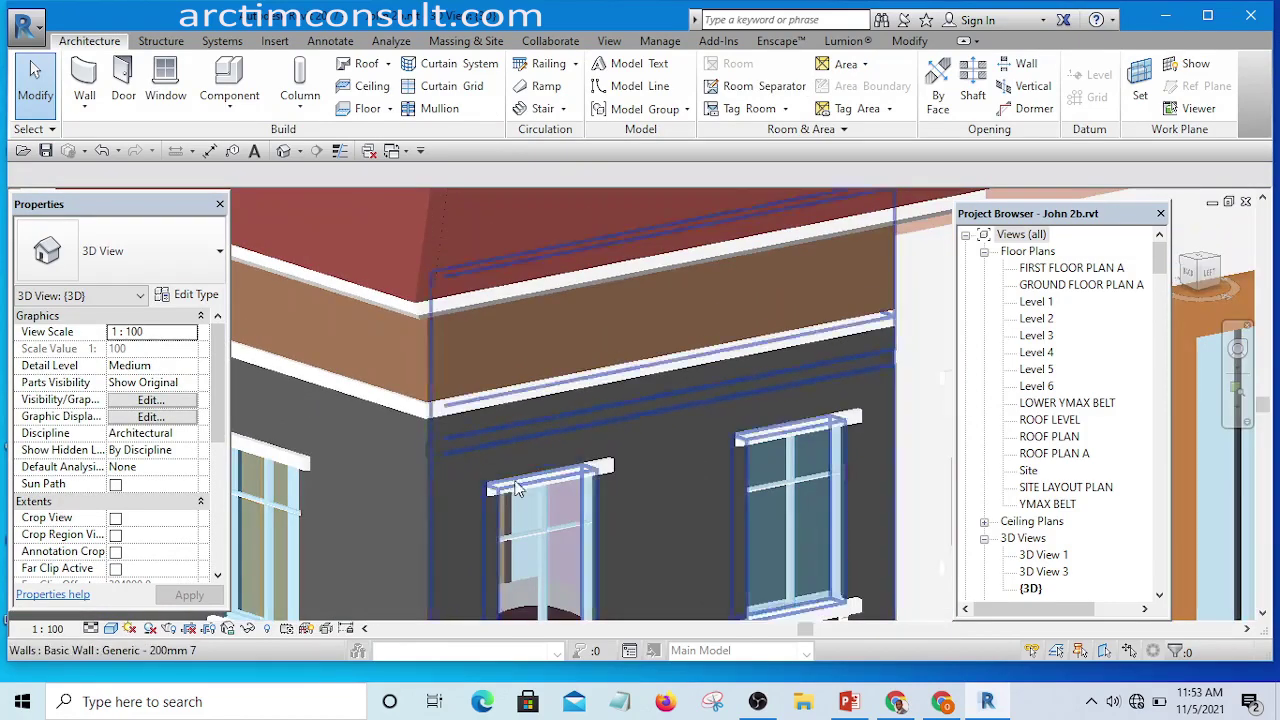
pyautogui.scroll(-8, 460, 456)
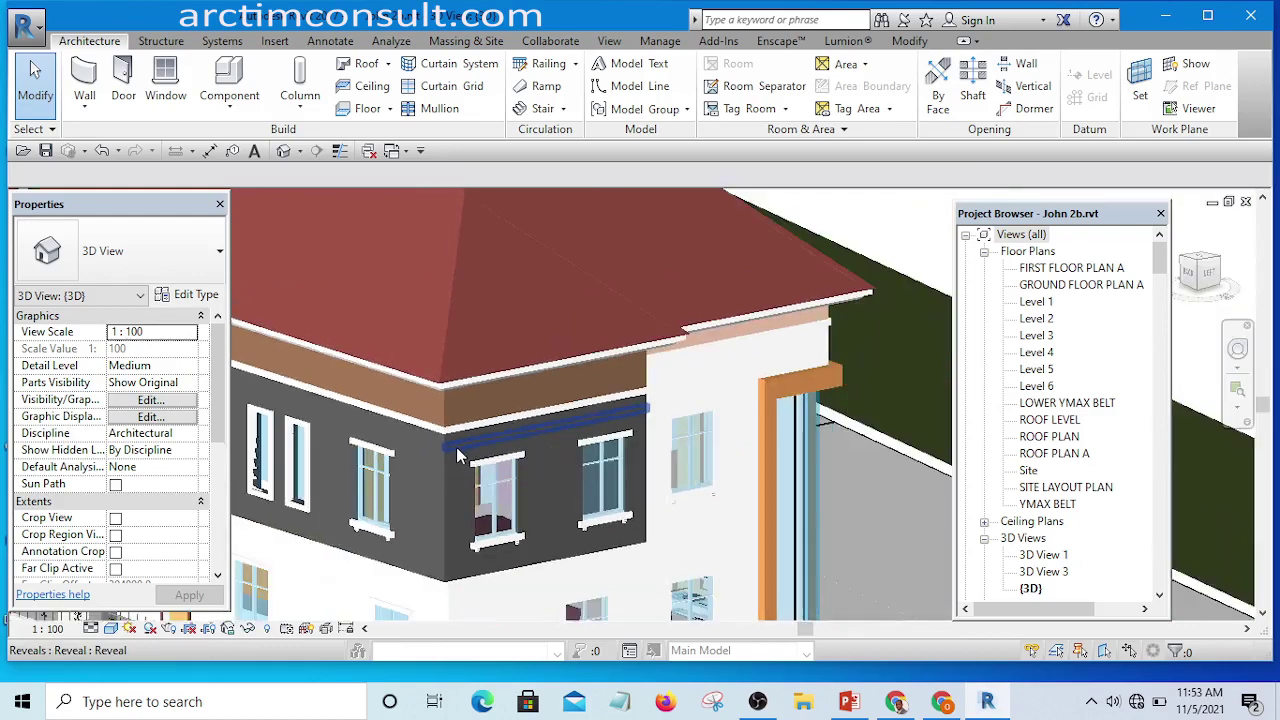
pyautogui.scroll(10, 460, 482)
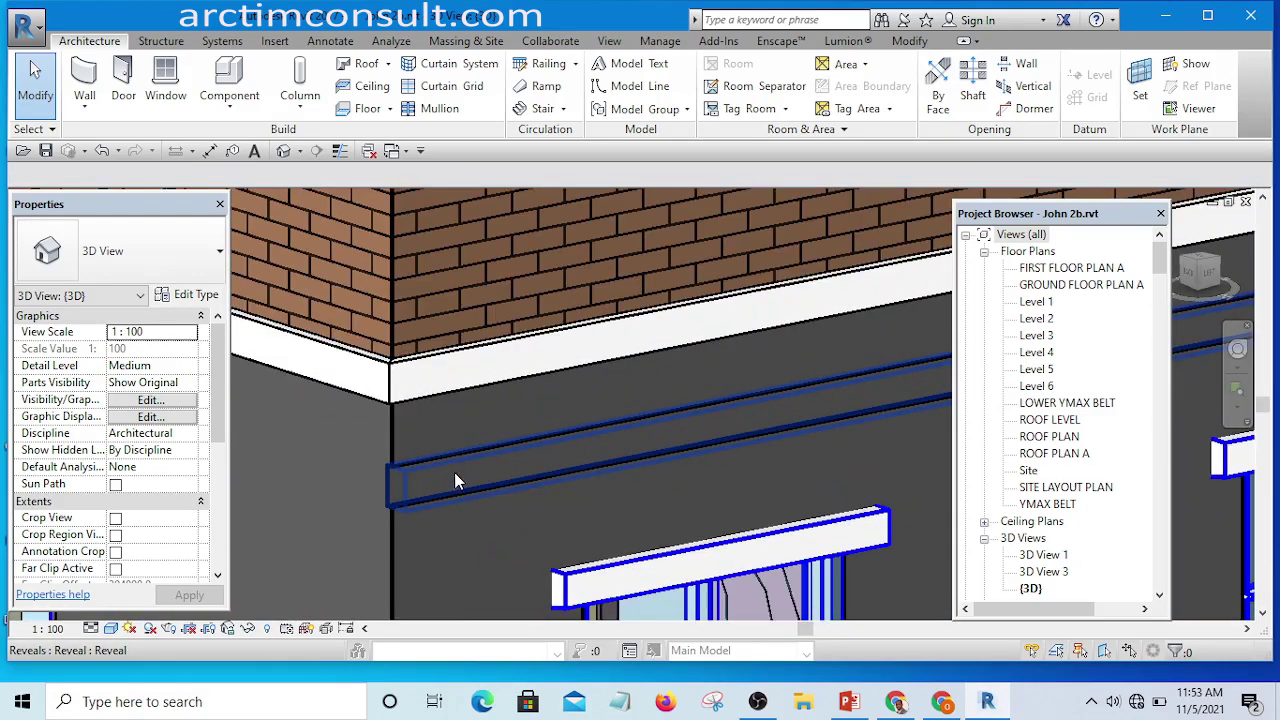
pyautogui.scroll(-6, 454, 481)
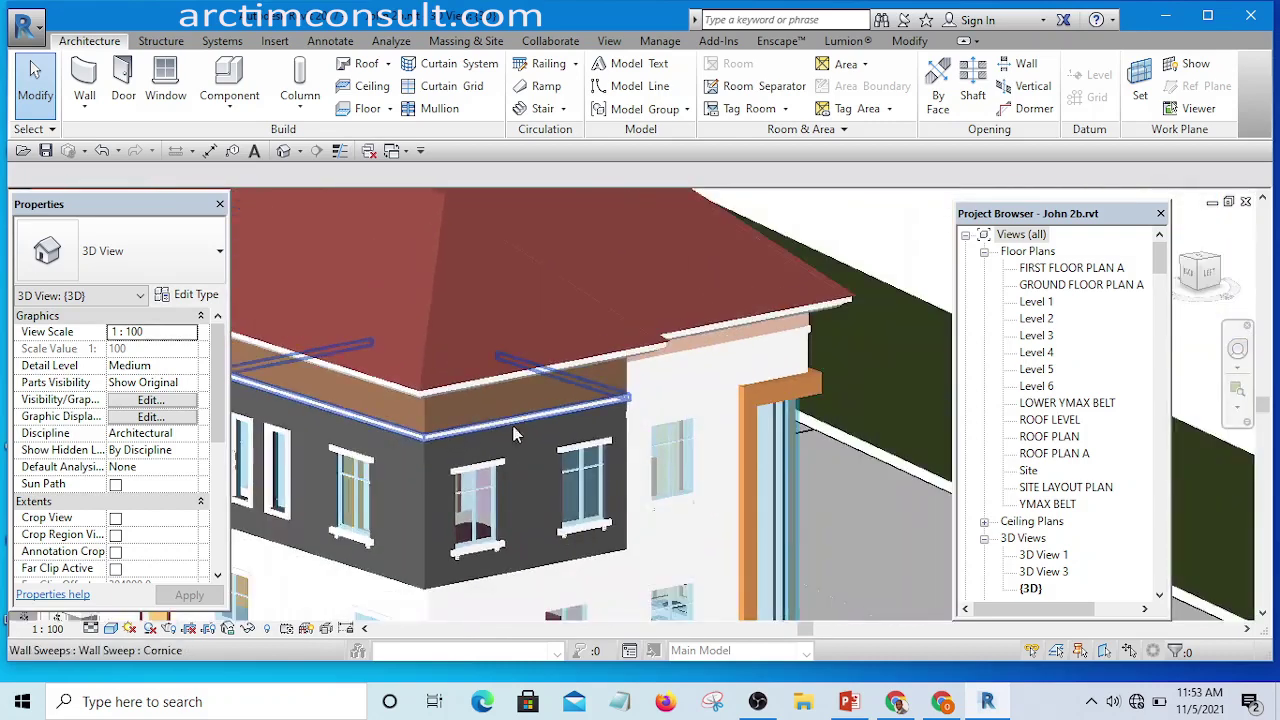
pyautogui.scroll(-3, 513, 433)
pyautogui.scroll(8, 498, 405)
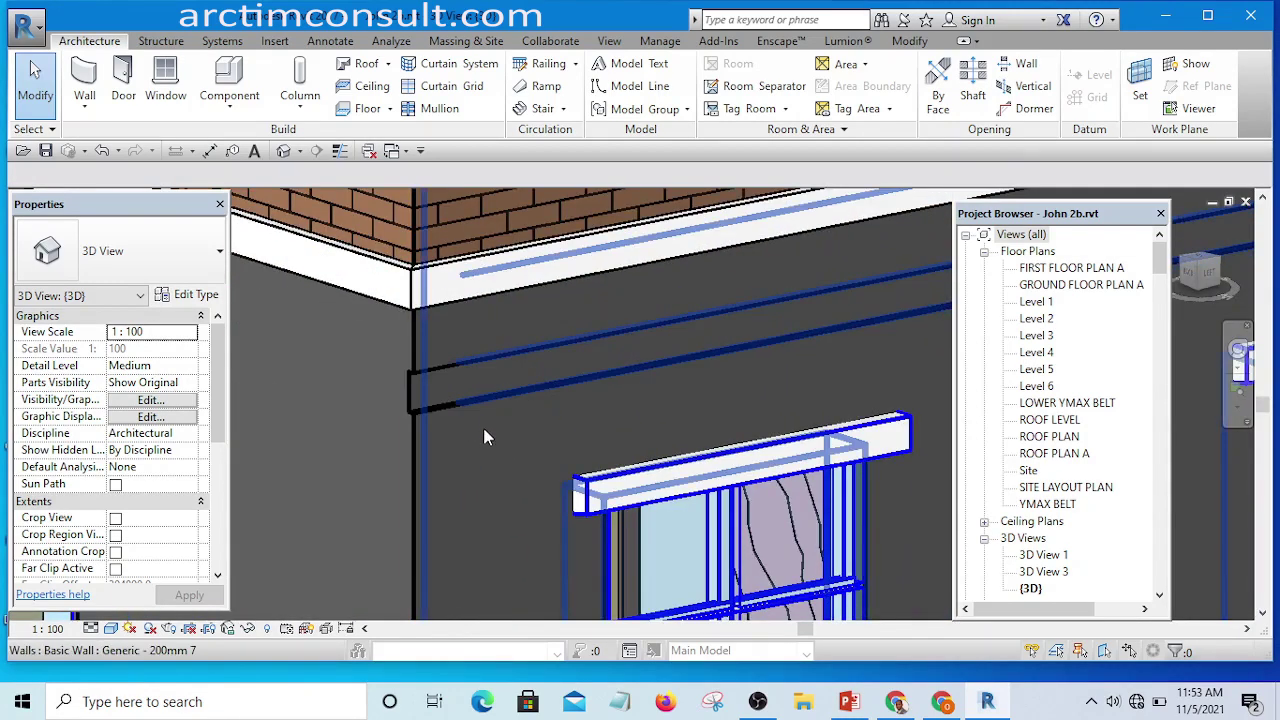
pyautogui.scroll(-4, 494, 447)
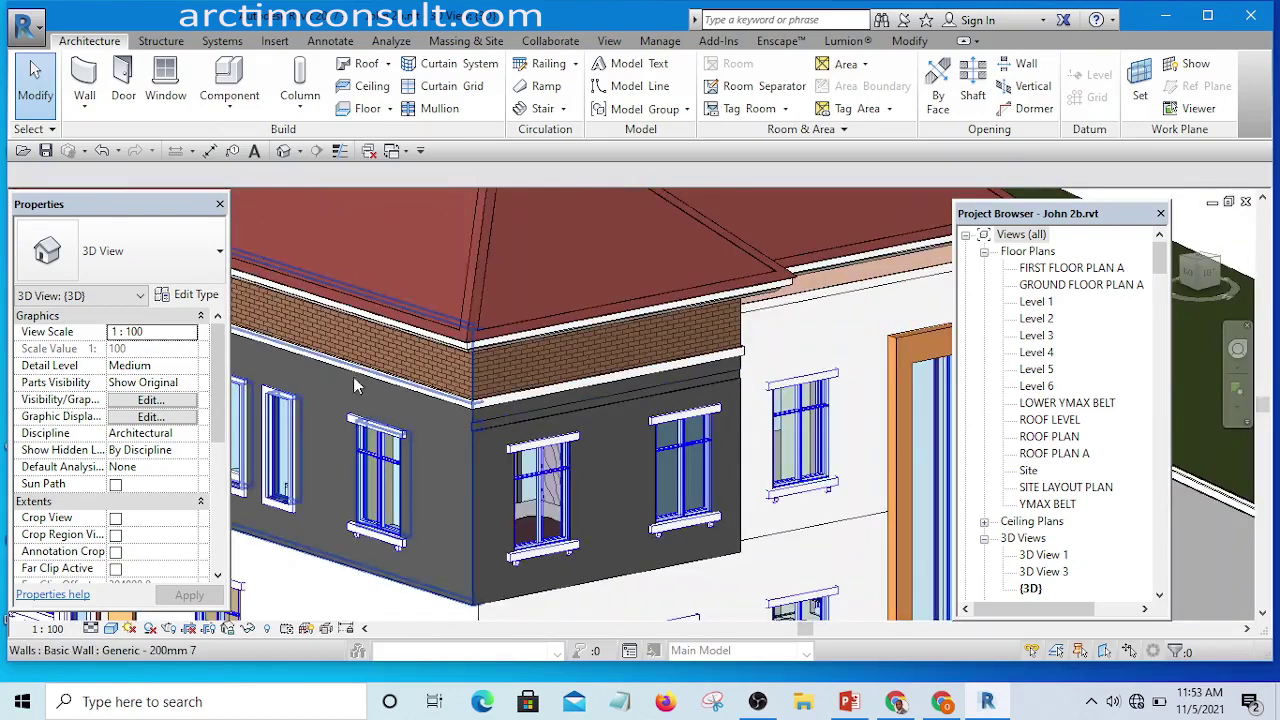
# - Create a new family from the Profile-Reveal.rft template
pyautogui.click(40, 28)
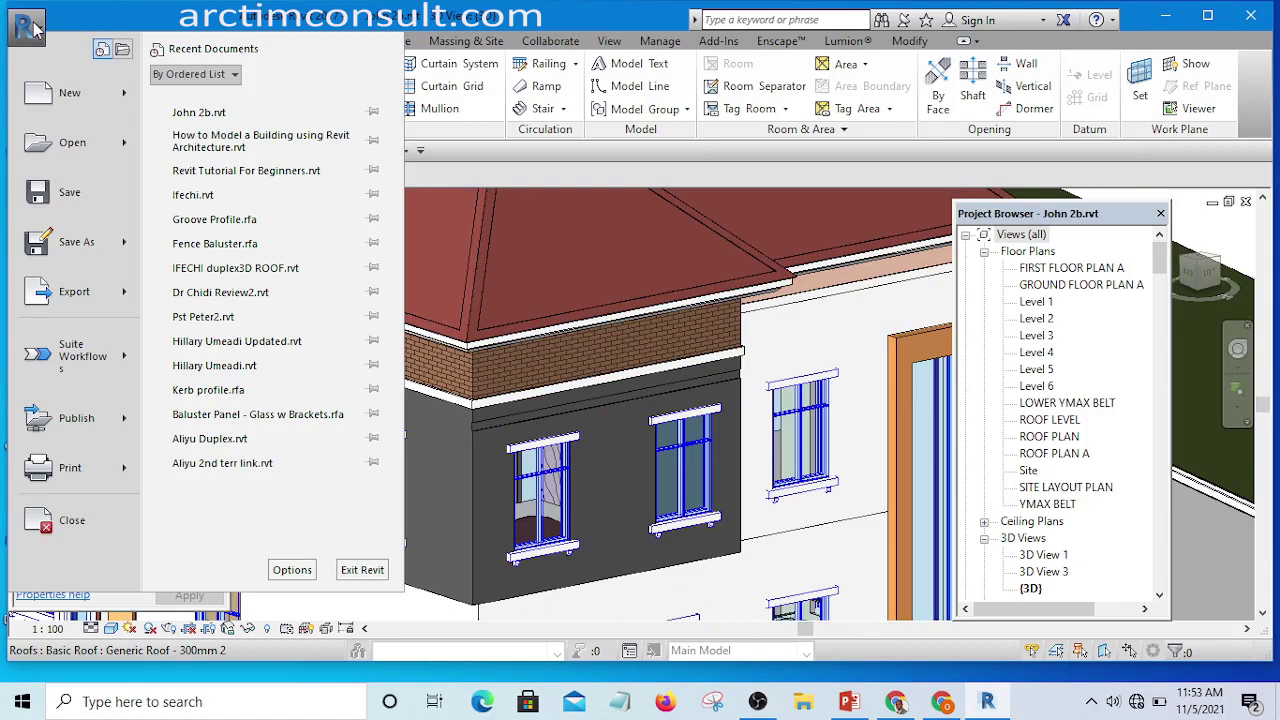
pyautogui.click(33, 28)
pyautogui.click(33, 28)
pyautogui.moveTo(128, 95)
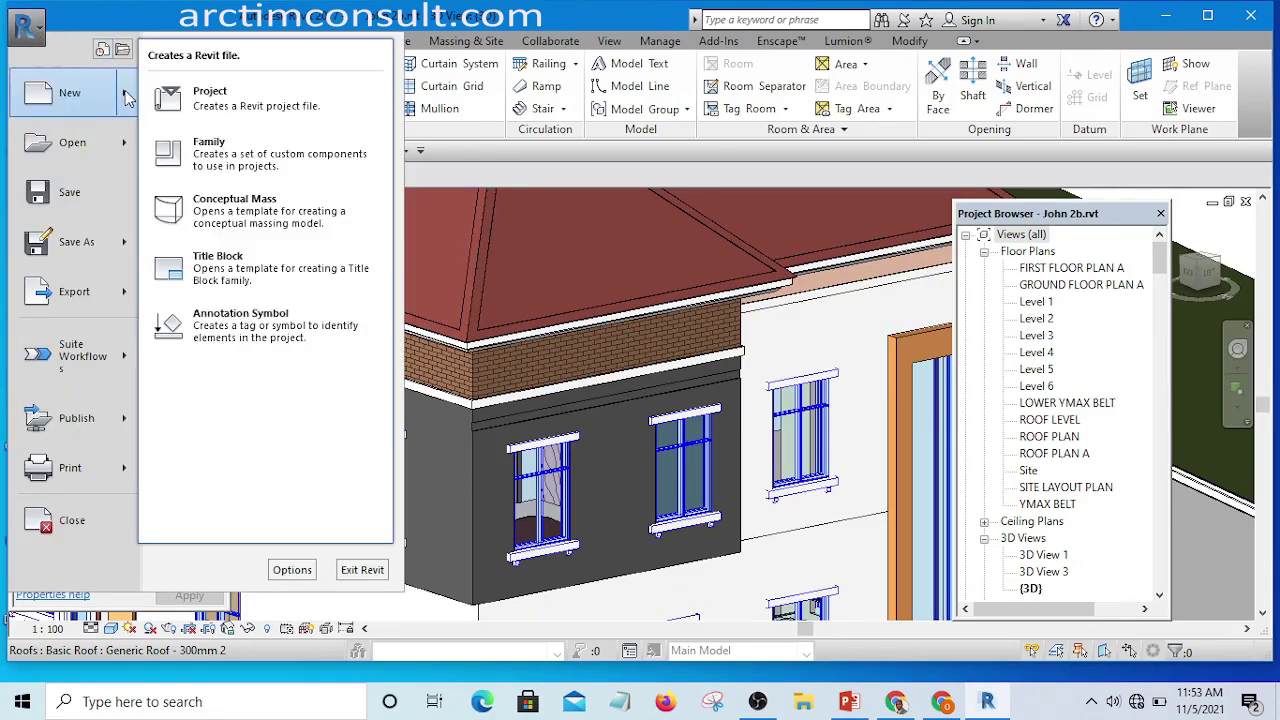
pyautogui.click(238, 160)
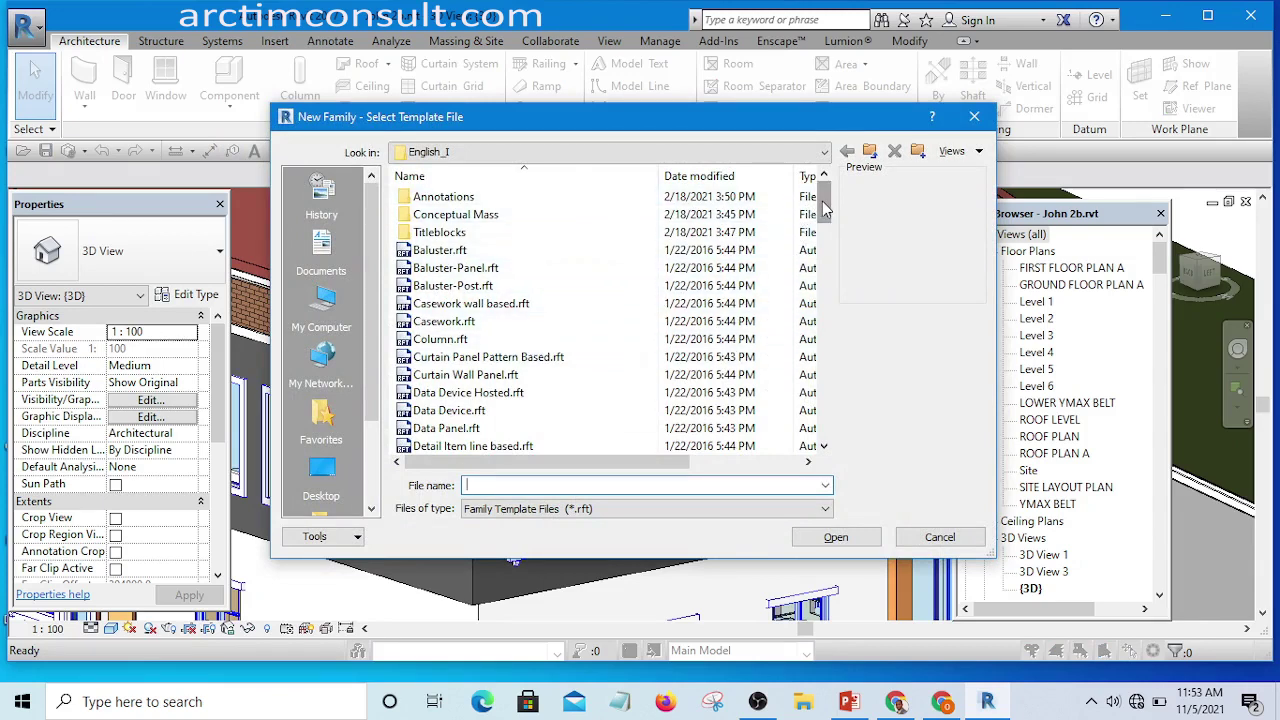
pyautogui.moveTo(826, 208); pyautogui.dragTo(830, 355)
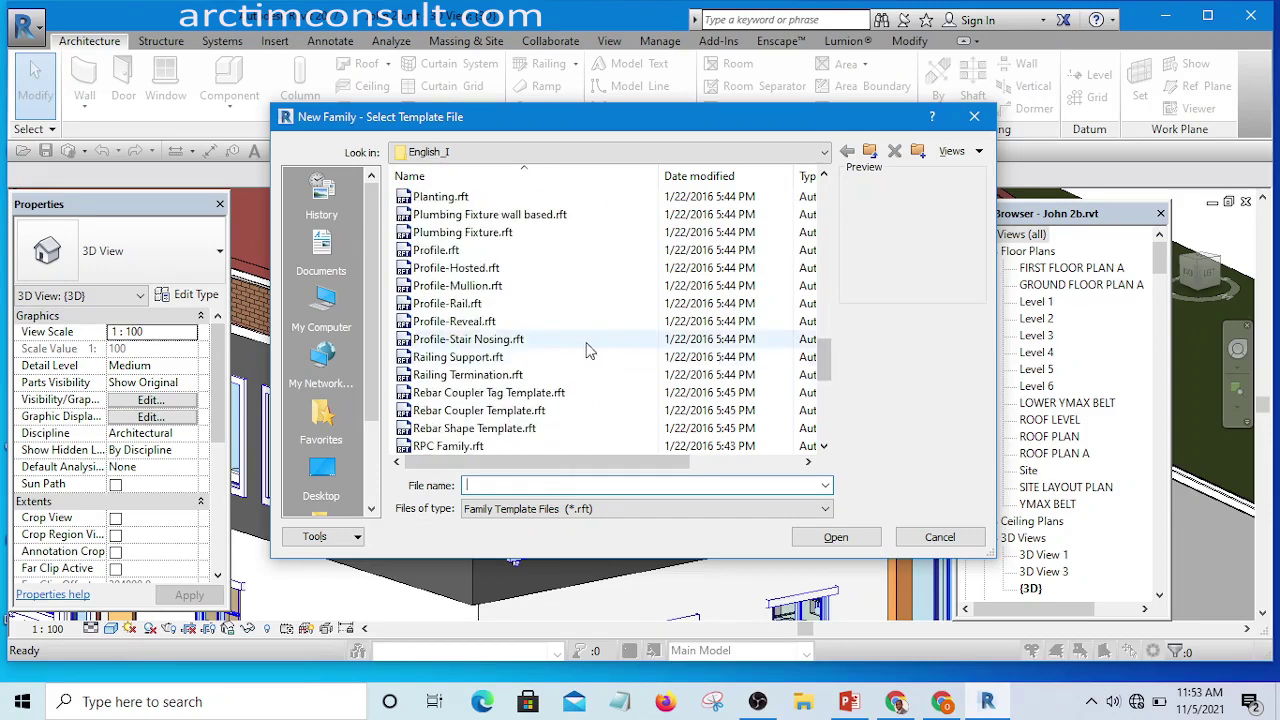
pyautogui.click(455, 321)
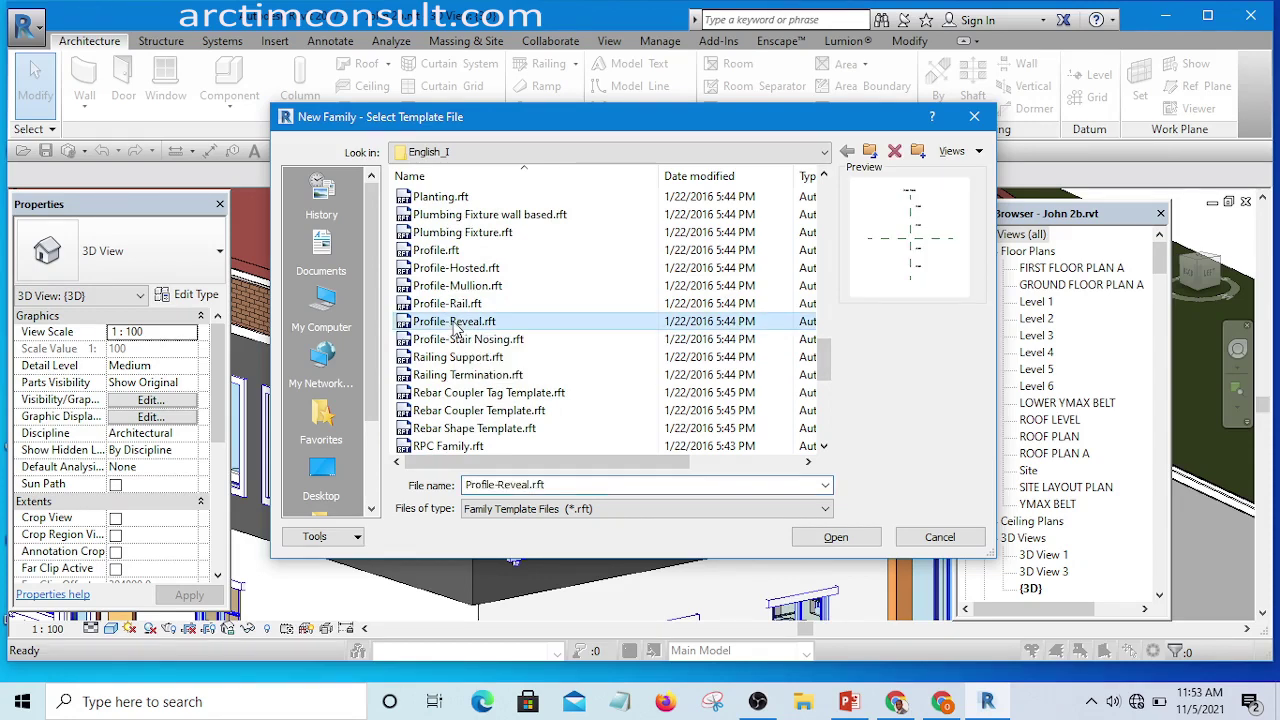
pyautogui.click(860, 540)
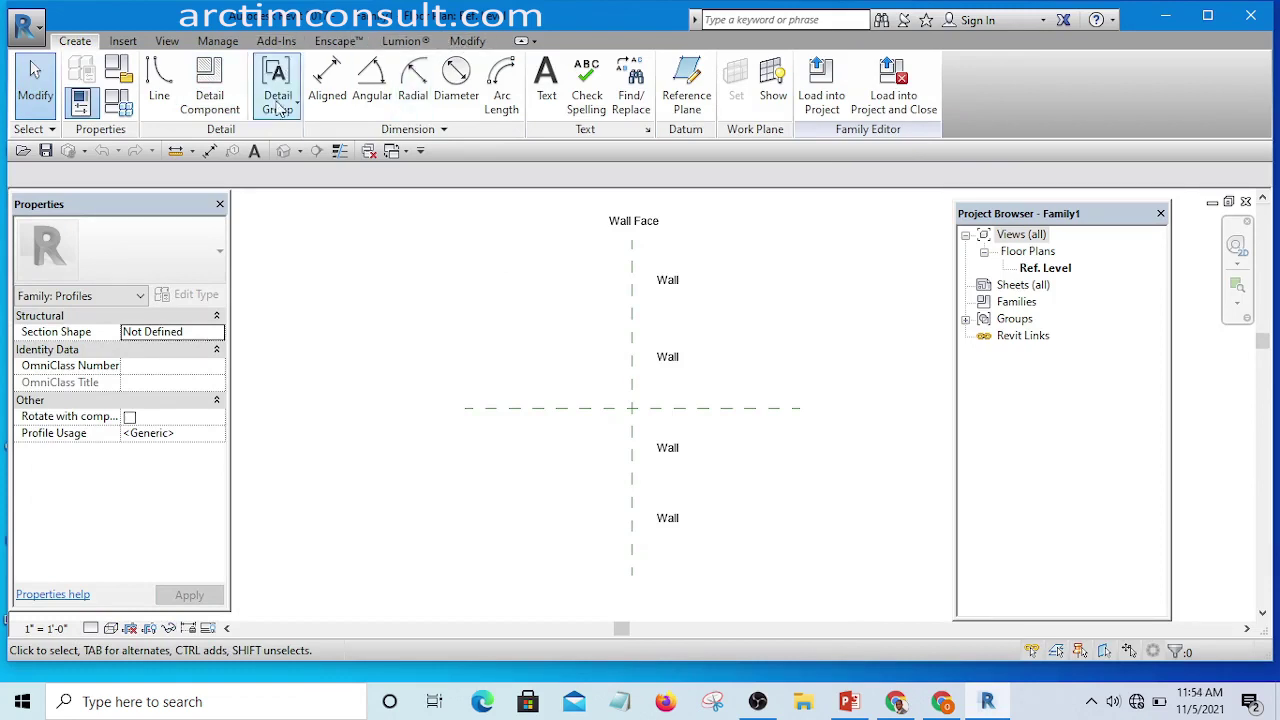
# - Set the family's length units to millimetres in the project units
pyautogui.click(218, 41)
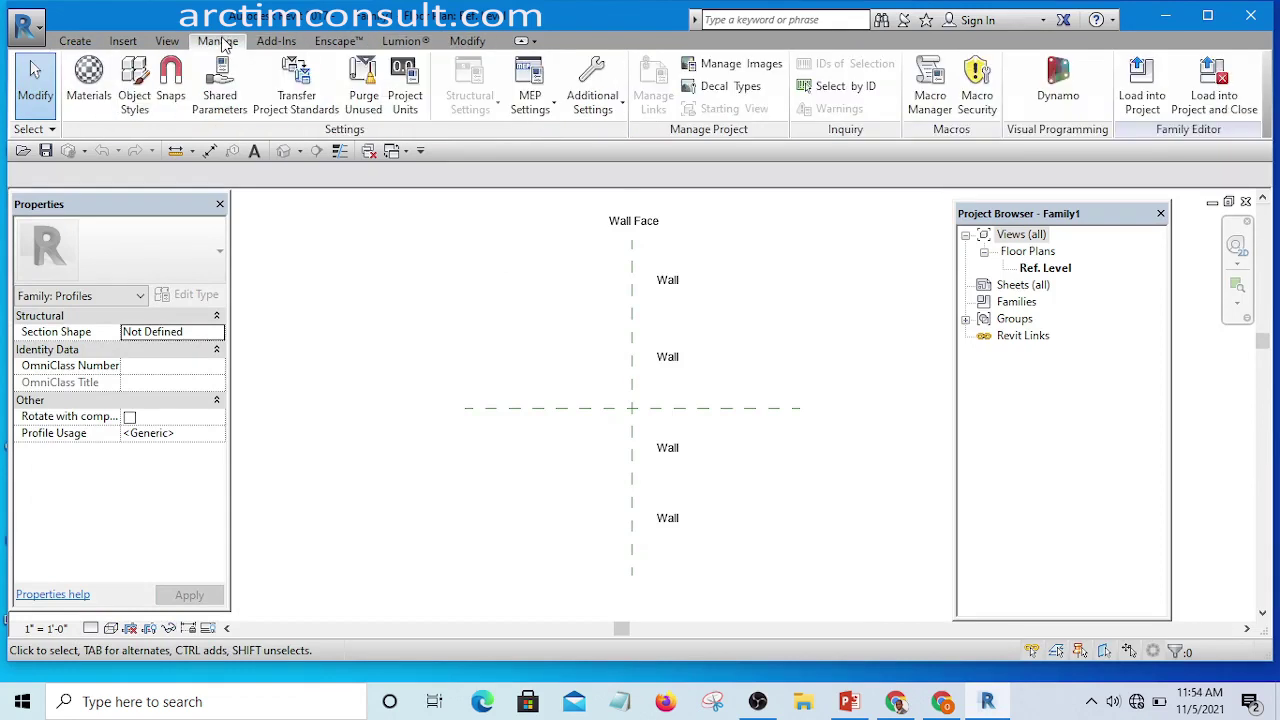
pyautogui.click(405, 92)
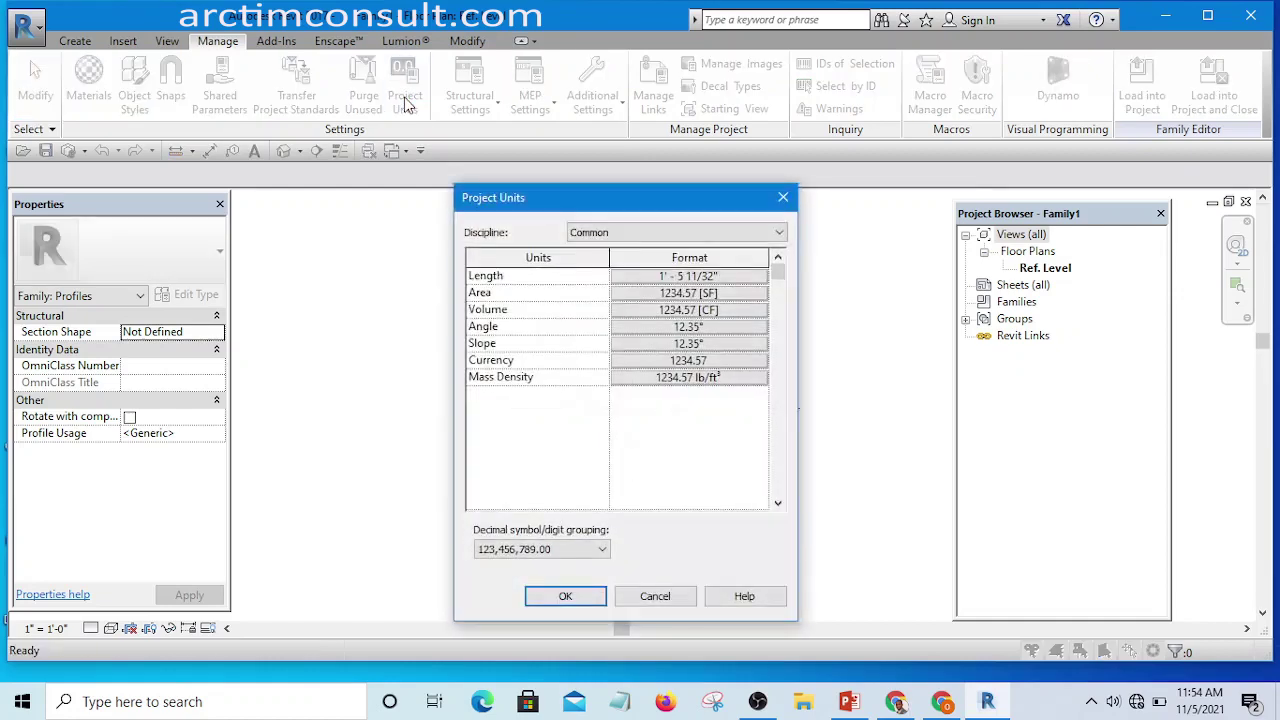
pyautogui.click(727, 278)
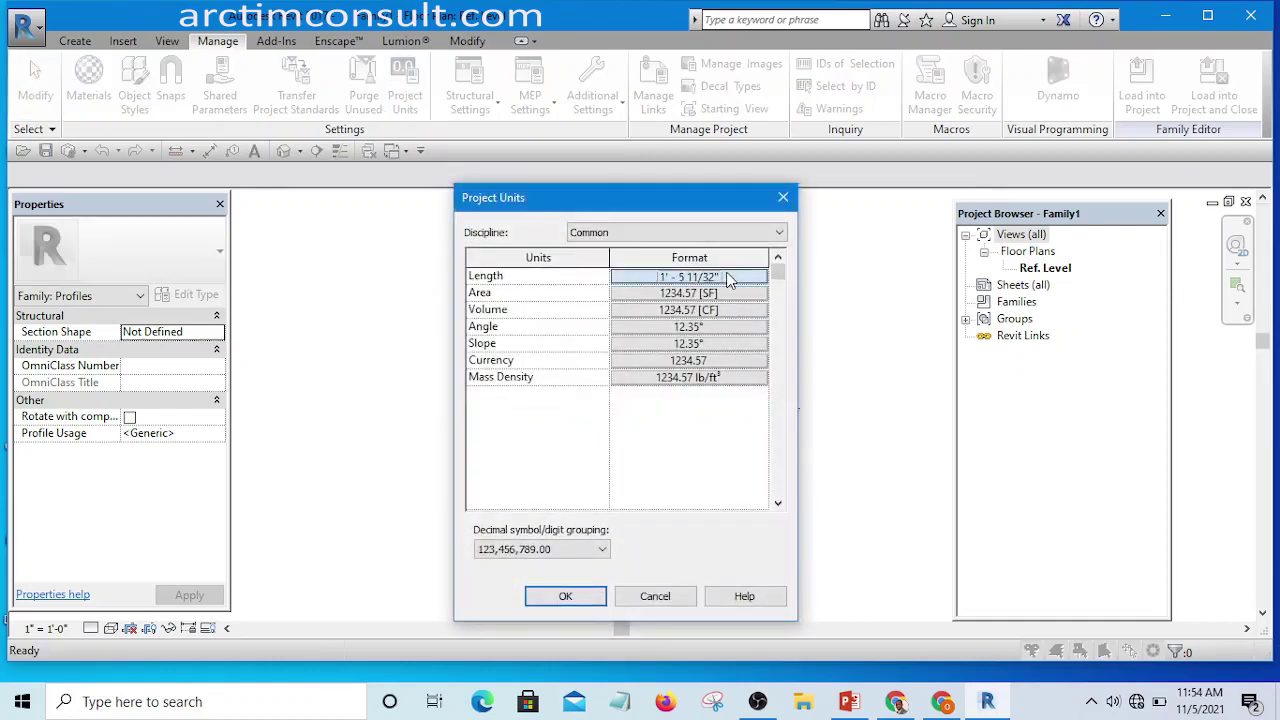
pyautogui.click(713, 310)
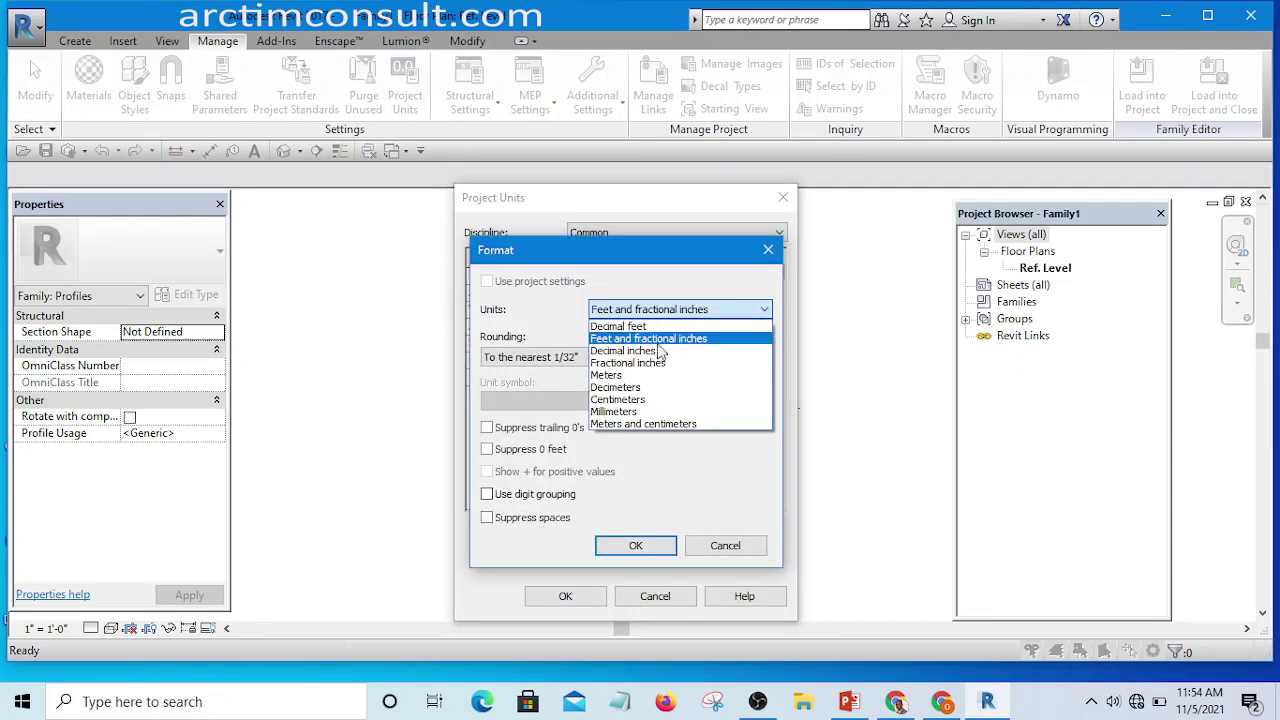
pyautogui.click(637, 411)
pyautogui.click(636, 546)
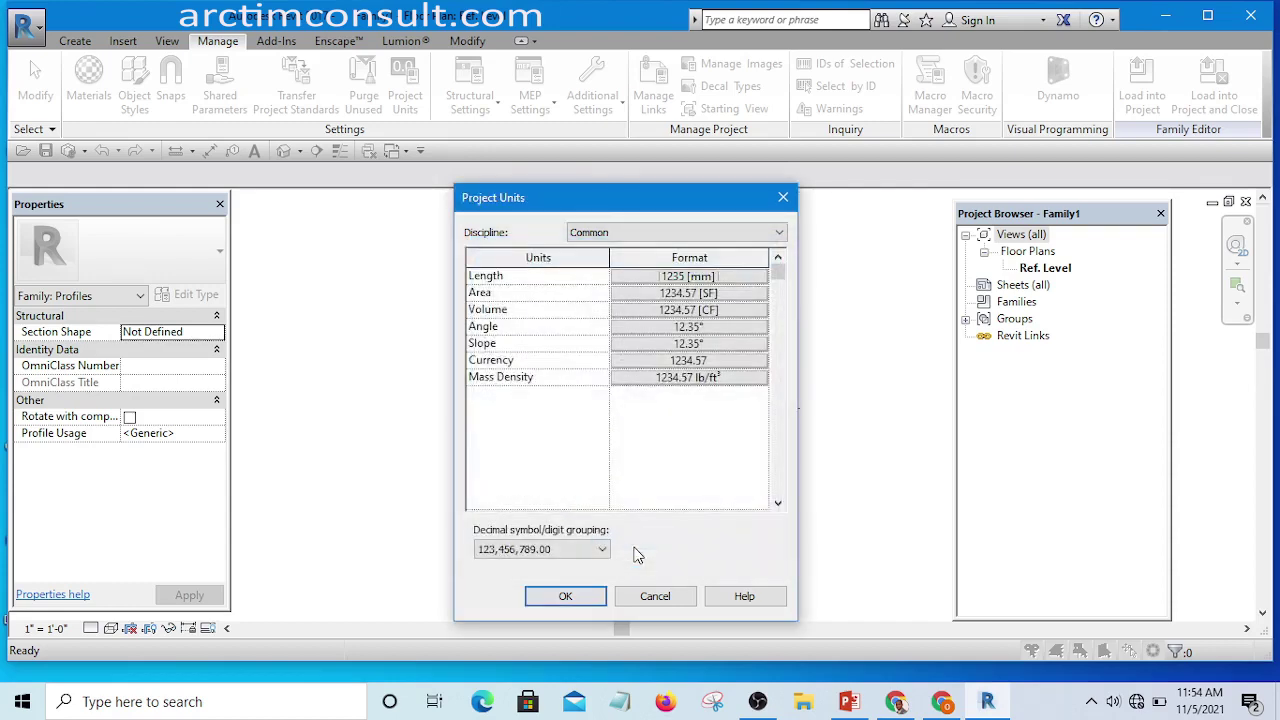
pyautogui.click(577, 602)
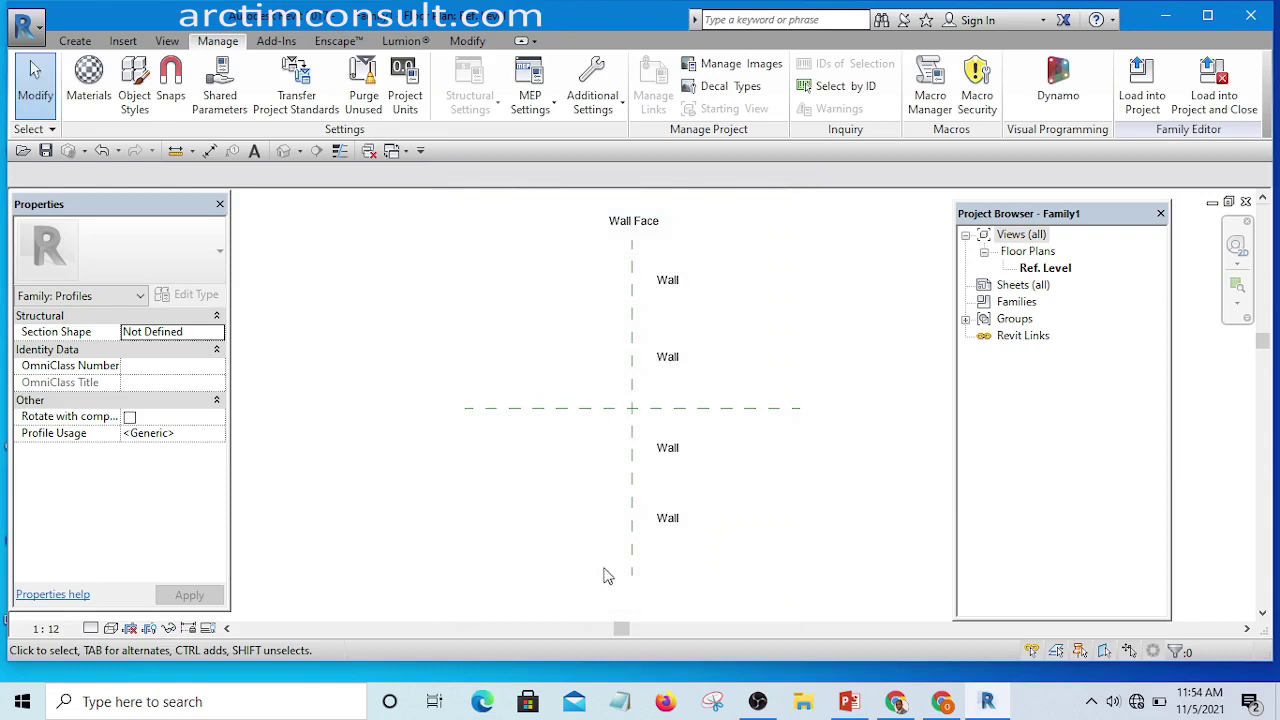
# - Draw a profile rectangle about 101 mm wide and 96 mm high, from the Wall Face reference plane into the wall, resting on the horizontal reference plane
pyautogui.scroll(5, 660, 405)
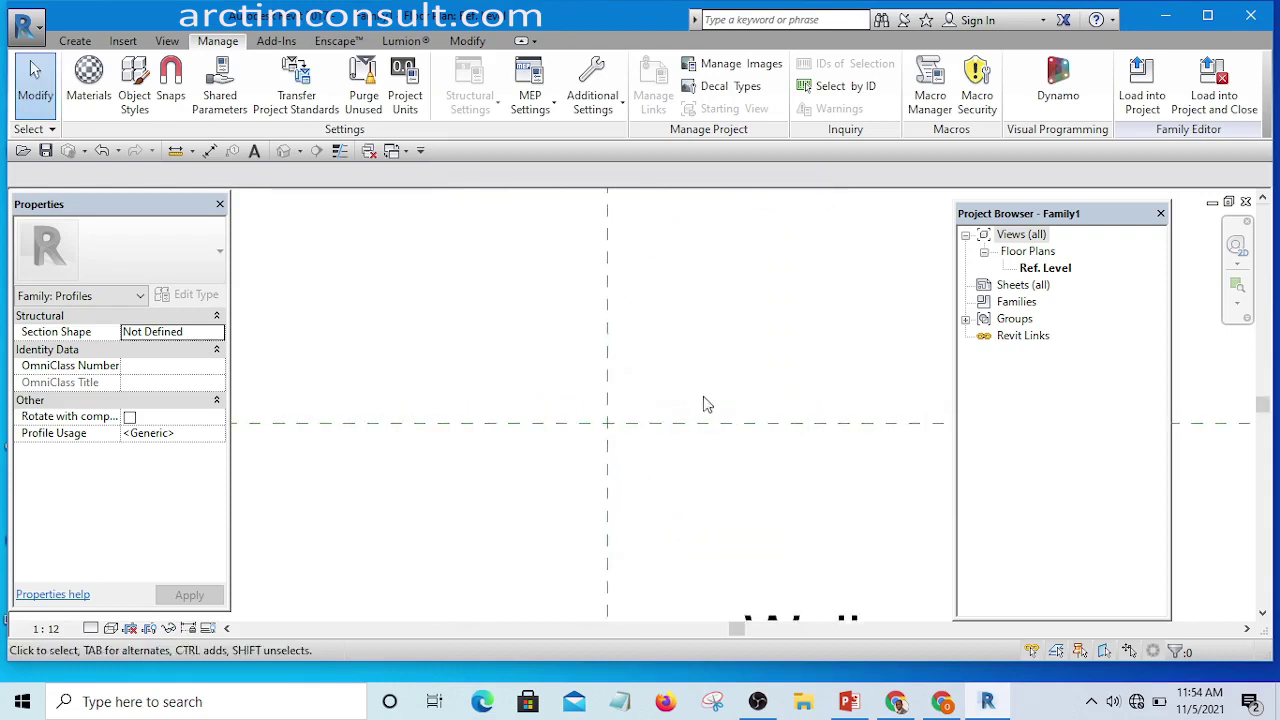
pyautogui.scroll(-3, 614, 451)
pyautogui.moveTo(609, 420); pyautogui.dragTo(530, 501, button='middle')
pyautogui.scroll(2, 641, 496)
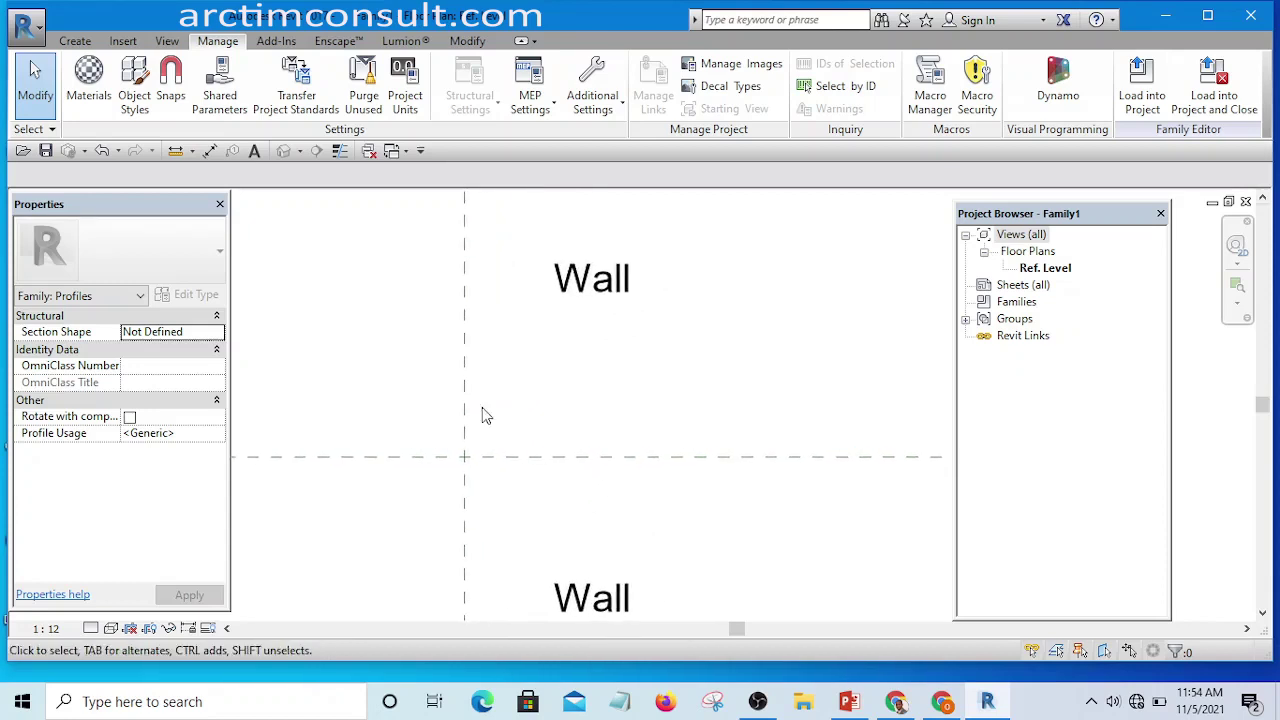
pyautogui.click(75, 41)
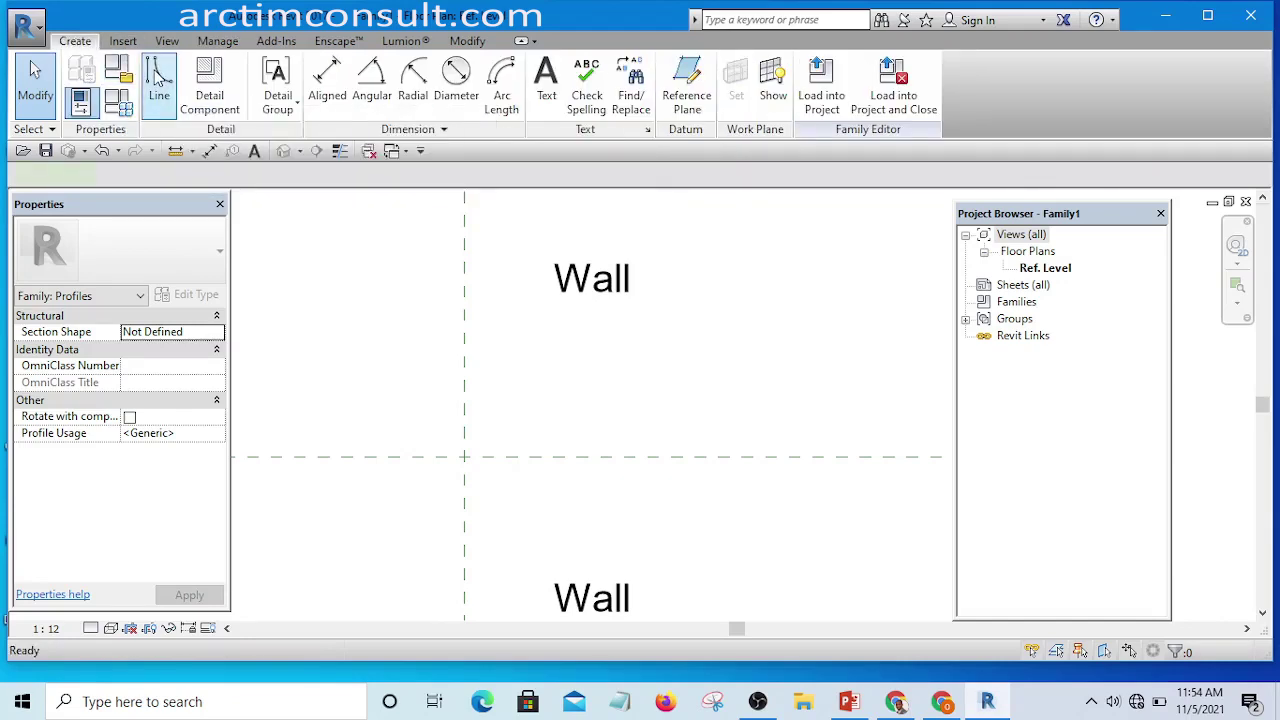
pyautogui.click(157, 80)
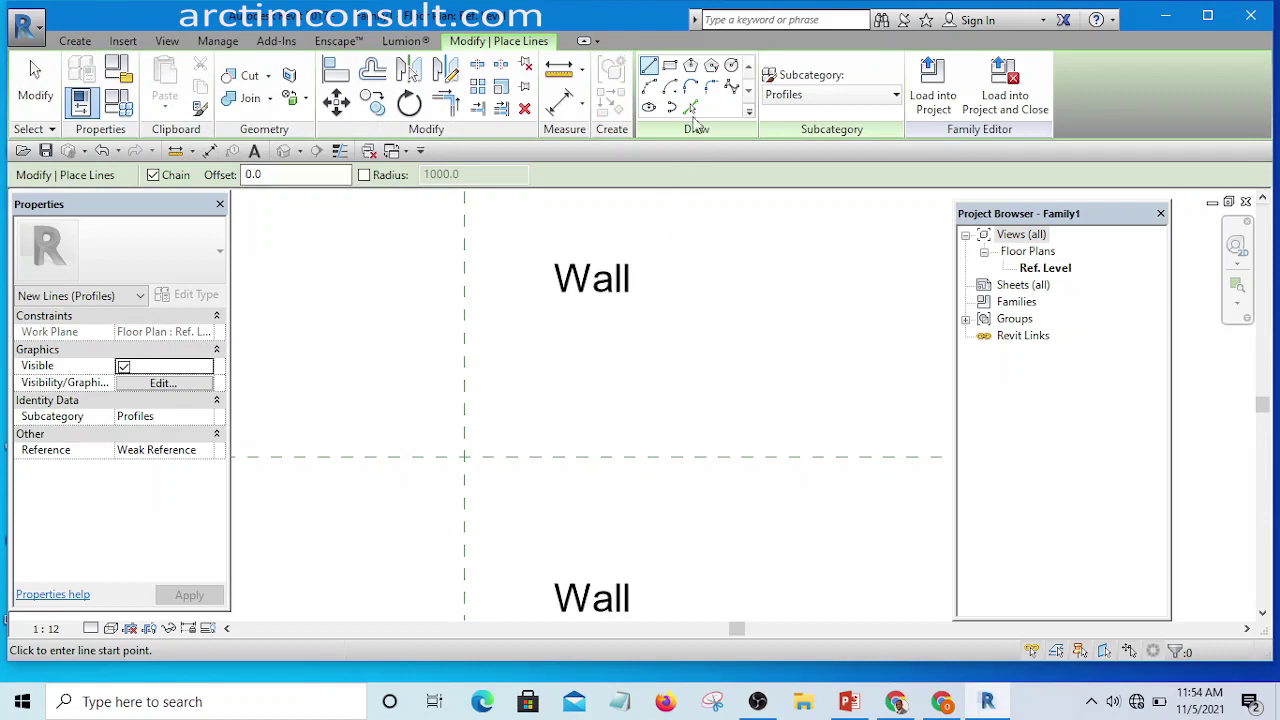
pyautogui.click(669, 66)
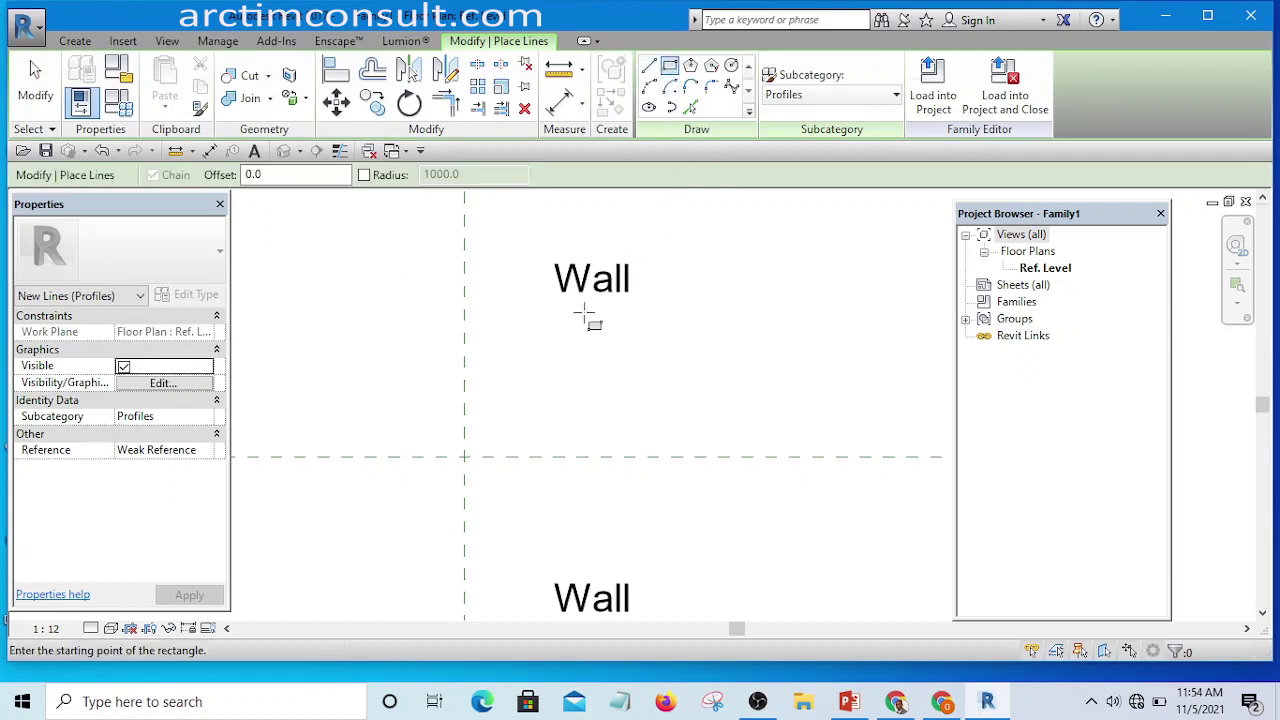
pyautogui.scroll(1, 527, 457)
pyautogui.scroll(-1, 527, 457)
pyautogui.scroll(-1, 574, 391)
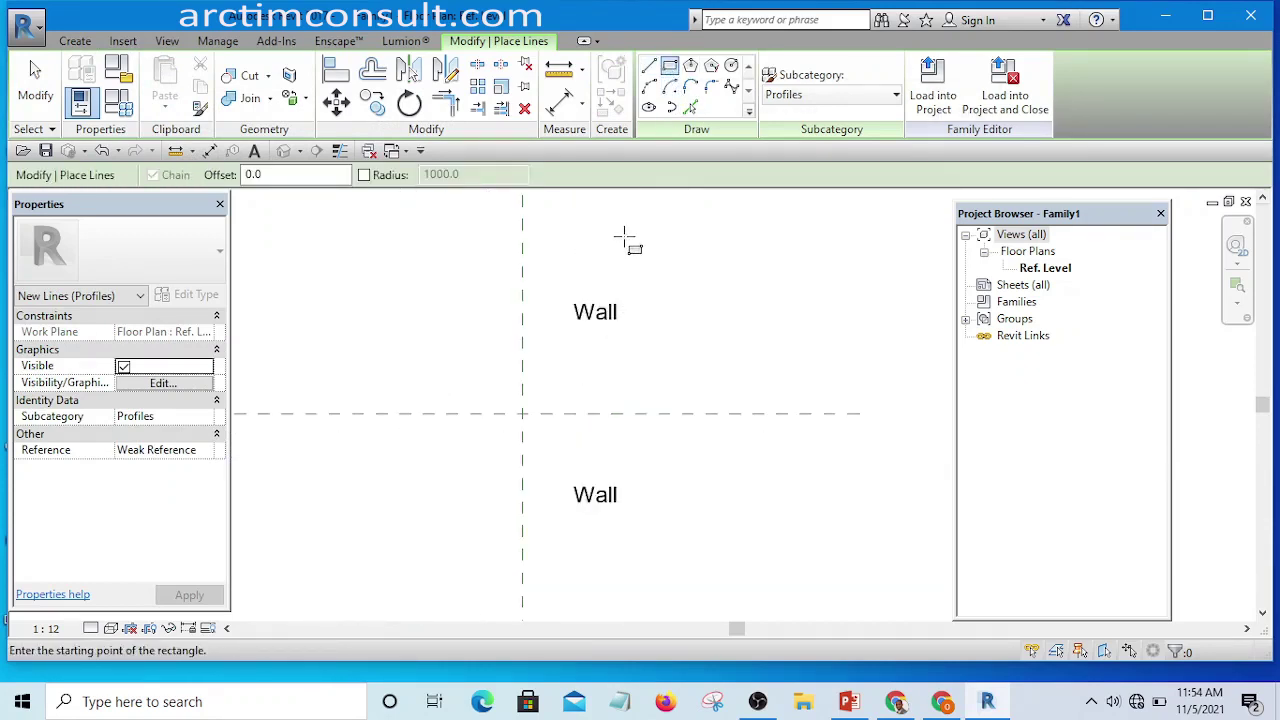
pyautogui.scroll(-2, 596, 458)
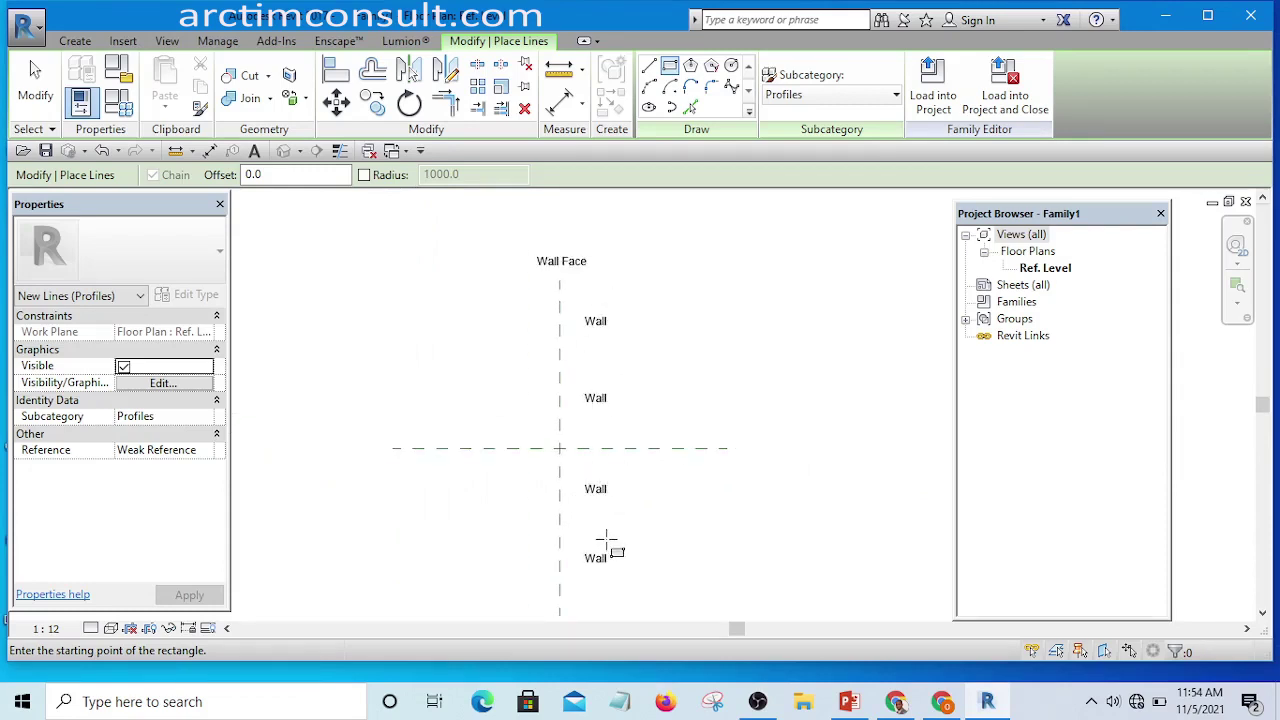
pyautogui.scroll(4, 571, 437)
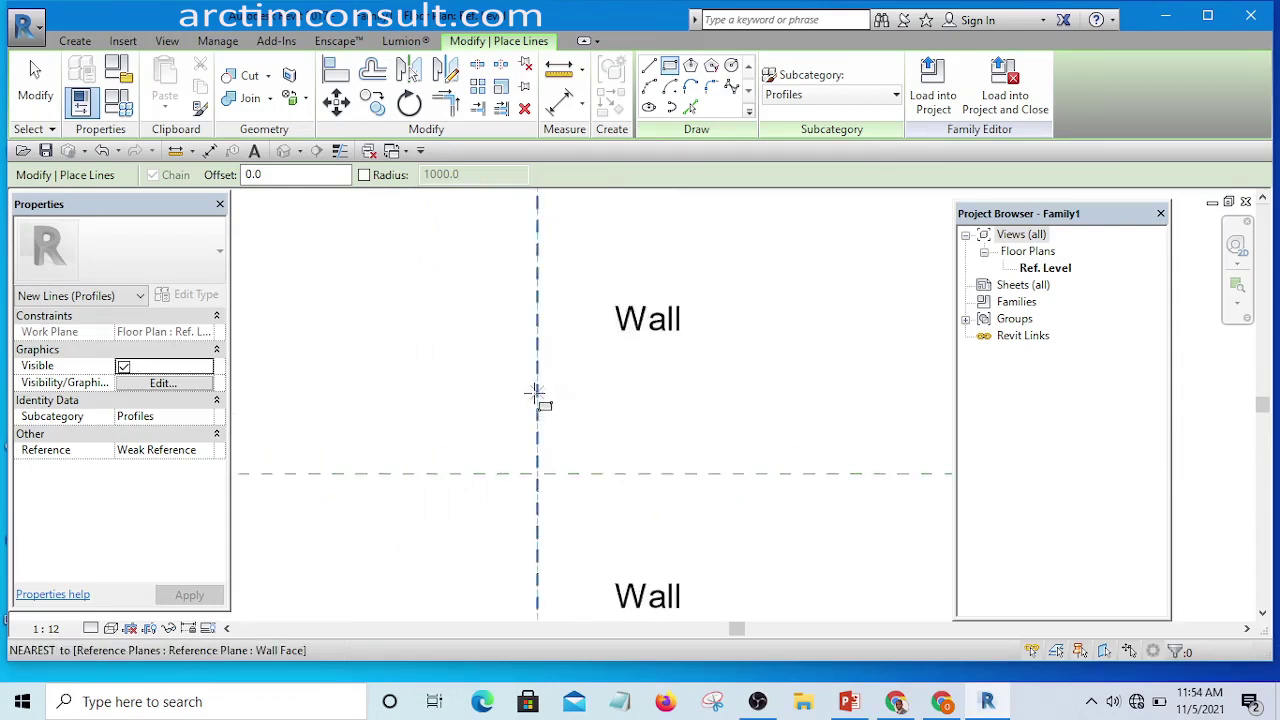
pyautogui.click(536, 392)
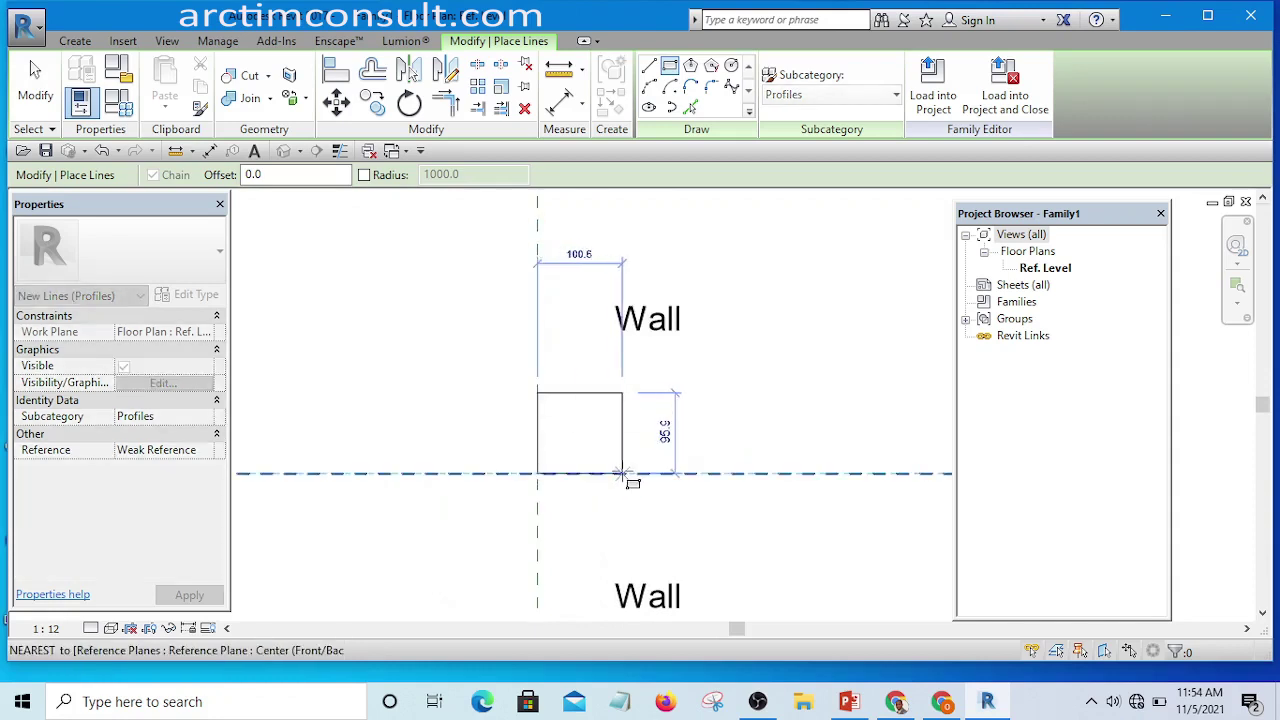
pyautogui.click(622, 472)
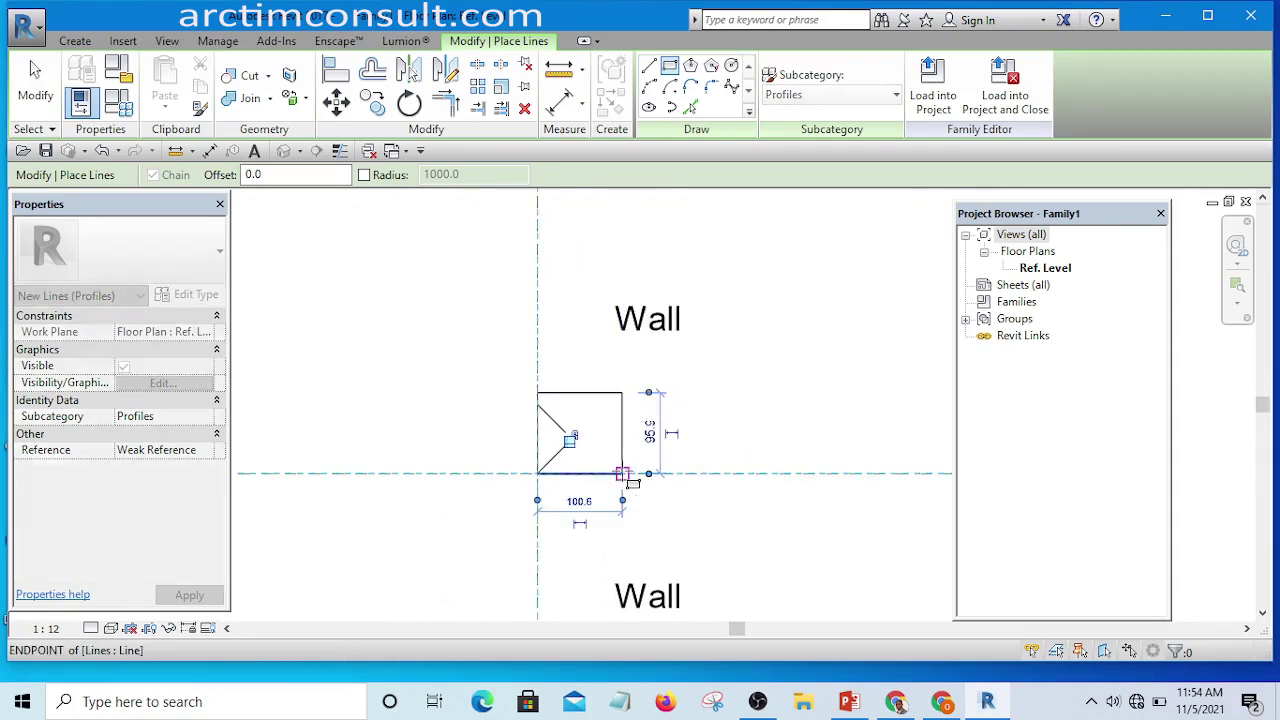
pyautogui.rightClick(450, 274)
pyautogui.click(482, 287)
pyautogui.rightClick(457, 268)
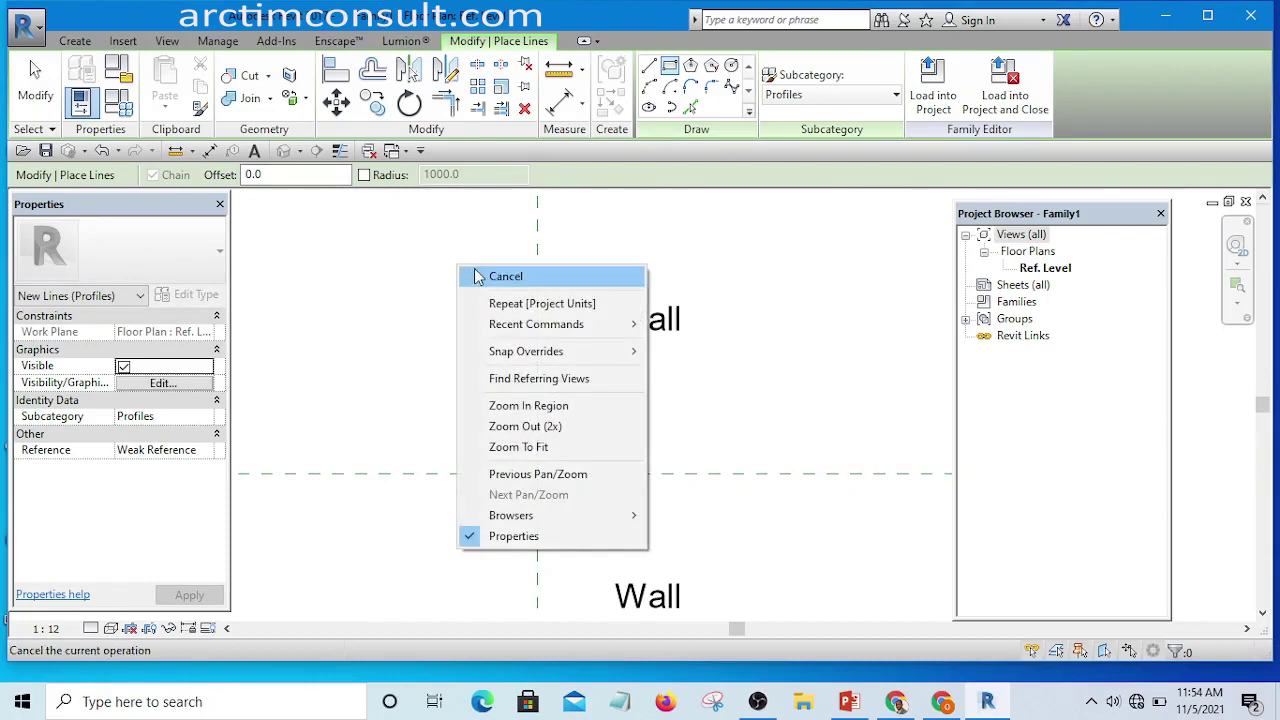
pyautogui.click(478, 277)
# - Add an aligned dimension for the rectangle's height, between its upper edge and the horizontal reference plane
pyautogui.scroll(-3, 651, 449)
pyautogui.moveTo(689, 460); pyautogui.dragTo(567, 497, button='middle')
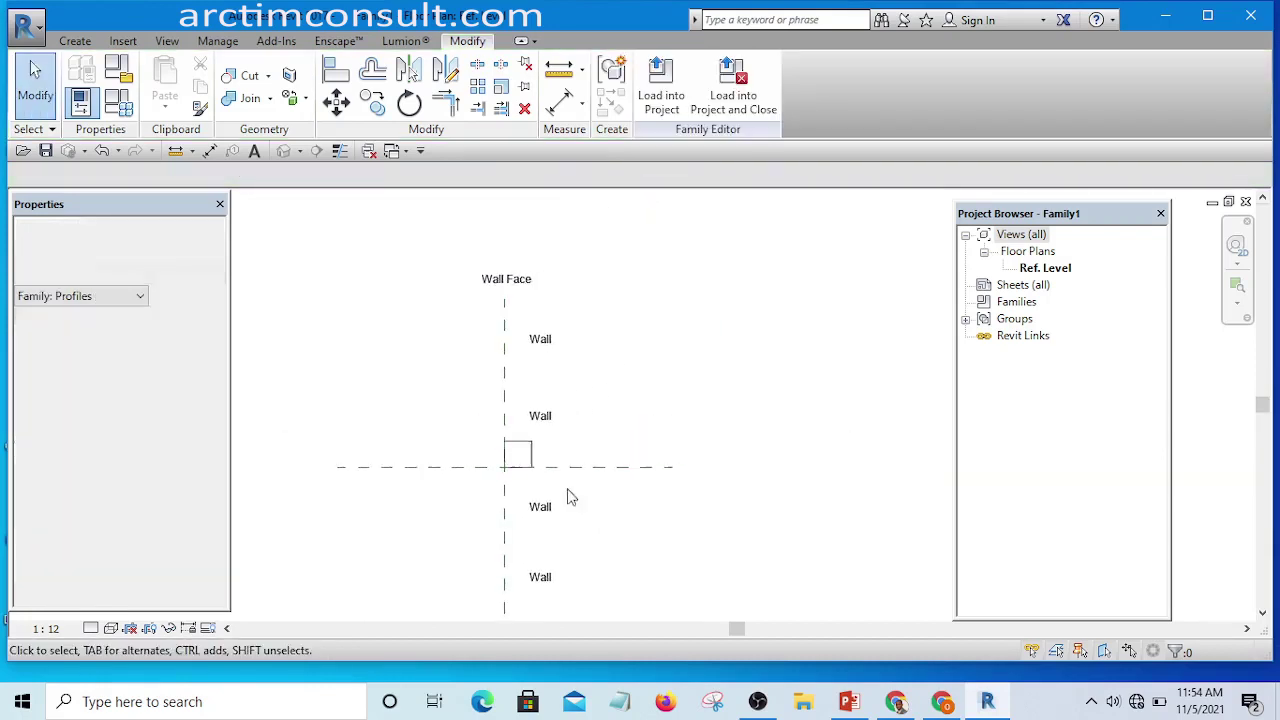
pyautogui.click(560, 102)
pyautogui.scroll(2, 494, 455)
pyautogui.scroll(4, 505, 452)
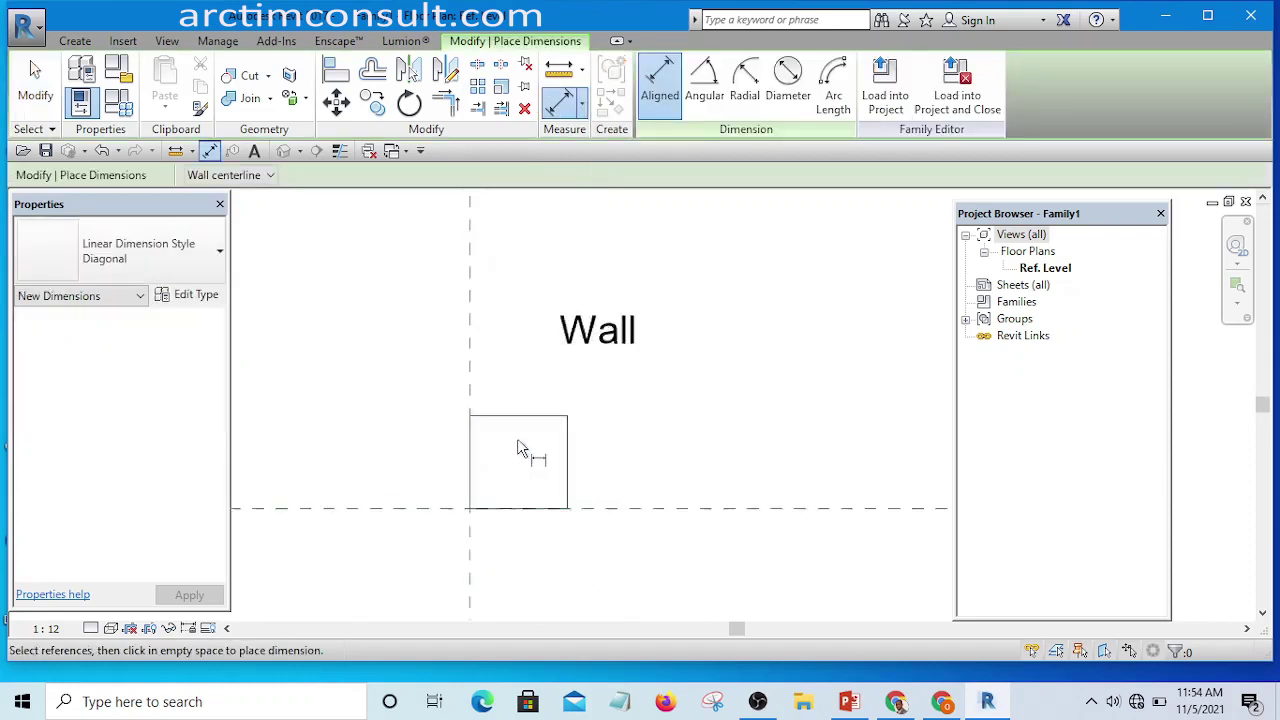
pyautogui.click(650, 528)
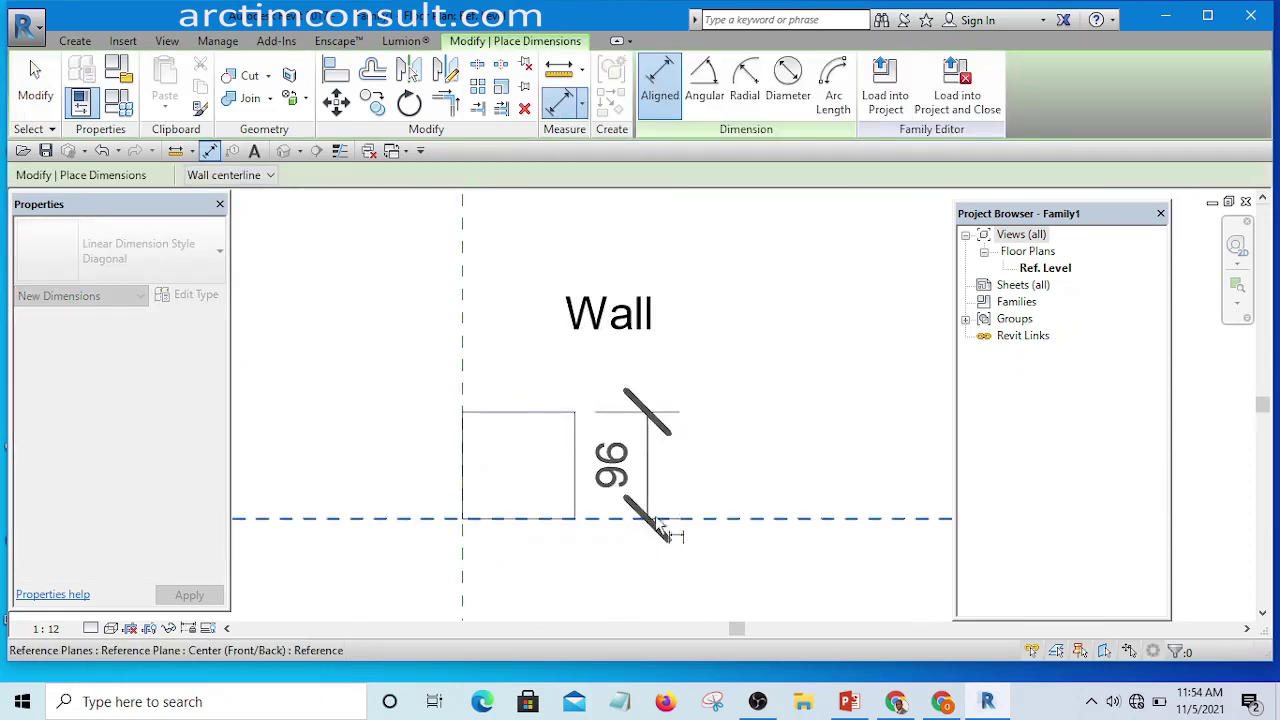
pyautogui.click(747, 310)
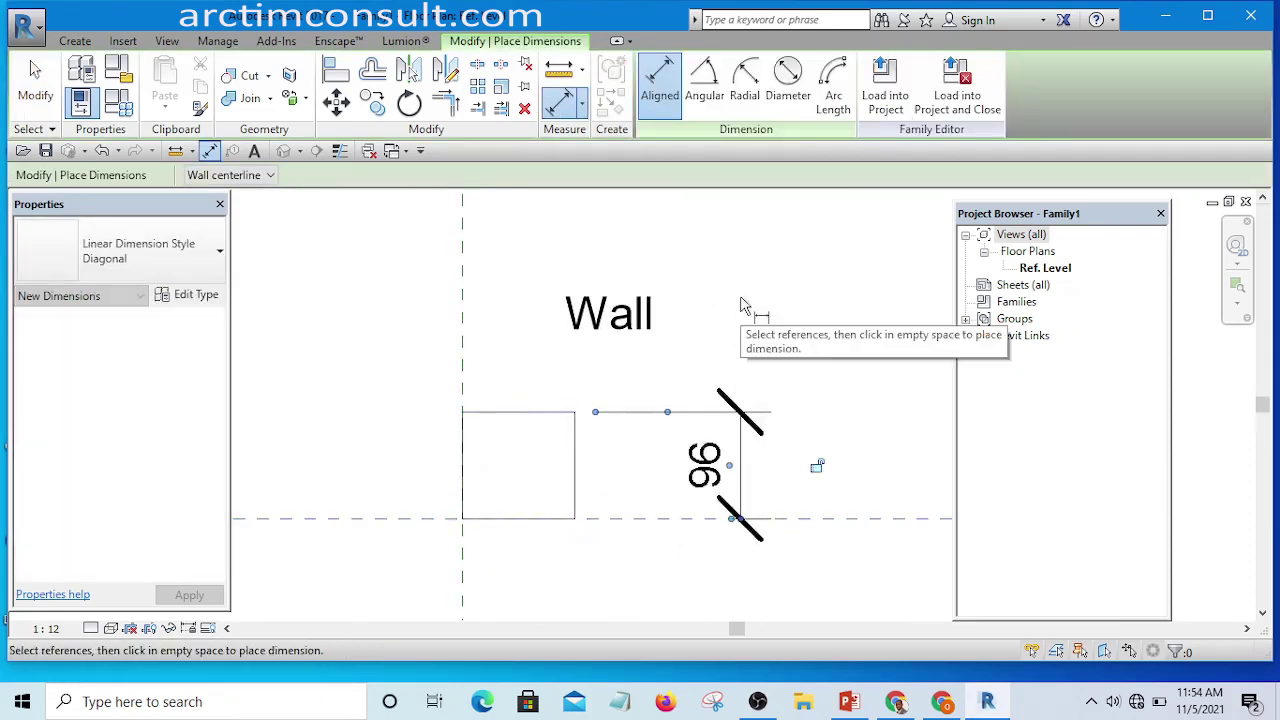
pyautogui.press('Escape')
pyautogui.press('Escape')
# - Set the rectangle's height to 50 mm by moving its upper edge
pyautogui.click(545, 412)
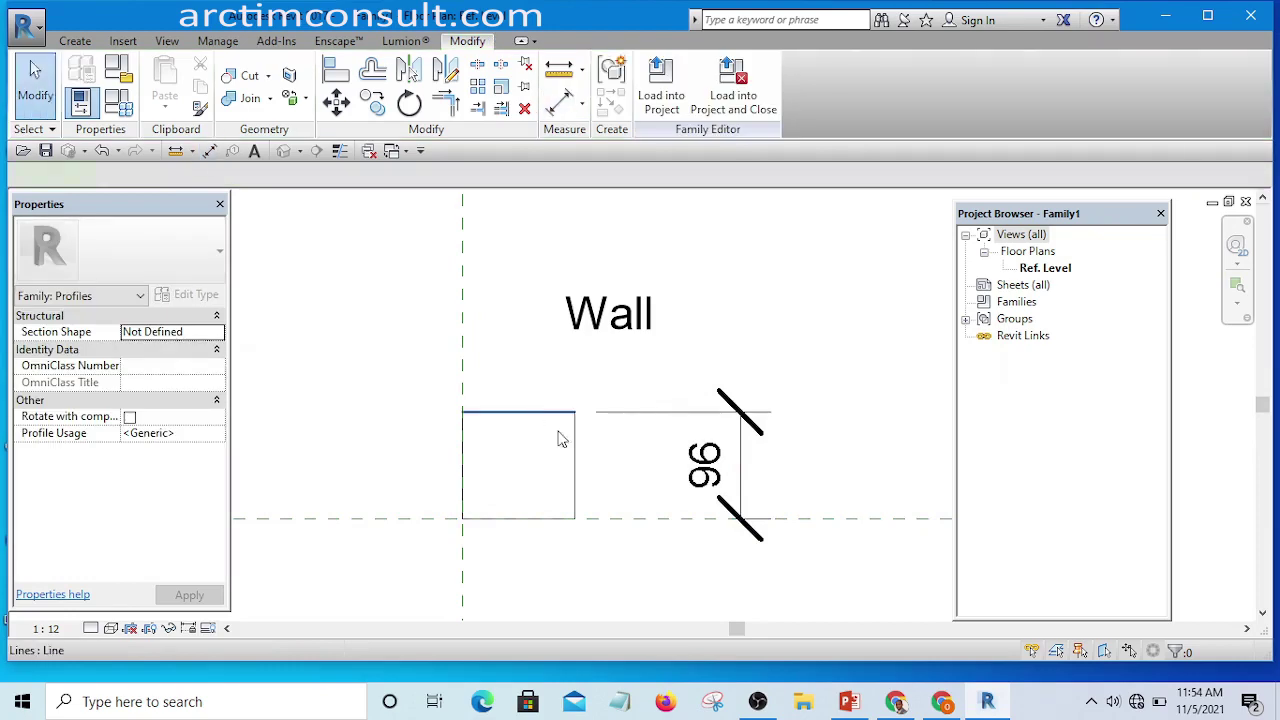
pyautogui.click(722, 465)
pyautogui.write('5')
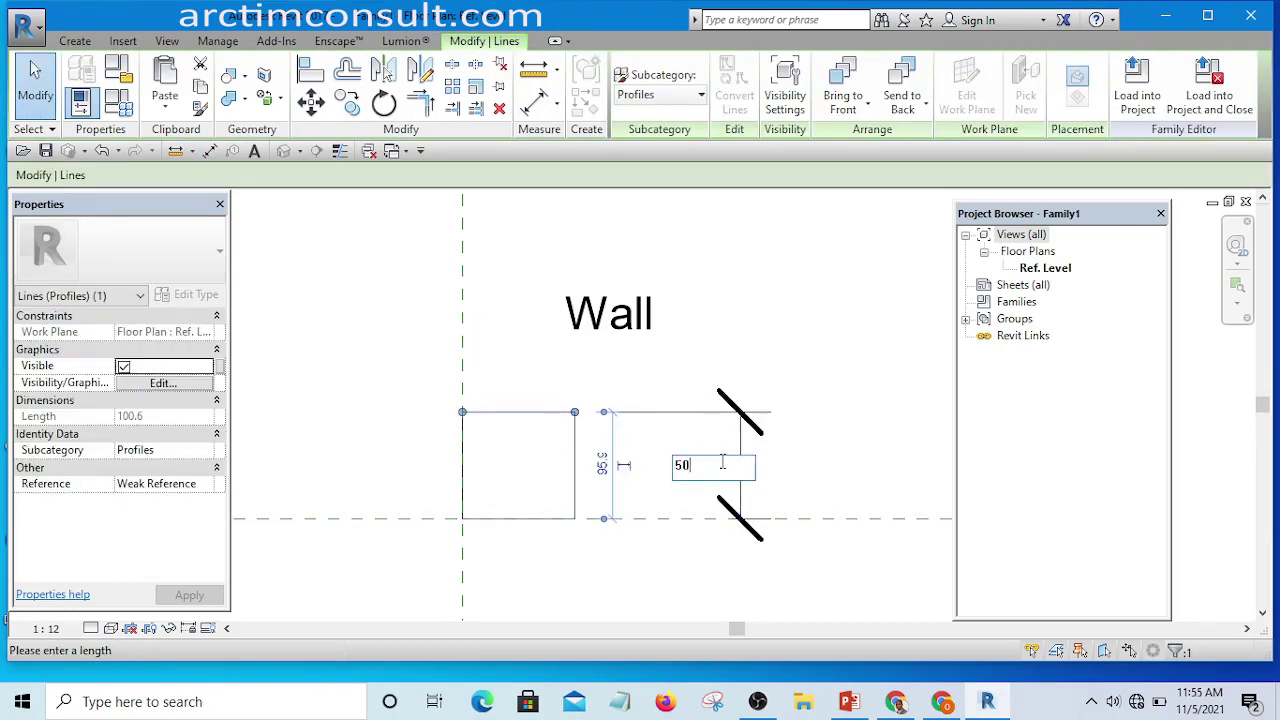
pyautogui.write('0')
pyautogui.press('Return')
pyautogui.press('Escape')
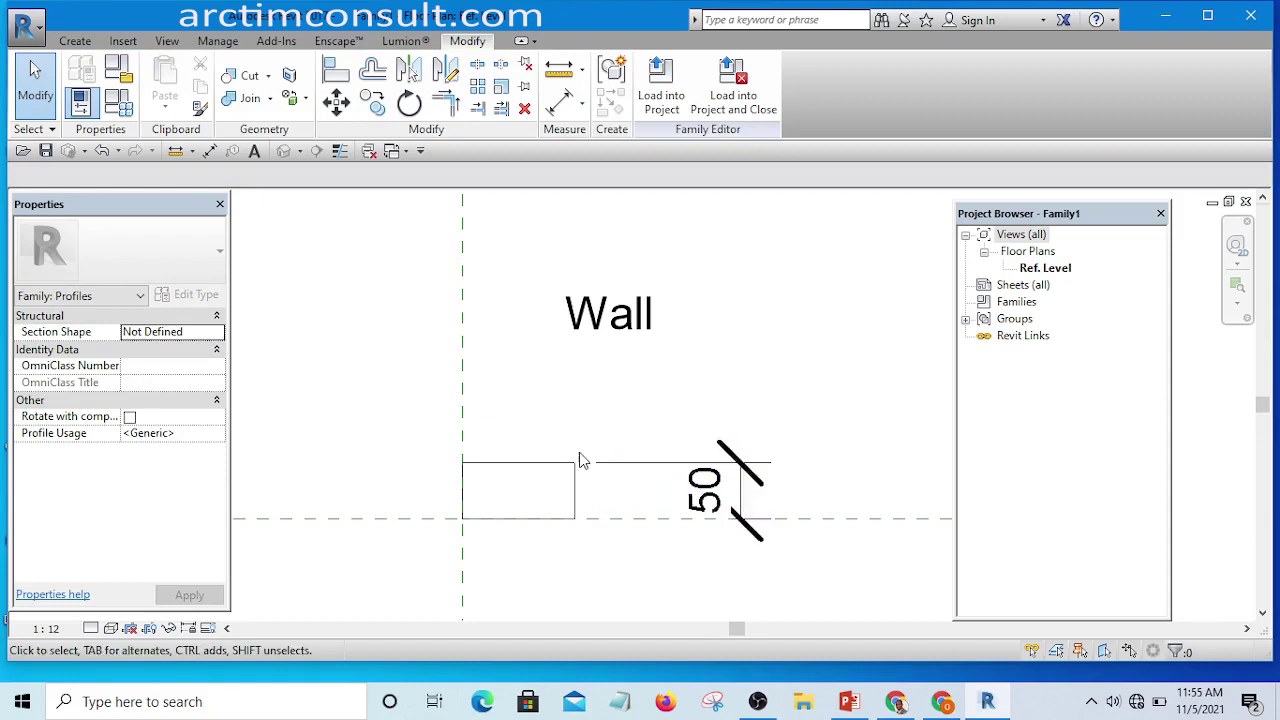
# - Add an aligned dimension for the rectangle's width, from the Wall Face reference plane to its far vertical edge
pyautogui.press('d')
pyautogui.press('i')
pyautogui.click(463, 425)
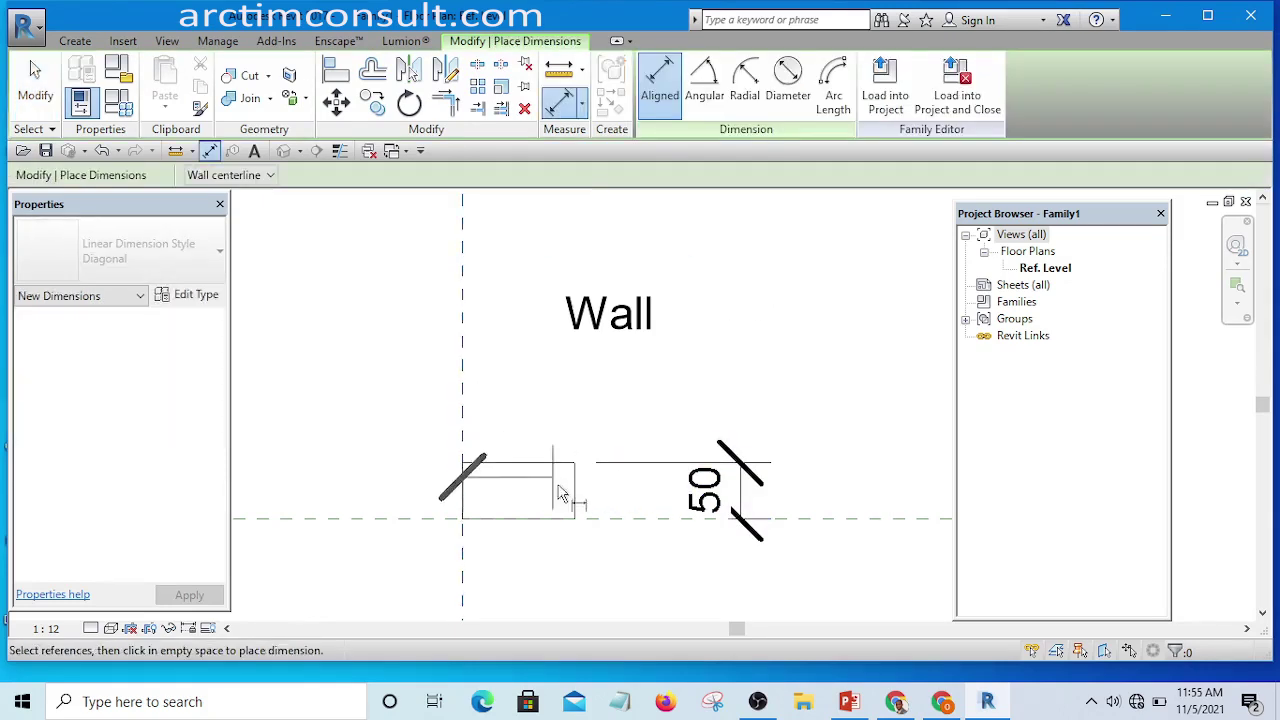
pyautogui.click(577, 502)
pyautogui.scroll(-2, 567, 503)
pyautogui.click(536, 300)
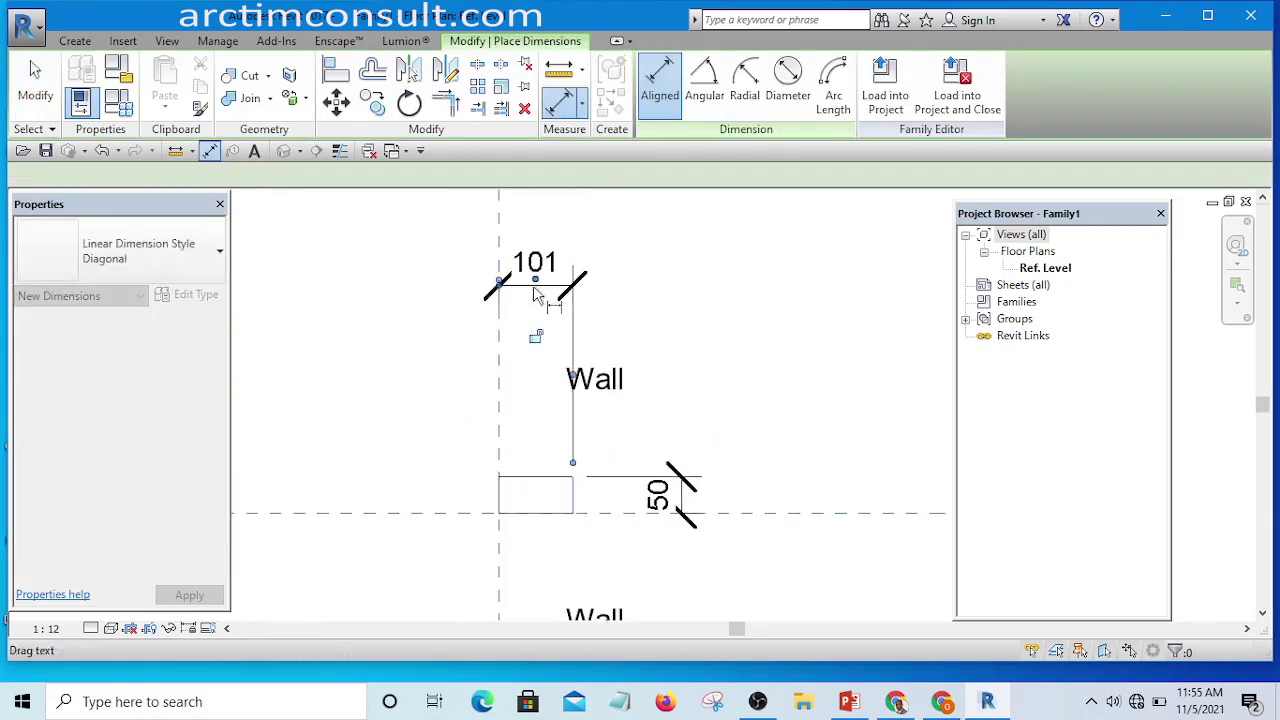
pyautogui.press('Escape')
# - Set the rectangle's width to 25 mm by moving its far vertical edge
pyautogui.moveTo(520, 428); pyautogui.dragTo(594, 537)
pyautogui.click(535, 271)
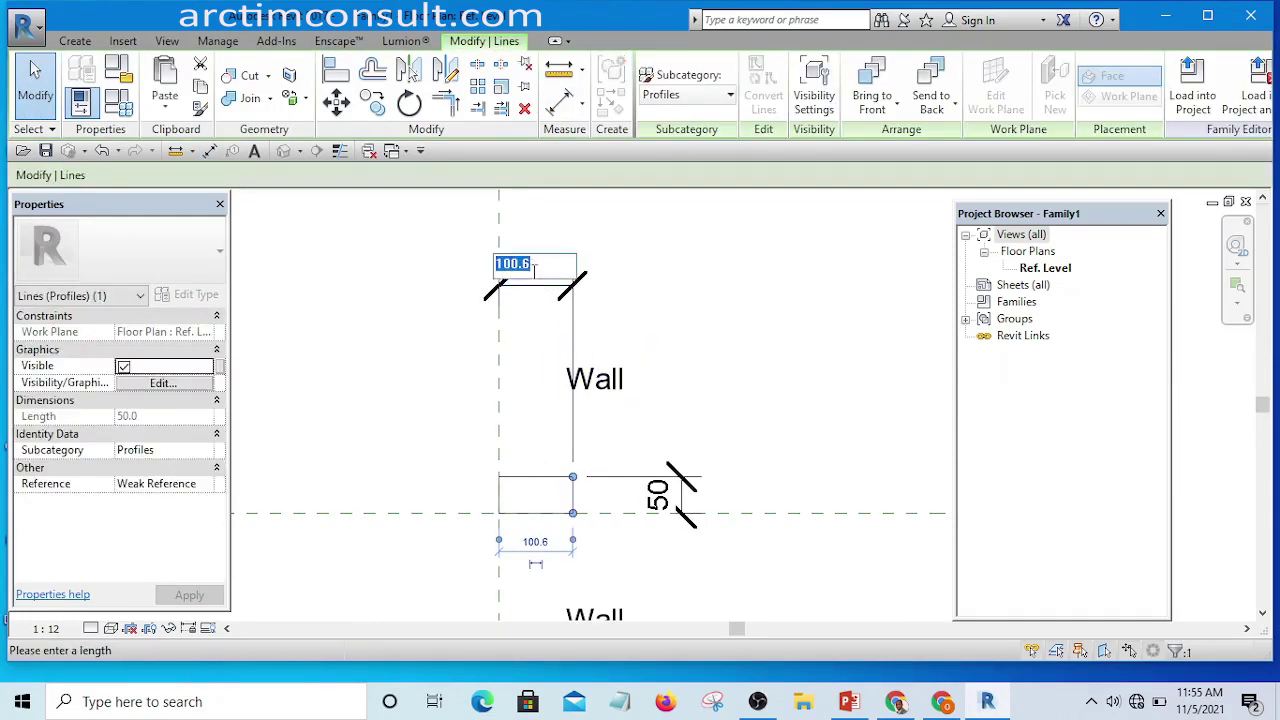
pyautogui.write('25')
pyautogui.press('Return')
pyautogui.click(690, 274)
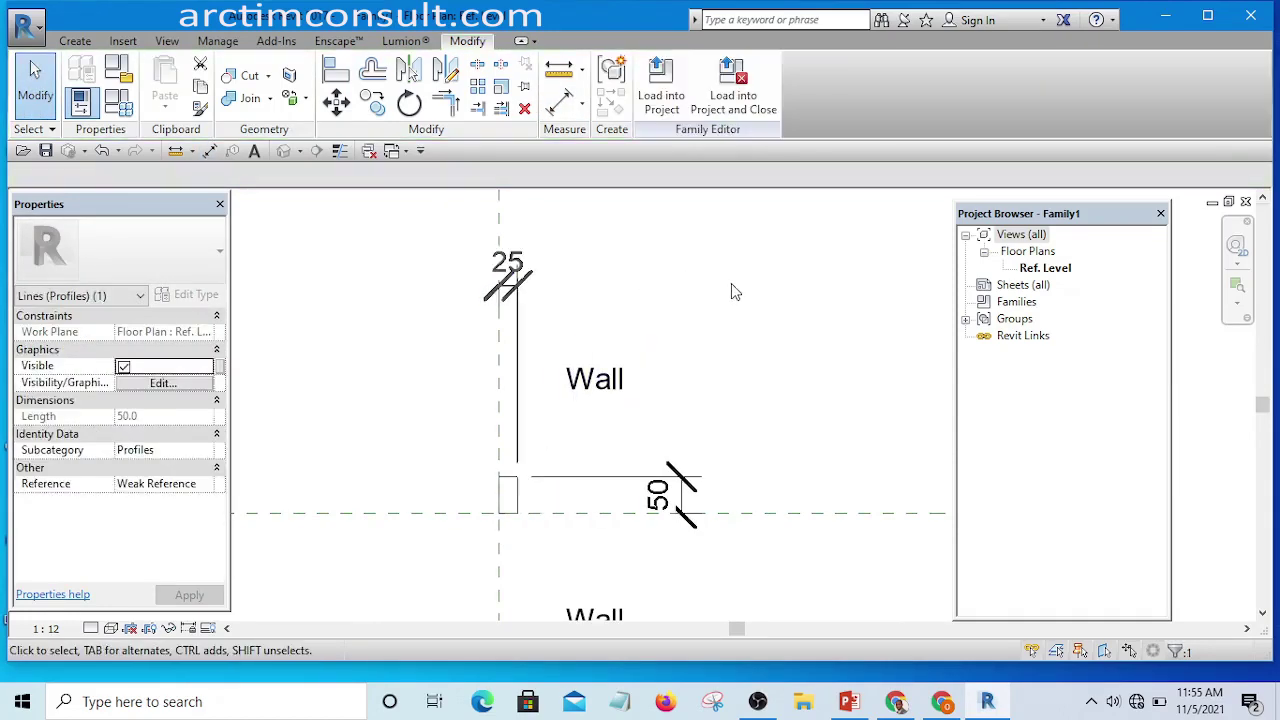
# - Examine the width and height dimensions of the finished profile rectangle
pyautogui.scroll(2, 520, 285)
pyautogui.click(520, 285)
pyautogui.scroll(-3, 515, 300)
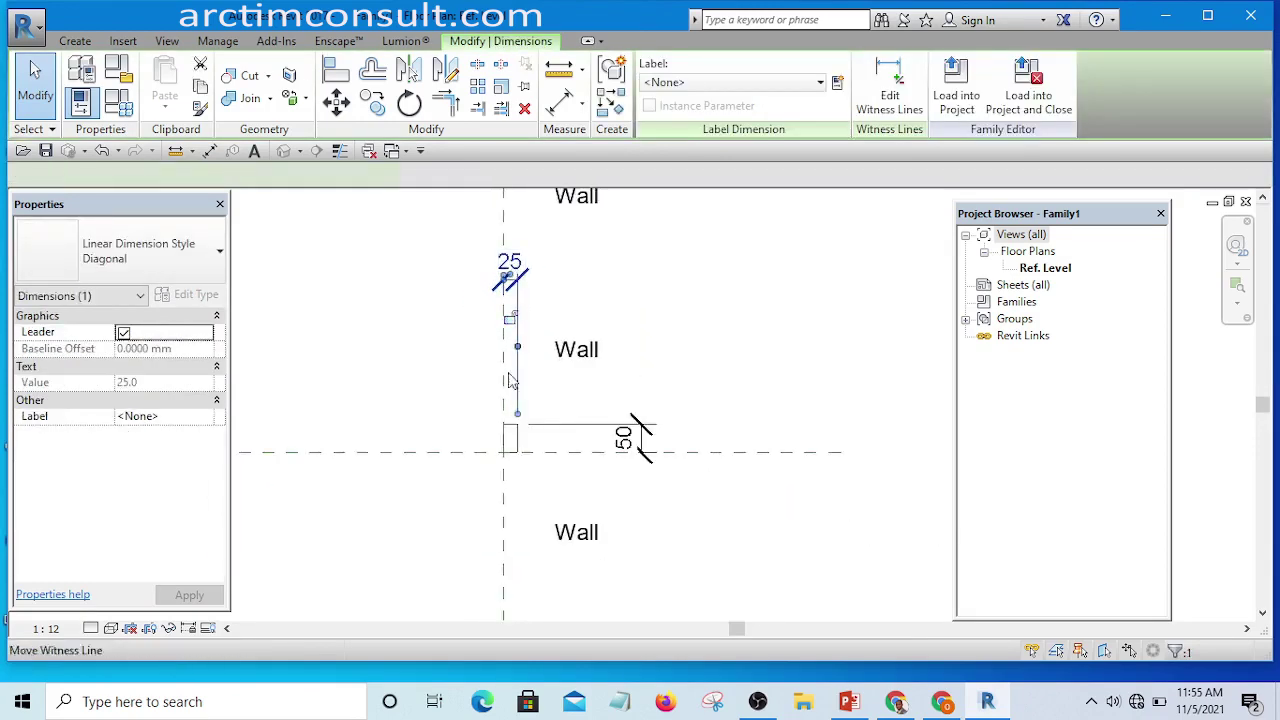
pyautogui.scroll(1, 512, 320)
pyautogui.click(729, 306)
pyautogui.scroll(2, 663, 480)
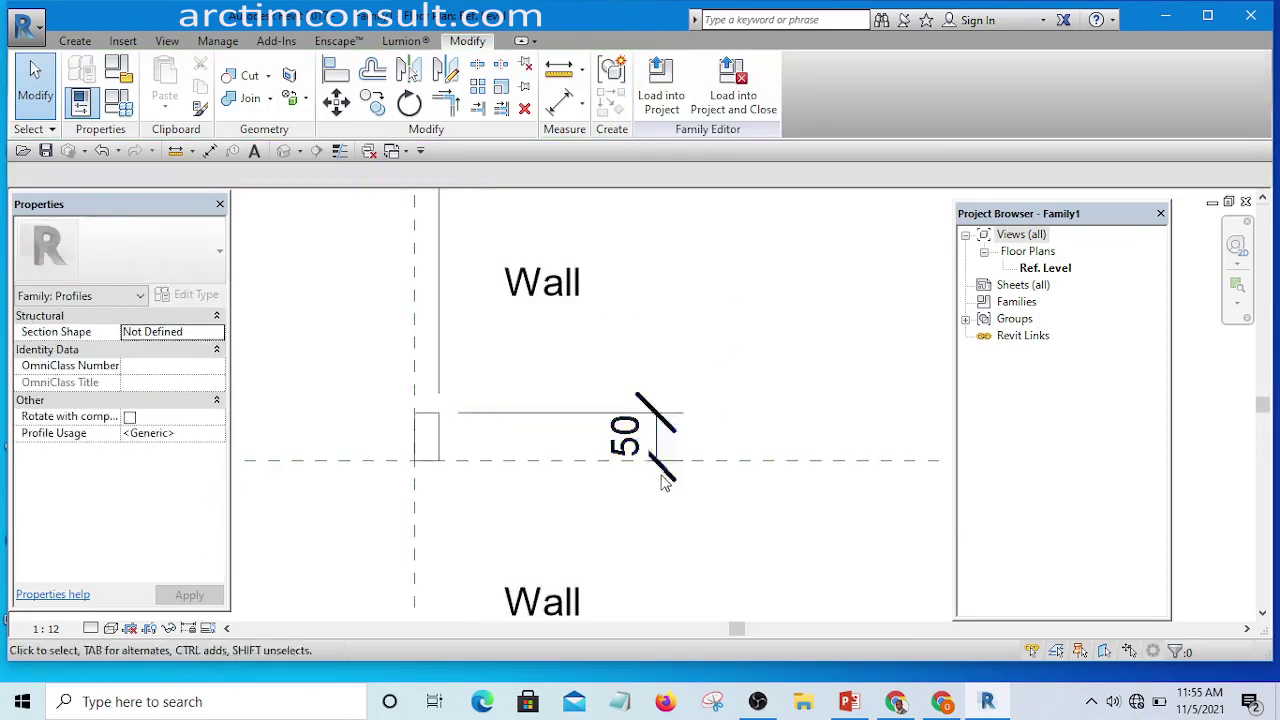
pyautogui.click(657, 443)
pyautogui.scroll(-3, 606, 410)
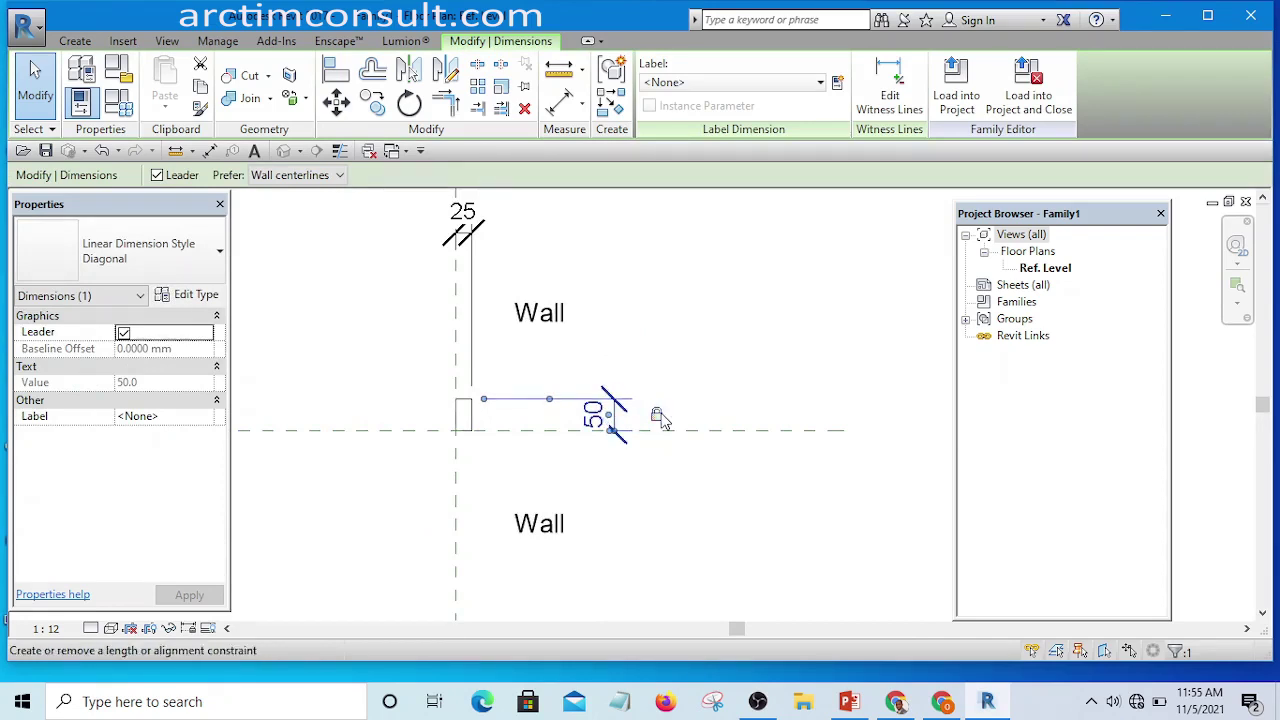
pyautogui.click(706, 354)
pyautogui.scroll(-2, 706, 354)
pyautogui.scroll(-3, 575, 381)
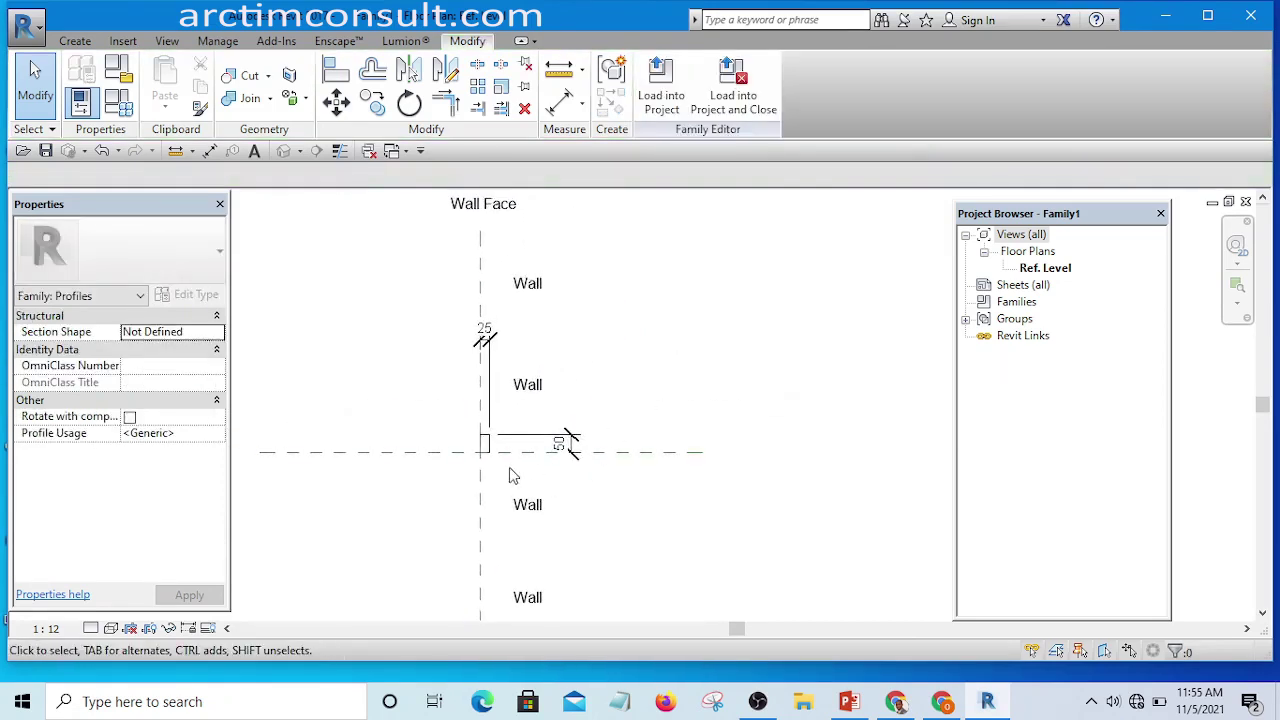
pyautogui.scroll(3, 514, 477)
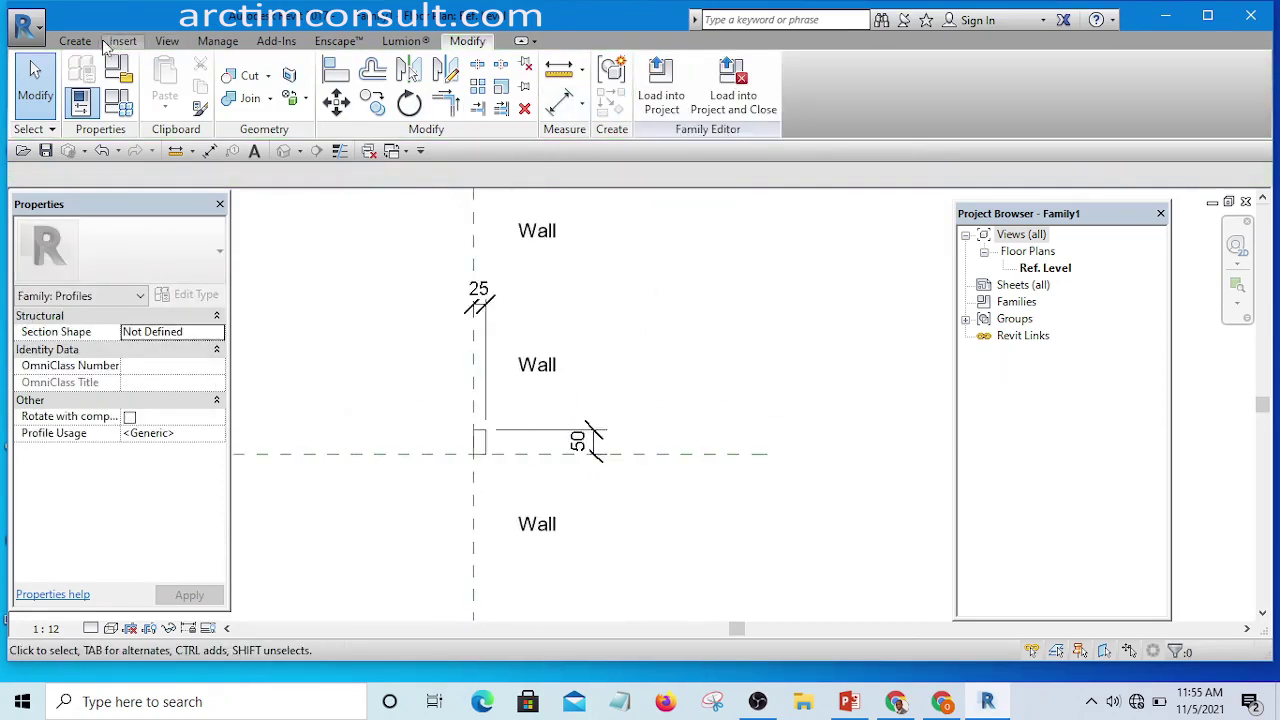
# - Start saving the profile as a new family file in the Revit Tutorial folder under Documents
pyautogui.click(26, 26)
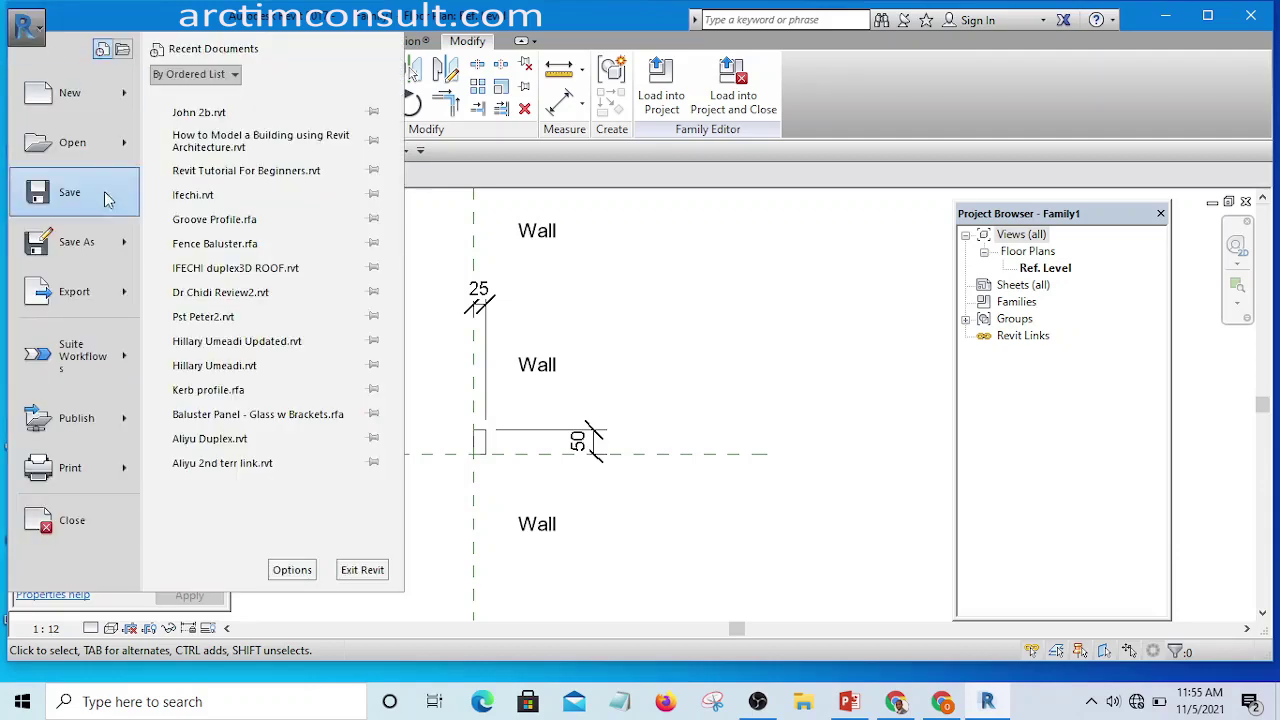
pyautogui.moveTo(72, 245)
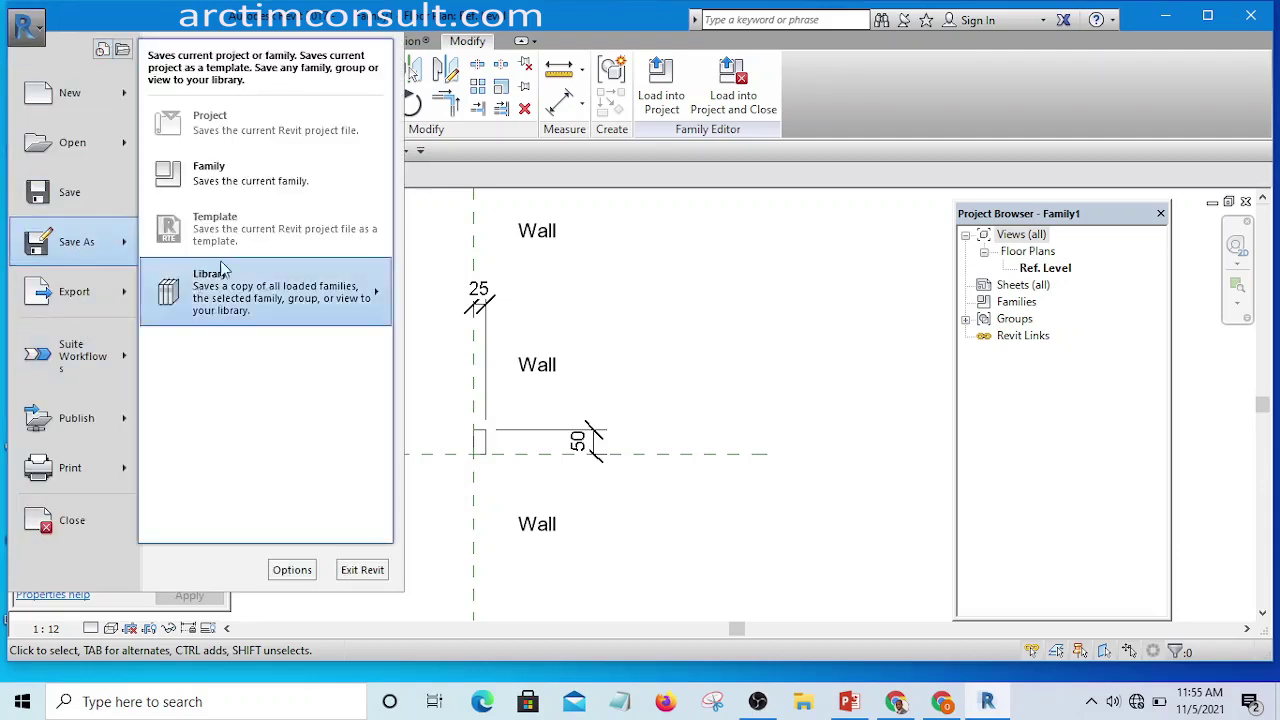
pyautogui.click(240, 183)
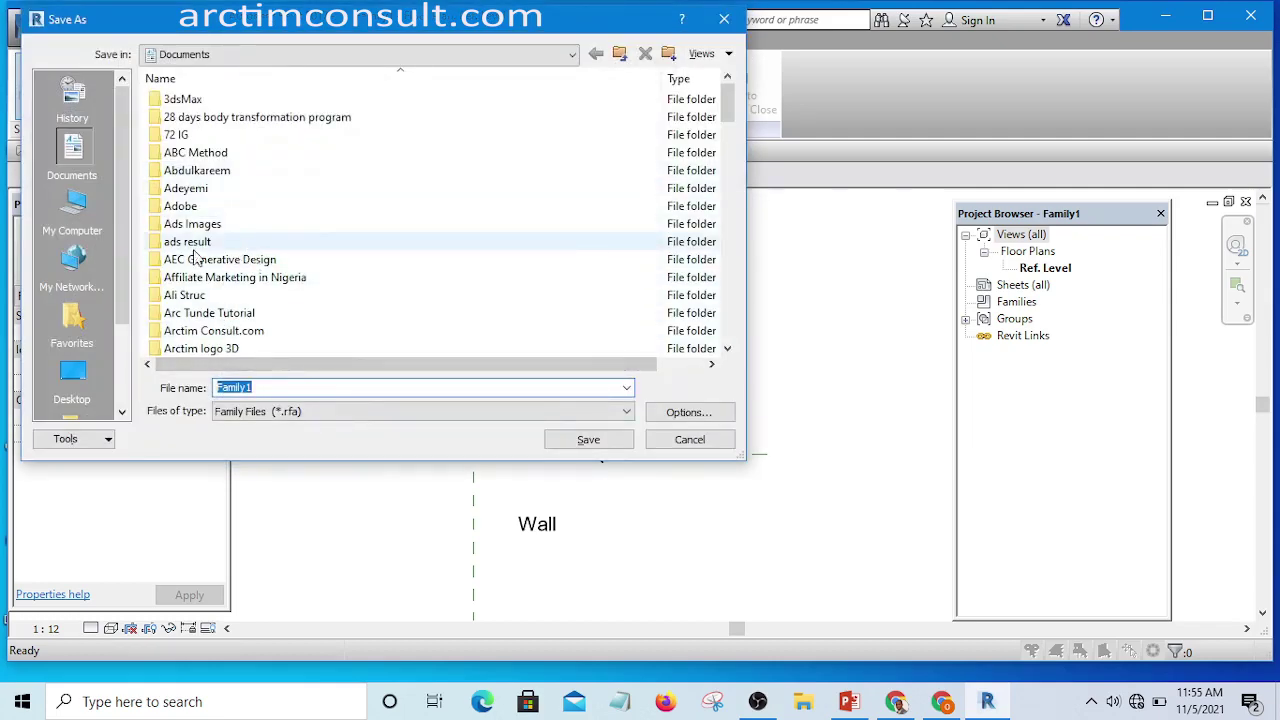
pyautogui.scroll(-1, 200, 245)
pyautogui.moveTo(118, 290); pyautogui.dragTo(137, 366)
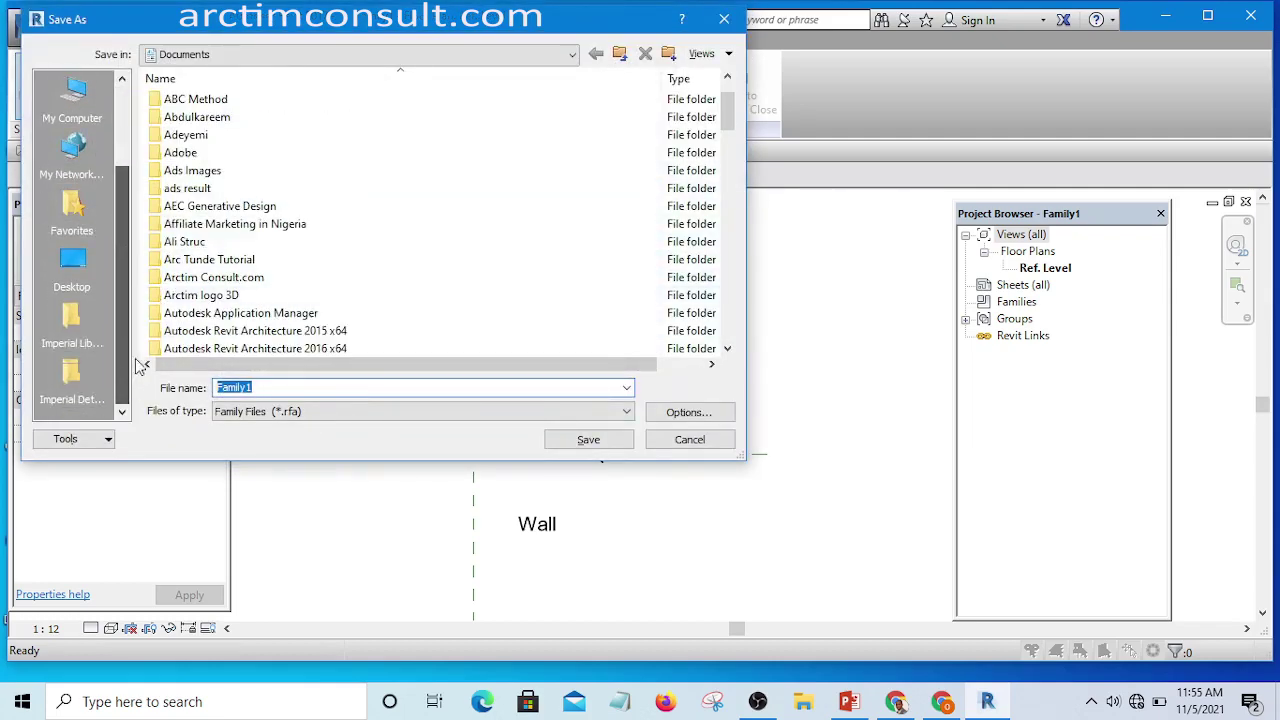
pyautogui.scroll(-8, 300, 275)
pyautogui.scroll(-15, 313, 268)
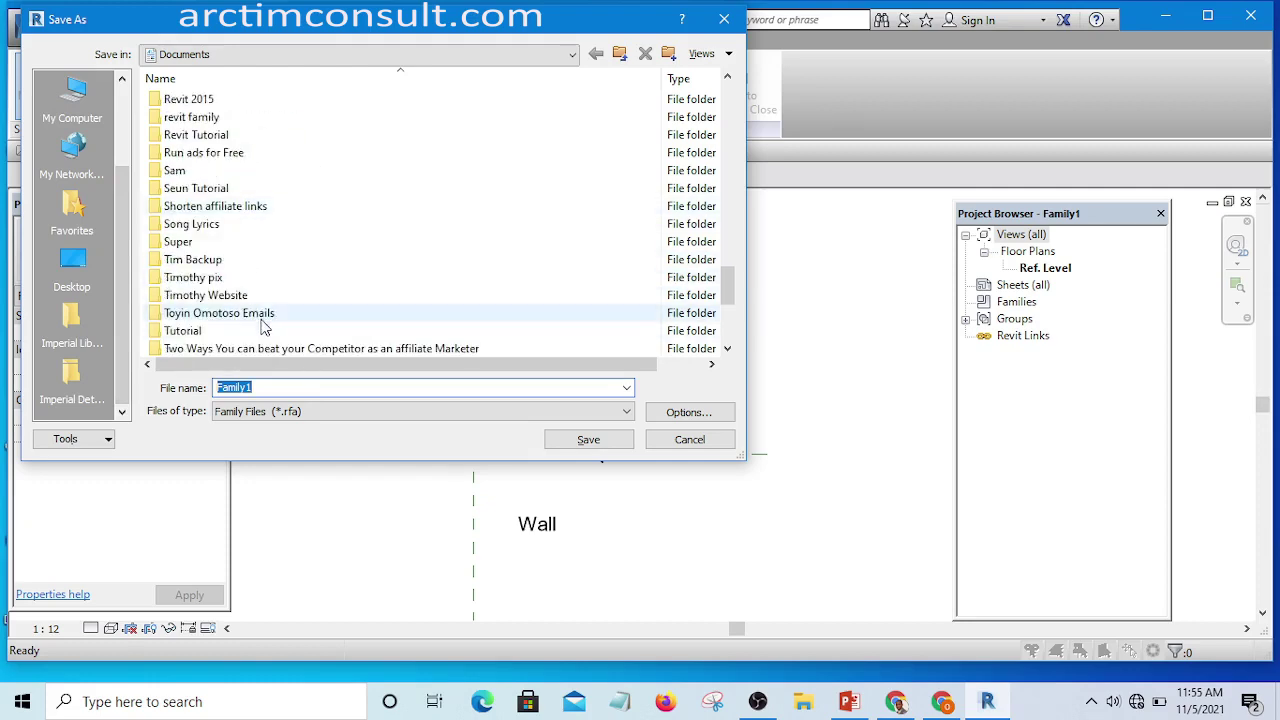
pyautogui.scroll(-4, 255, 324)
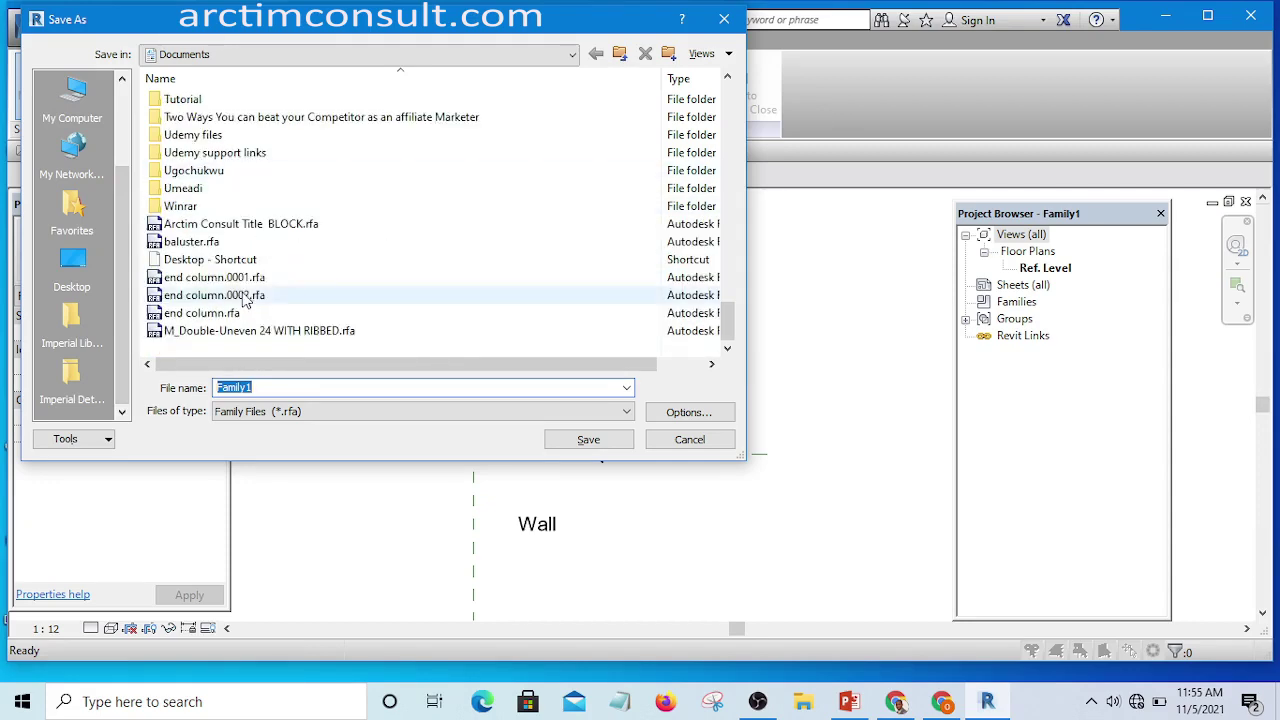
pyautogui.scroll(2, 242, 300)
pyautogui.scroll(4, 240, 293)
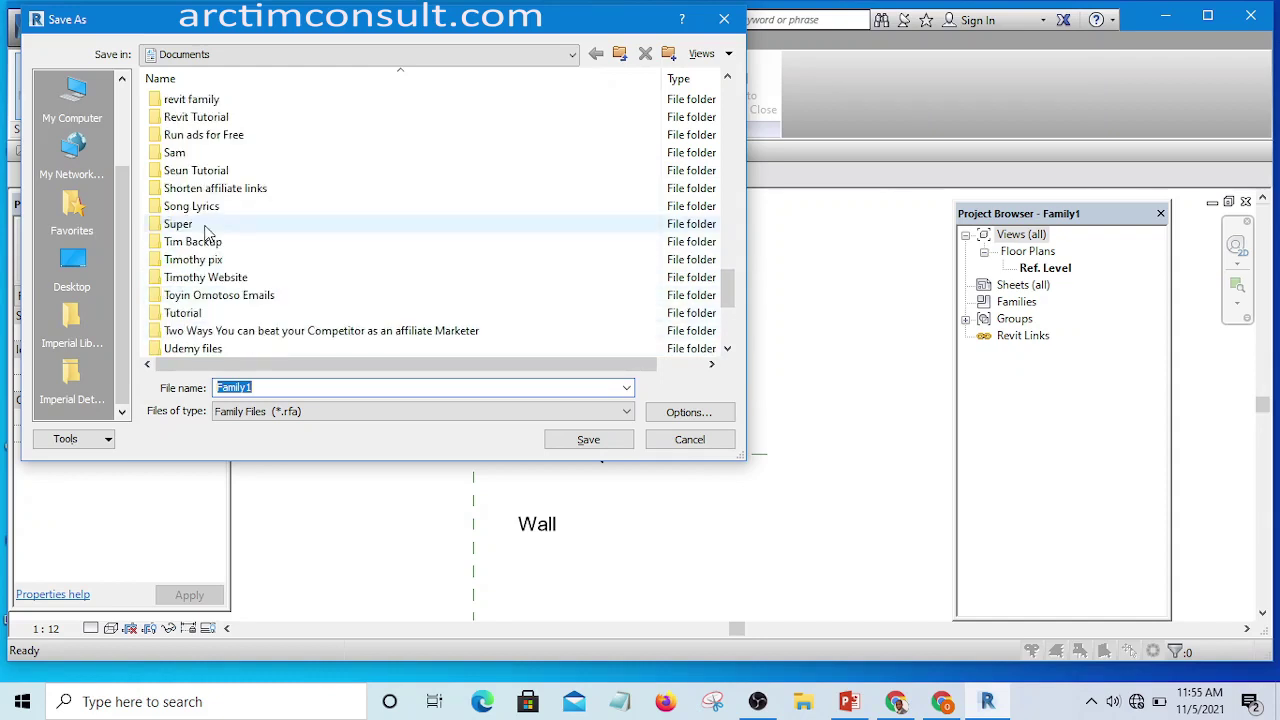
pyautogui.click(217, 225)
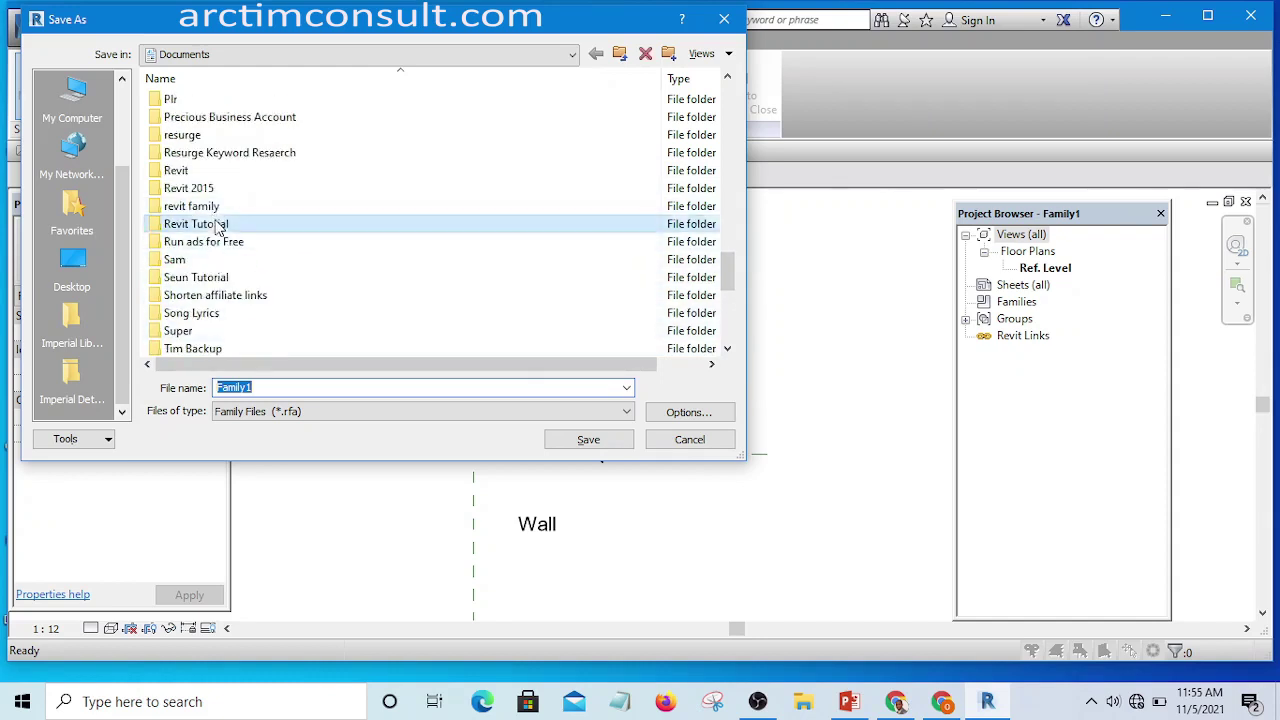
pyautogui.doubleClick(217, 225)
# - Name the family file "2 inche wall reveal"
pyautogui.click(290, 388)
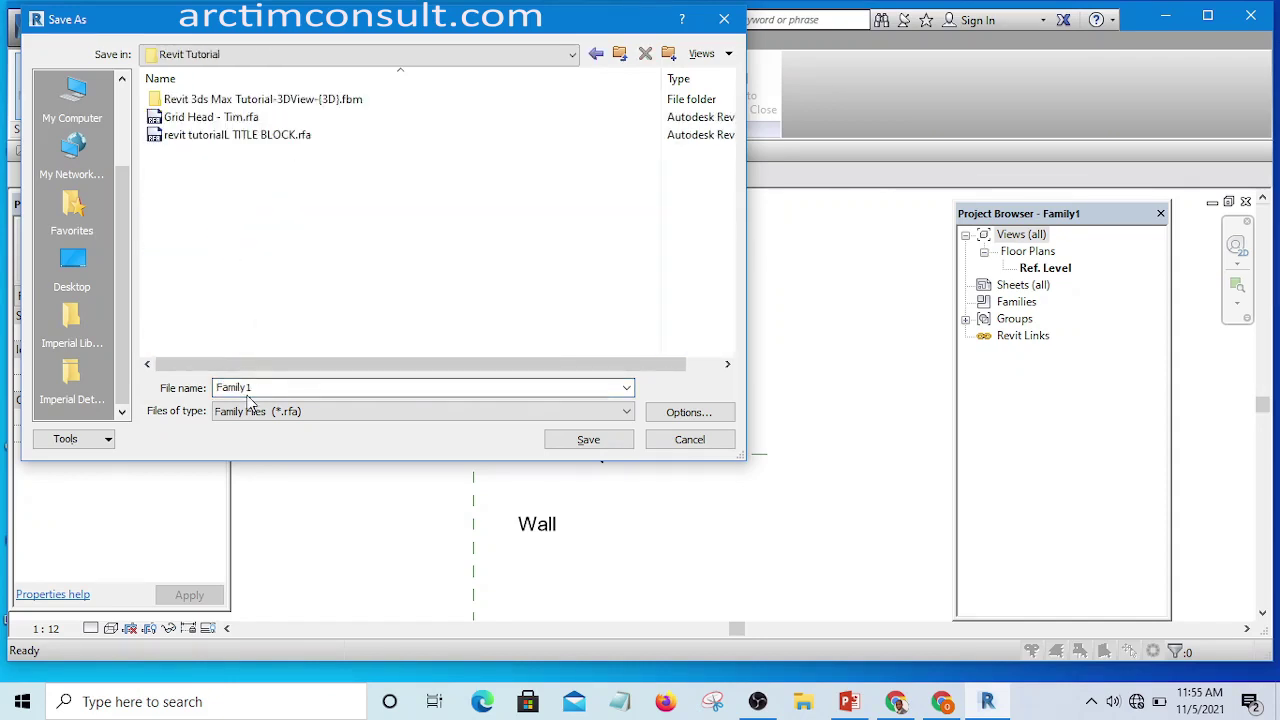
pyautogui.doubleClick(255, 386)
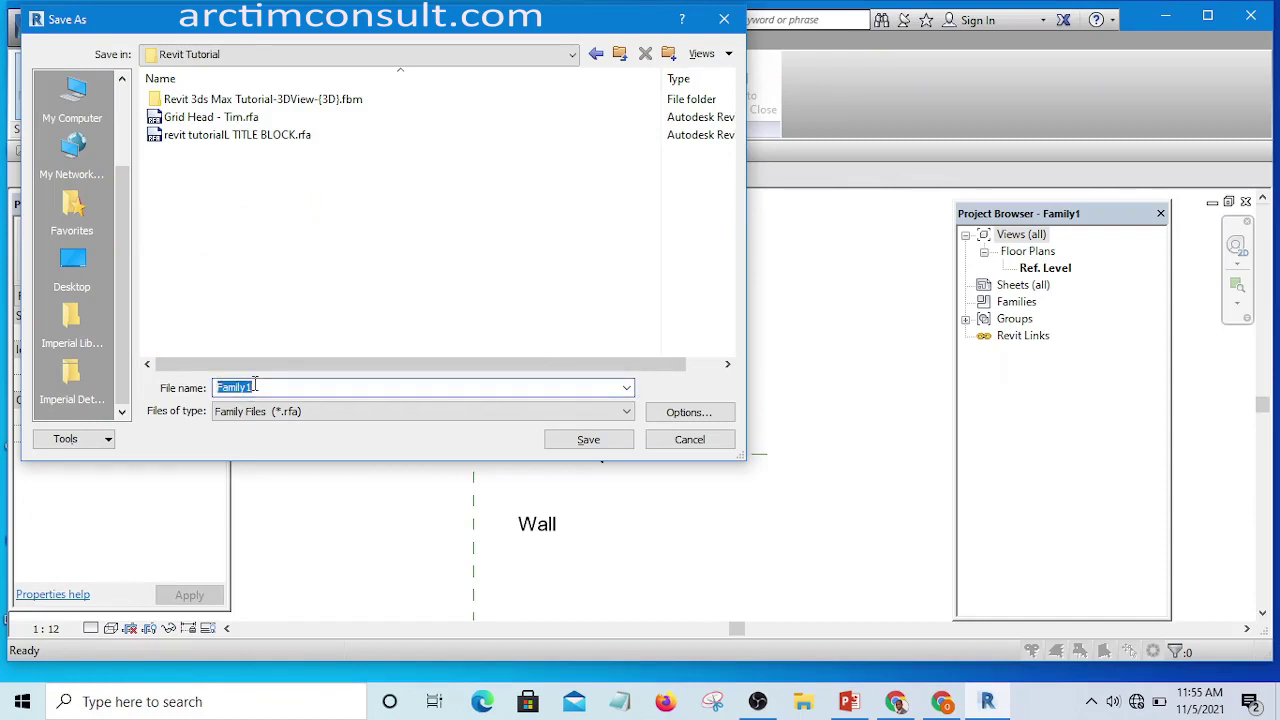
pyautogui.write('Prof')
pyautogui.press('BackSpace')
pyautogui.press('BackSpace')
pyautogui.press('BackSpace')
pyautogui.press('BackSpace')
pyautogui.write('1')
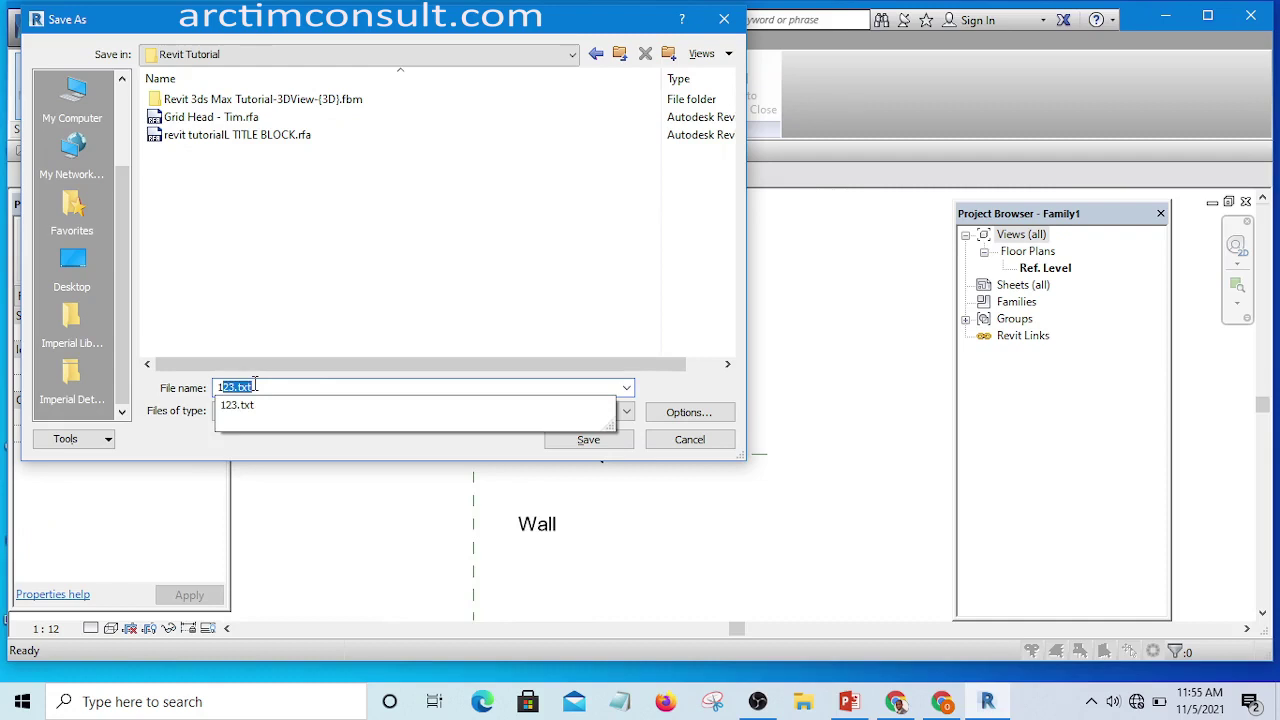
pyautogui.write(' Nin')
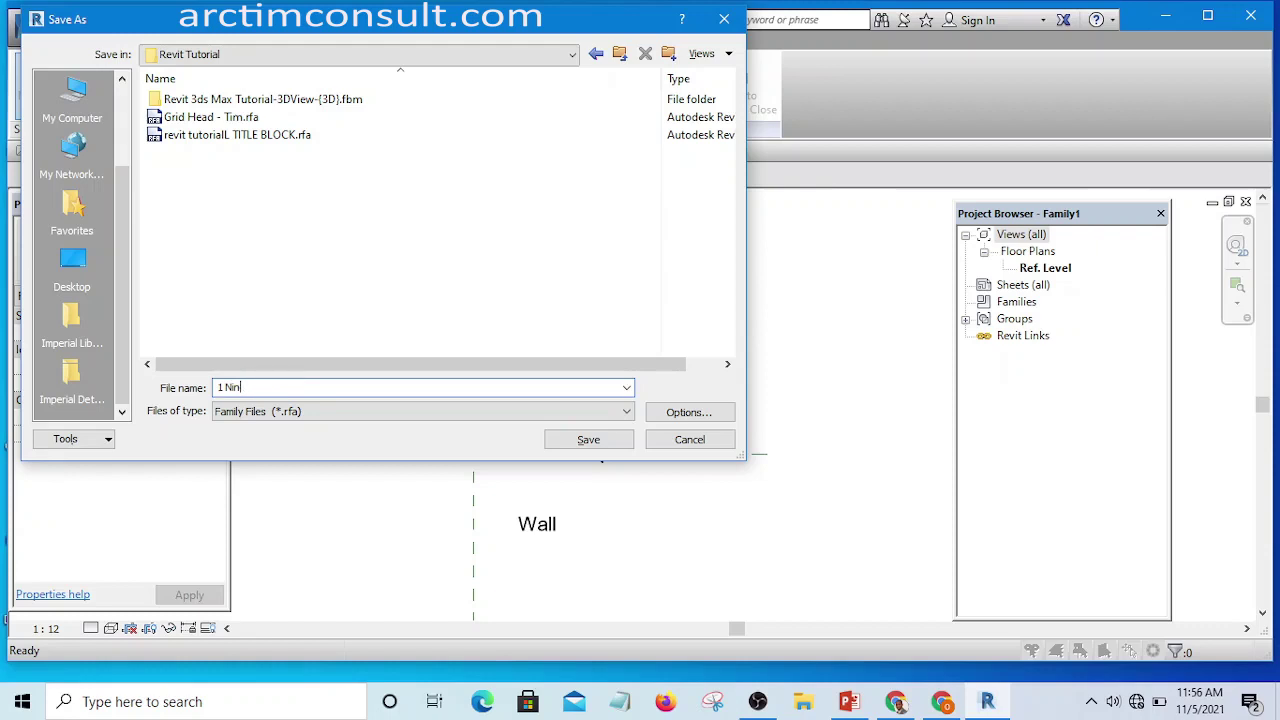
pyautogui.press('BackSpace')
pyautogui.press('BackSpace')
pyautogui.press('BackSpace')
pyautogui.press('BackSpace')
pyautogui.write('2')
# - Set the maximum backups to 1 and save the family file
pyautogui.click(692, 416)
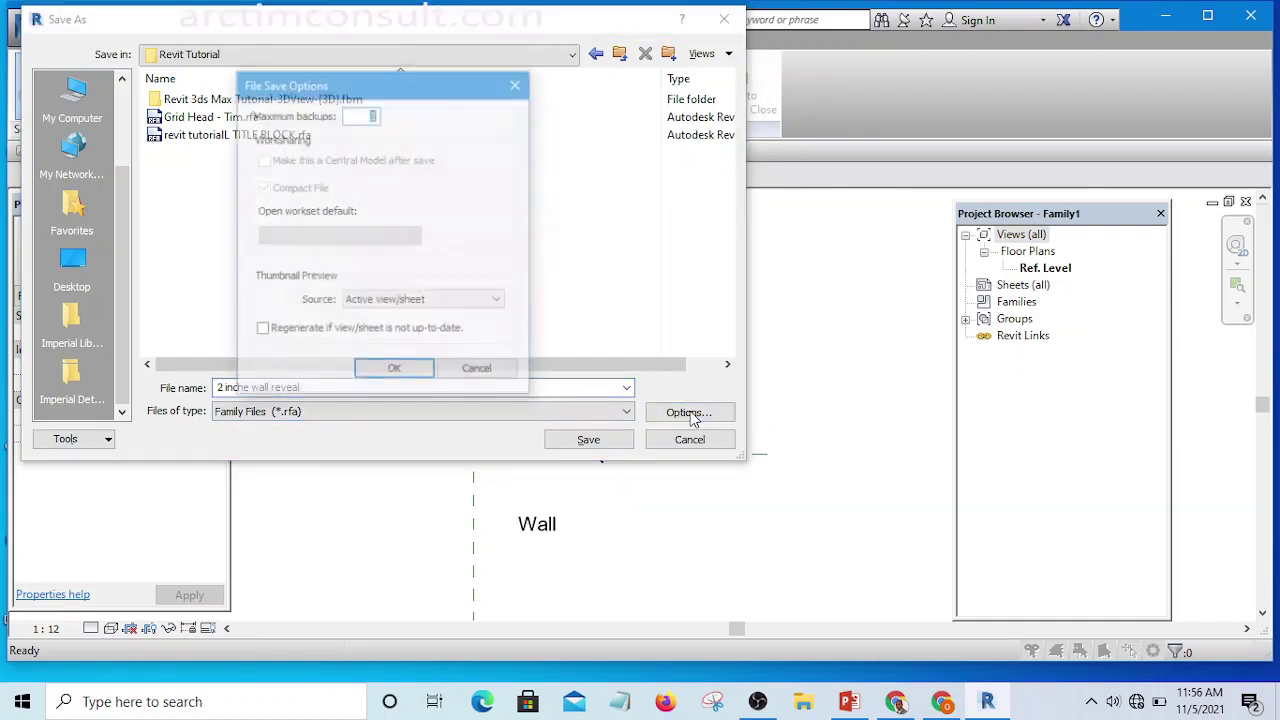
pyautogui.write('1')
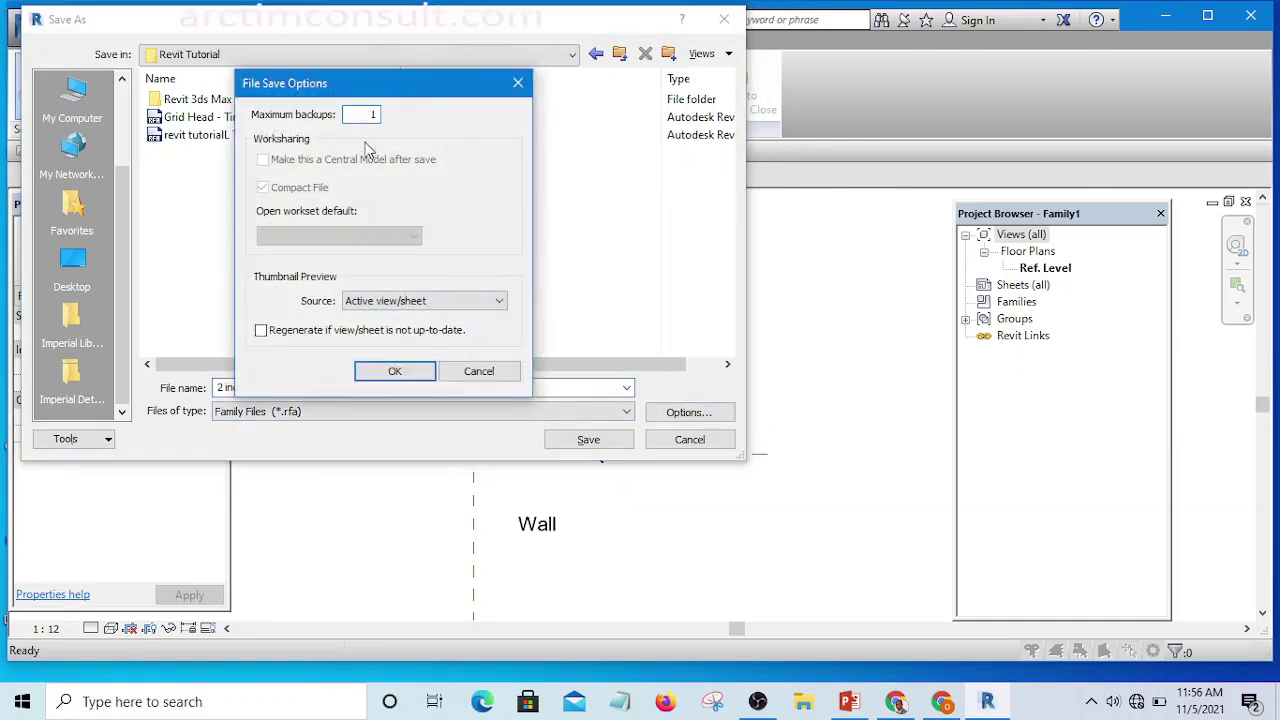
pyautogui.click(413, 373)
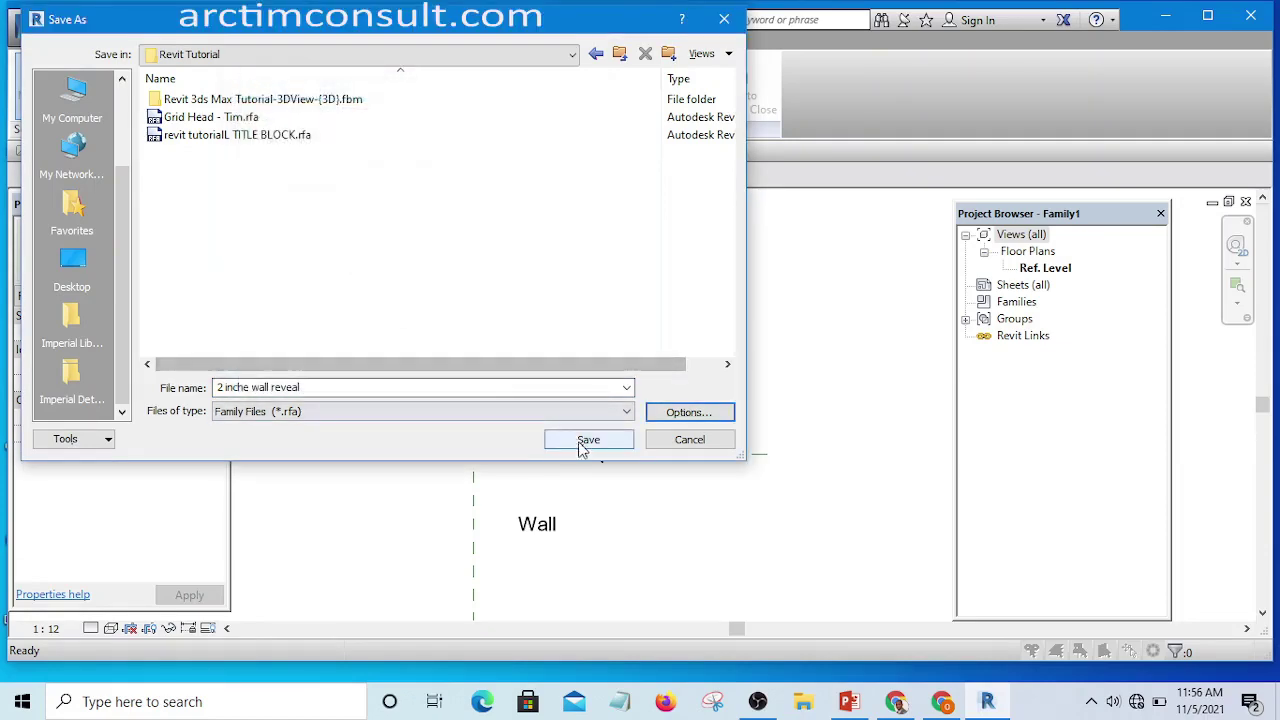
pyautogui.click(590, 441)
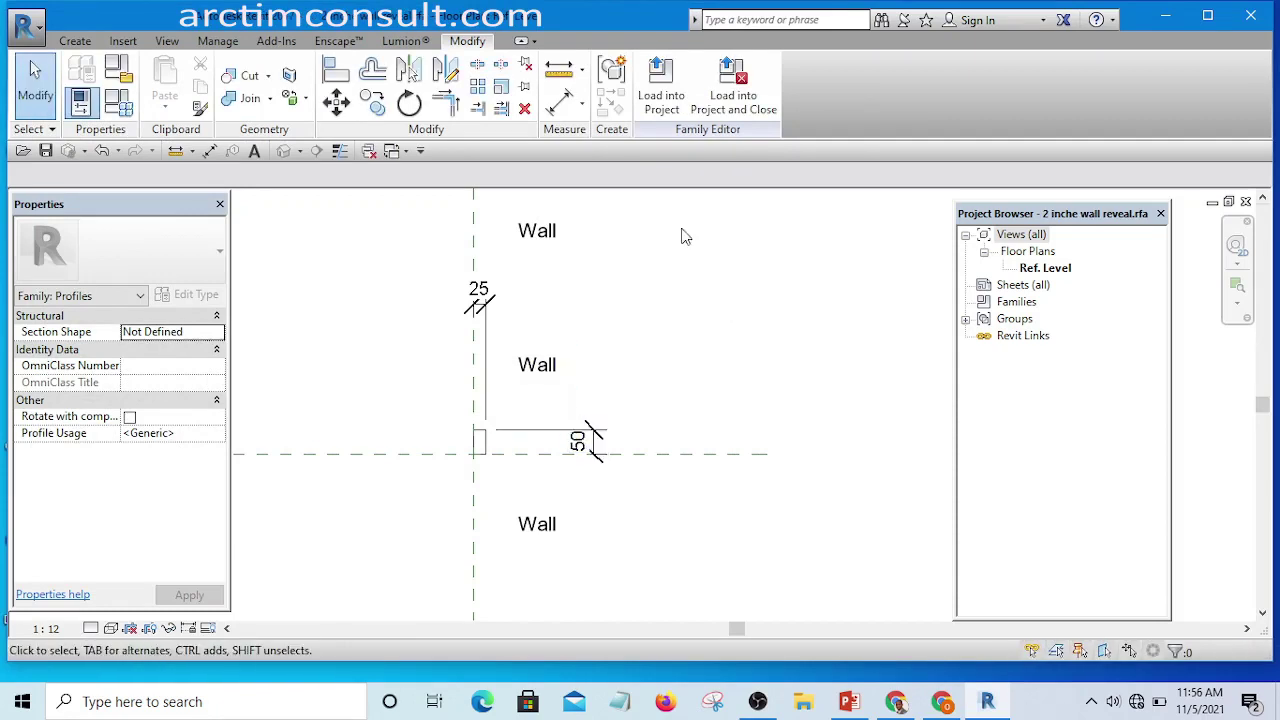
# - Load the profile family into only the open building project whose file name ends in 2b
pyautogui.click(662, 100)
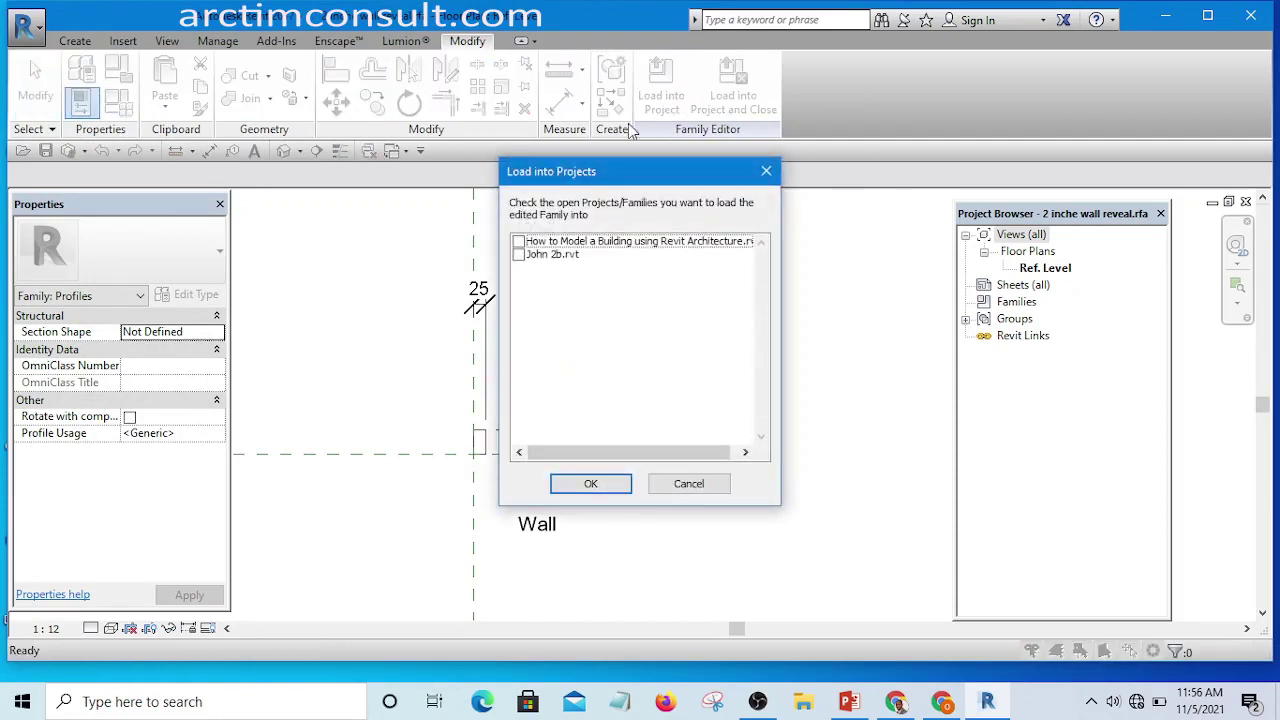
pyautogui.click(518, 255)
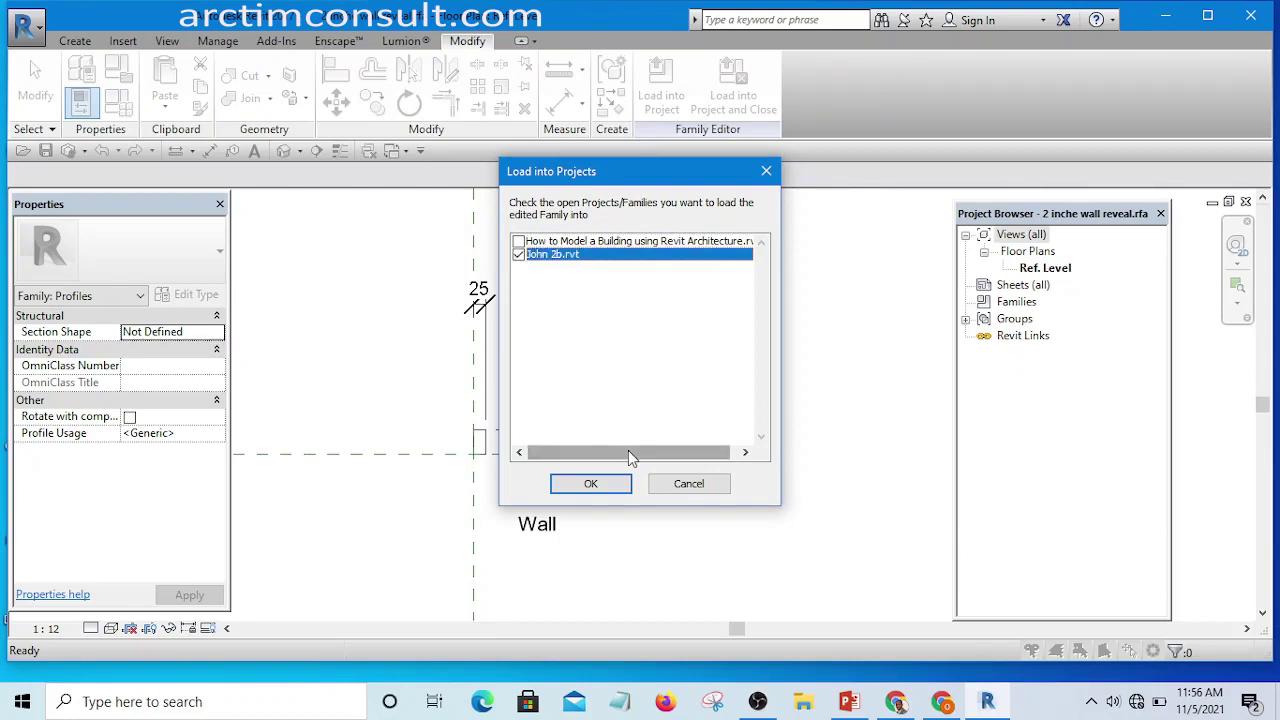
pyautogui.click(591, 484)
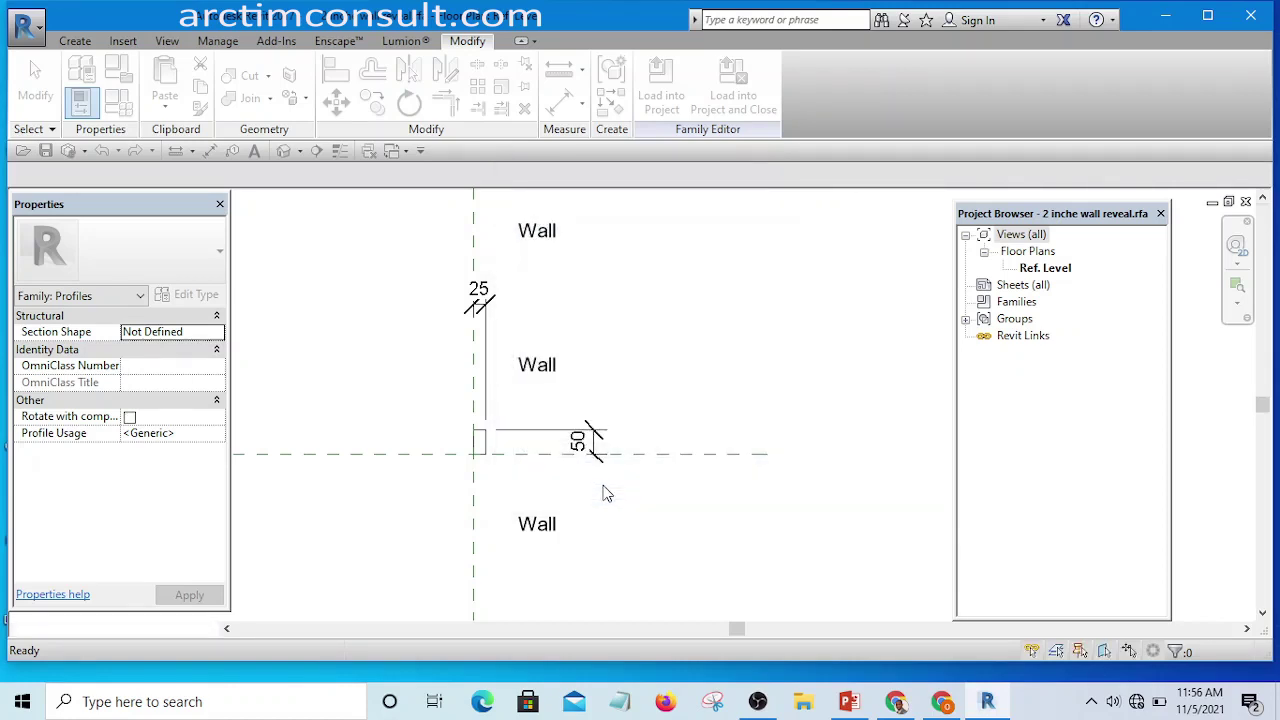
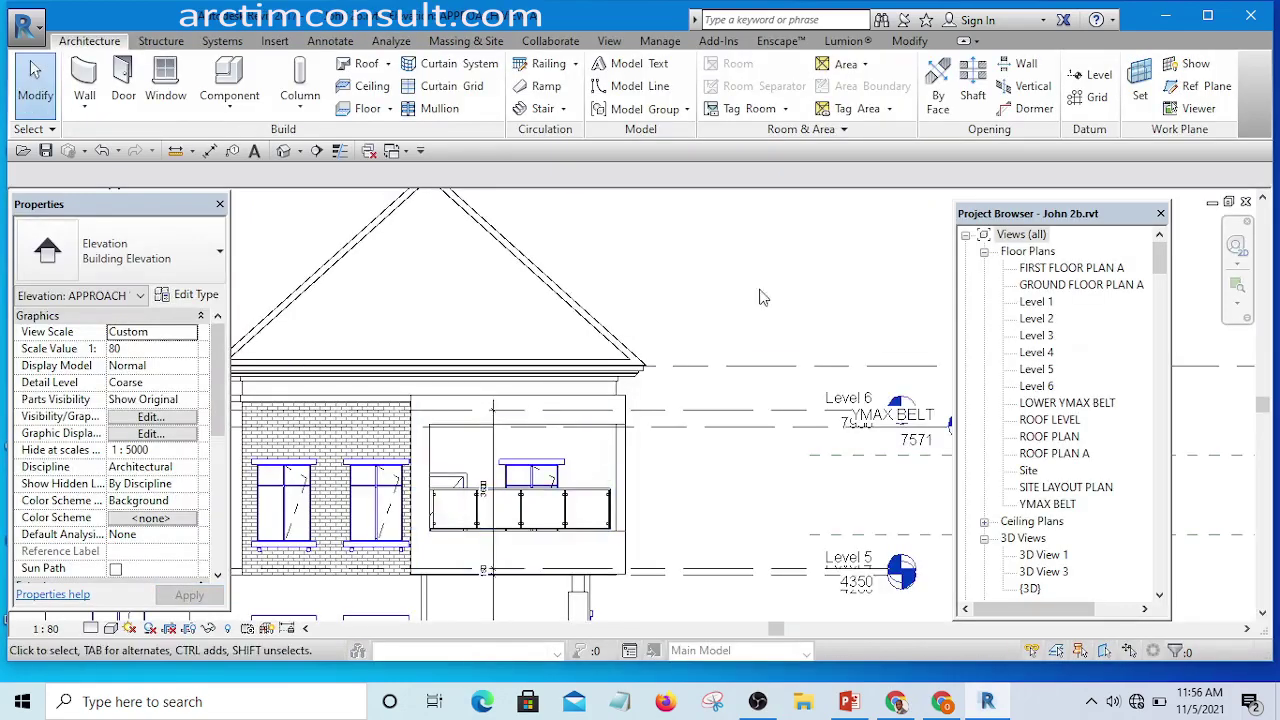
# - Change the reveal type's profile to "2 inche wall reveal : 2 inche wall reveal" through the existing reveal at the approach elevation's upper wall edge
pyautogui.scroll(-3, 786, 257)
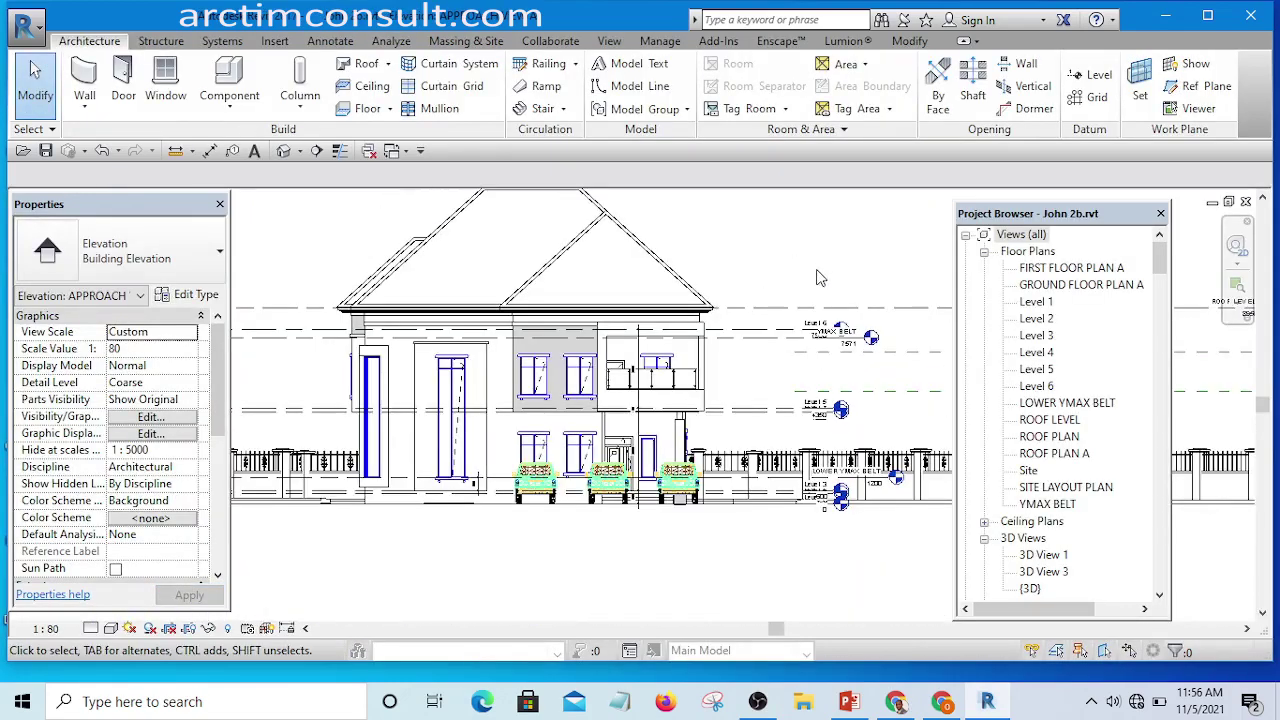
pyautogui.moveTo(816, 277); pyautogui.dragTo(809, 297, button='middle')
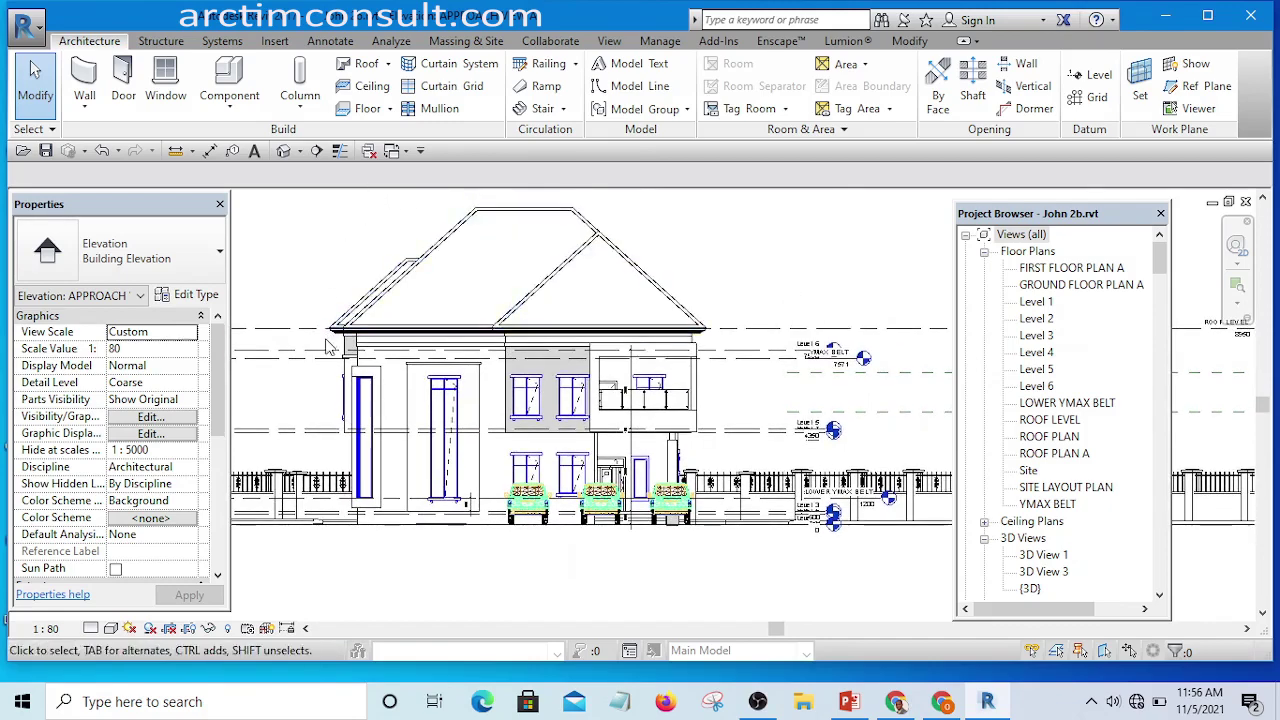
pyautogui.scroll(5, 327, 345)
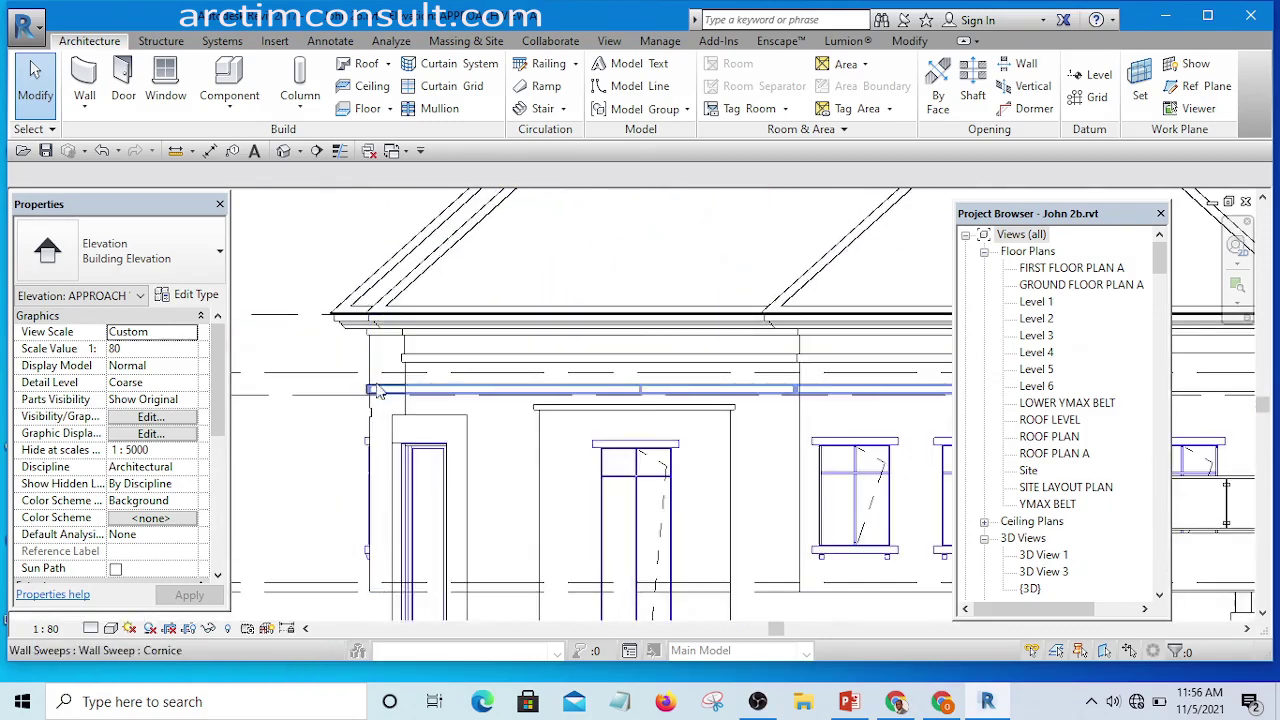
pyautogui.scroll(6, 390, 378)
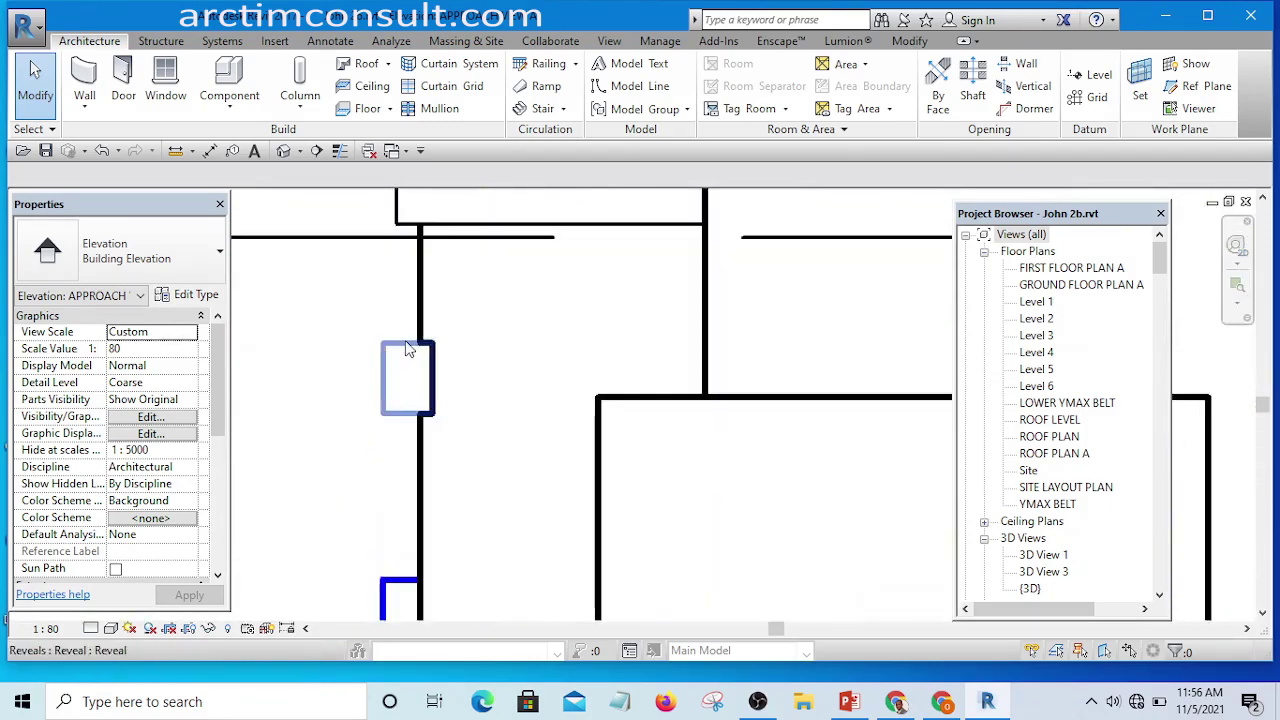
pyautogui.click(406, 351)
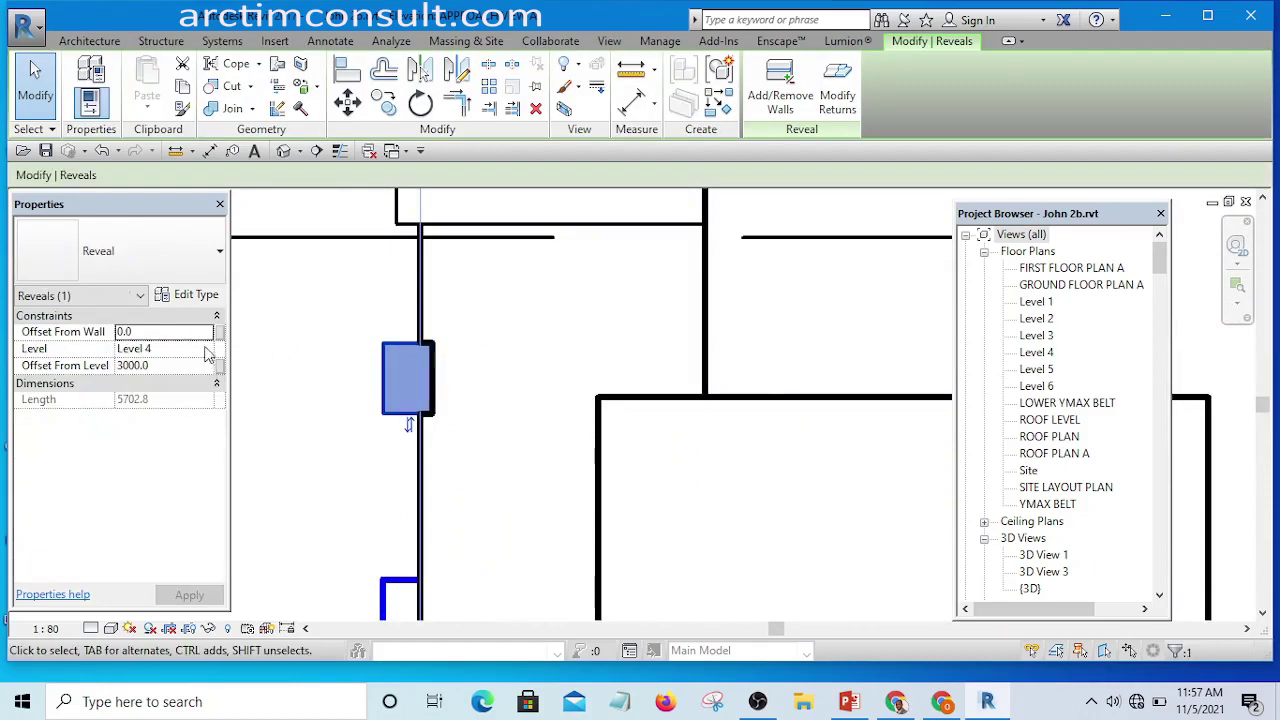
pyautogui.click(195, 295)
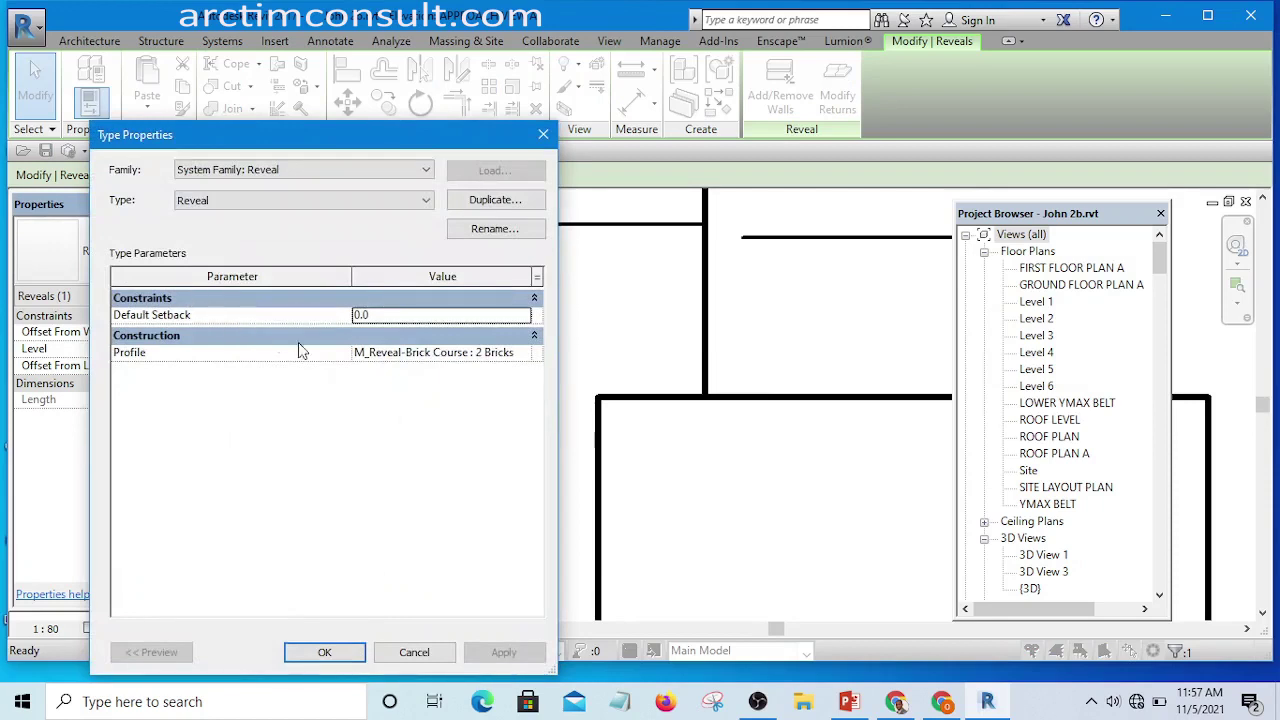
pyautogui.click(524, 353)
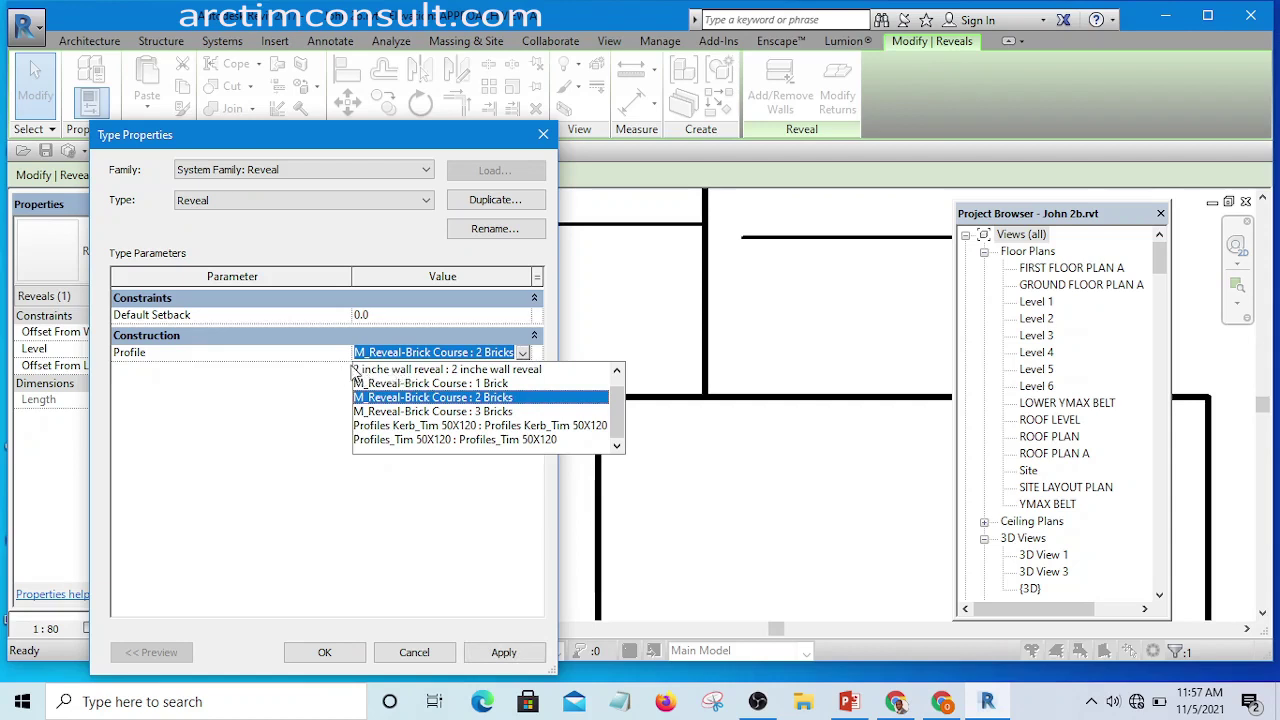
pyautogui.click(486, 370)
pyautogui.click(498, 652)
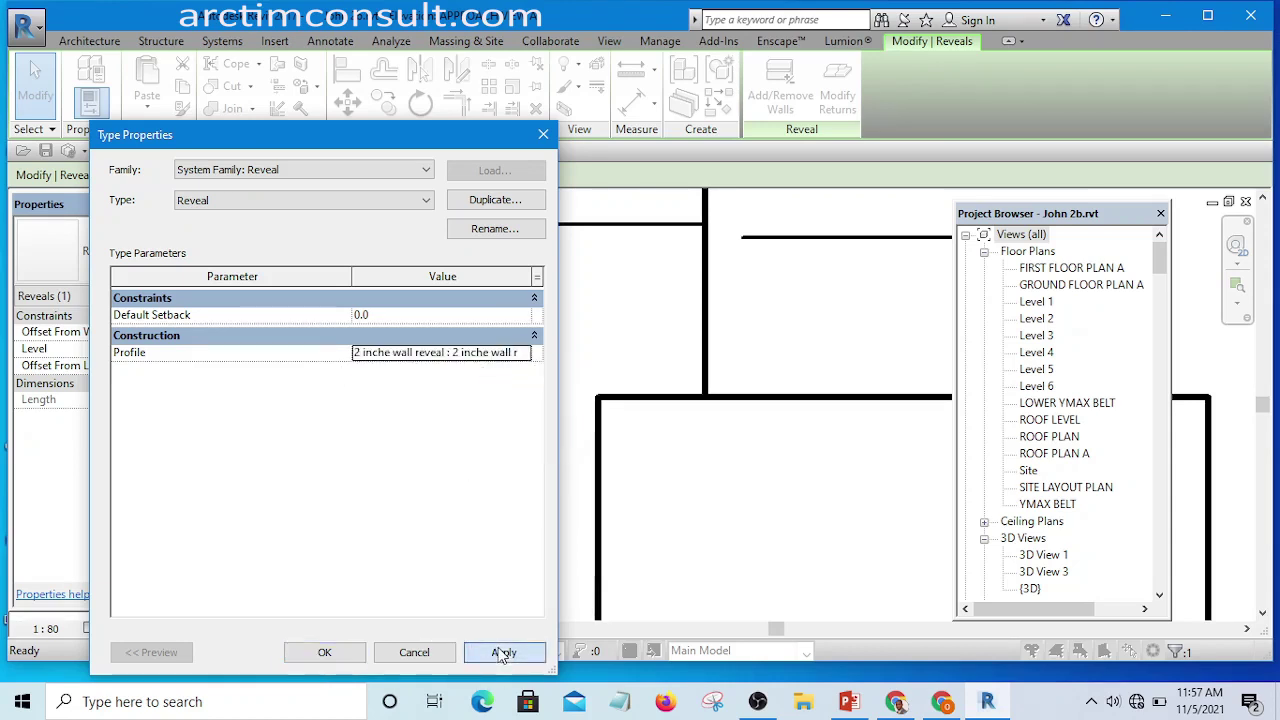
pyautogui.click(327, 652)
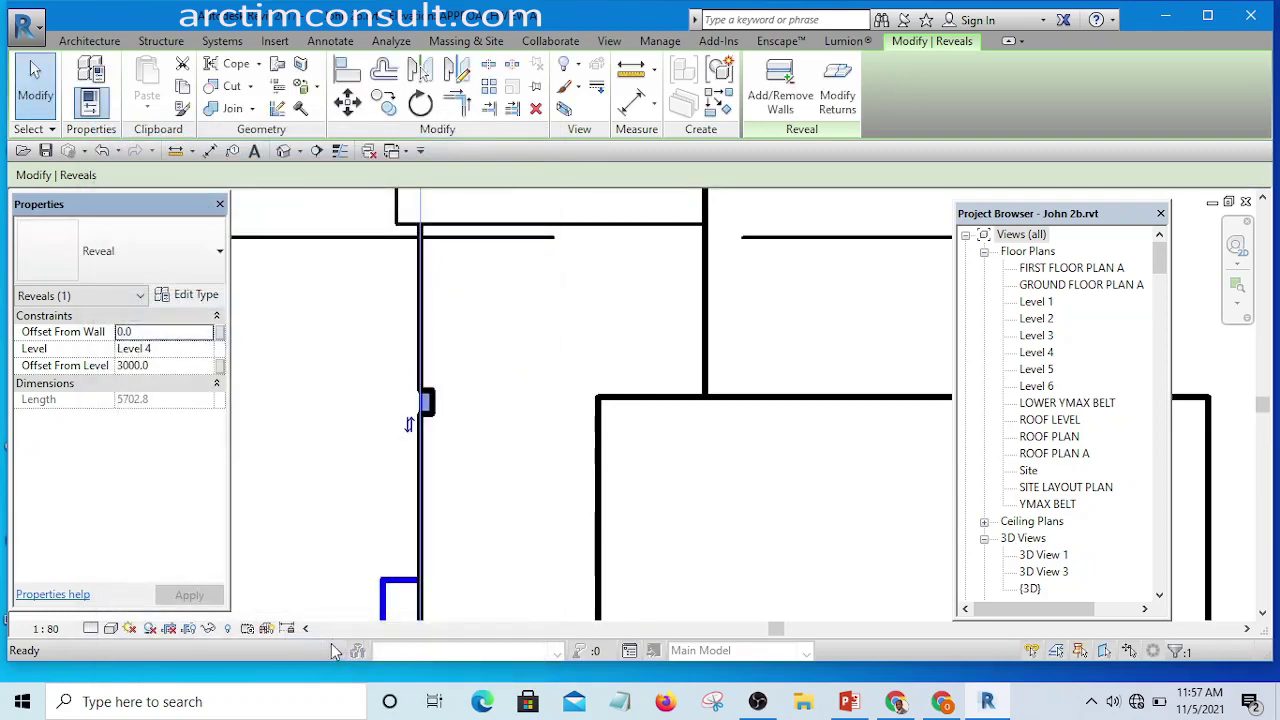
pyautogui.click(363, 361)
# - Examine the groove's shape in the elevation and in the default 3D view, selecting the reveal on the dark upper-floor wall
pyautogui.scroll(4, 409, 414)
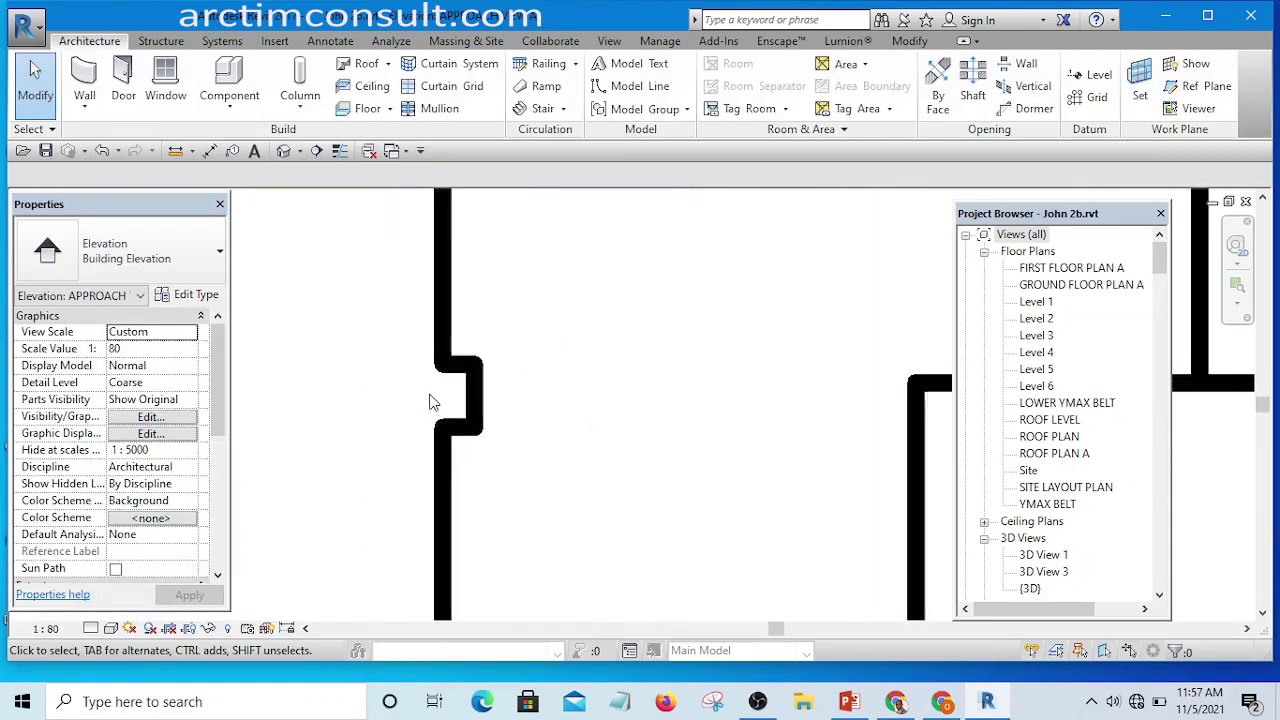
pyautogui.scroll(-2, 434, 428)
pyautogui.scroll(-3, 434, 428)
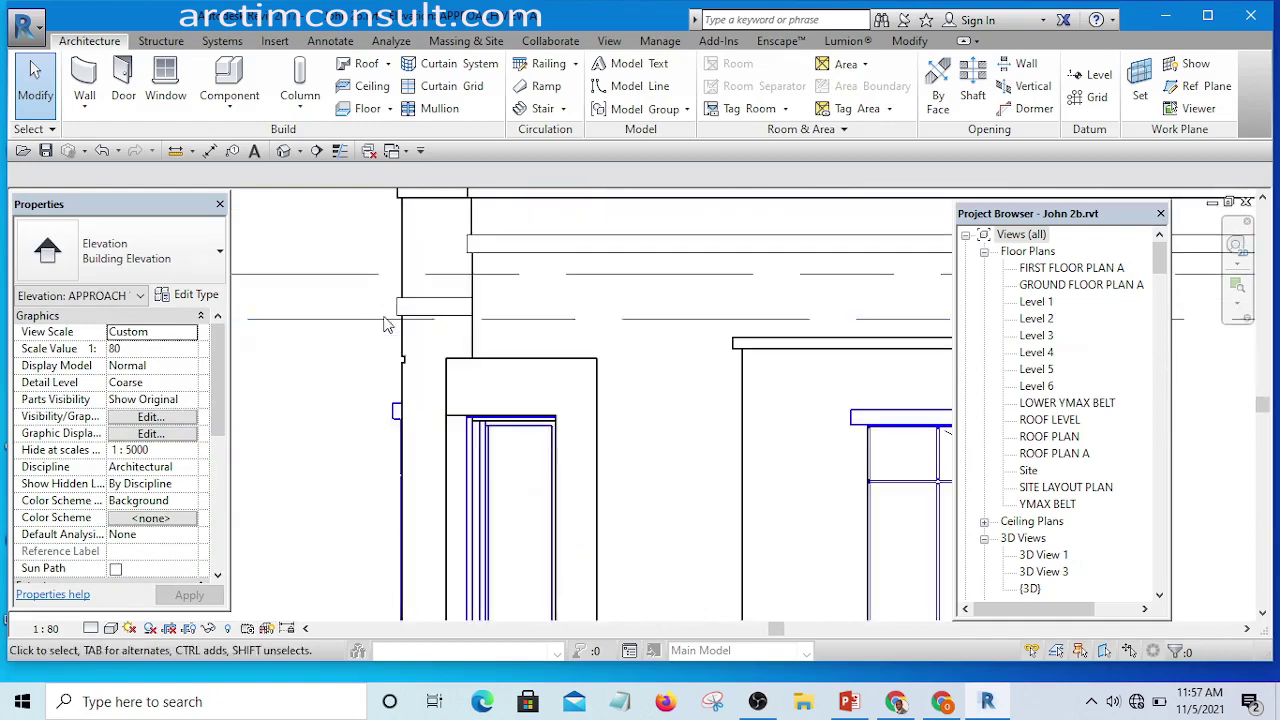
pyautogui.click(287, 152)
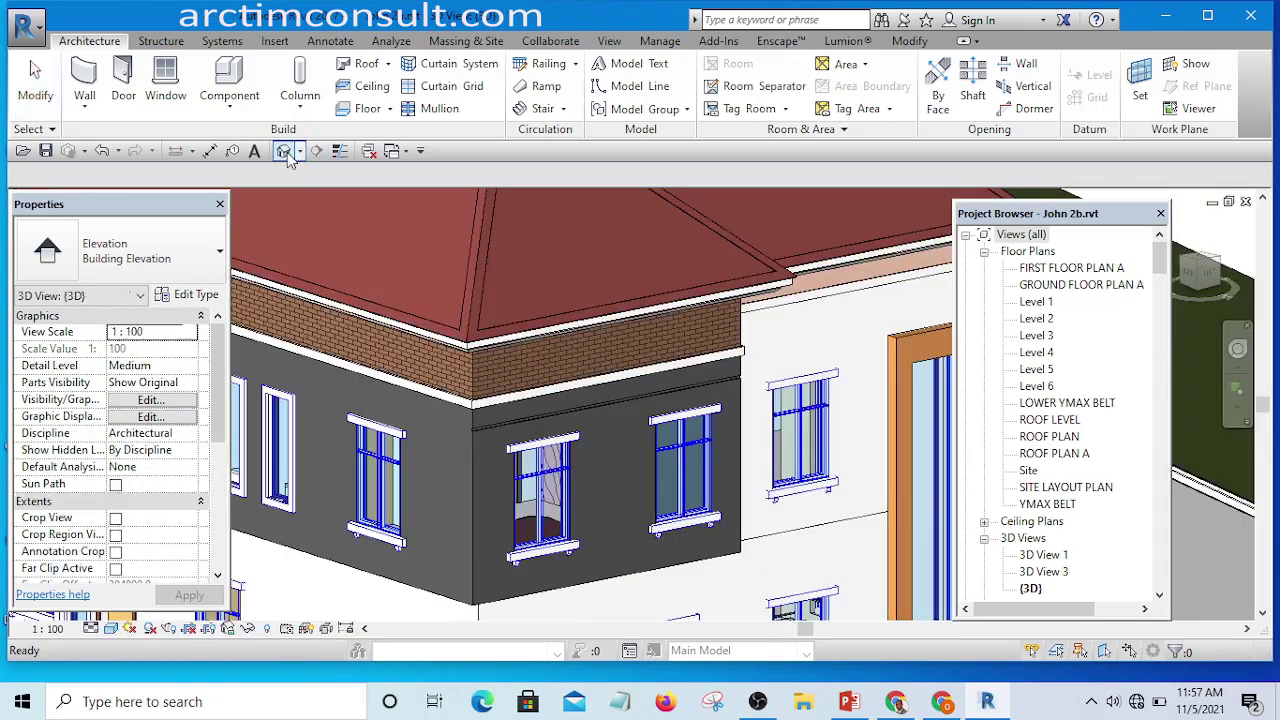
pyautogui.keyDown('shift'); pyautogui.moveTo(673, 466); pyautogui.dragTo(609, 466, button='middle'); pyautogui.keyUp('shift')
pyautogui.scroll(4, 512, 299)
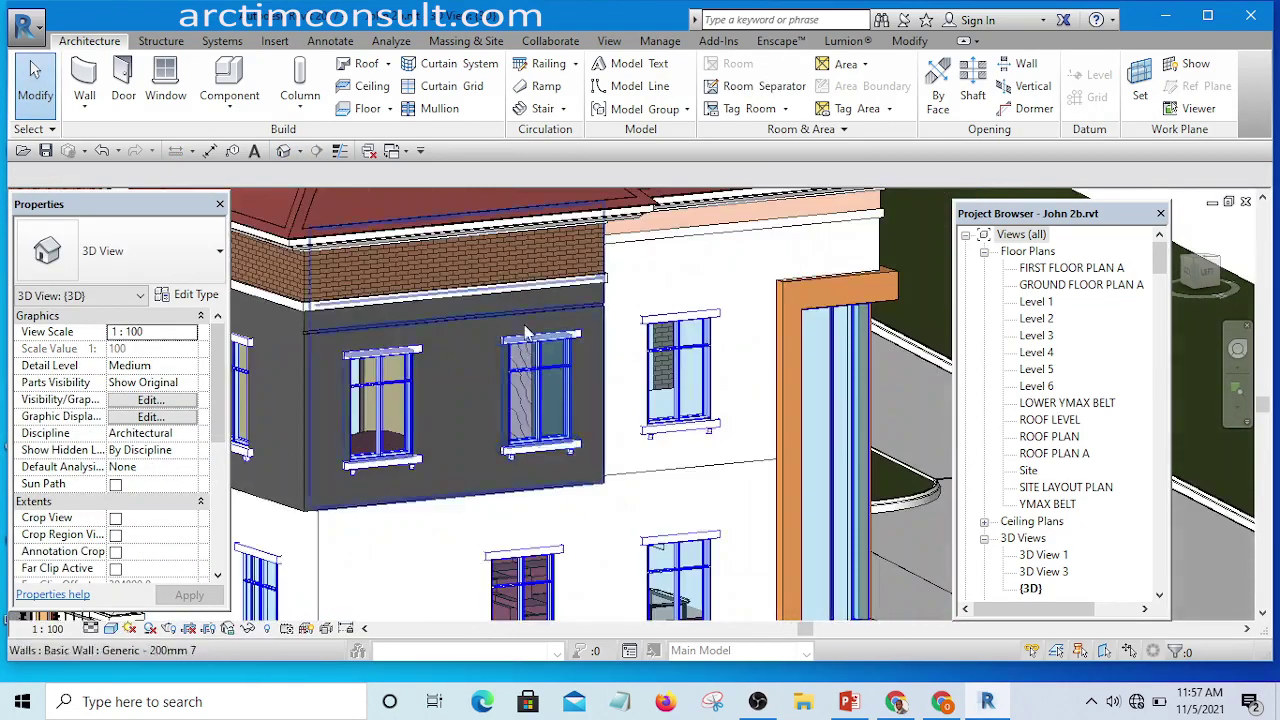
pyautogui.keyDown('shift'); pyautogui.moveTo(512, 299); pyautogui.dragTo(560, 437, button='middle'); pyautogui.keyUp('shift')
pyautogui.scroll(2, 559, 450)
pyautogui.scroll(-3, 599, 445)
pyautogui.scroll(3, 509, 429)
pyautogui.scroll(-3, 505, 428)
pyautogui.scroll(4, 570, 438)
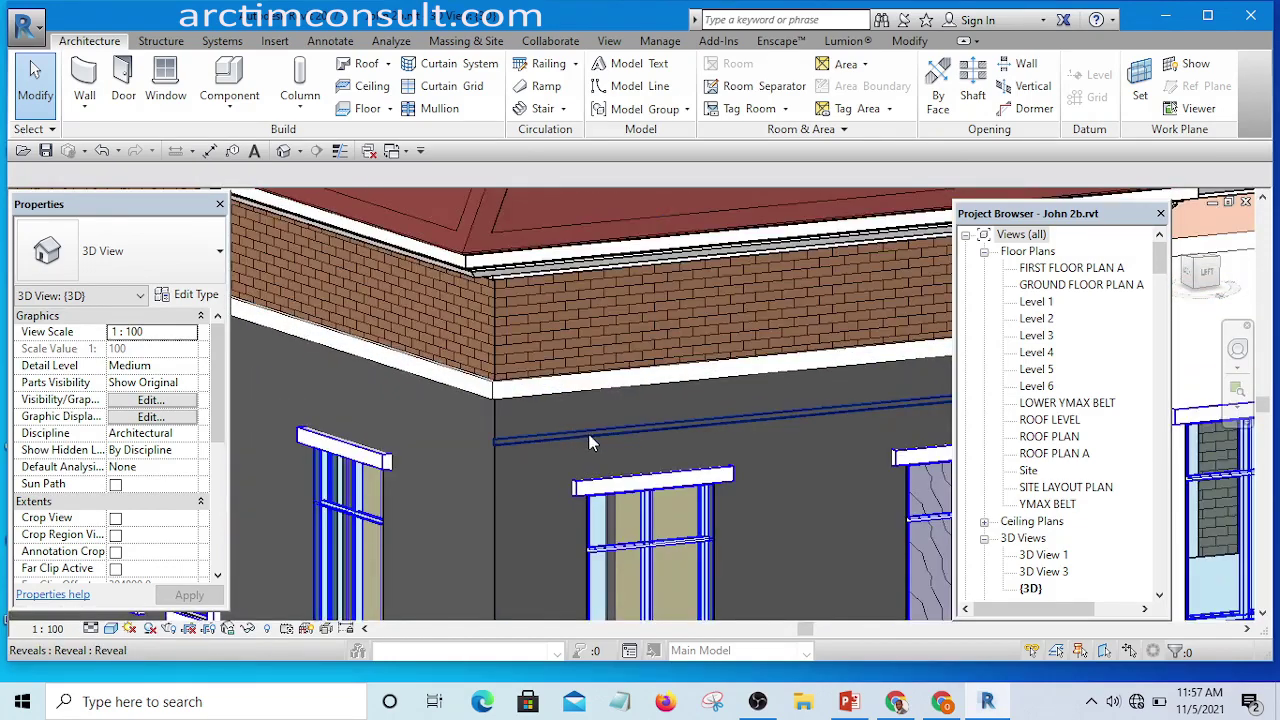
pyautogui.click(589, 442)
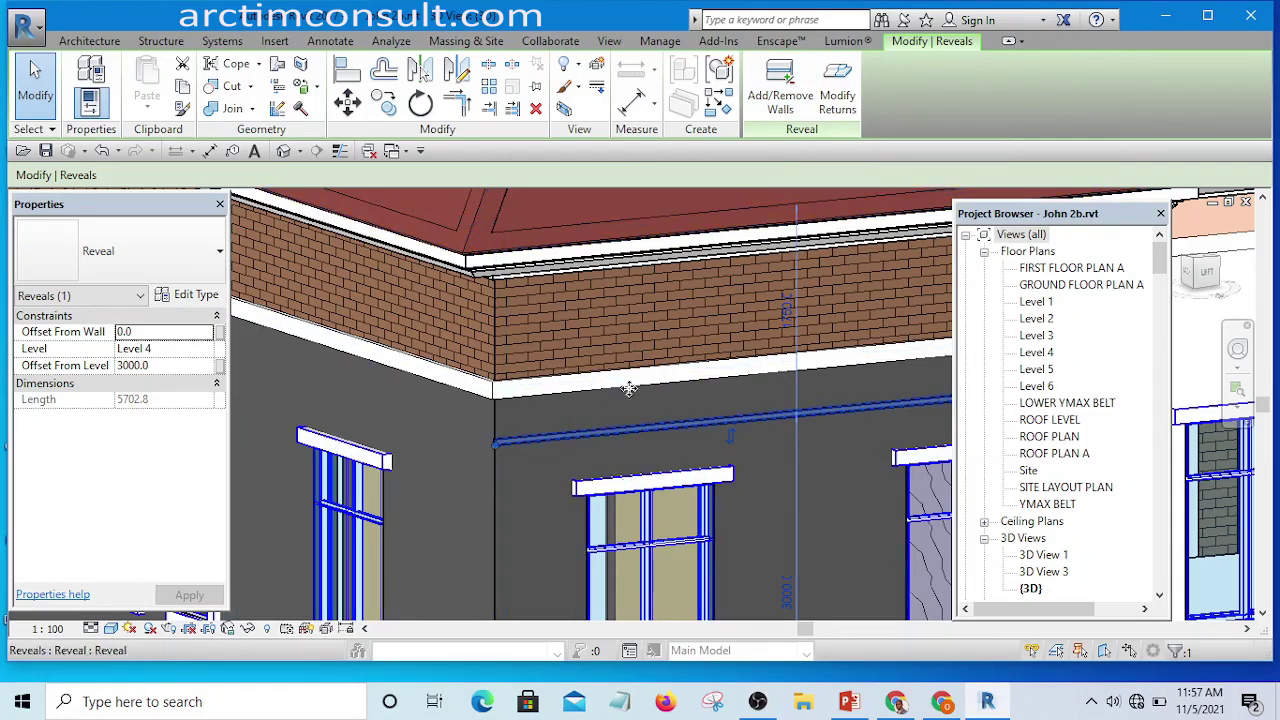
# - Extend the selected reveal onto the adjoining dark upper-floor wall around the building corner
pyautogui.click(779, 88)
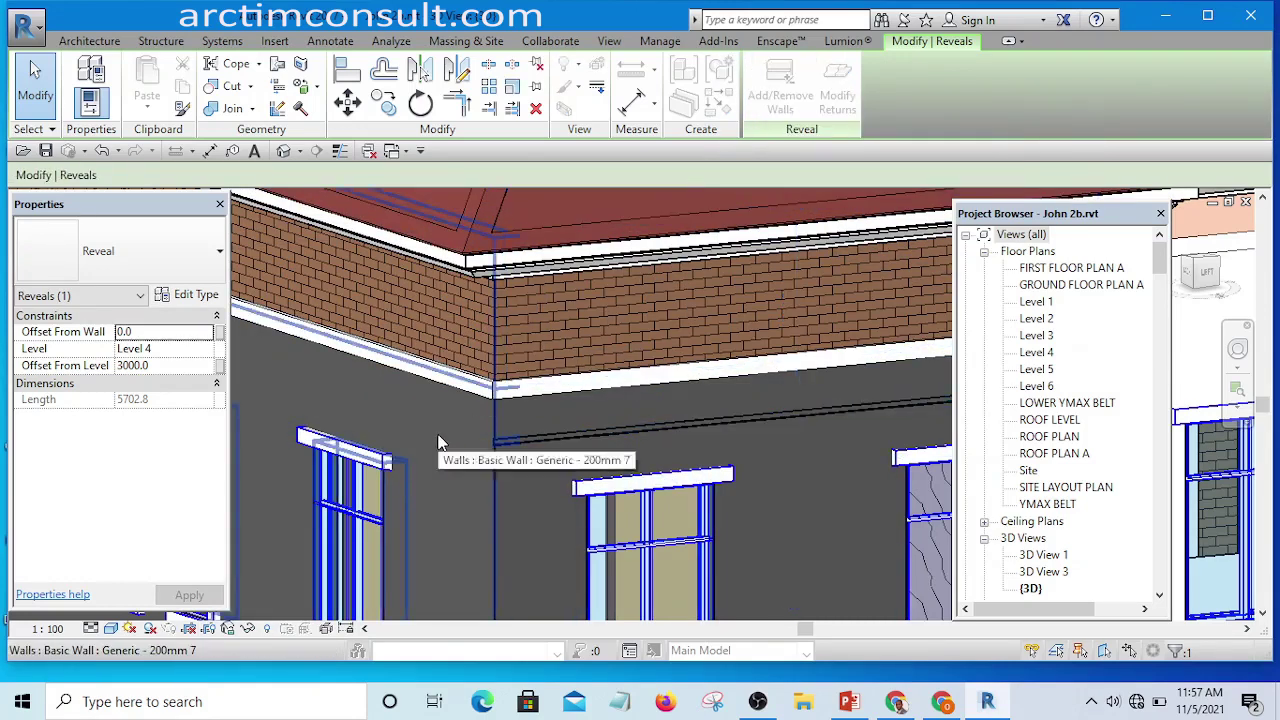
pyautogui.click(571, 497)
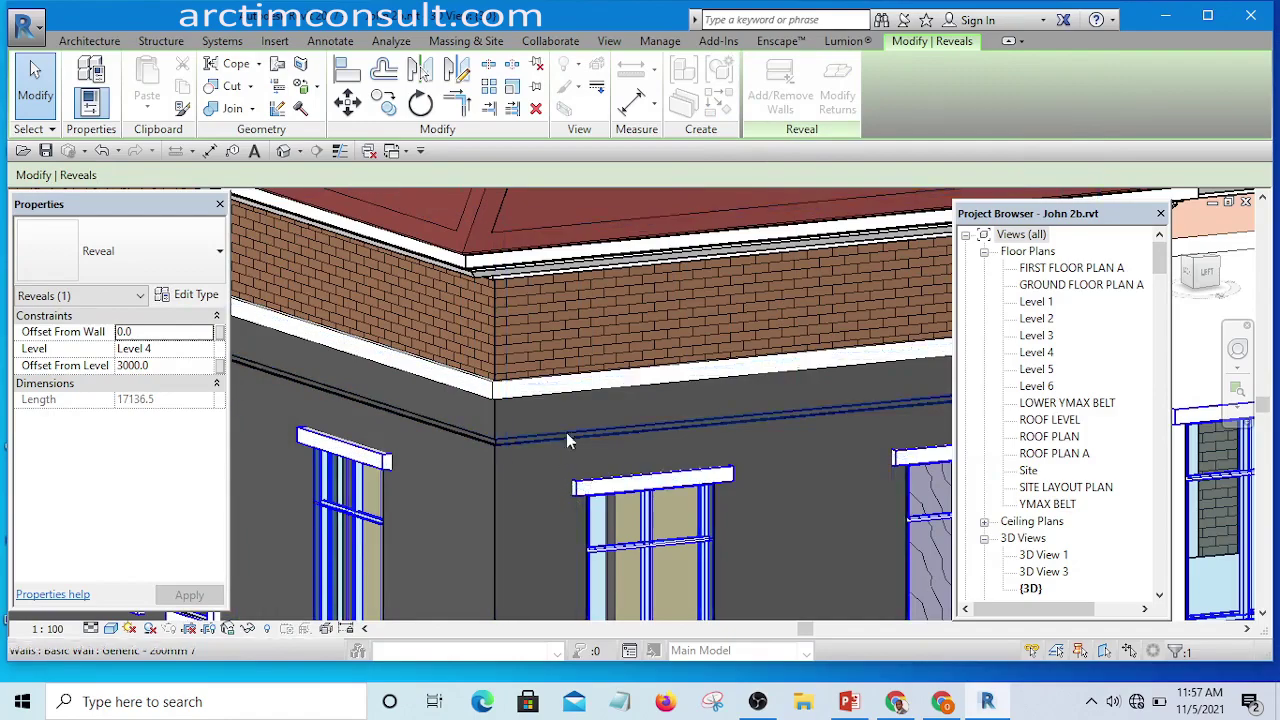
pyautogui.keyDown('shift'); pyautogui.moveTo(569, 437); pyautogui.dragTo(720, 414, button='middle'); pyautogui.keyUp('shift')
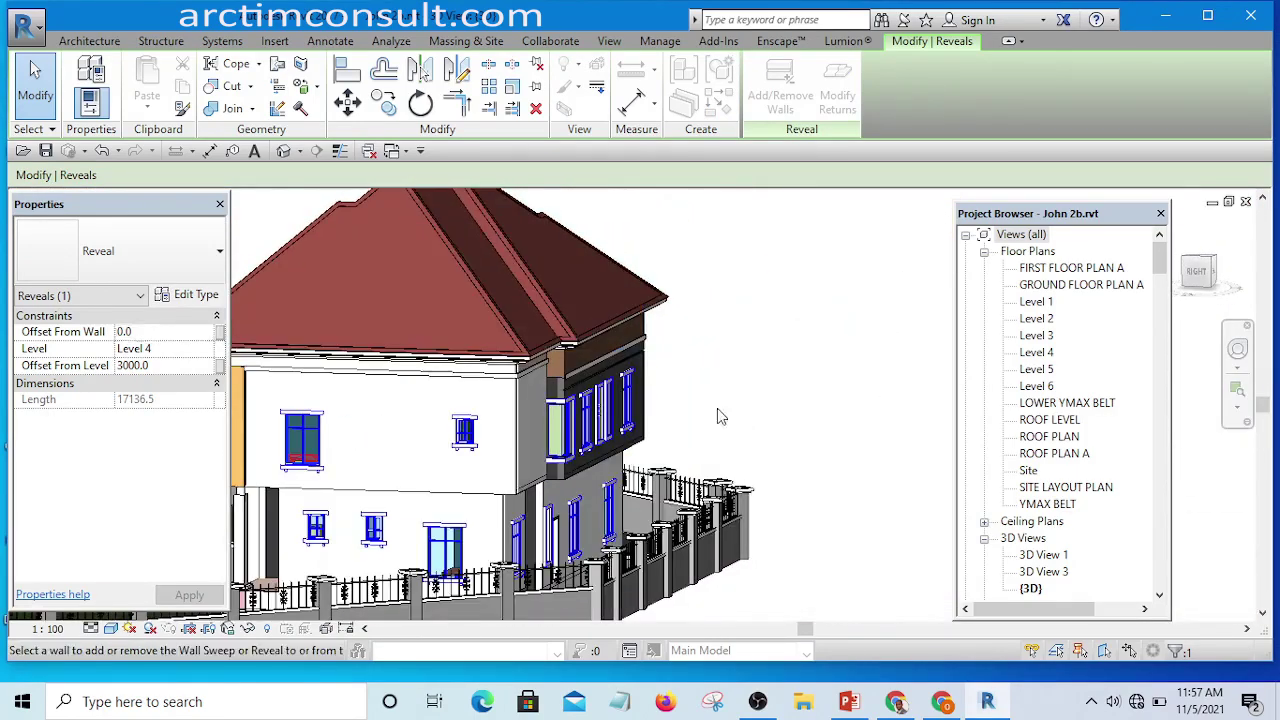
pyautogui.scroll(6, 533, 389)
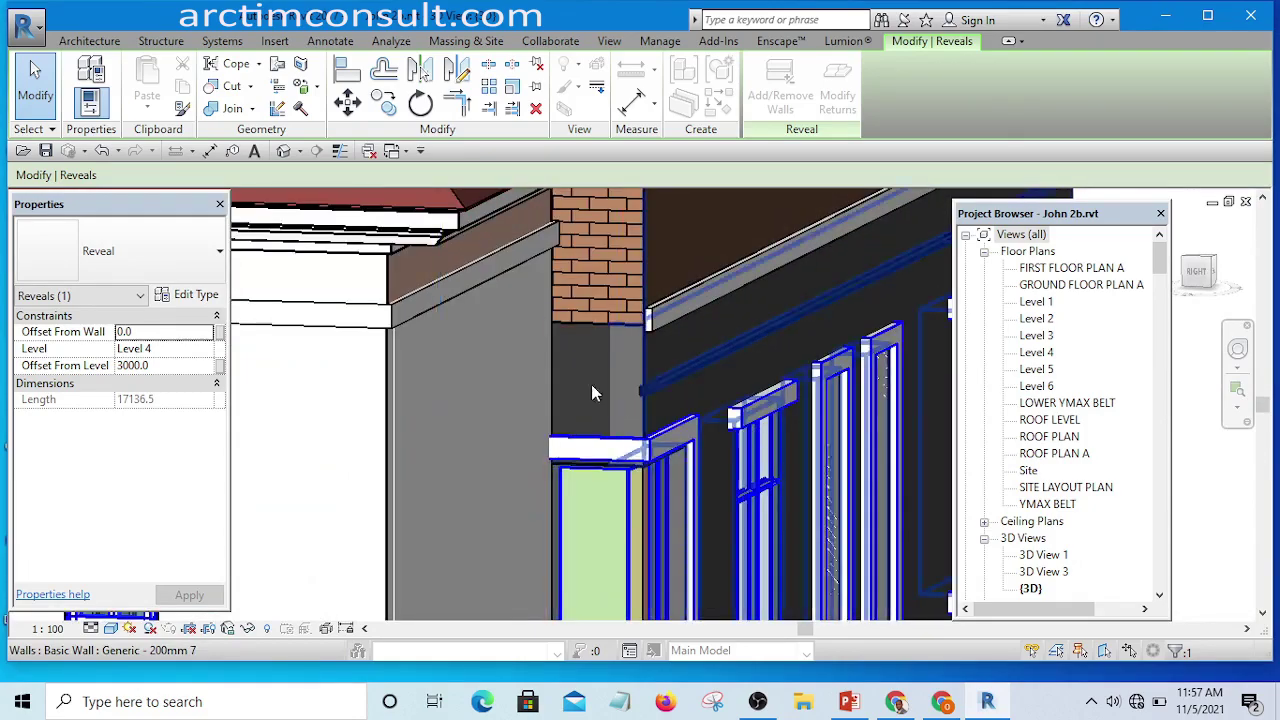
pyautogui.scroll(-5, 591, 384)
pyautogui.scroll(-3, 650, 388)
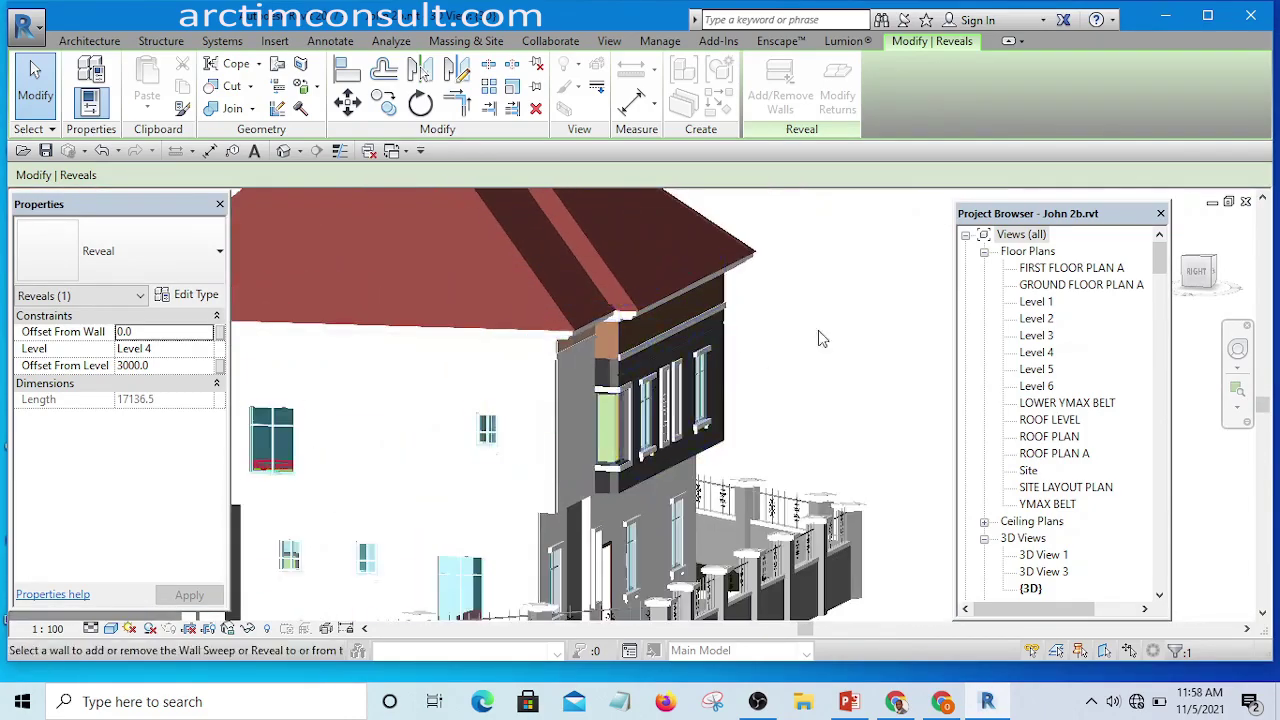
pyautogui.keyDown('shift'); pyautogui.moveTo(820, 337); pyautogui.dragTo(289, 386, button='middle'); pyautogui.keyUp('shift')
pyautogui.scroll(4, 420, 410)
pyautogui.scroll(3, 410, 400)
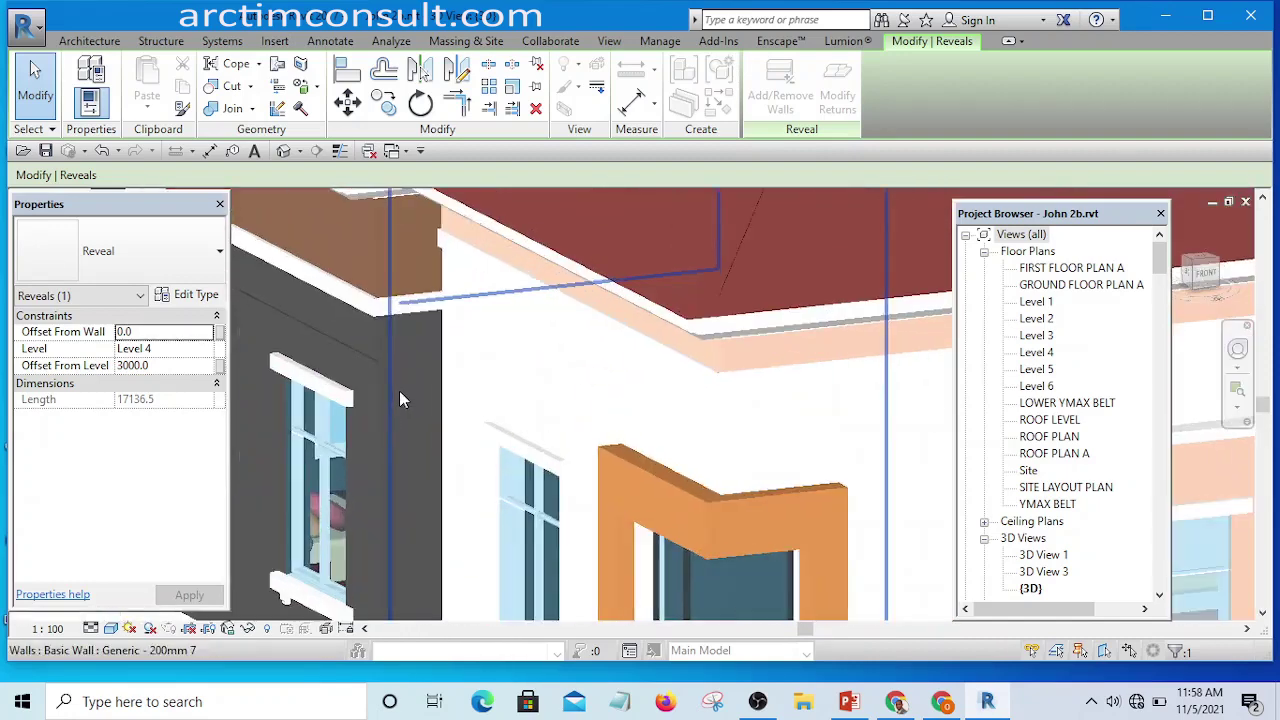
pyautogui.scroll(-5, 404, 396)
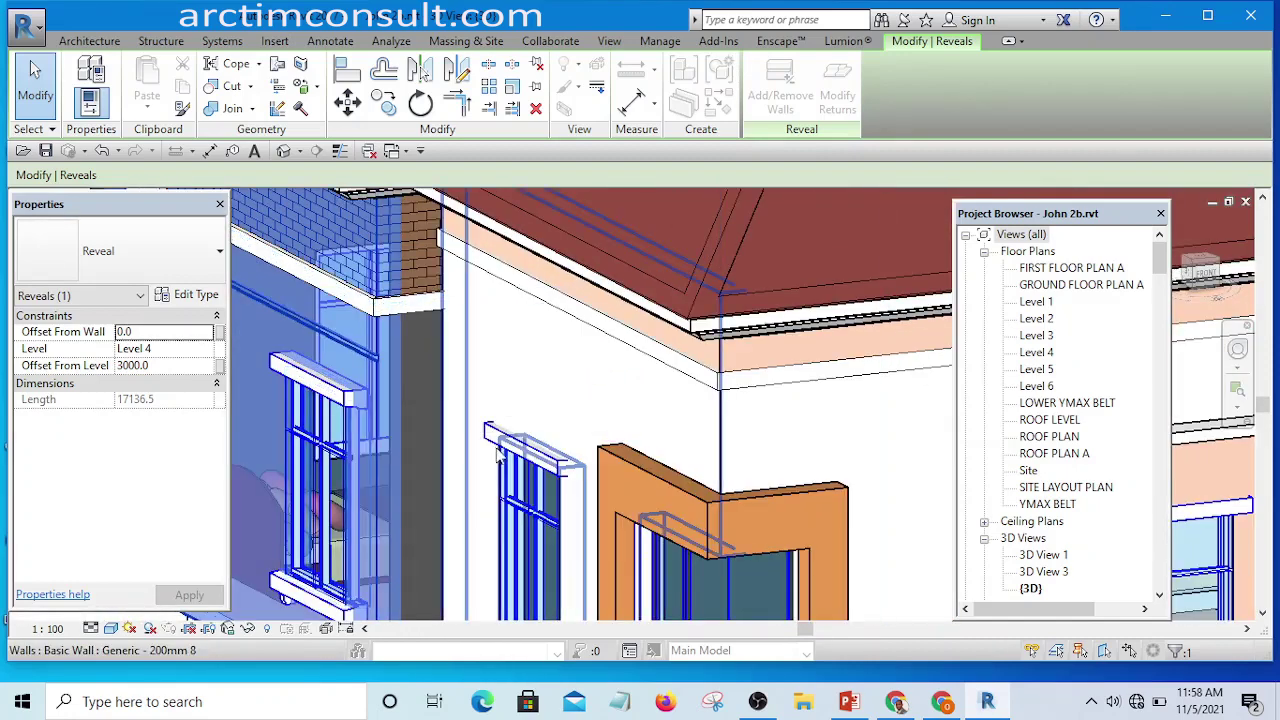
pyautogui.press('Escape')
pyautogui.press('Escape')
# - Extend the same reveal onto the short dark return wall at the far corner, beside the white wall
pyautogui.scroll(3, 450, 425)
pyautogui.scroll(5, 460, 420)
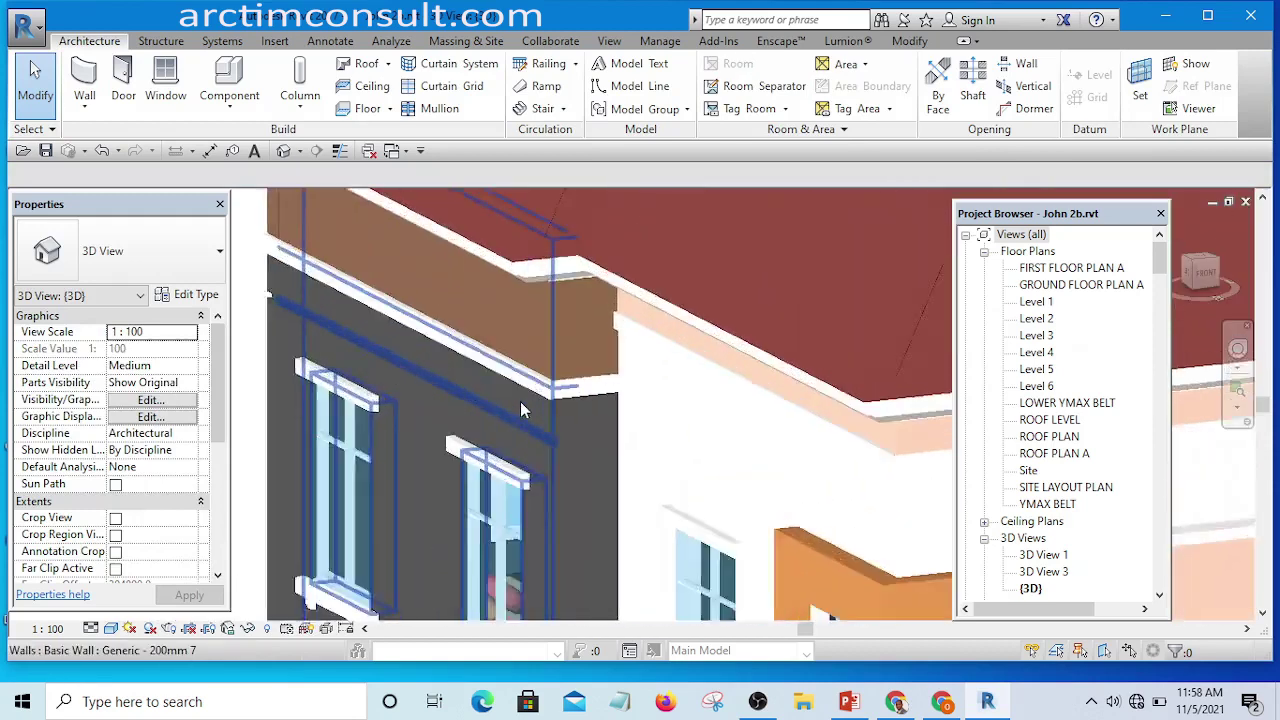
pyautogui.click(492, 433)
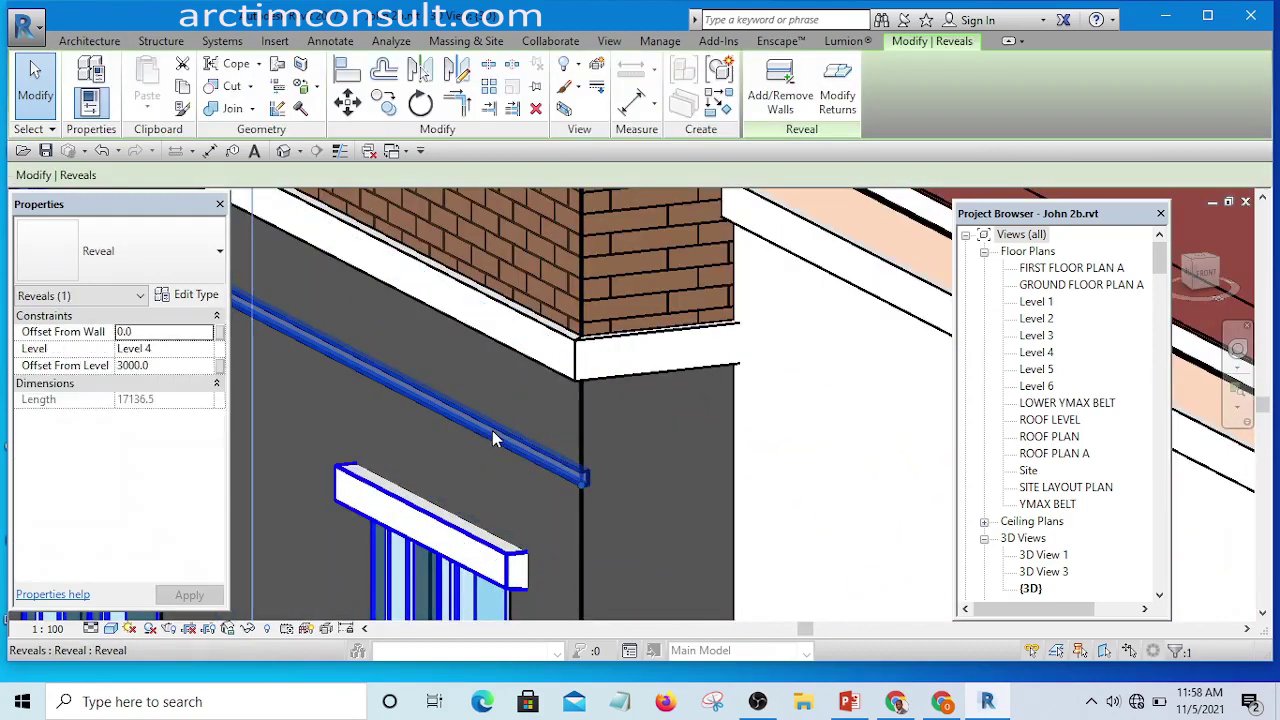
pyautogui.click(774, 102)
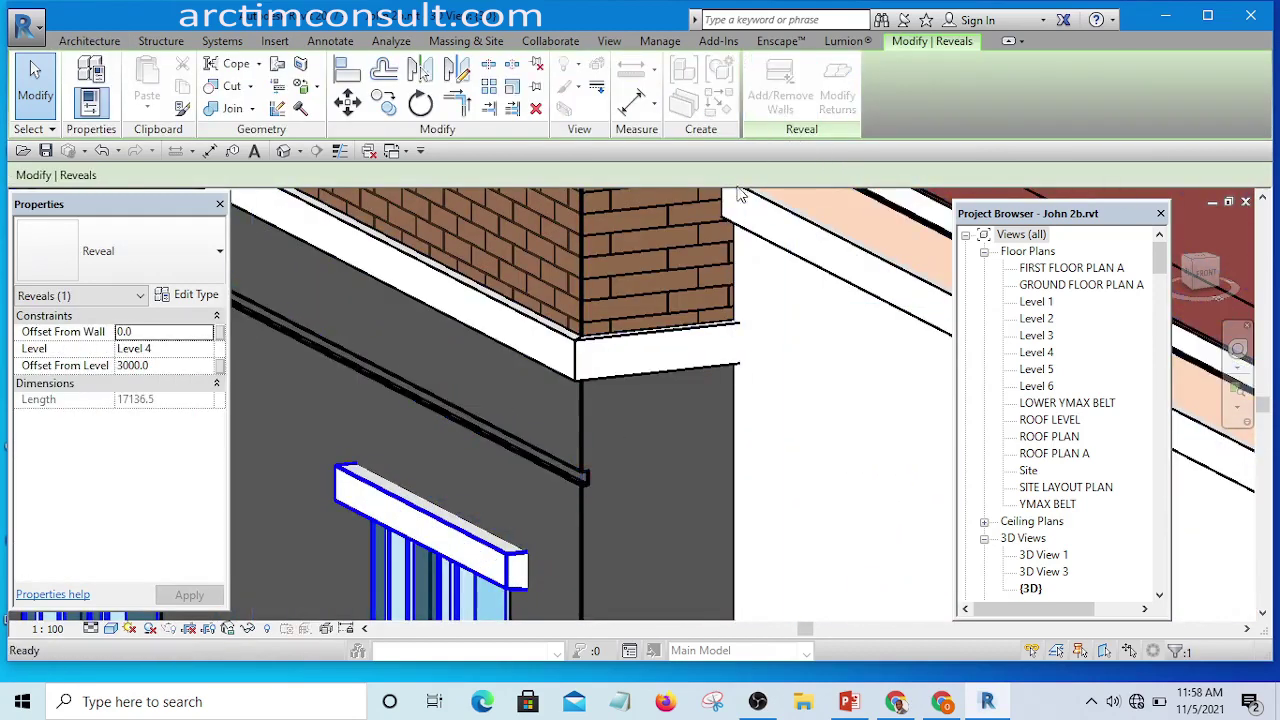
pyautogui.click(653, 488)
# - Examine the continuous groove around the dark upper-floor walls from several sides in the 3D view
pyautogui.scroll(-8, 653, 488)
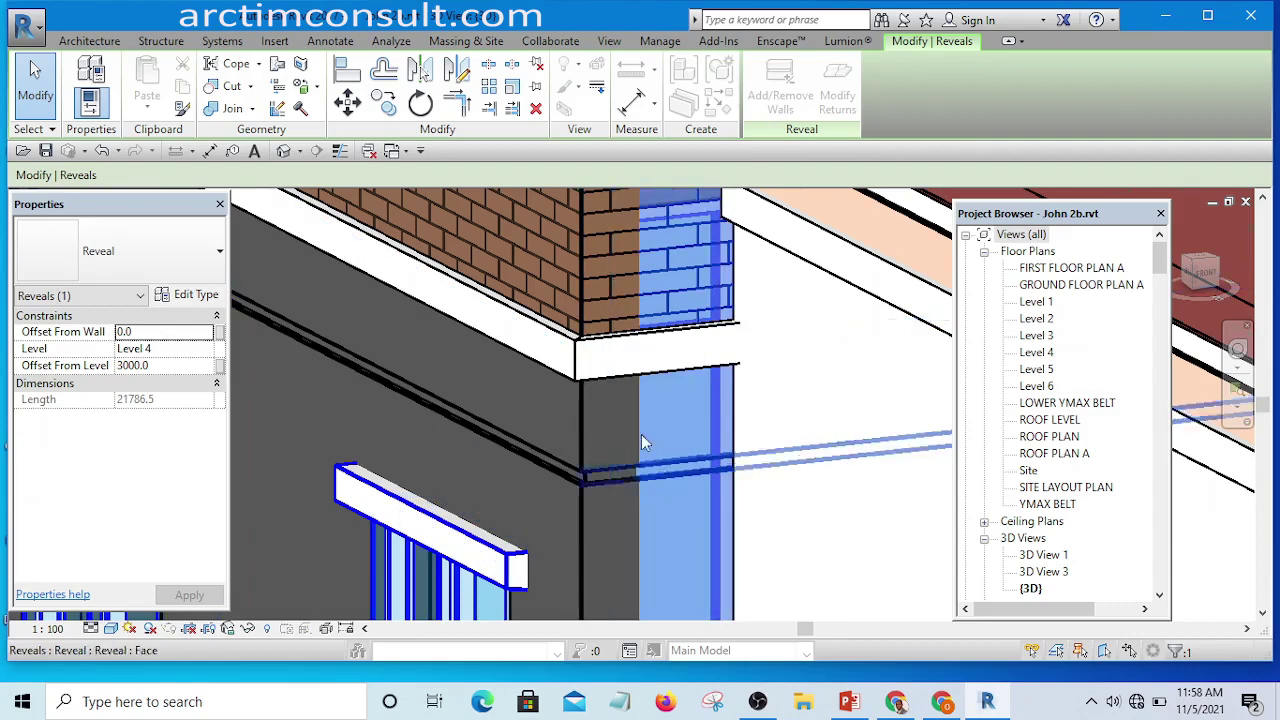
pyautogui.keyDown('shift'); pyautogui.moveTo(643, 443); pyautogui.dragTo(752, 447, button='middle'); pyautogui.keyUp('shift')
pyautogui.scroll(6, 752, 447)
pyautogui.scroll(-8, 752, 447)
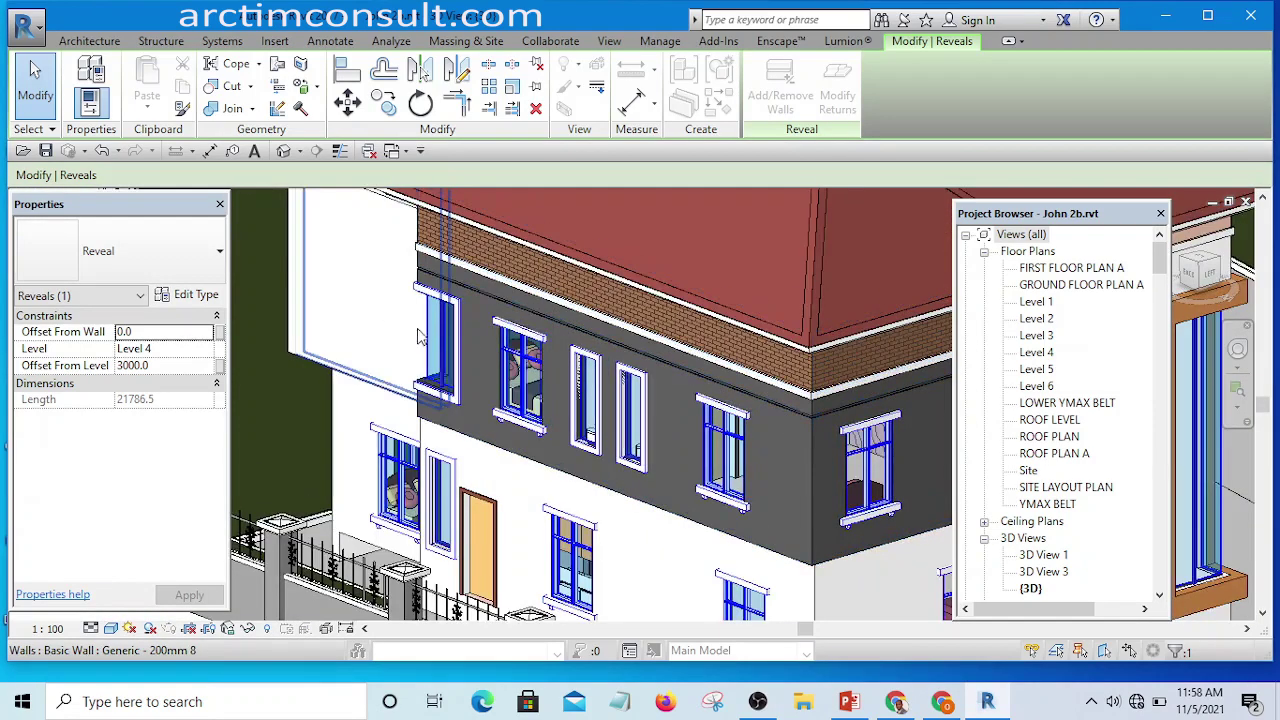
pyautogui.scroll(2, 537, 410)
pyautogui.scroll(6, 537, 410)
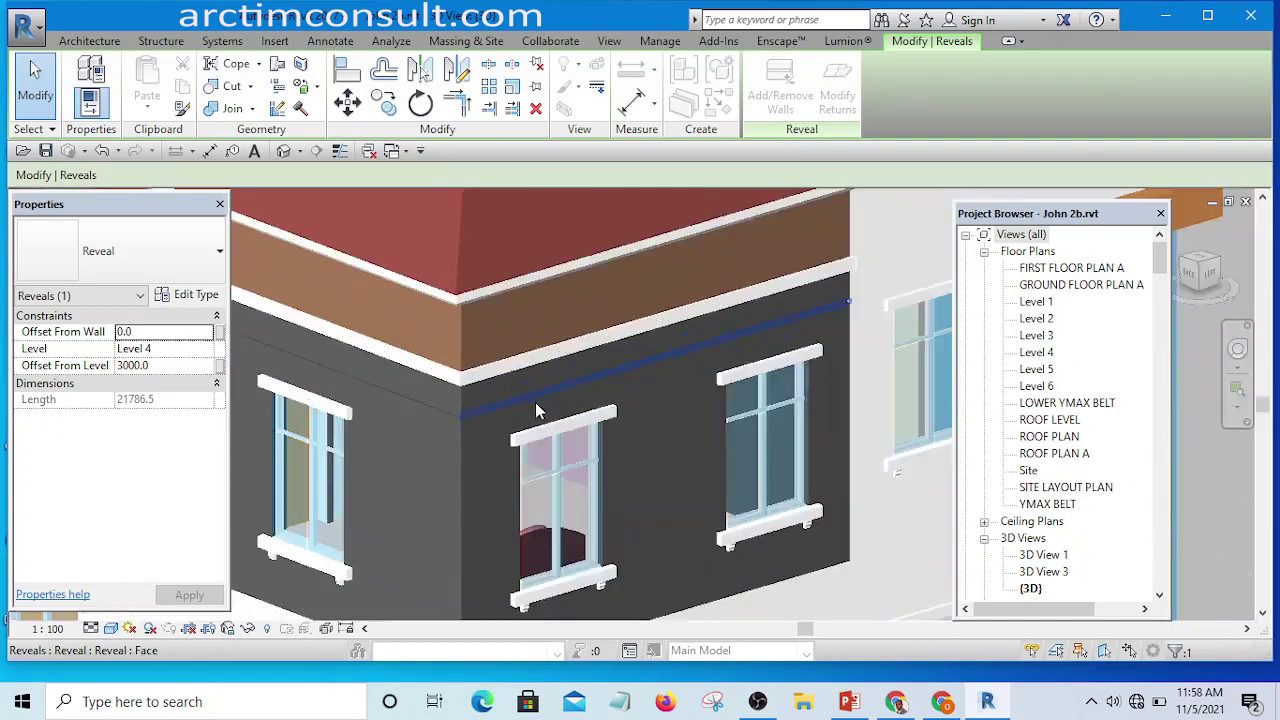
pyautogui.moveTo(537, 409); pyautogui.dragTo(420, 409, button='middle')
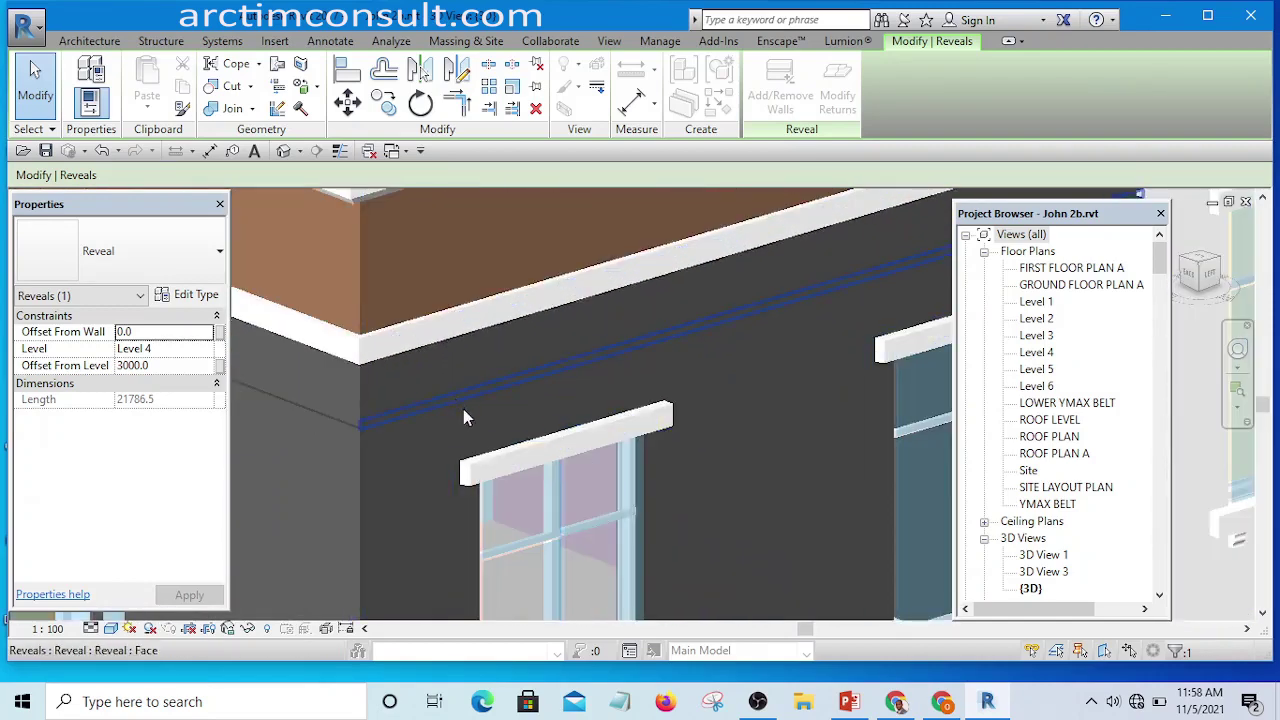
pyautogui.scroll(-2, 466, 417)
pyautogui.scroll(2, 415, 395)
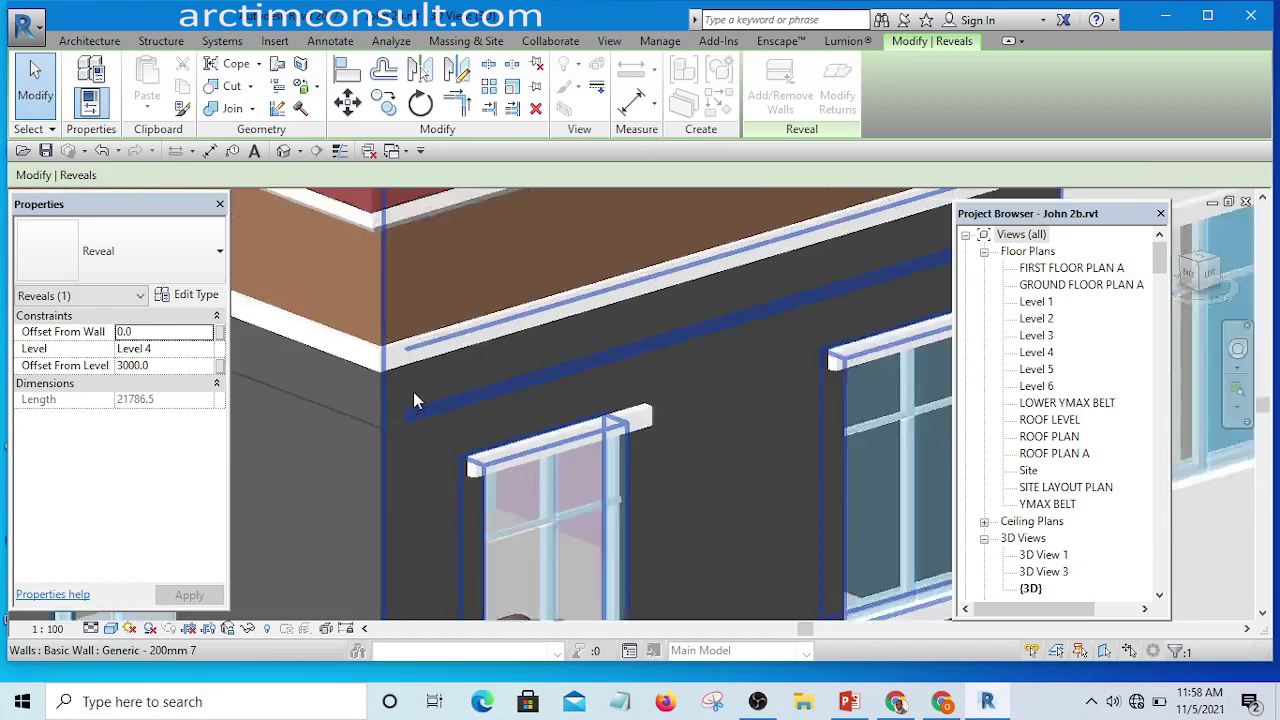
pyautogui.scroll(-4, 425, 419)
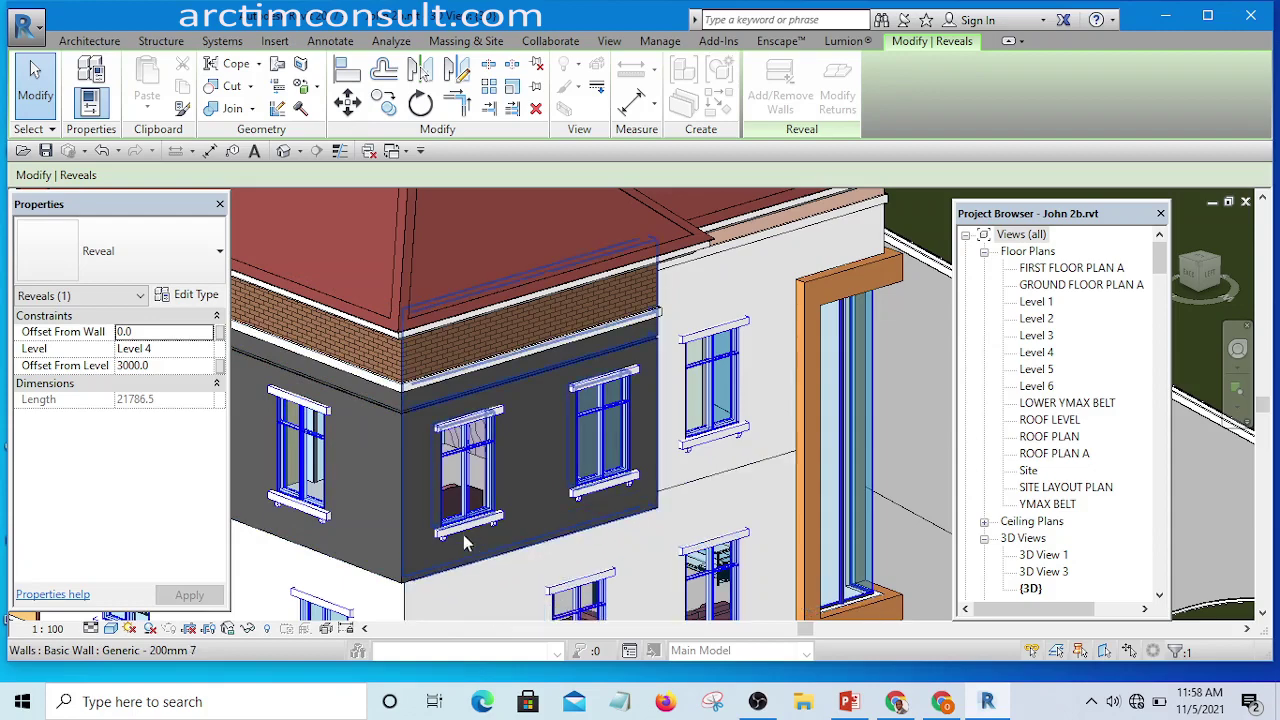
pyautogui.keyDown('shift'); pyautogui.moveTo(509, 537); pyautogui.dragTo(545, 470, button='middle'); pyautogui.keyUp('shift')
pyautogui.scroll(-5, 545, 470)
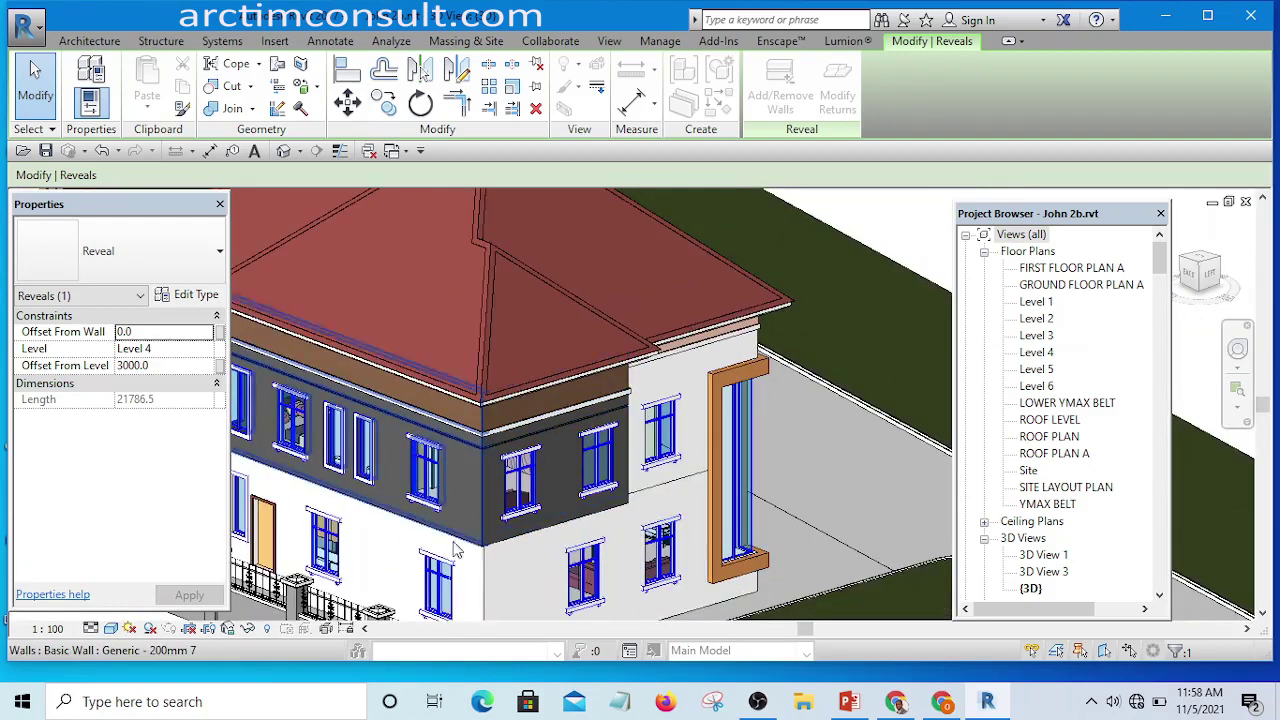
pyautogui.press('Escape')
pyautogui.press('Escape')
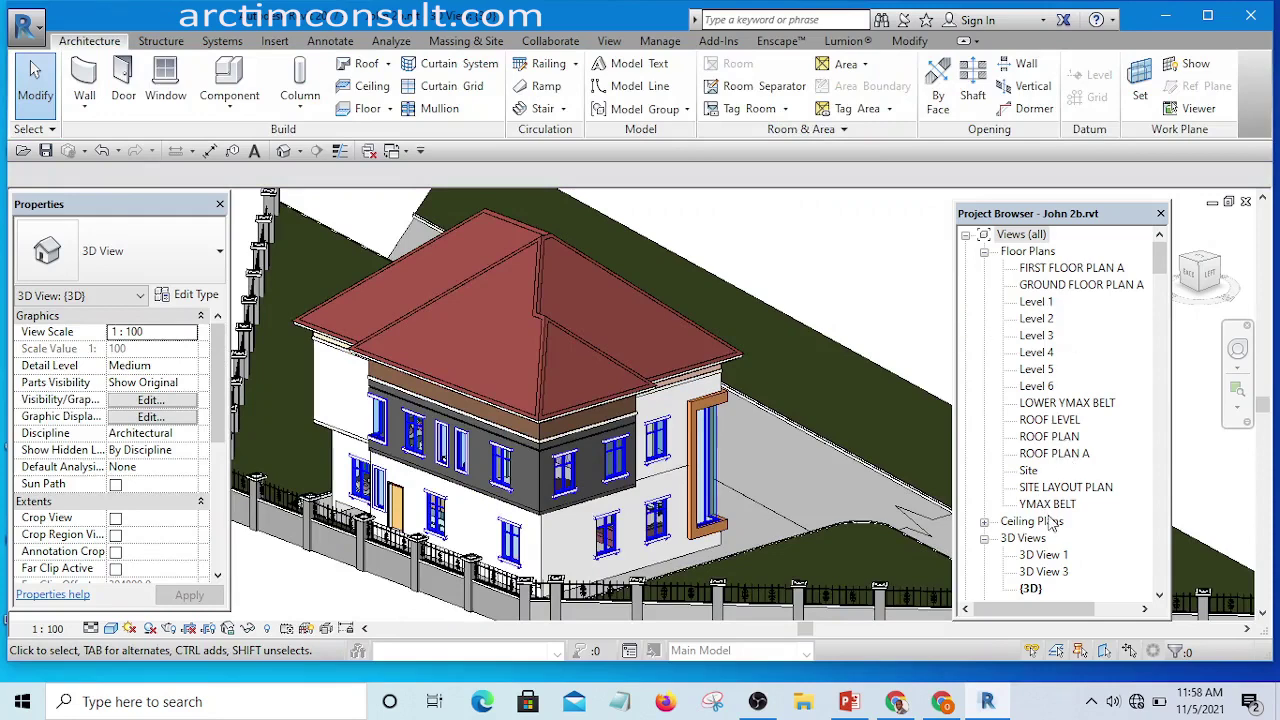
# - Delete the four dashed horizontal reference planes crossing the building in the Left Side View elevation
pyautogui.moveTo(1160, 262)
pyautogui.mouseDown()
pyautogui.moveTo(1165, 310)
pyautogui.moveTo(1166, 285)
pyautogui.mouseUp()
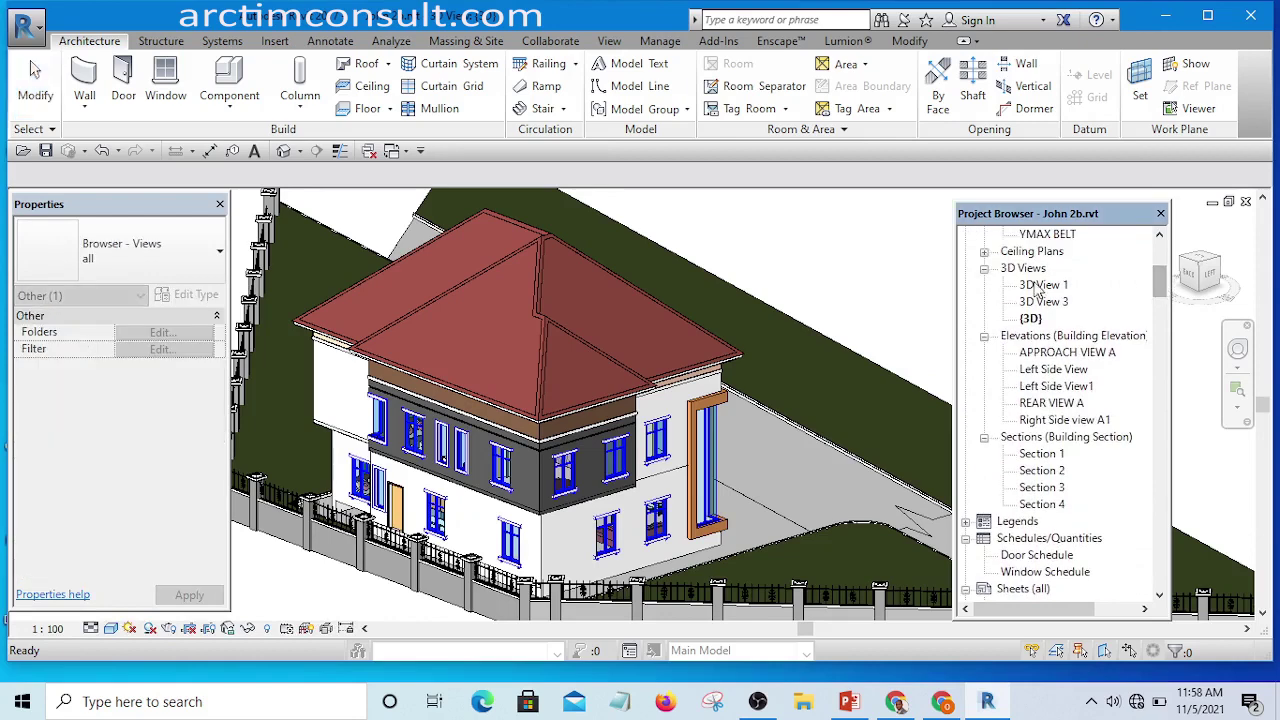
pyautogui.doubleClick(1052, 370)
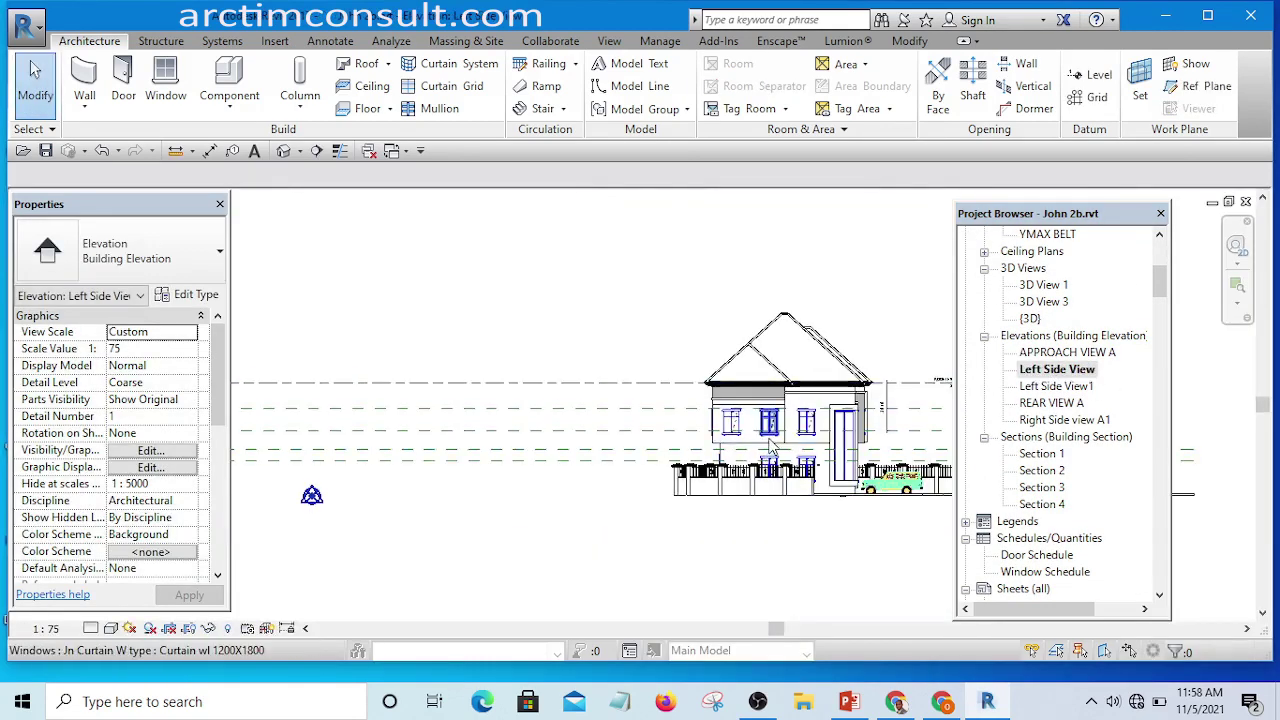
pyautogui.scroll(5, 770, 445)
pyautogui.scroll(-2, 575, 415)
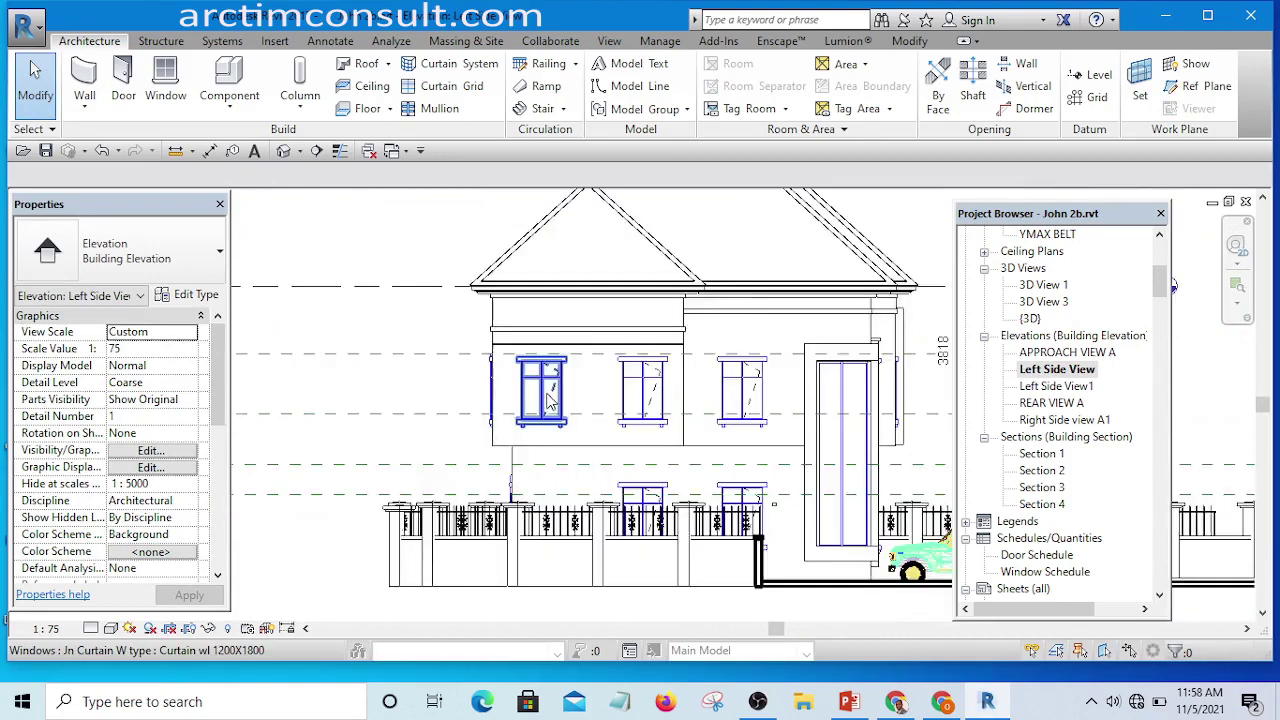
pyautogui.scroll(-4, 548, 400)
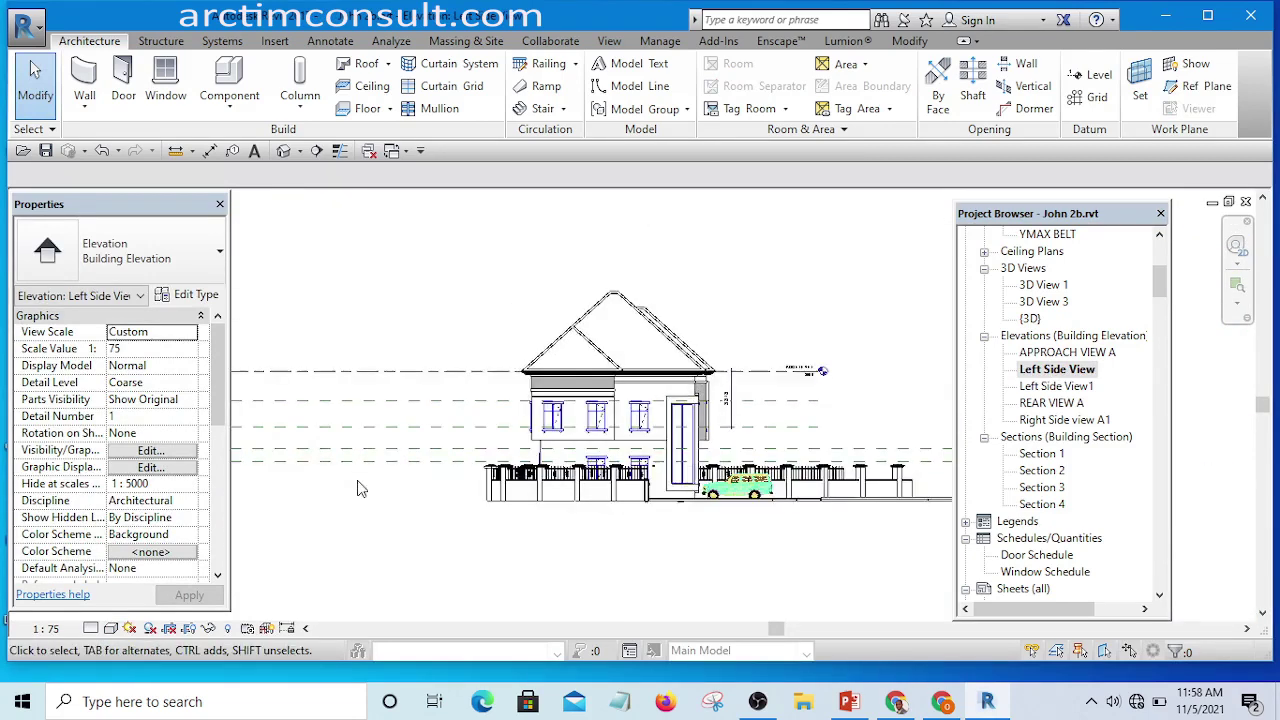
pyautogui.scroll(4, 428, 530)
pyautogui.scroll(-1, 436, 520)
pyautogui.moveTo(444, 535); pyautogui.dragTo(314, 320)
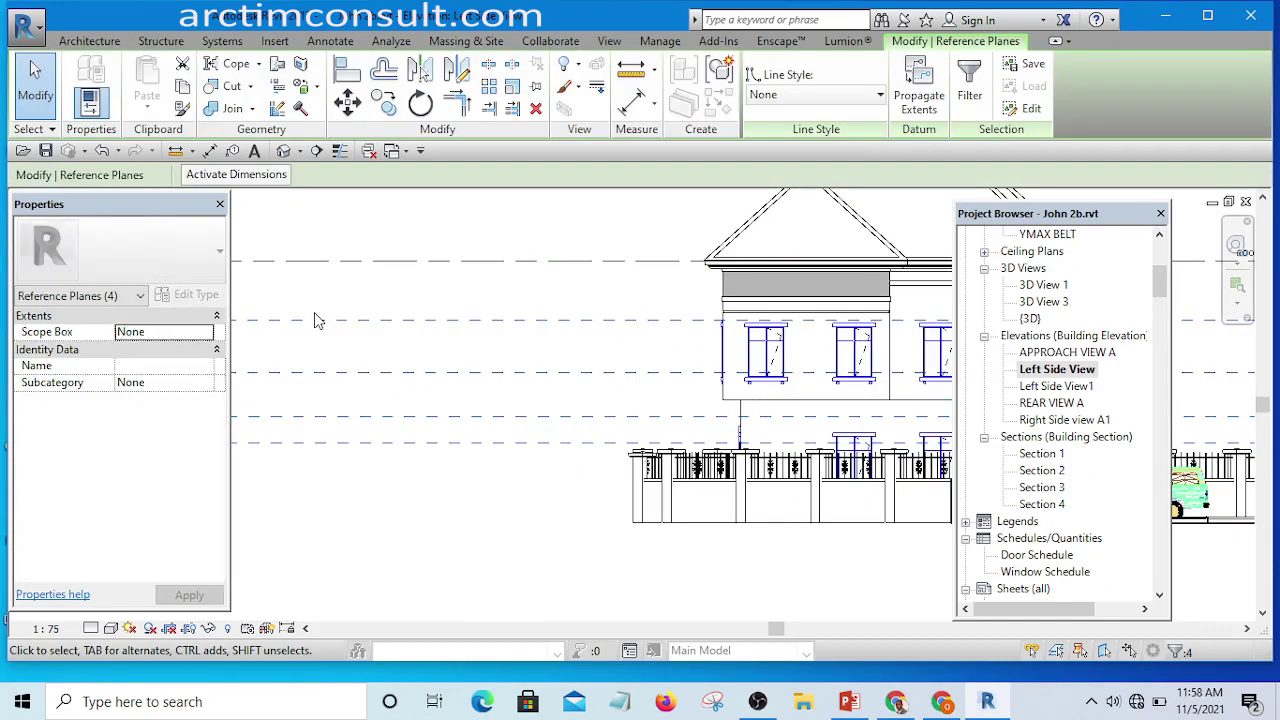
pyautogui.press('Delete')
# - Draw six roughly spaced horizontal reference planes across the building, from the upper-floor window heads to below the upper-floor wall base
pyautogui.scroll(2, 434, 420)
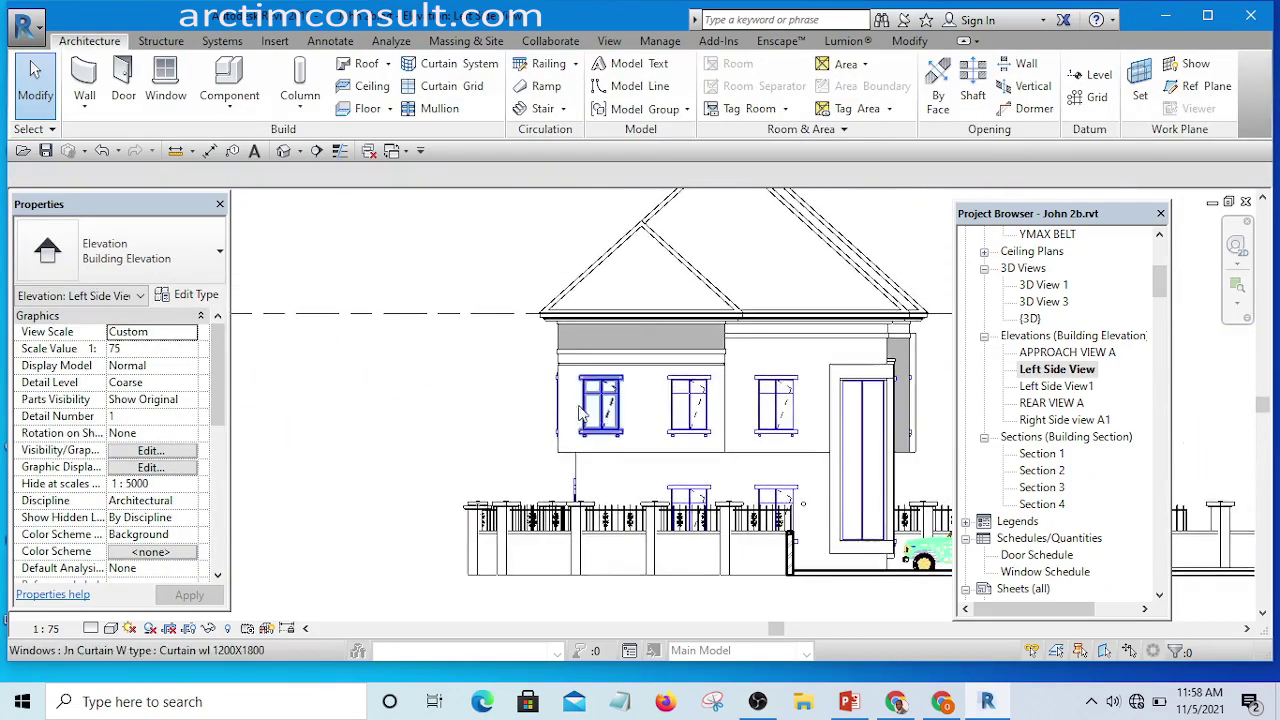
pyautogui.scroll(3, 580, 412)
pyautogui.scroll(-2, 357, 343)
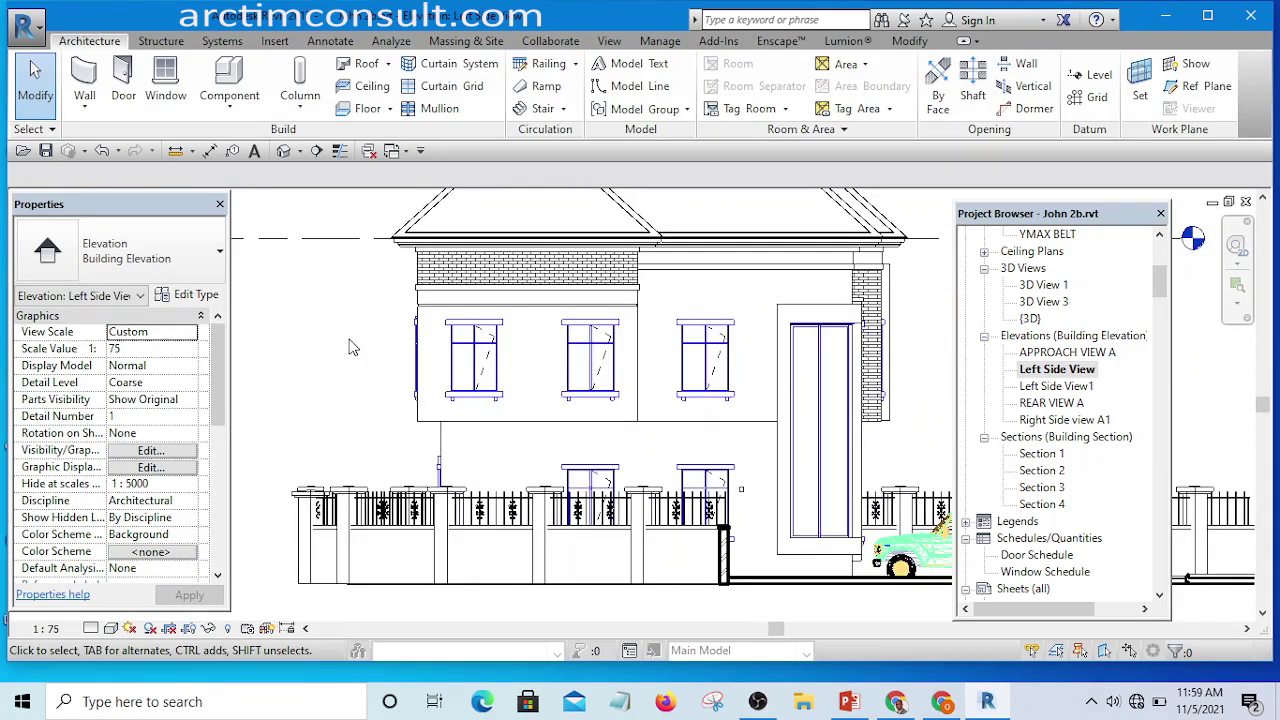
pyautogui.press('r')
pyautogui.press('p')
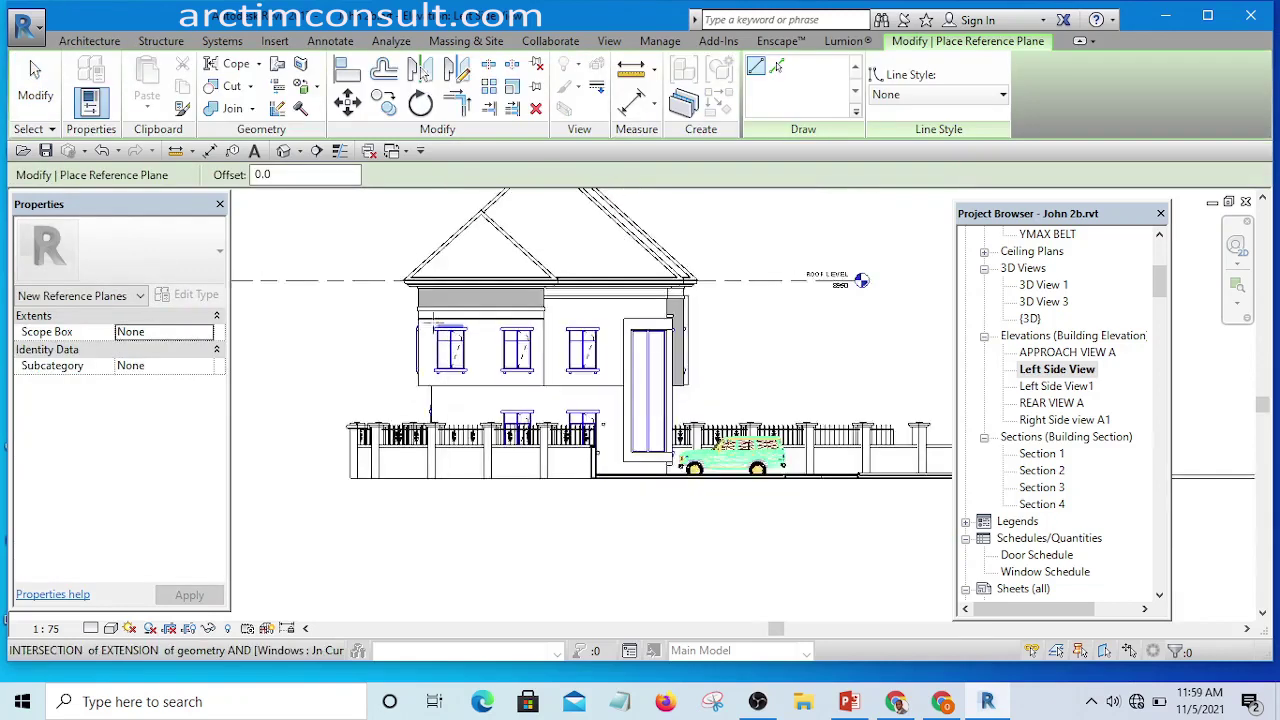
pyautogui.scroll(-3, 301, 340)
pyautogui.click(277, 330)
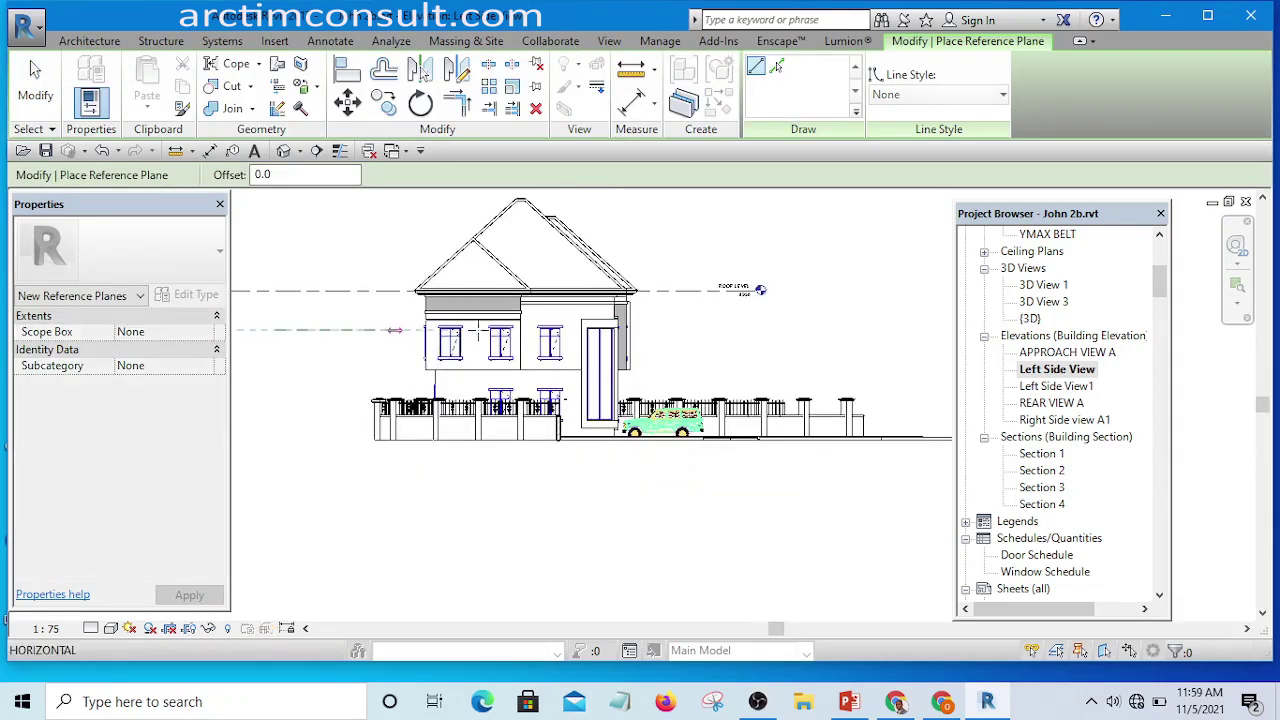
pyautogui.click(738, 330)
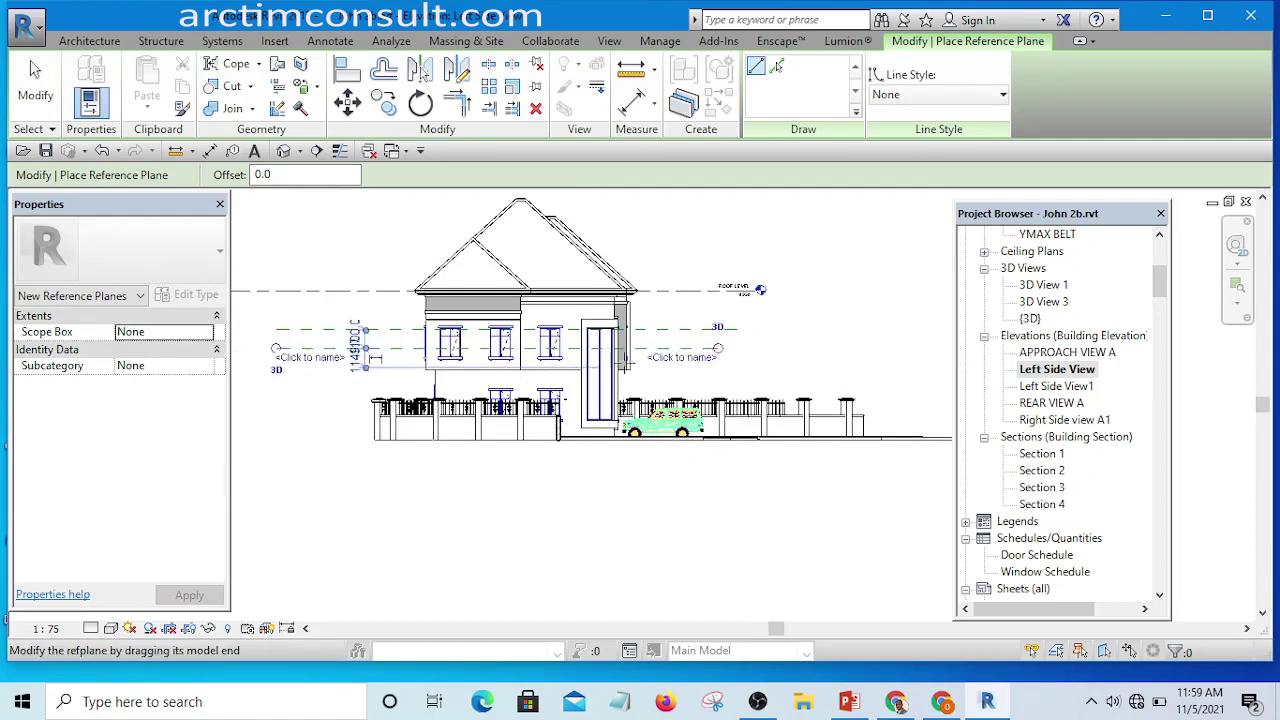
pyautogui.click(276, 368)
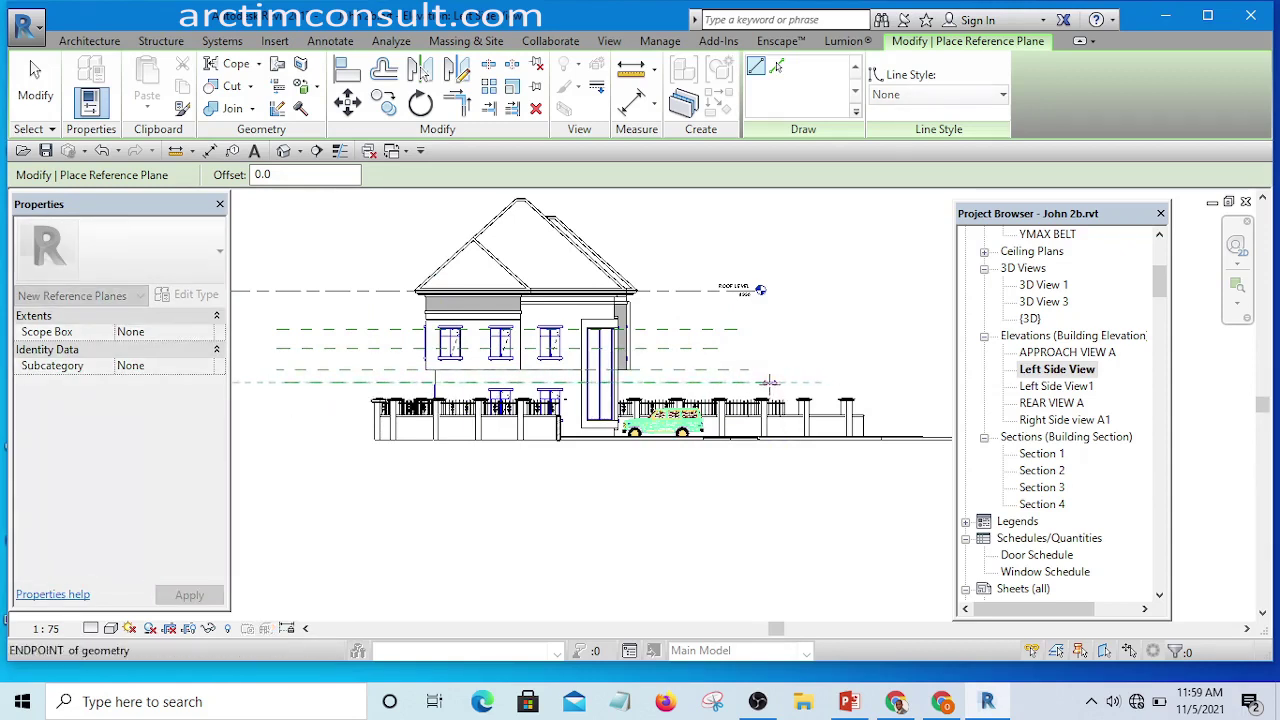
pyautogui.click(769, 382)
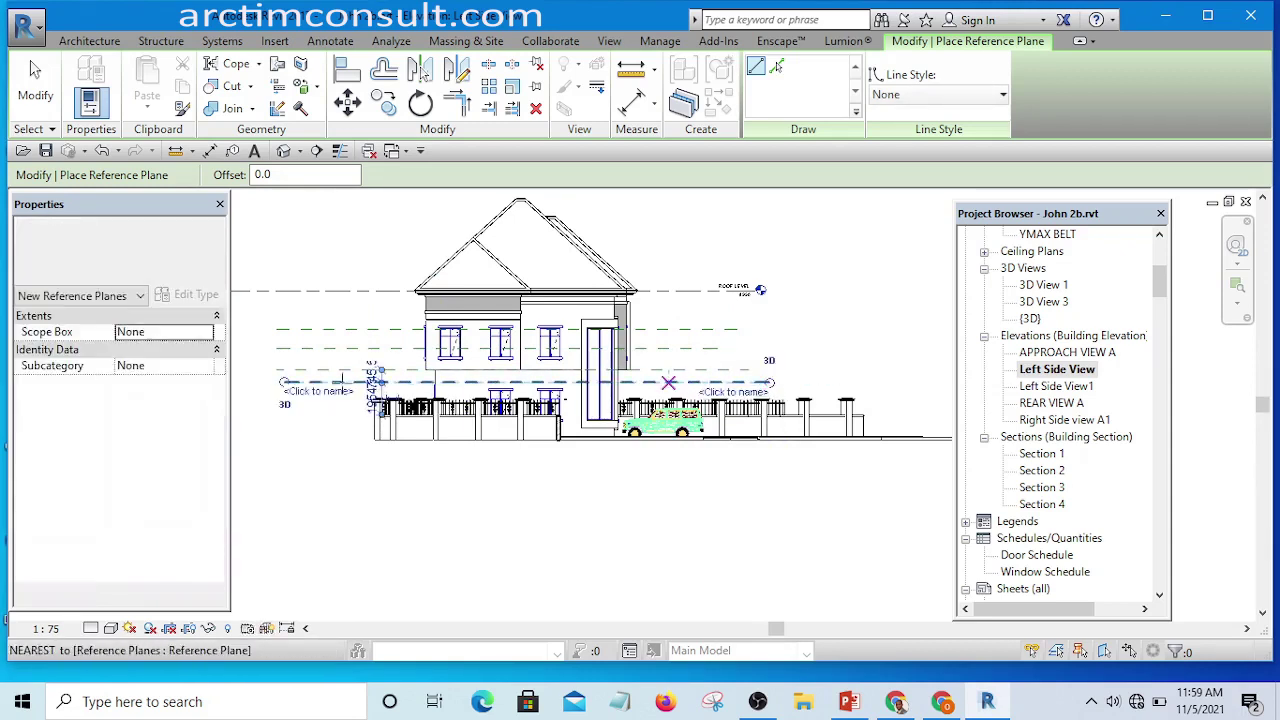
pyautogui.click(275, 338)
pyautogui.click(757, 338)
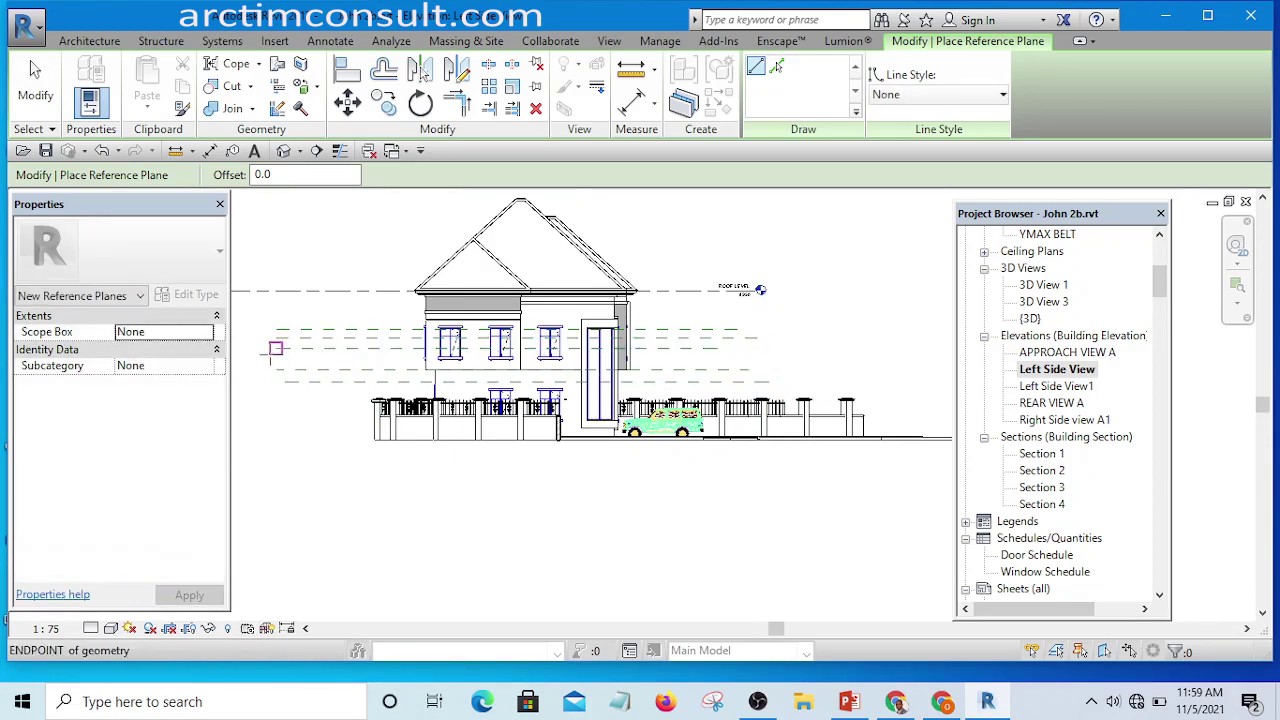
pyautogui.click(436, 367)
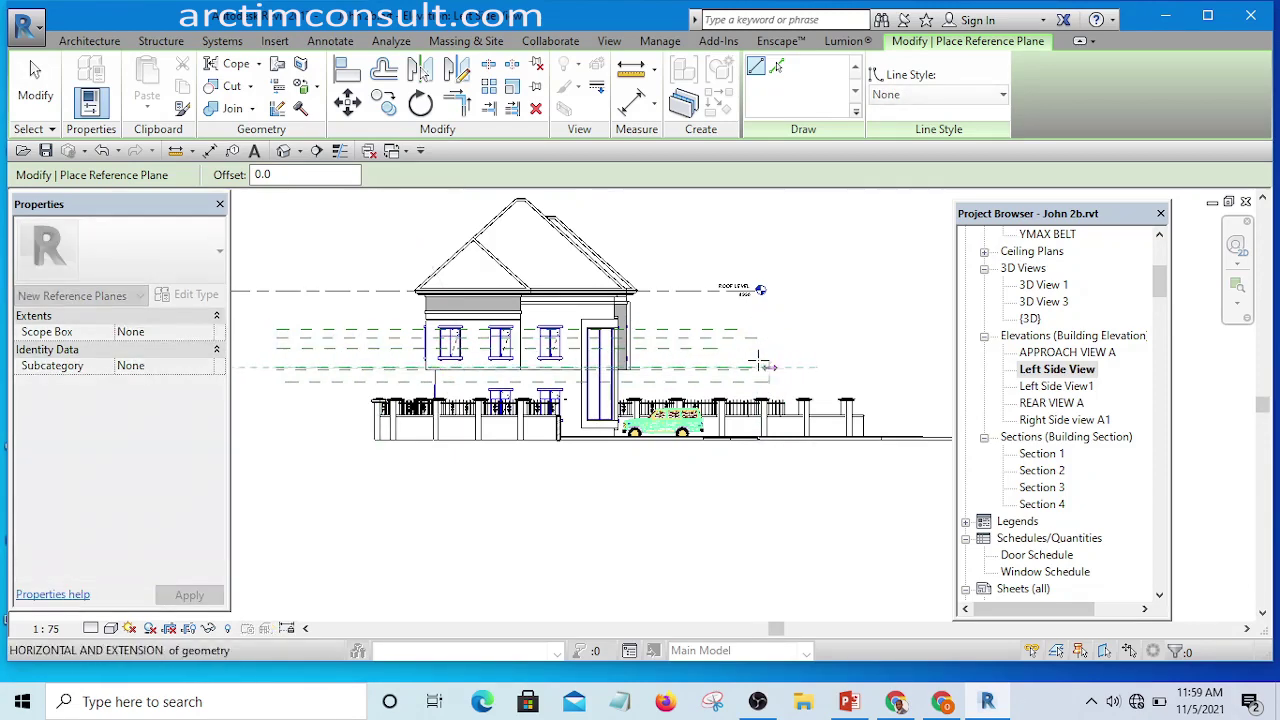
pyautogui.click(757, 367)
pyautogui.press('Escape')
pyautogui.press('Escape')
# - Move the topmost reference plane up to the lower edge of the existing reveal
pyautogui.scroll(5, 593, 365)
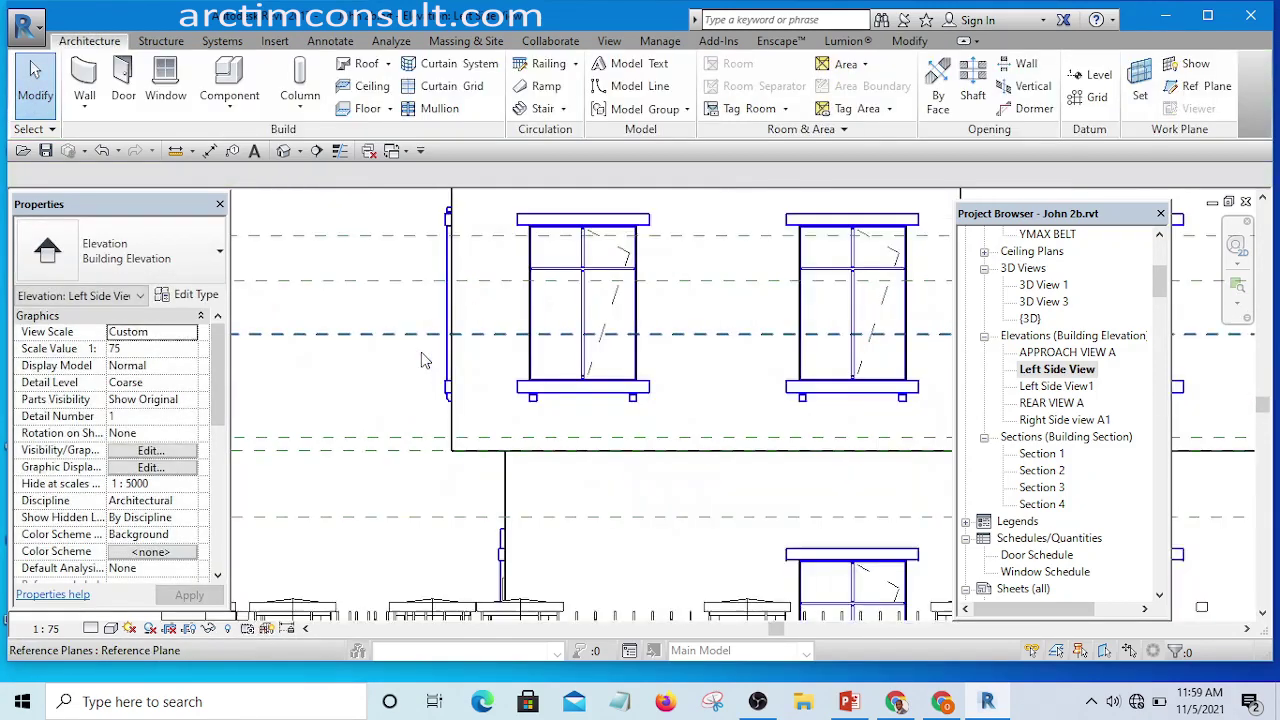
pyautogui.scroll(-4, 596, 362)
pyautogui.scroll(6, 410, 320)
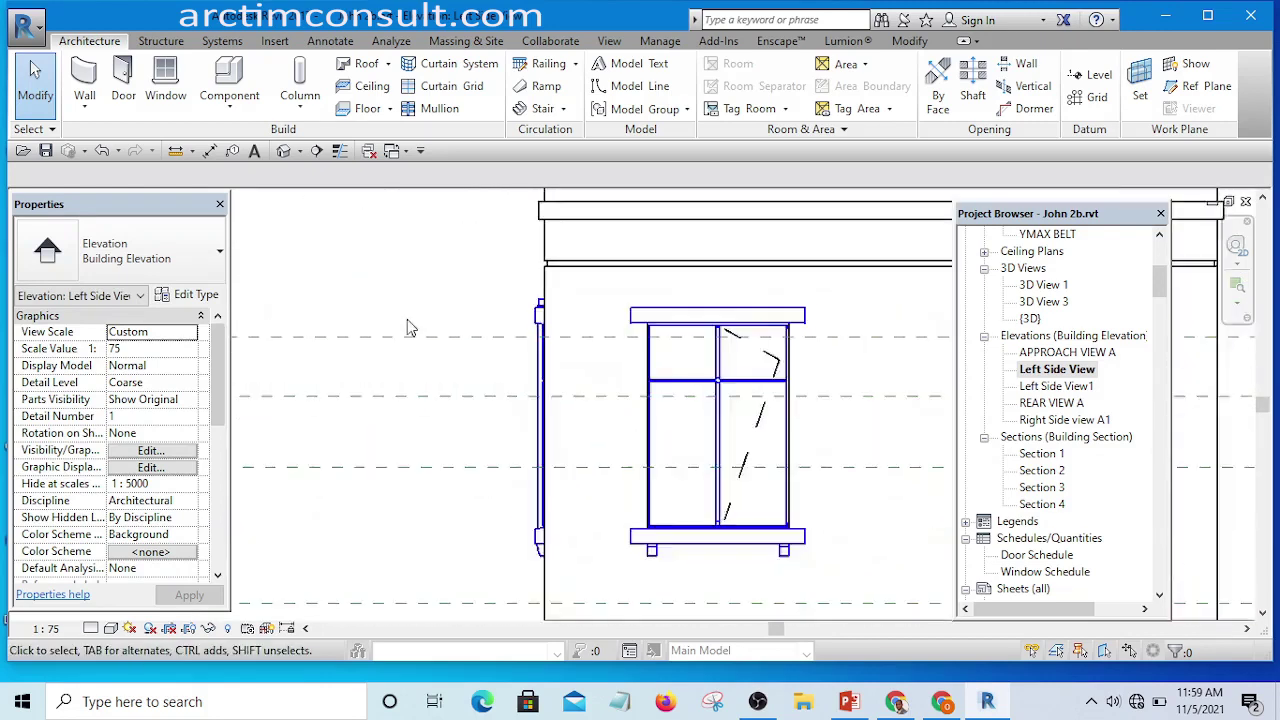
pyautogui.click(434, 341)
pyautogui.click(434, 259)
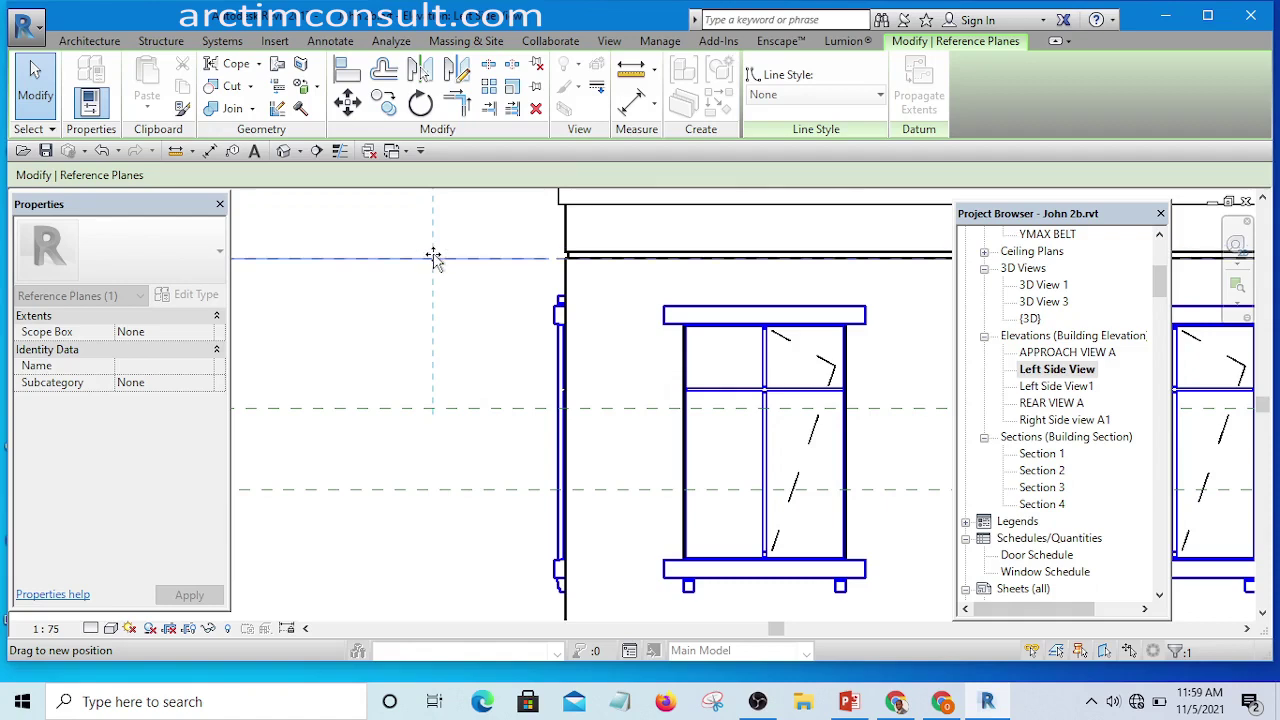
# - Move the topmost reference plane up to the lower edge of the belt course beneath the brickwork
pyautogui.scroll(-3, 433, 257)
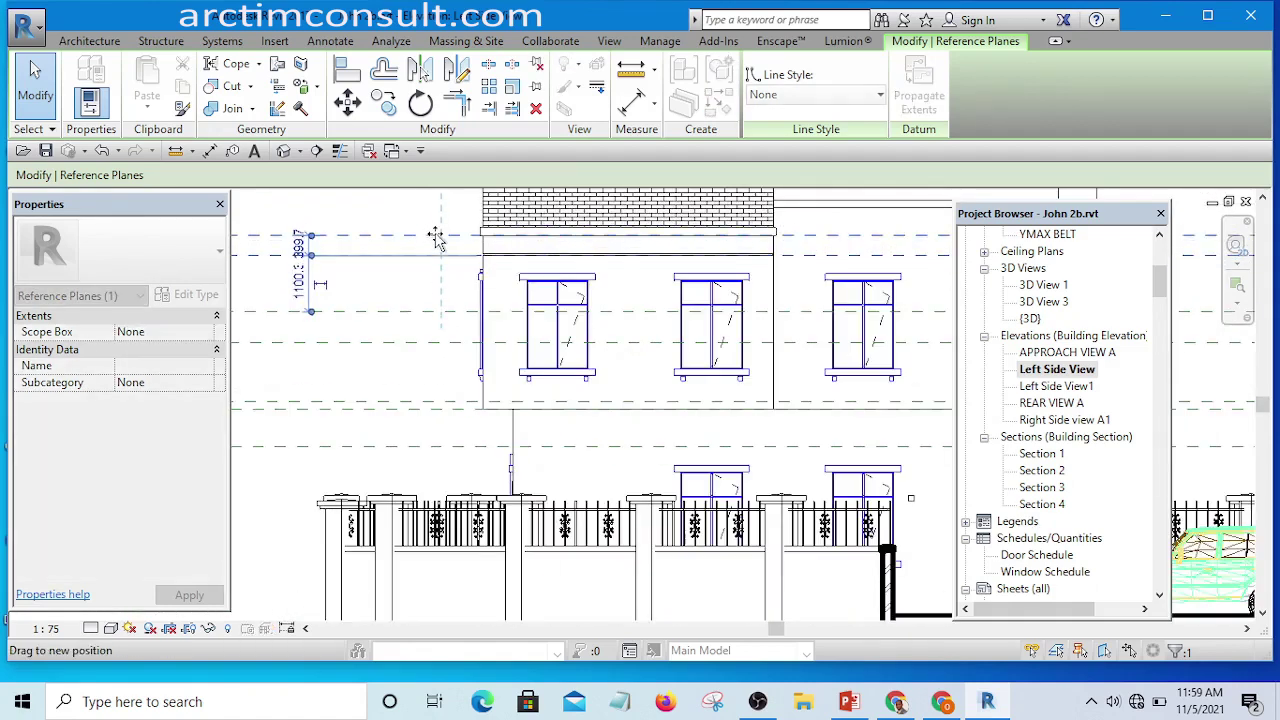
pyautogui.click(390, 269)
pyautogui.moveTo(390, 269); pyautogui.dragTo(461, 295, button='middle')
pyautogui.scroll(-2, 458, 293)
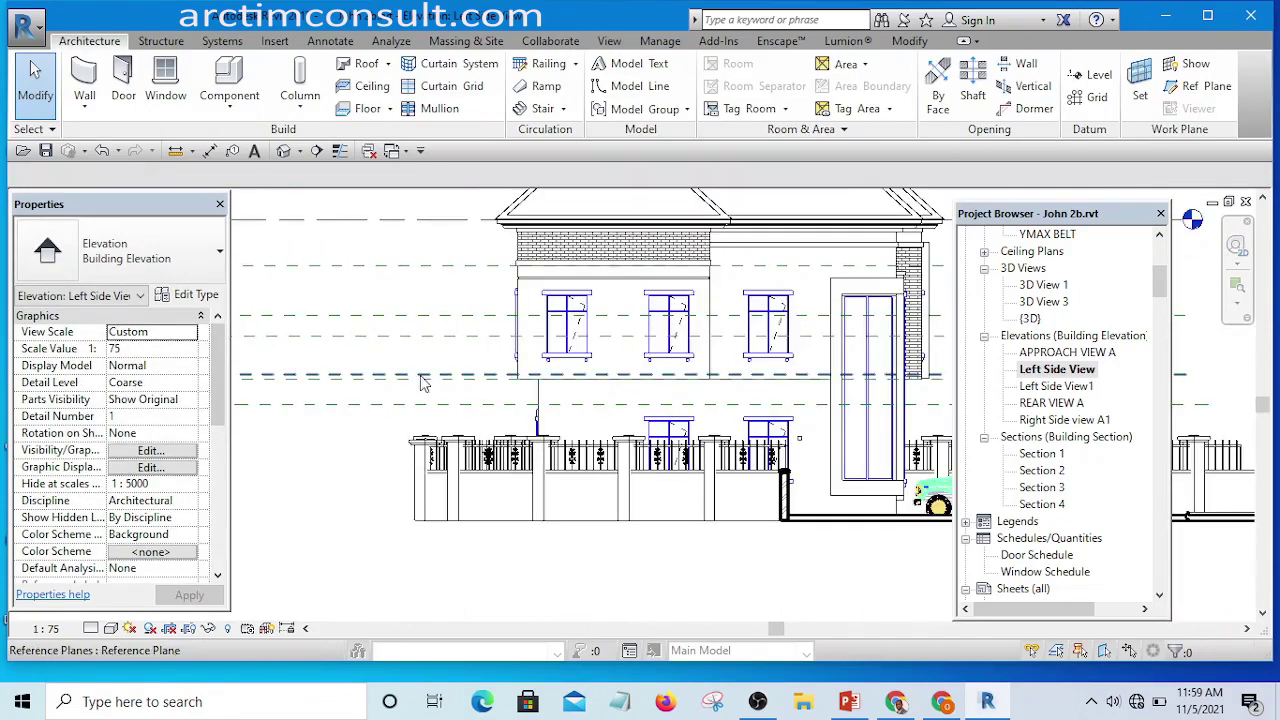
# - Move the crowded lower reference planes up towards the window sills and bring the lowest plane up to the upper-floor wall base
pyautogui.scroll(4, 422, 383)
pyautogui.click(434, 290)
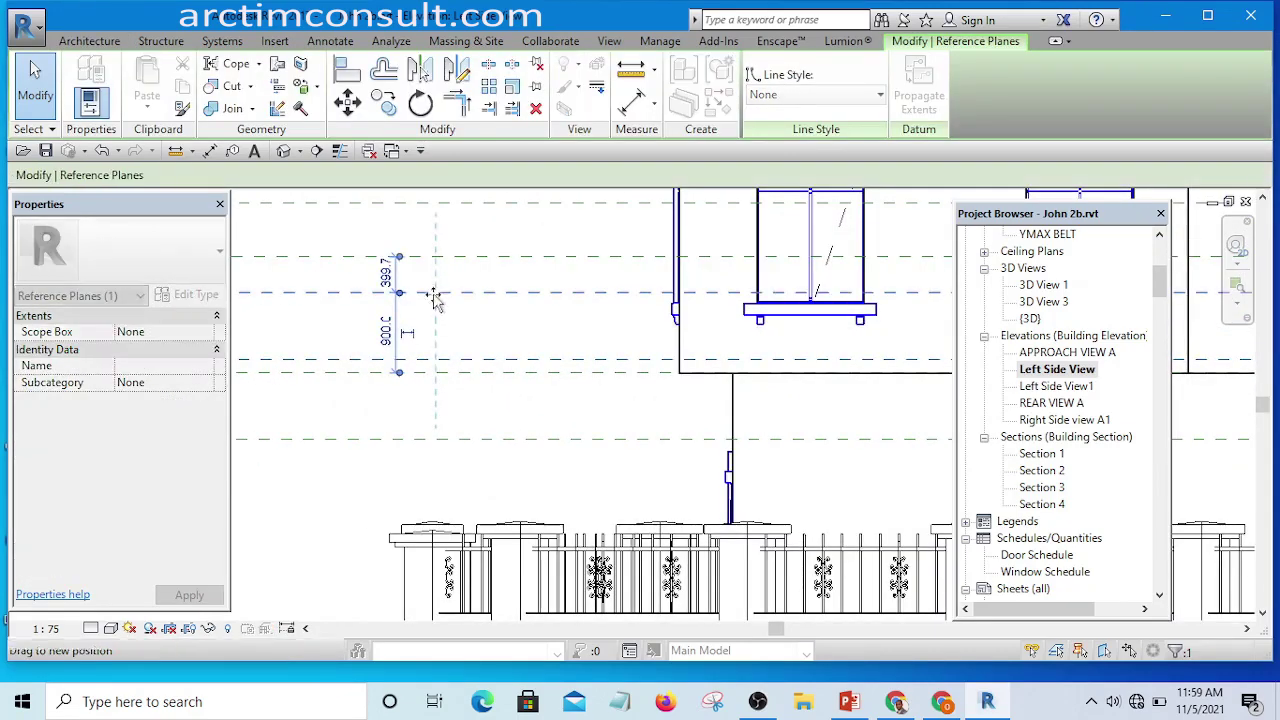
pyautogui.moveTo(434, 300)
pyautogui.mouseDown()
pyautogui.moveTo(443, 371)
pyautogui.moveTo(443, 318)
pyautogui.mouseUp()
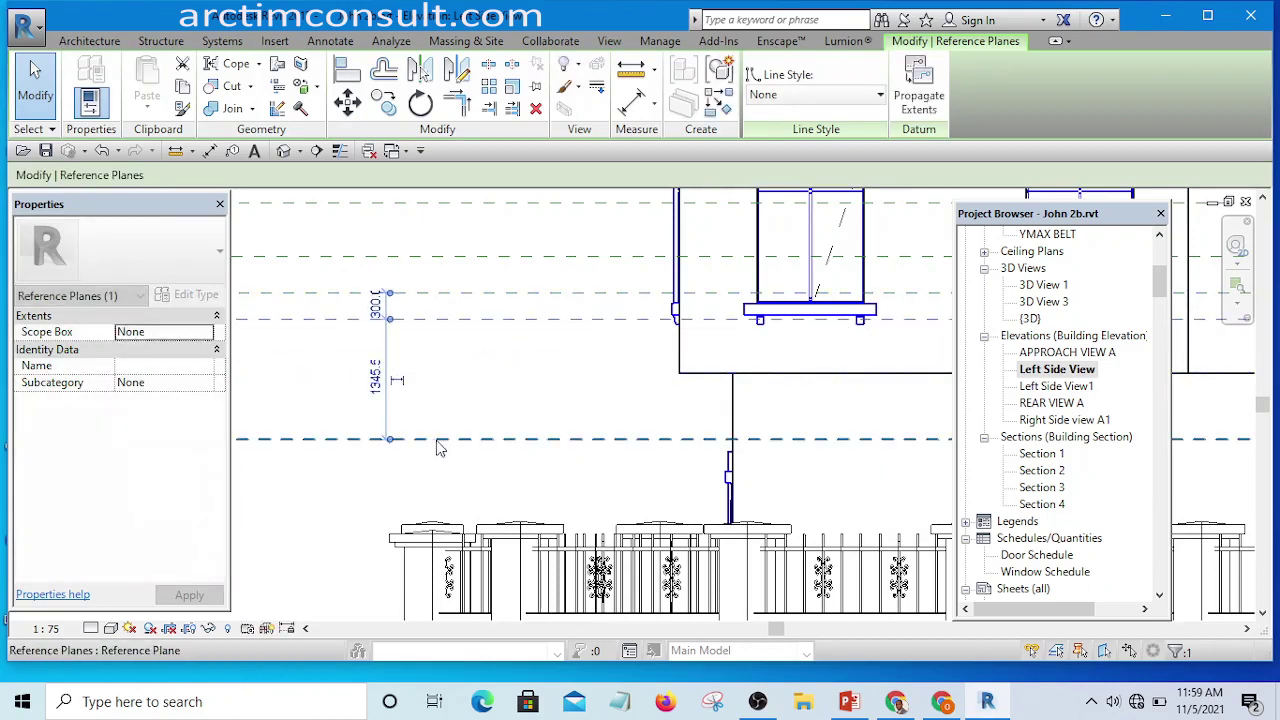
pyautogui.moveTo(443, 445); pyautogui.dragTo(443, 362)
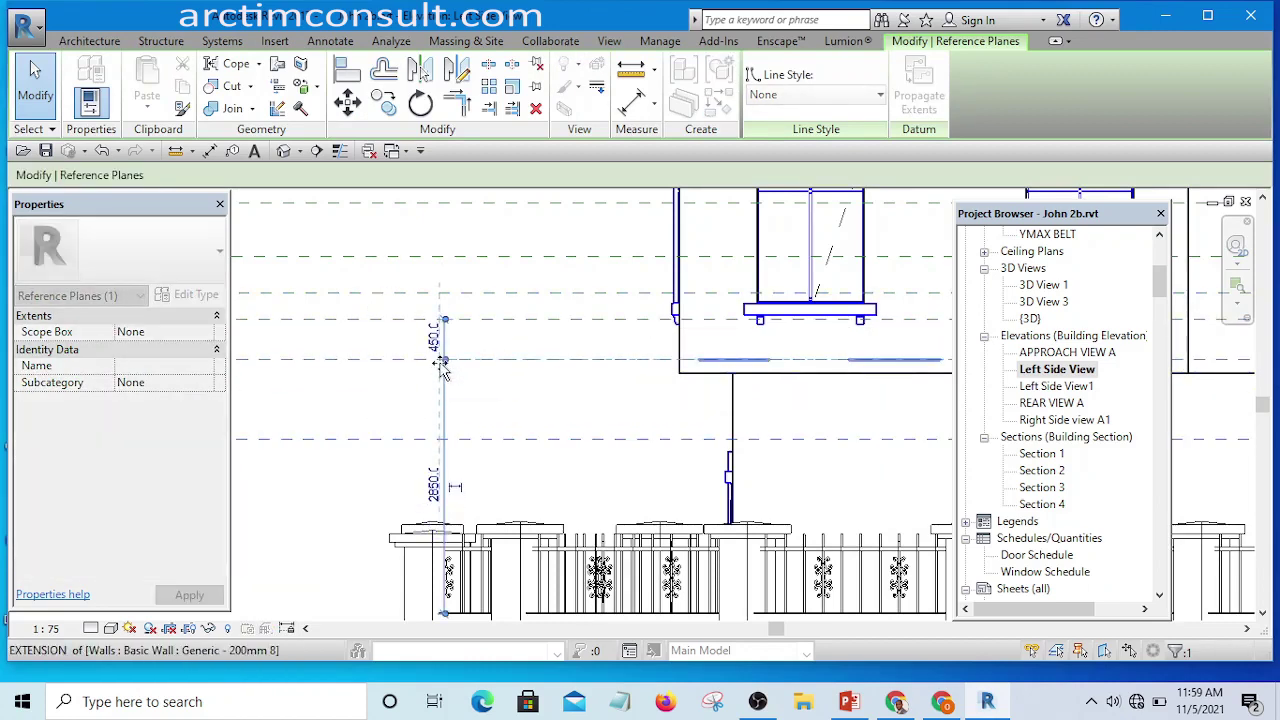
pyautogui.press('Escape')
pyautogui.scroll(-5, 466, 413)
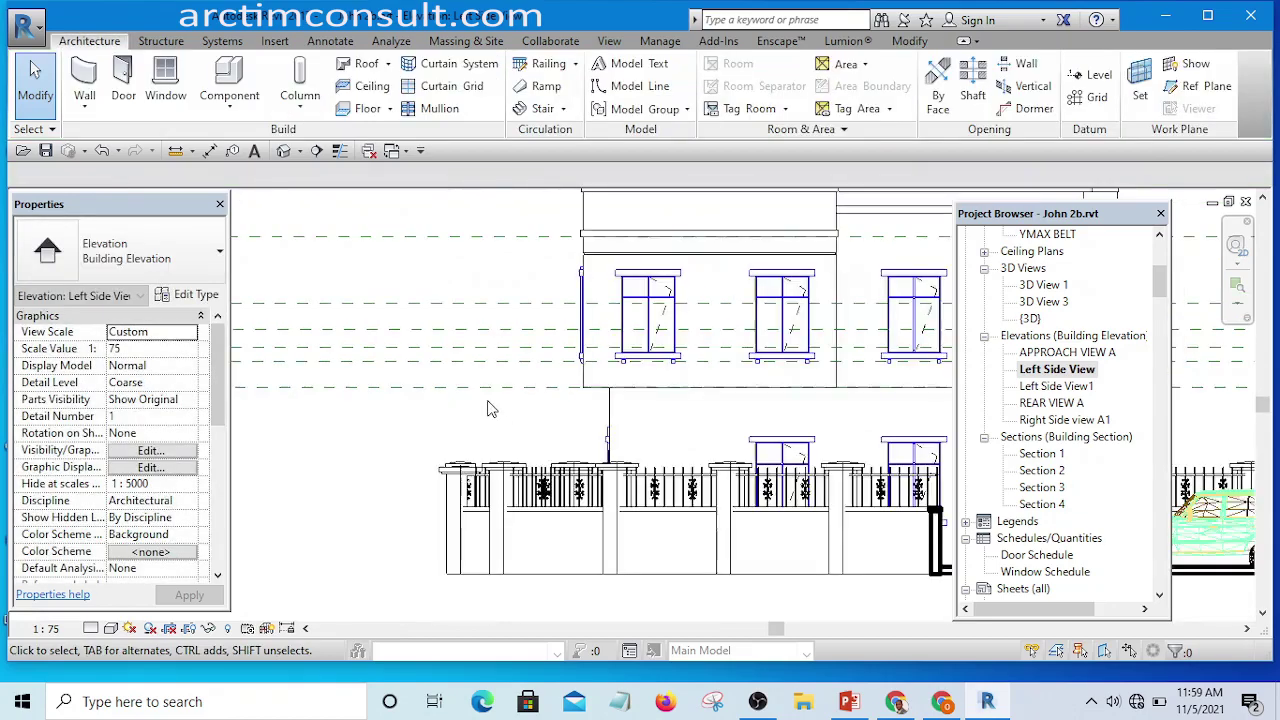
# - Place a continuous aligned dimension chain through all six horizontal reference planes beside the building
pyautogui.scroll(3, 425, 407)
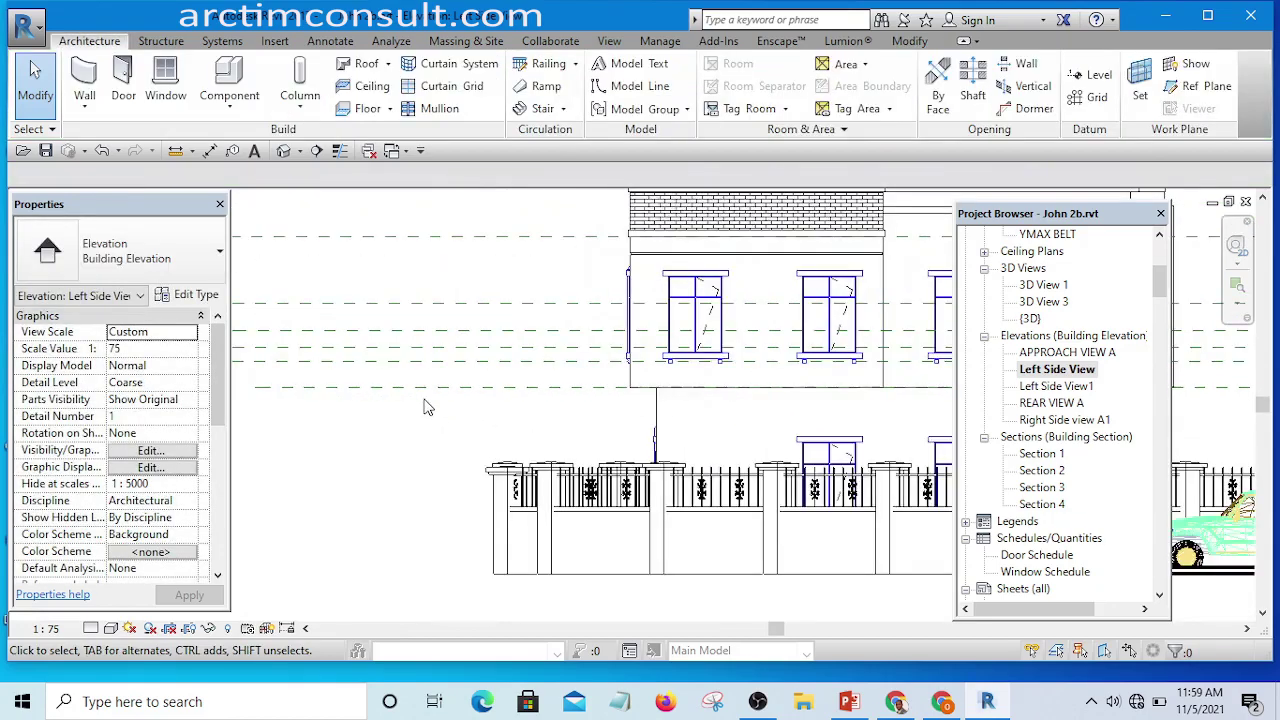
pyautogui.press('d')
pyautogui.press('i')
pyautogui.scroll(-3, 440, 400)
pyautogui.scroll(5, 478, 370)
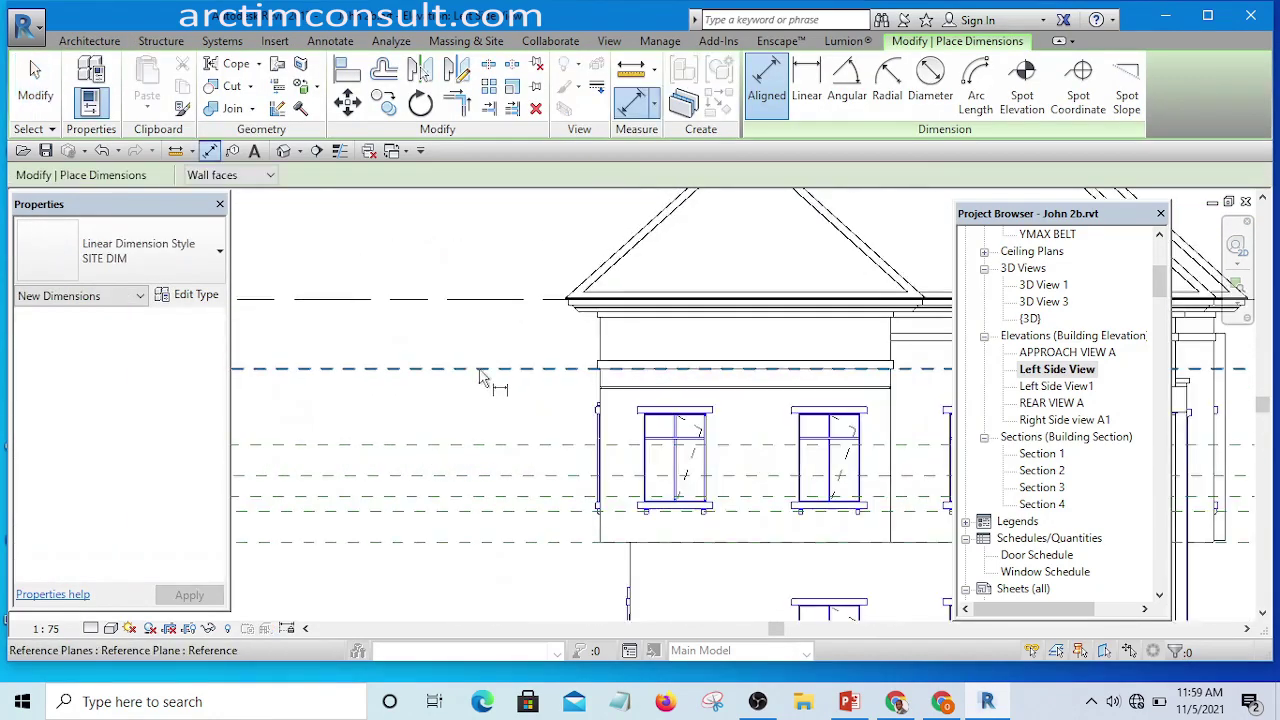
pyautogui.click(478, 370)
pyautogui.scroll(-3, 480, 400)
pyautogui.scroll(3, 480, 415)
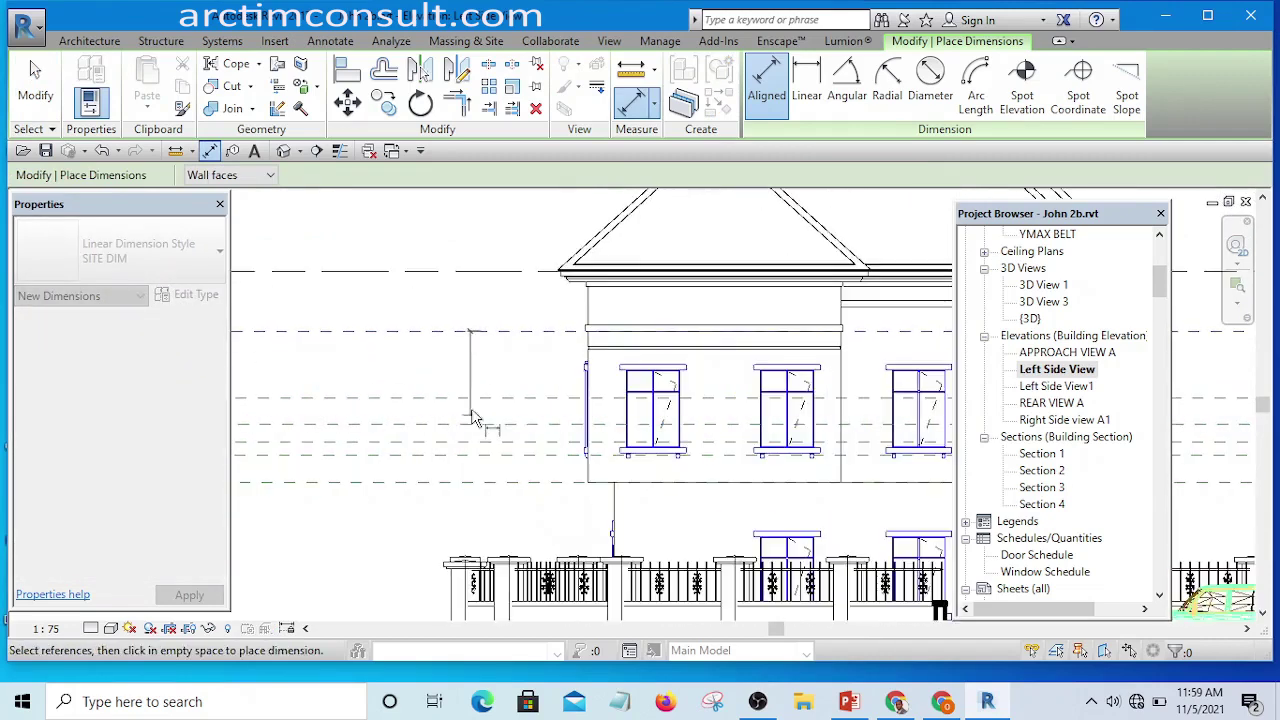
pyautogui.click(478, 289)
pyautogui.click(475, 425)
pyautogui.scroll(2, 476, 440)
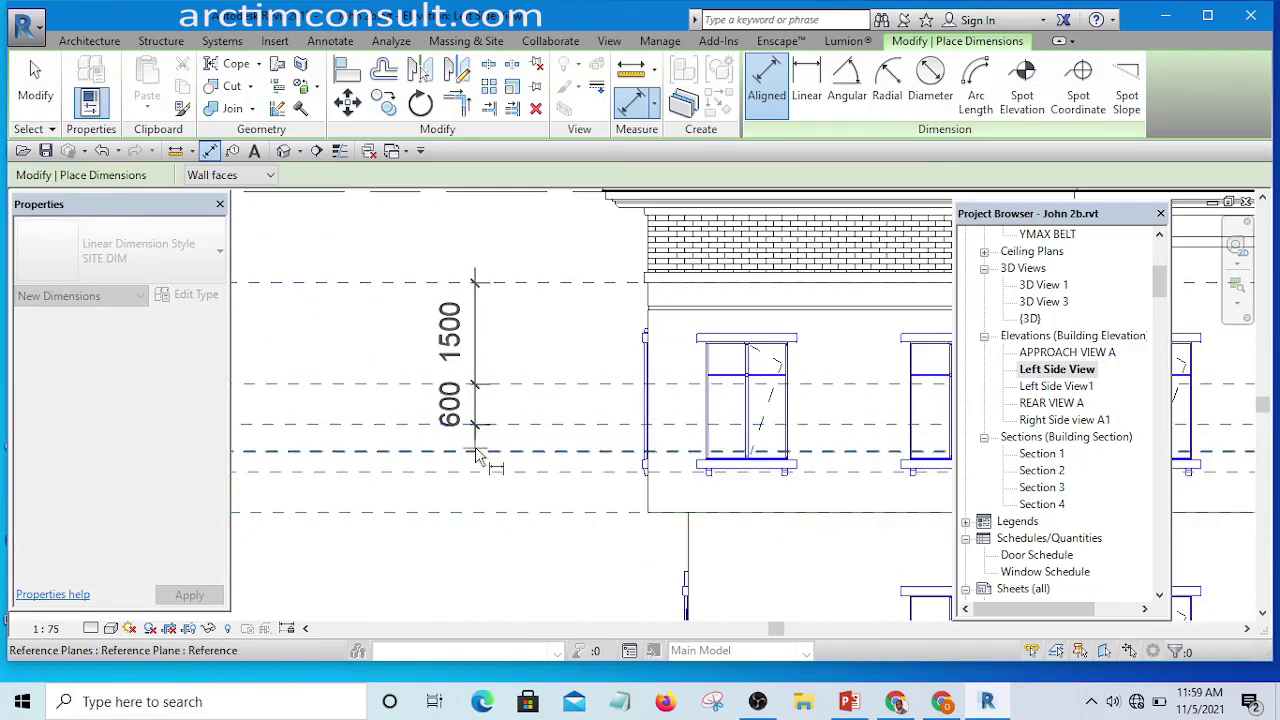
pyautogui.click(475, 476)
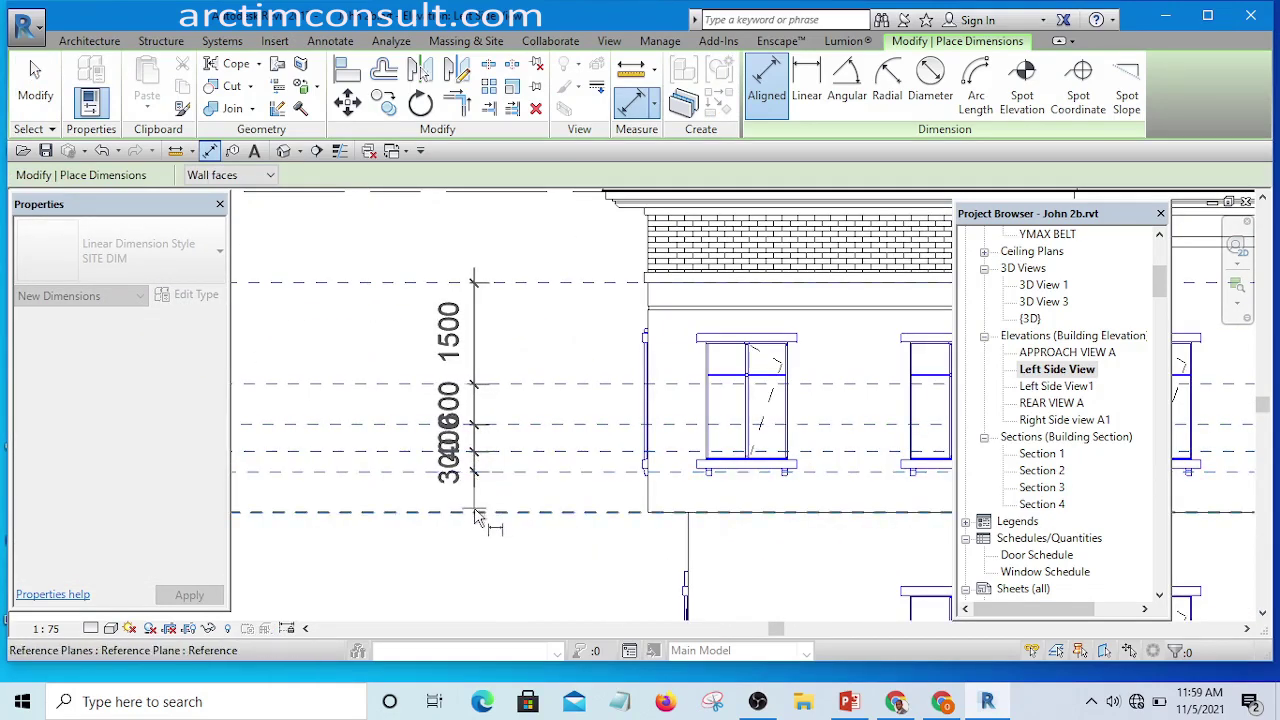
pyautogui.click(470, 514)
pyautogui.click(430, 400)
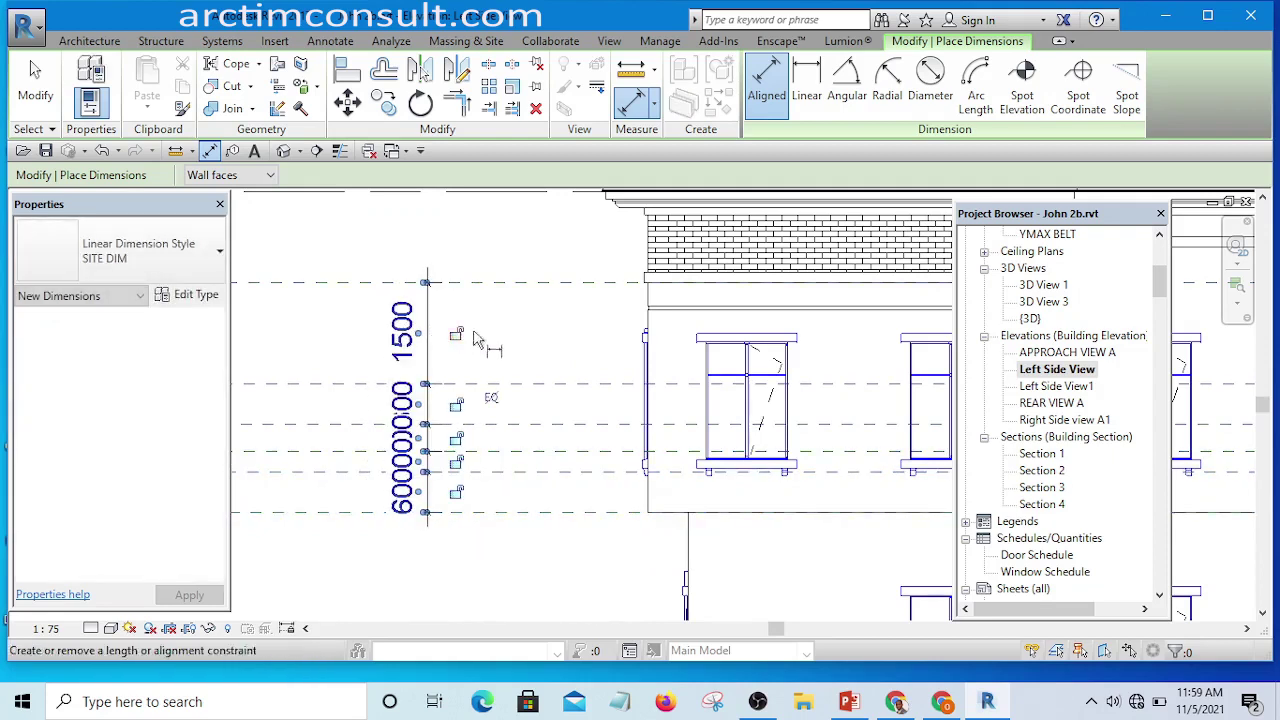
# - Space the six reference planes equally by applying the equality constraint to the dimension chain, and end dimensioning
pyautogui.scroll(-1, 500, 410)
pyautogui.scroll(1, 500, 410)
pyautogui.click(486, 380)
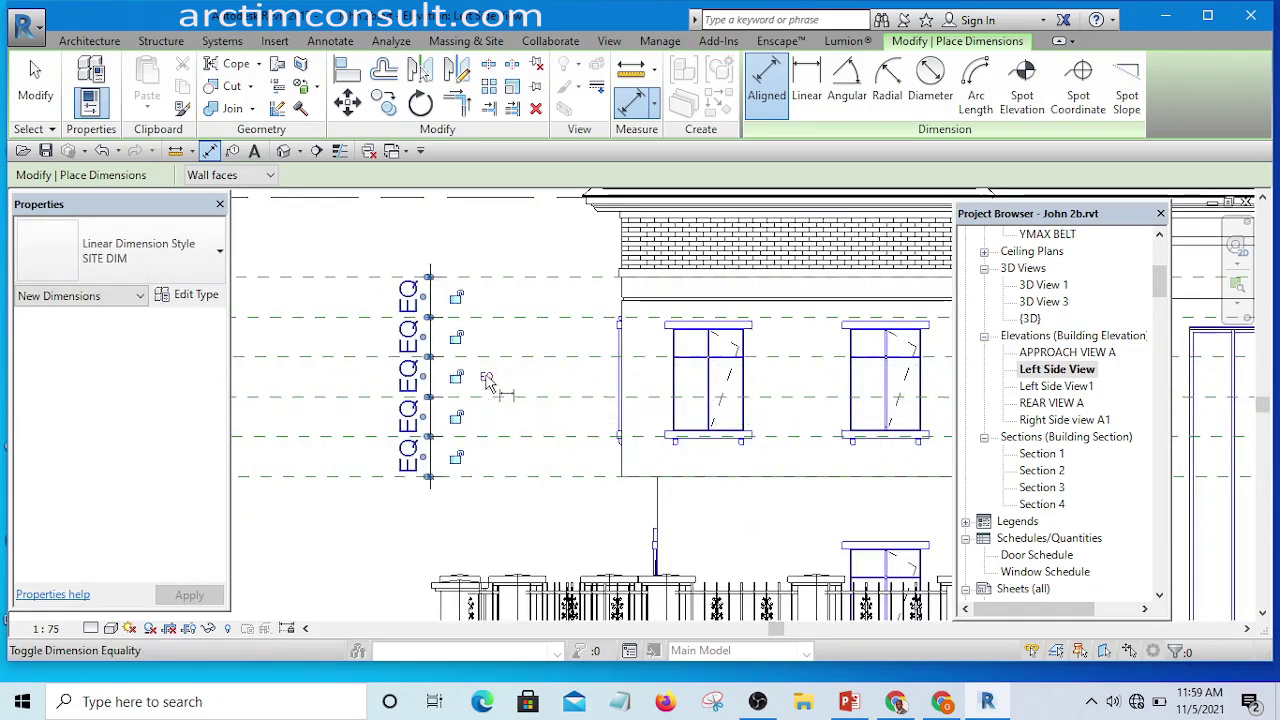
pyautogui.scroll(-1, 516, 395)
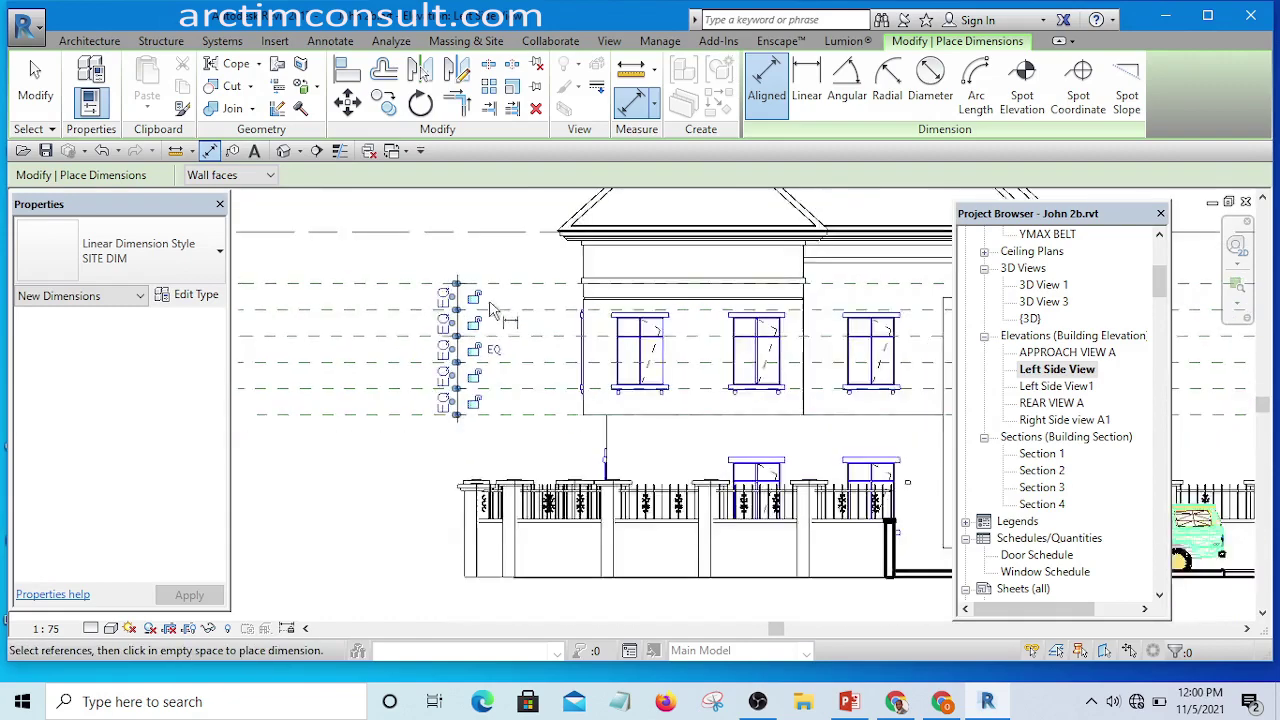
pyautogui.scroll(2, 510, 390)
pyautogui.rightClick(500, 207)
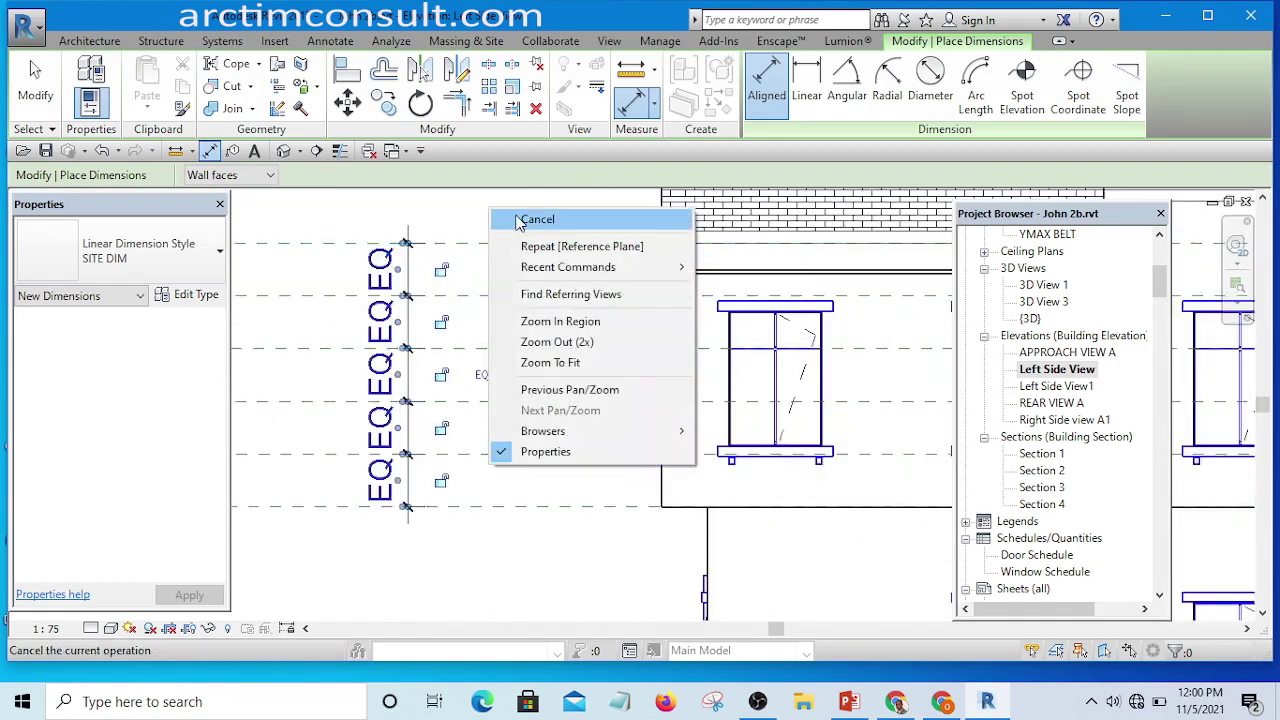
pyautogui.click(520, 217)
pyautogui.rightClick(490, 203)
pyautogui.click(510, 207)
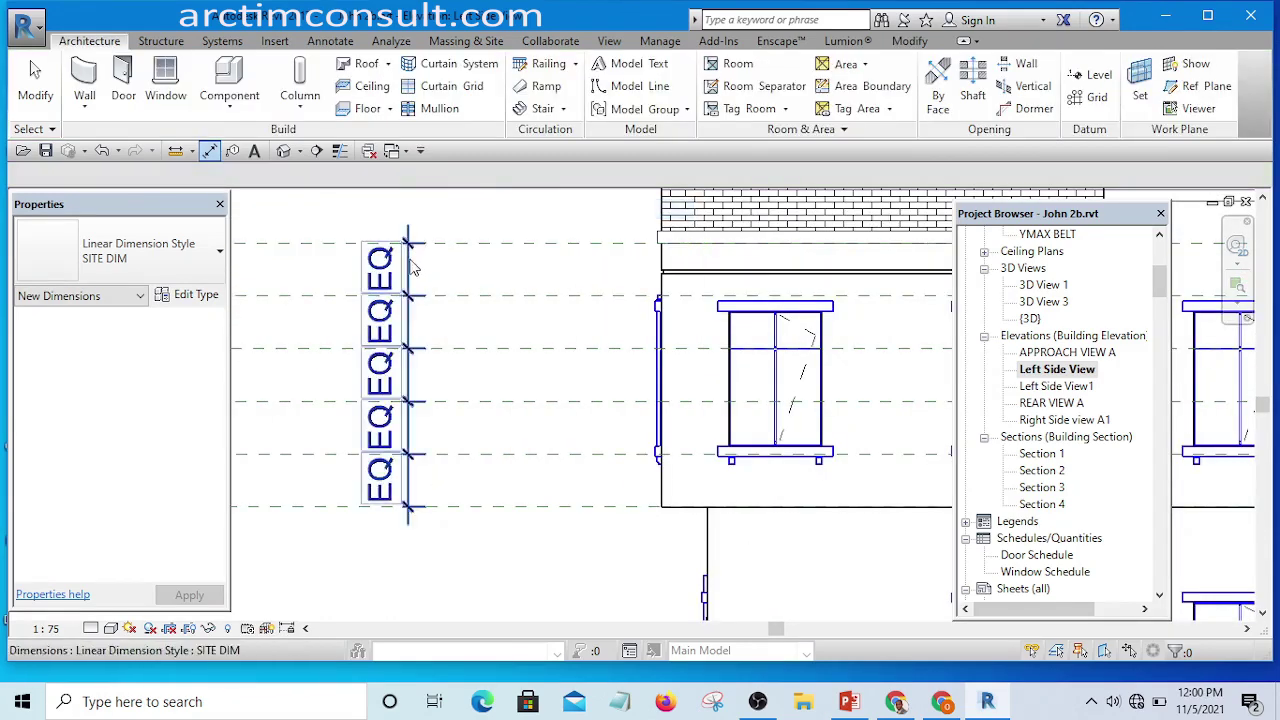
# - Delete the equality dimension chain and unconstrain the reference planes
pyautogui.click(407, 268)
pyautogui.press('Delete')
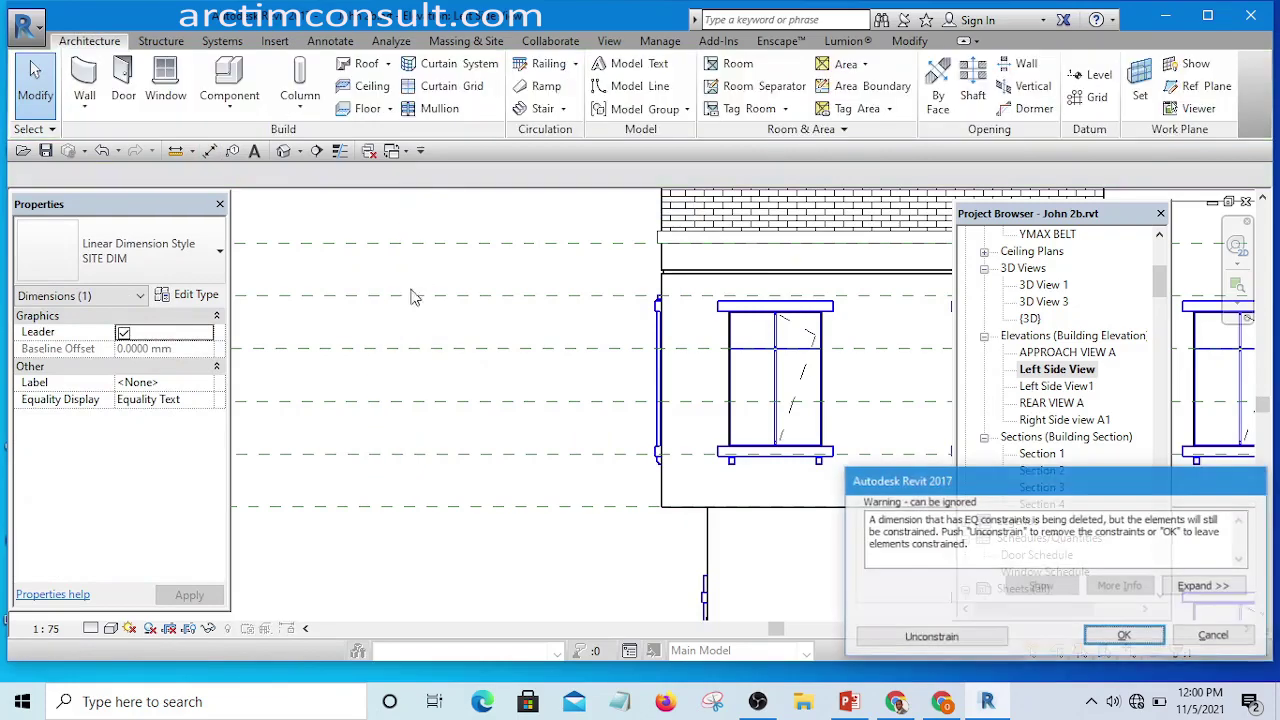
pyautogui.click(953, 638)
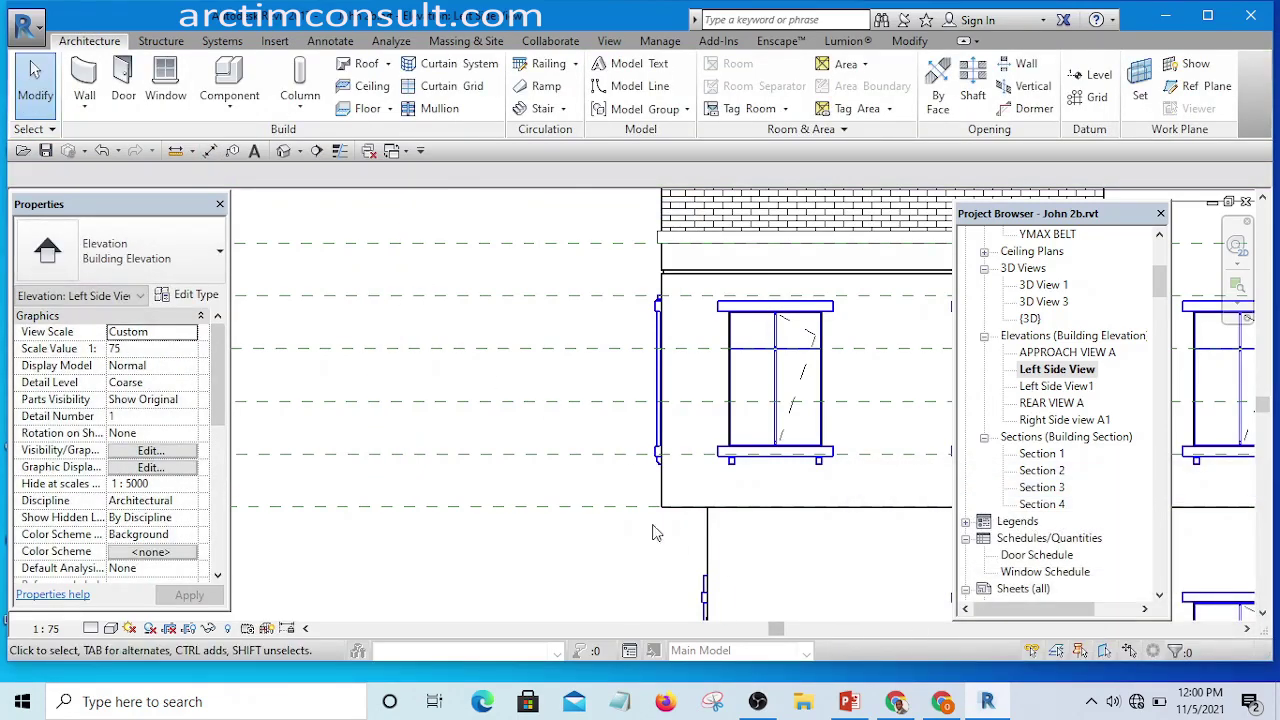
# - Move the existing wall reveal down so its lower edge meets the second reference plane from the top
pyautogui.scroll(-4, 551, 461)
pyautogui.scroll(7, 683, 450)
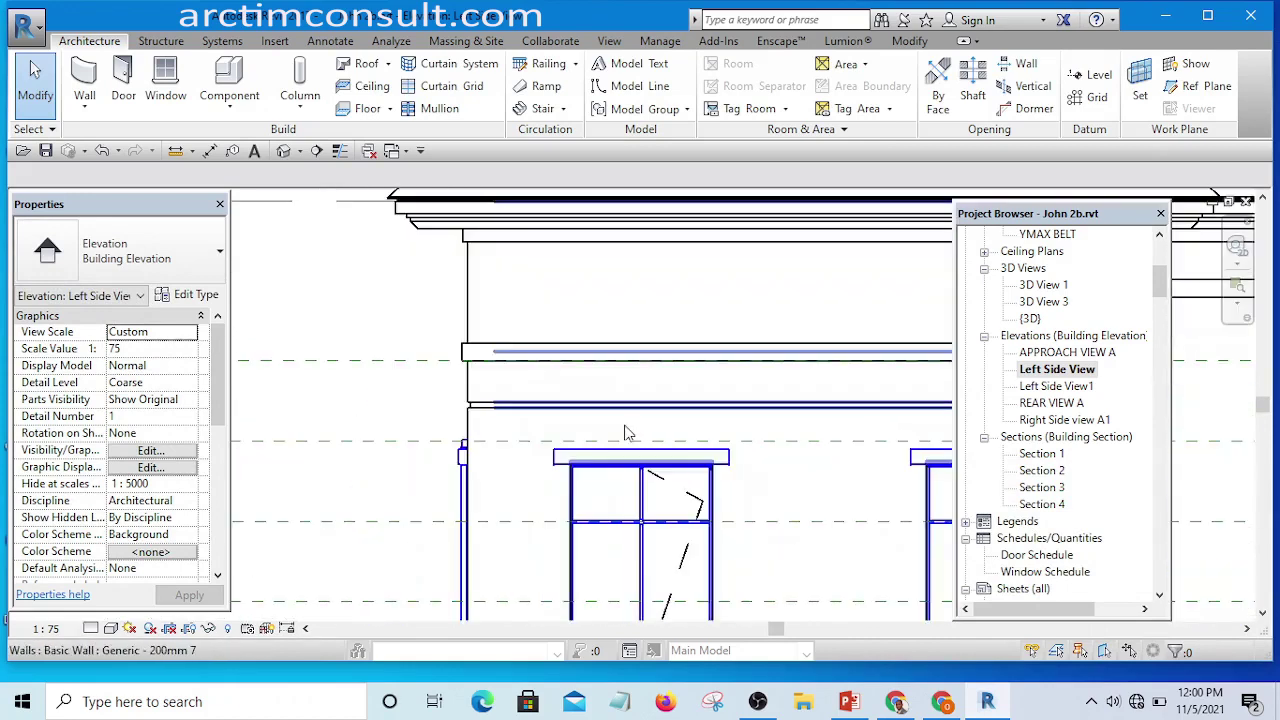
pyautogui.scroll(-2, 600, 430)
pyautogui.scroll(2, 549, 424)
pyautogui.click(552, 406)
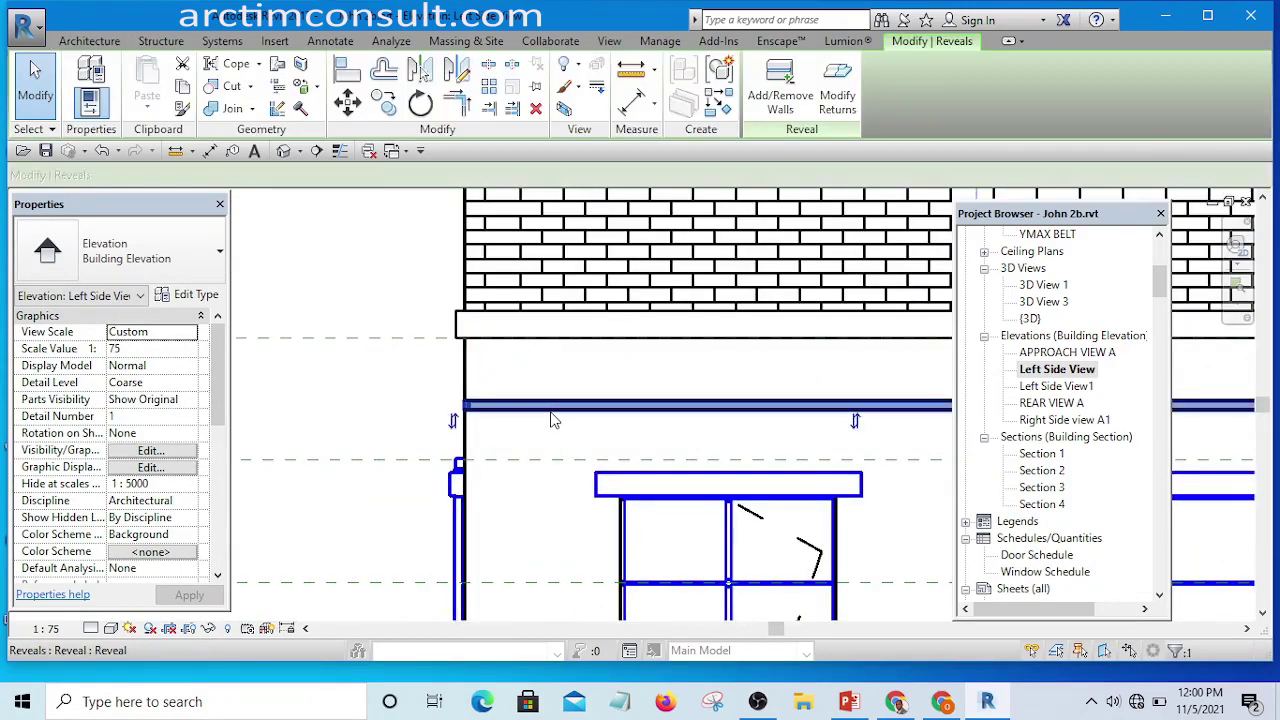
pyautogui.click(348, 100)
pyautogui.scroll(2, 580, 420)
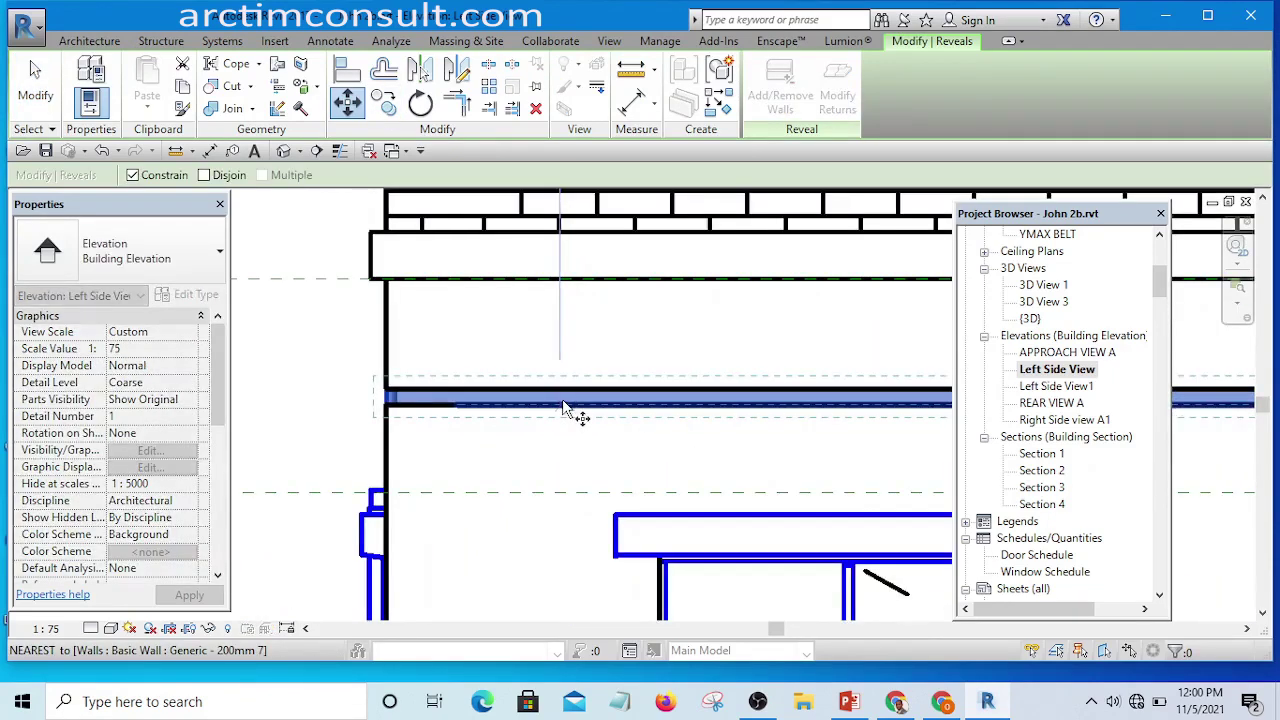
pyautogui.click(563, 406)
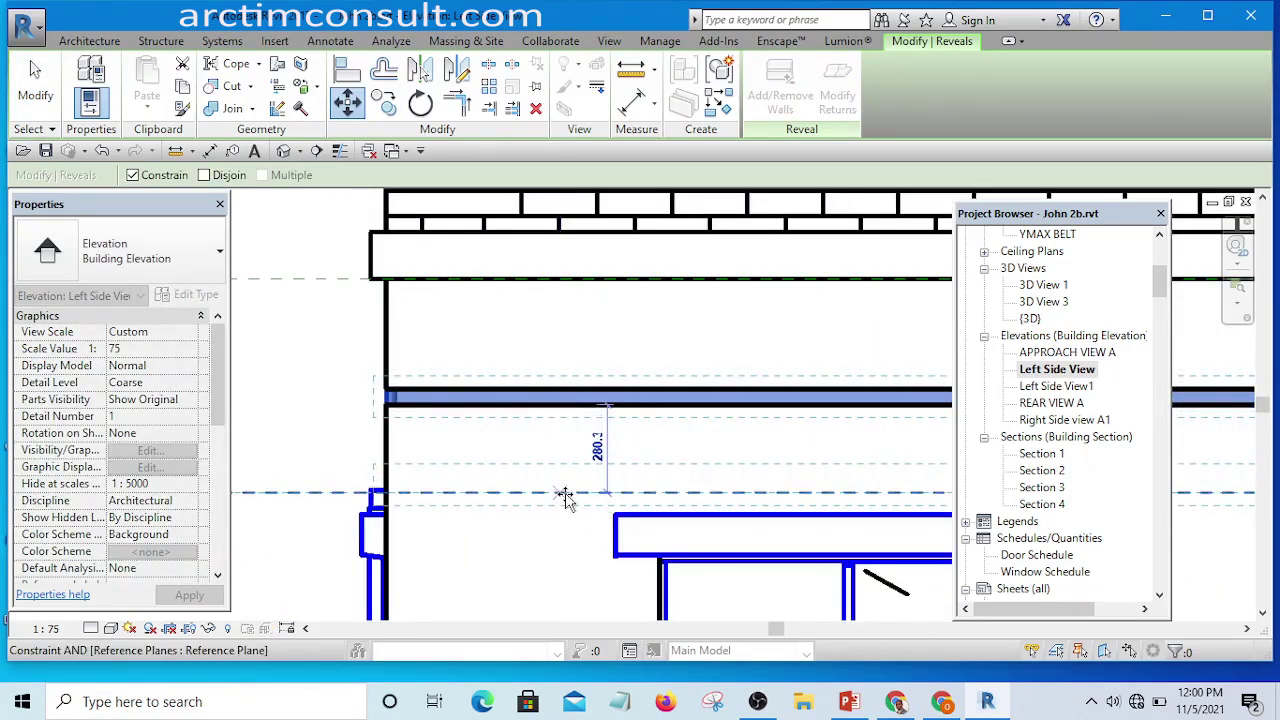
pyautogui.click(564, 492)
pyautogui.click(323, 380)
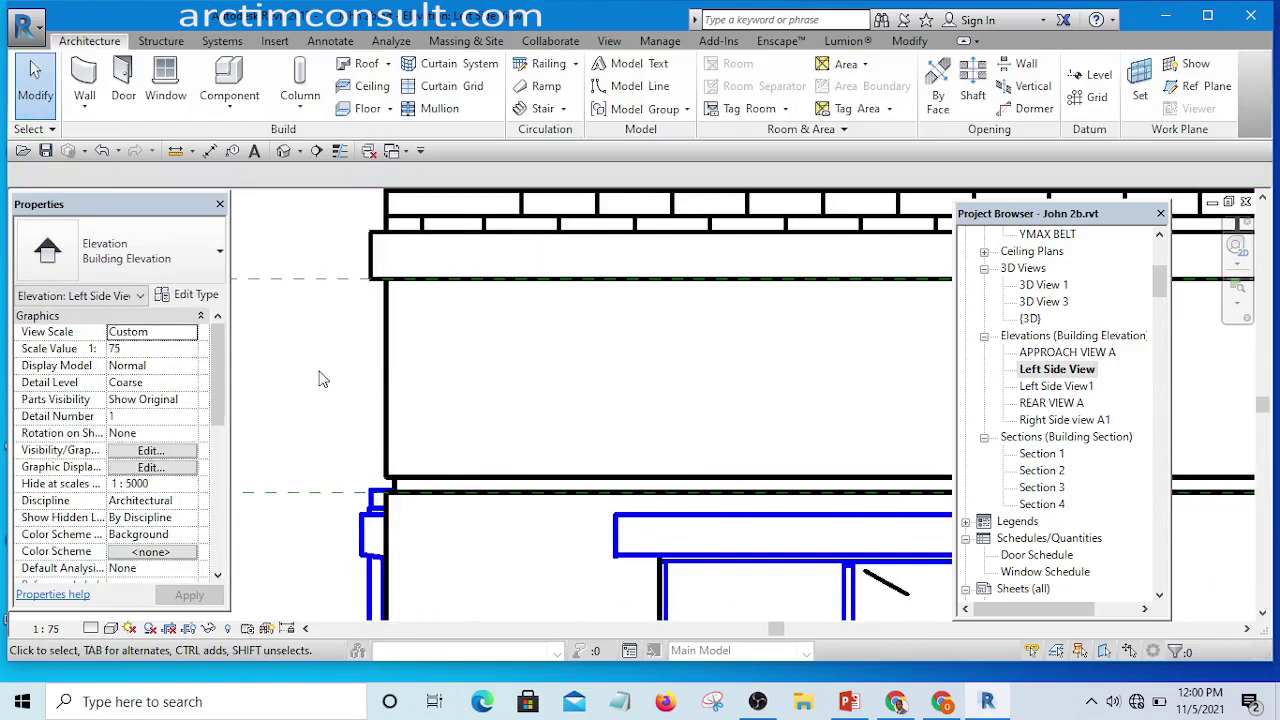
pyautogui.moveTo(408, 426); pyautogui.dragTo(420, 336, button='middle')
pyautogui.scroll(-2, 420, 336)
pyautogui.scroll(4, 430, 335)
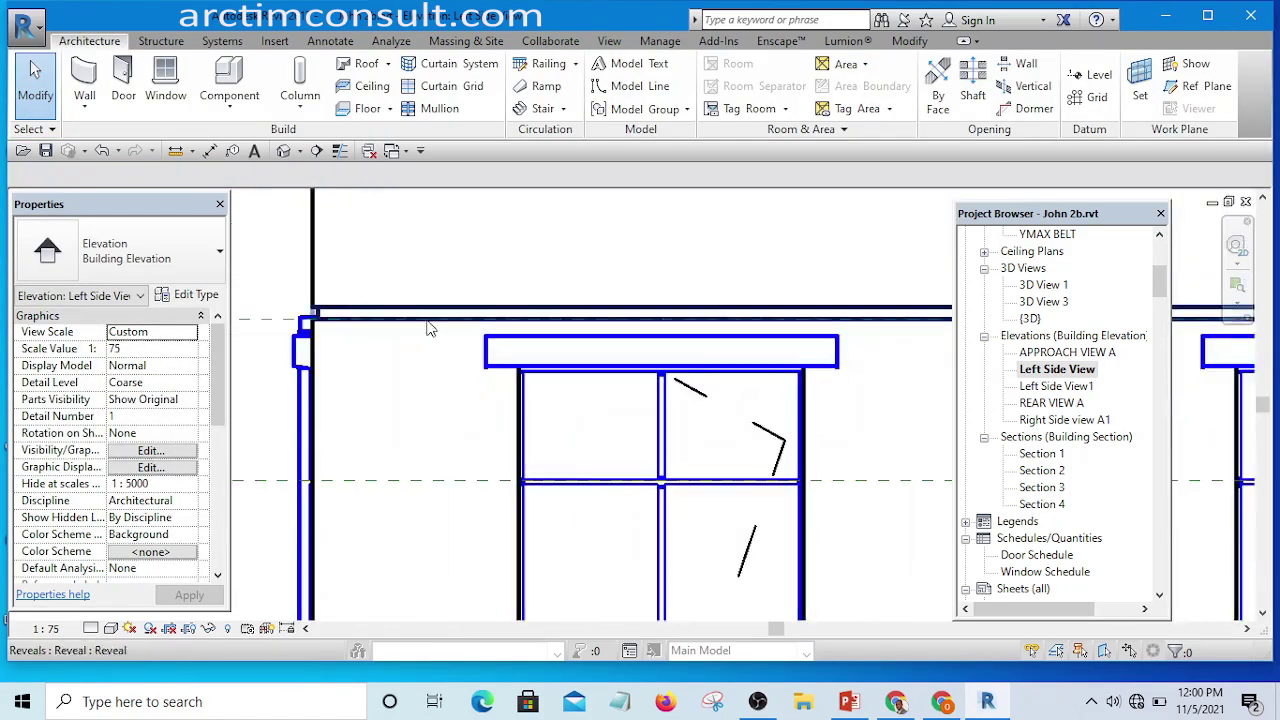
pyautogui.click(430, 322)
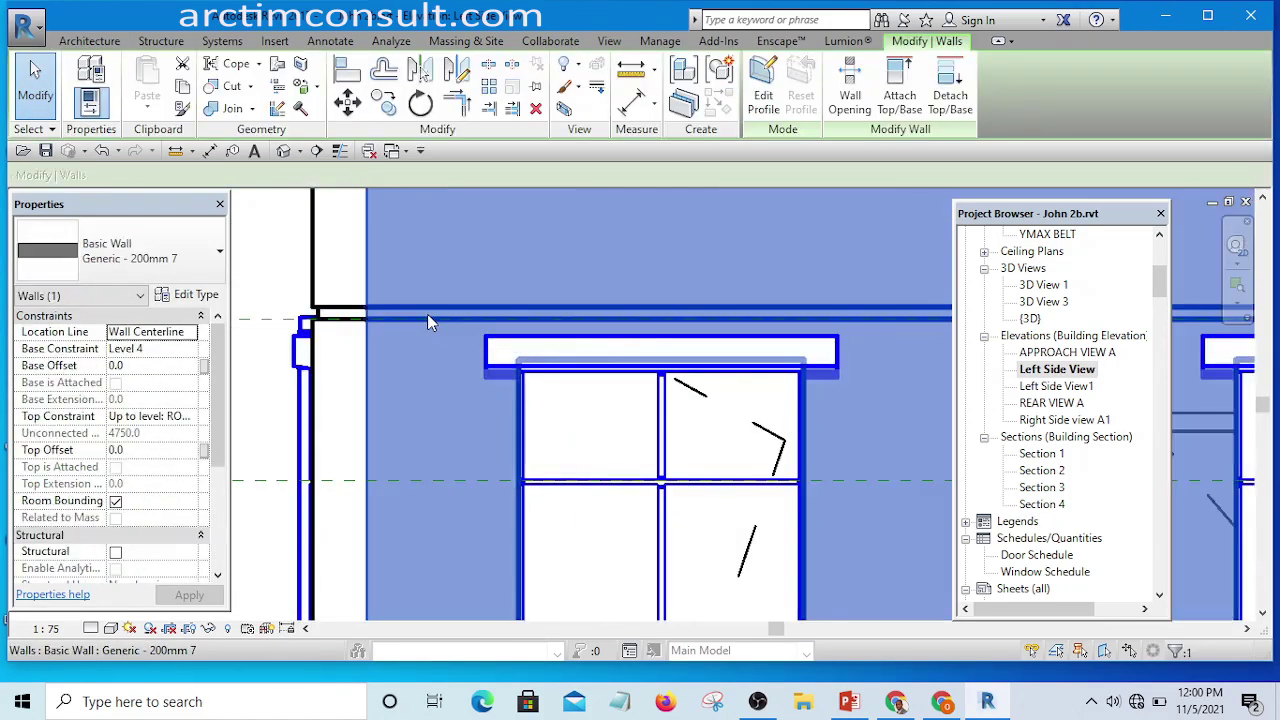
pyautogui.scroll(-2, 440, 330)
pyautogui.press('Escape')
pyautogui.scroll(3, 458, 340)
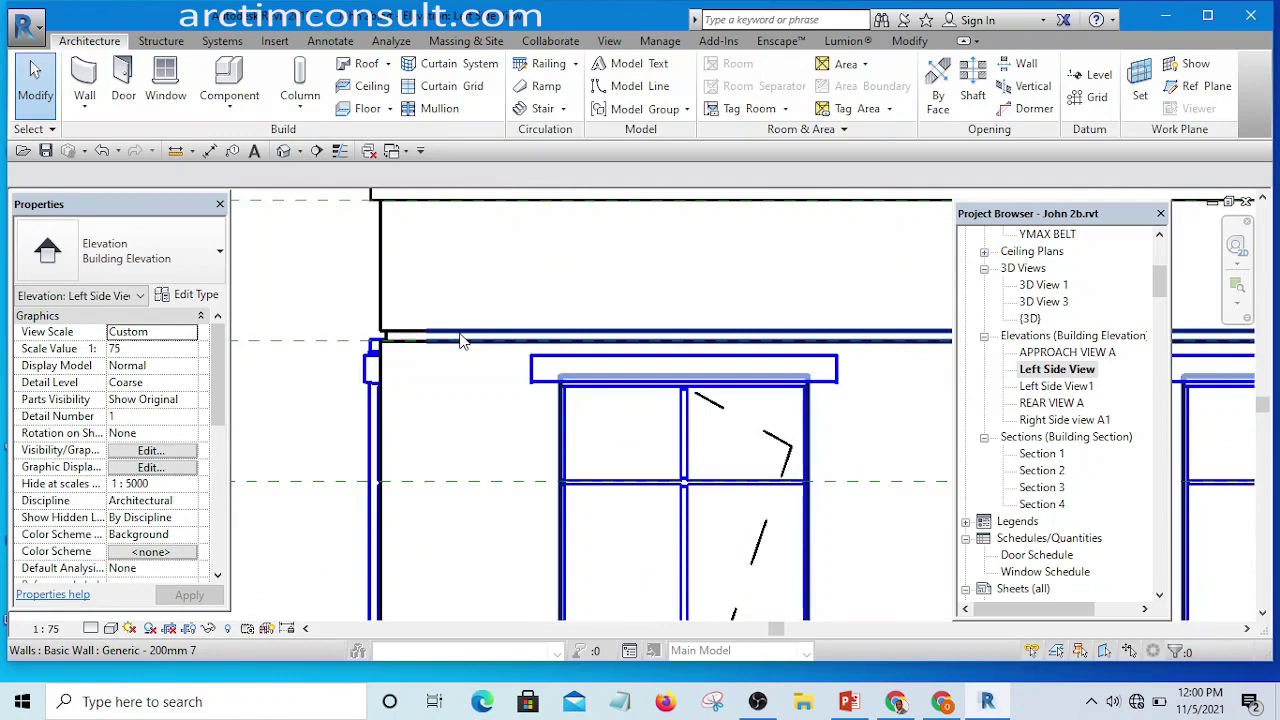
pyautogui.press('Tab')
pyautogui.press('Tab')
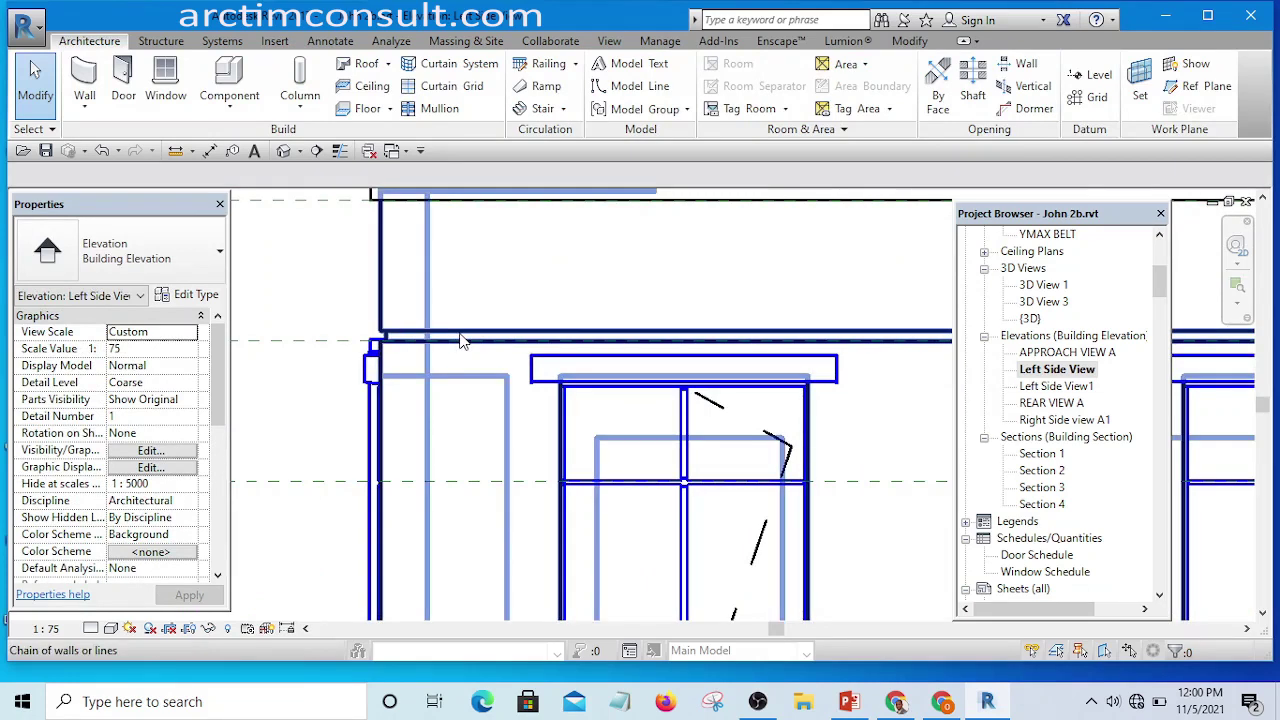
pyautogui.press('Tab')
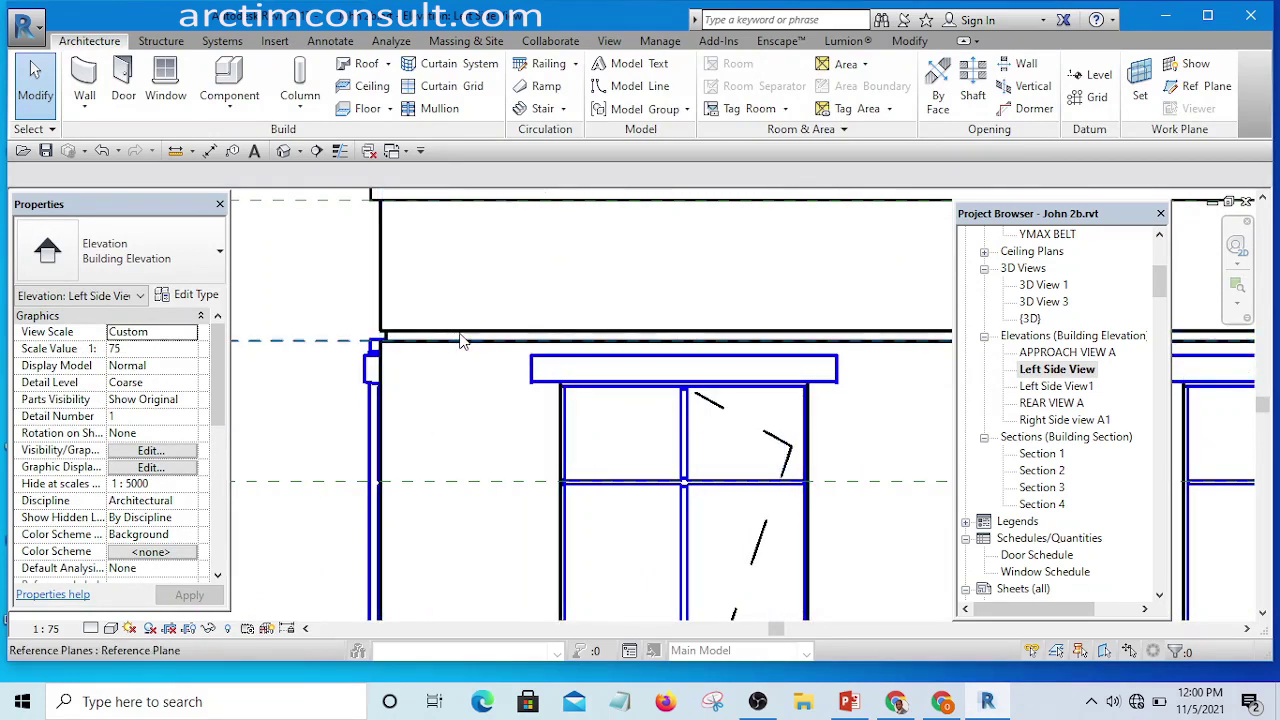
pyautogui.press('Tab')
pyautogui.click(460, 340)
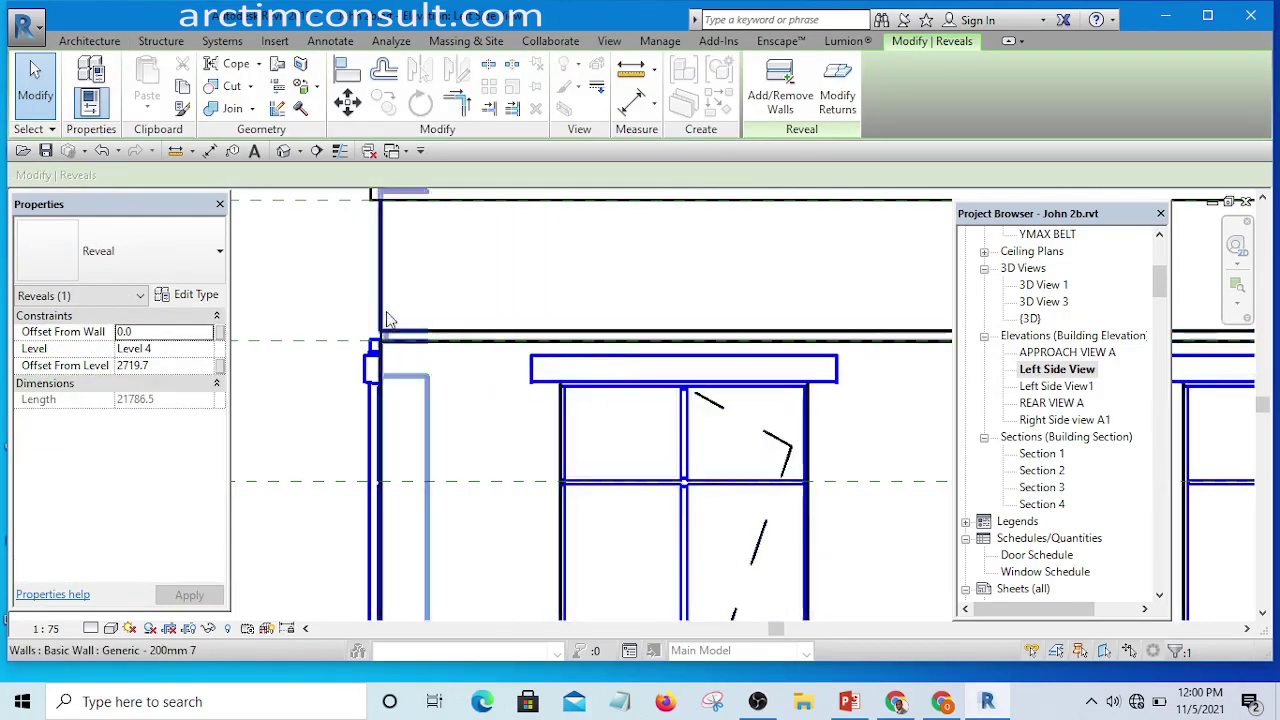
pyautogui.scroll(-2, 380, 312)
pyautogui.press('Escape')
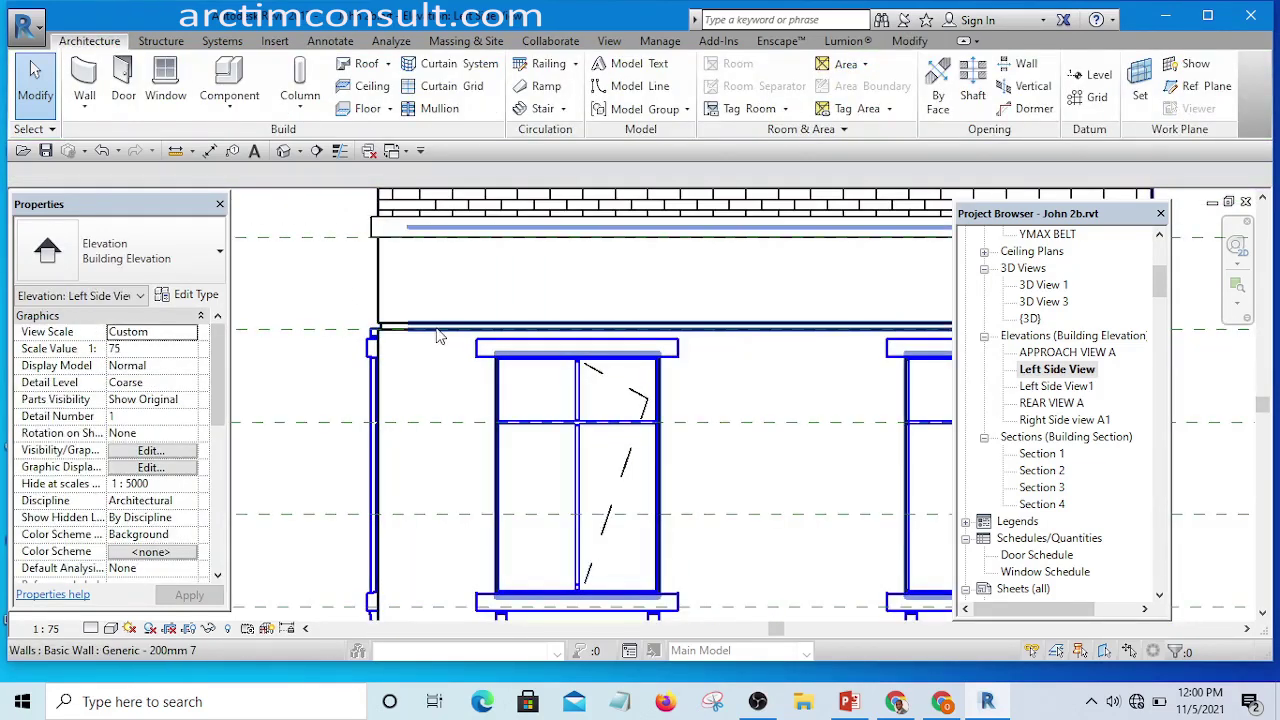
# - Create a similar horizontal reveal from the existing one and place it on the wall at the third reference plane from the top
pyautogui.press('Tab')
pyautogui.press('Tab')
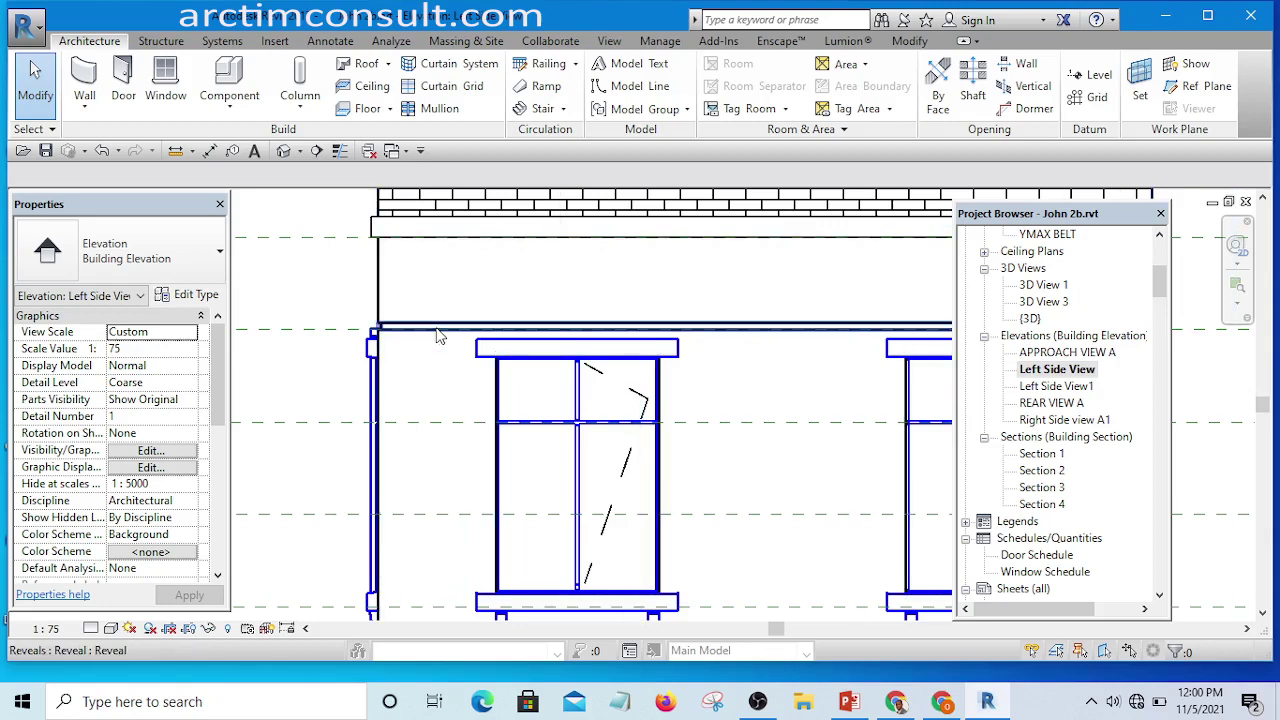
pyautogui.click(437, 336)
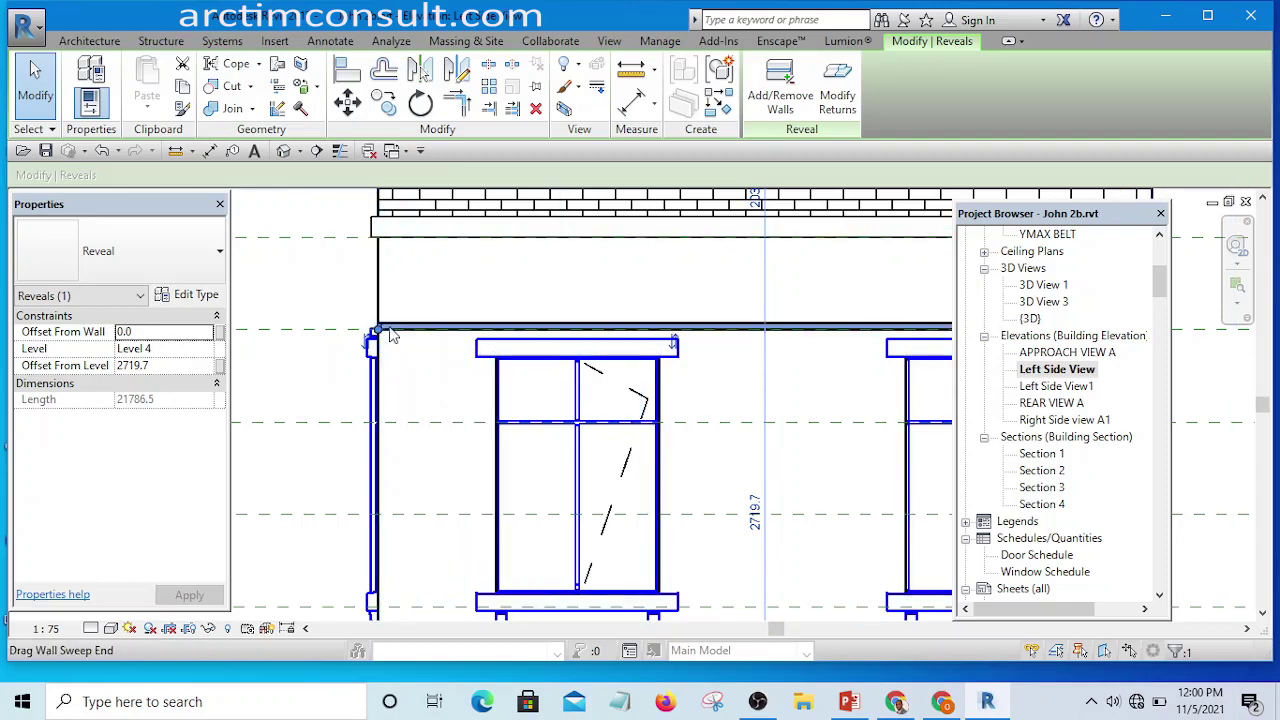
pyautogui.click(720, 101)
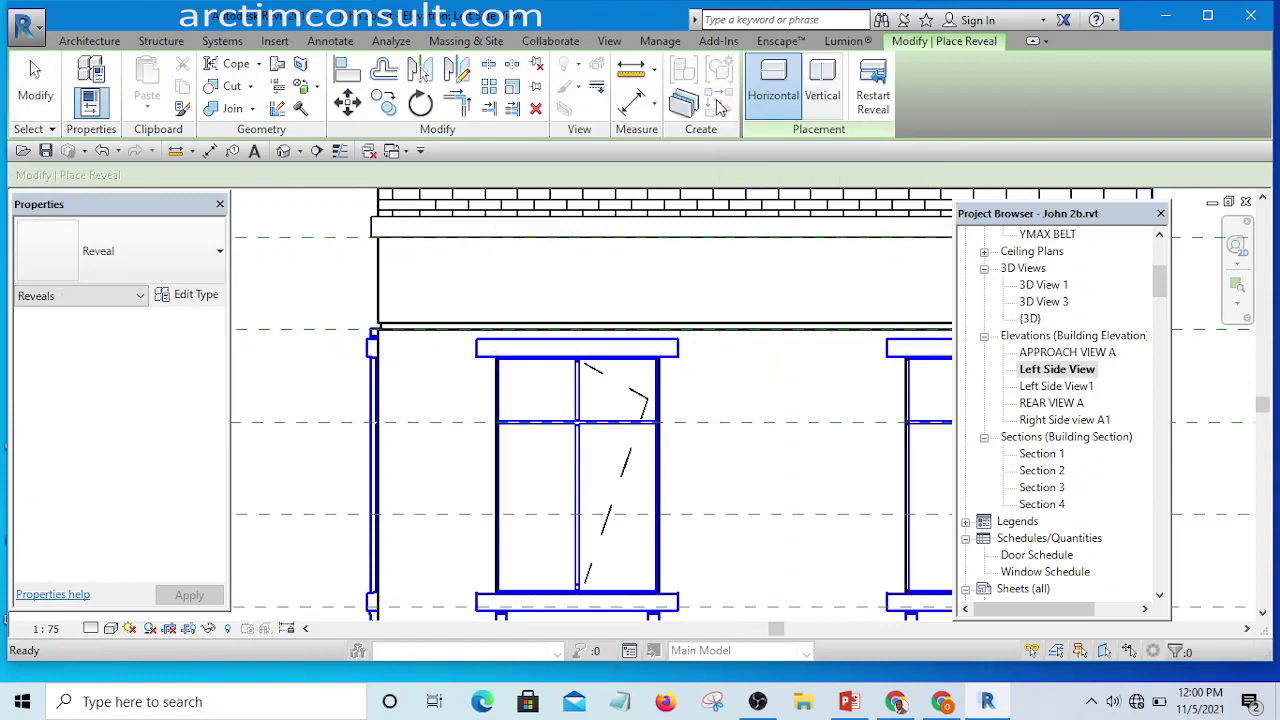
pyautogui.click(429, 427)
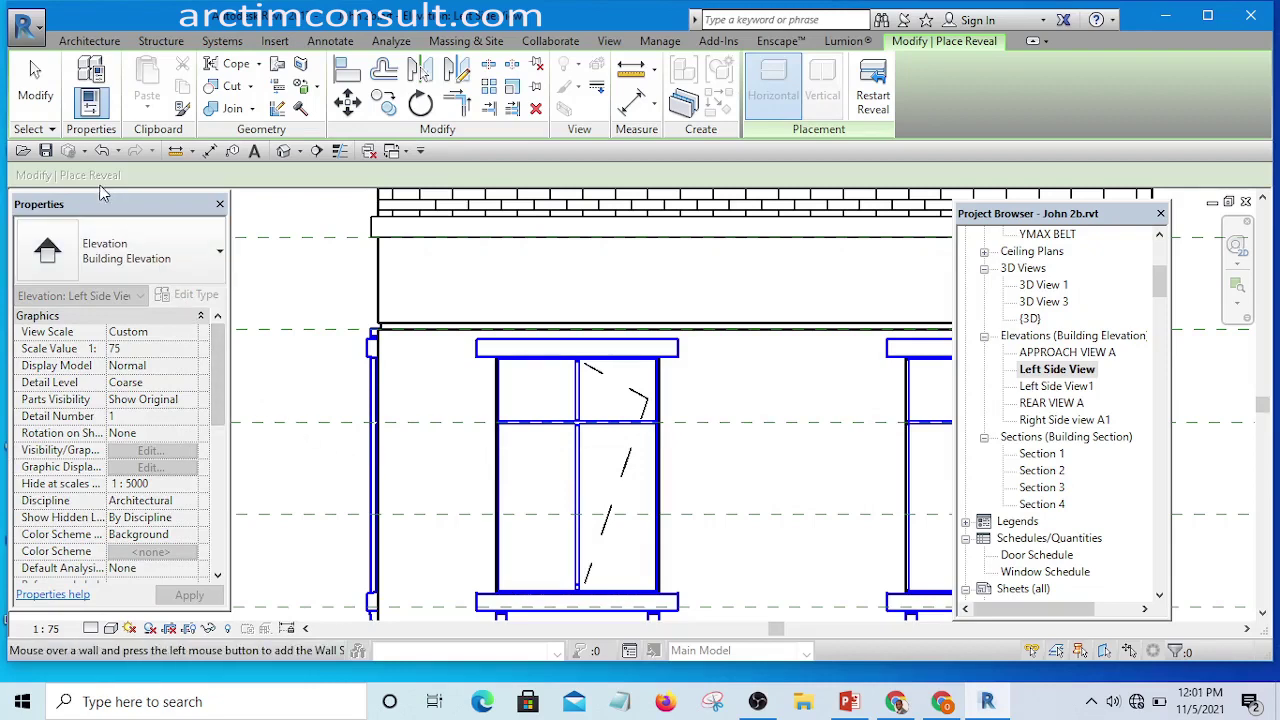
pyautogui.click(35, 92)
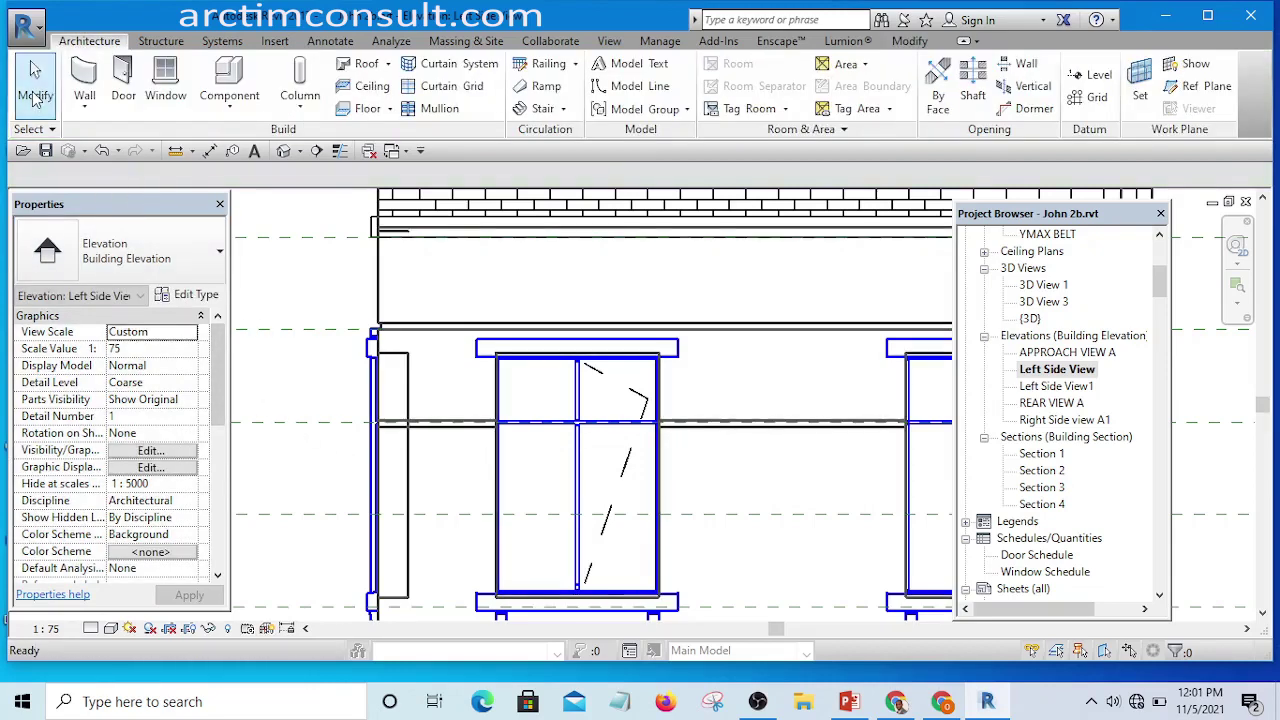
pyautogui.moveTo(300, 406); pyautogui.dragTo(405, 350, button='middle')
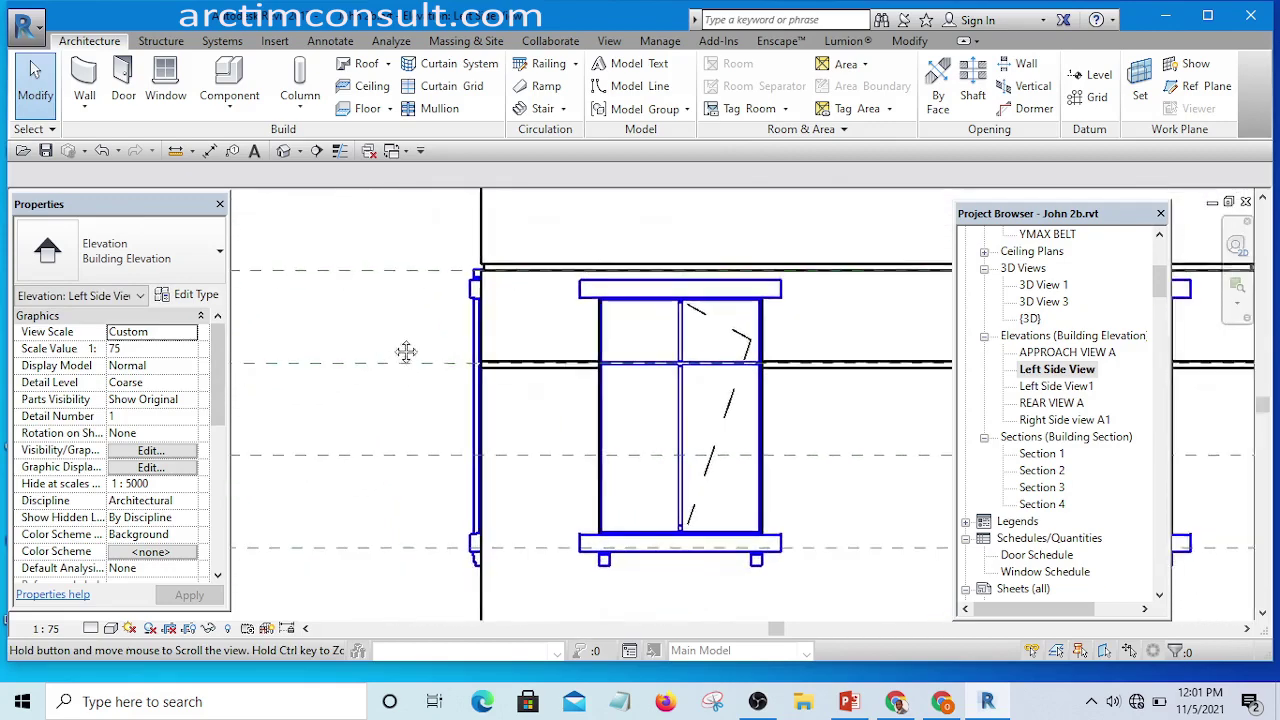
pyautogui.scroll(-5, 380, 345)
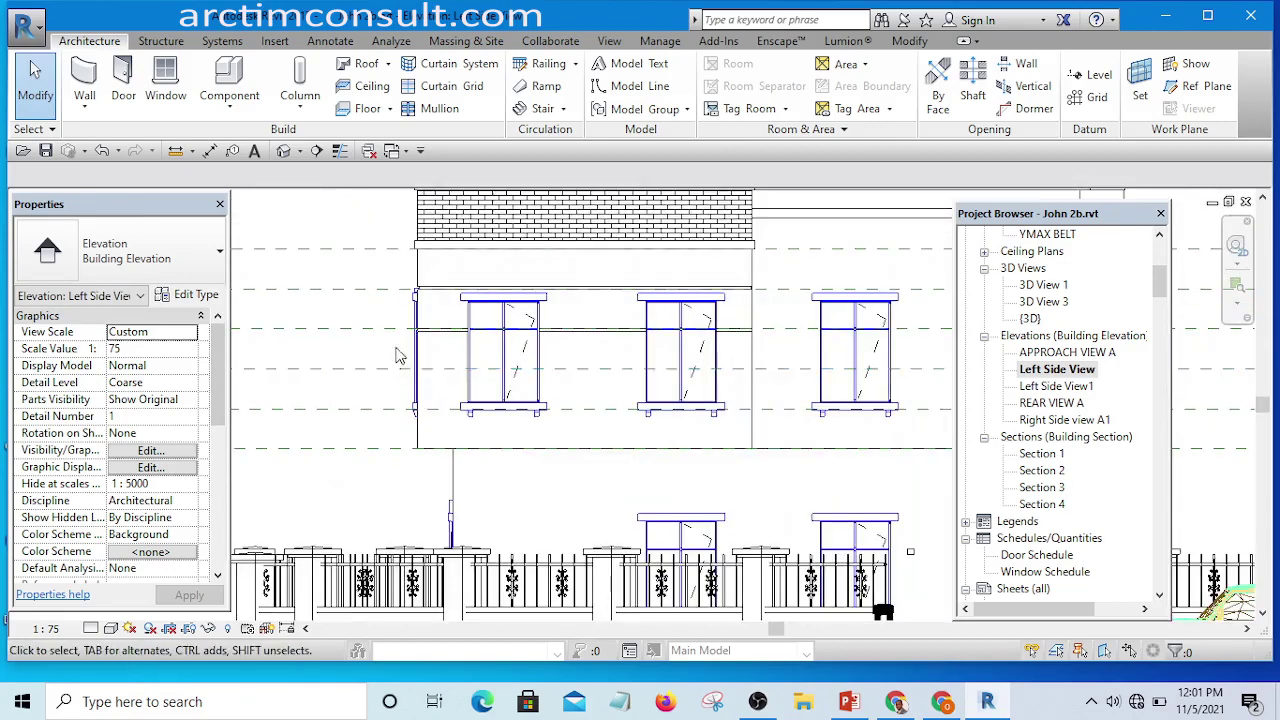
pyautogui.scroll(5, 420, 340)
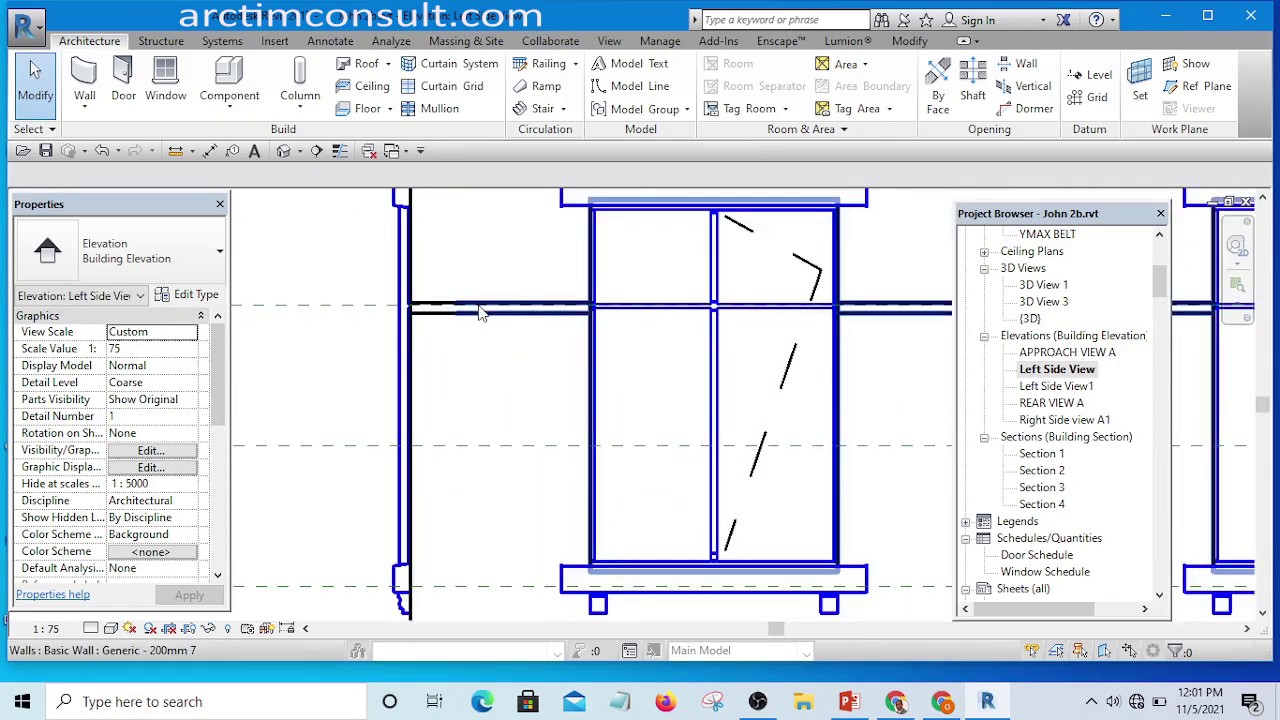
pyautogui.press('Tab')
pyautogui.press('Tab')
pyautogui.press('Tab')
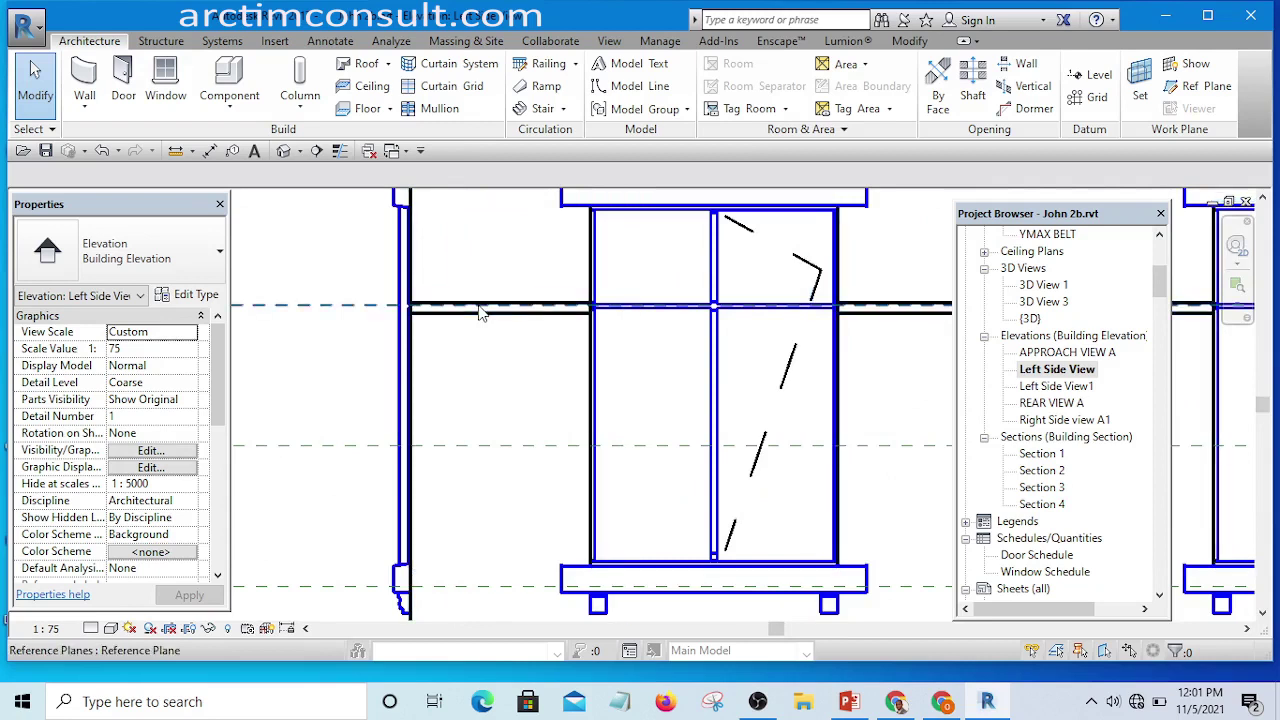
pyautogui.press('Tab')
pyautogui.press('Tab')
pyautogui.press('Tab')
pyautogui.press('Tab')
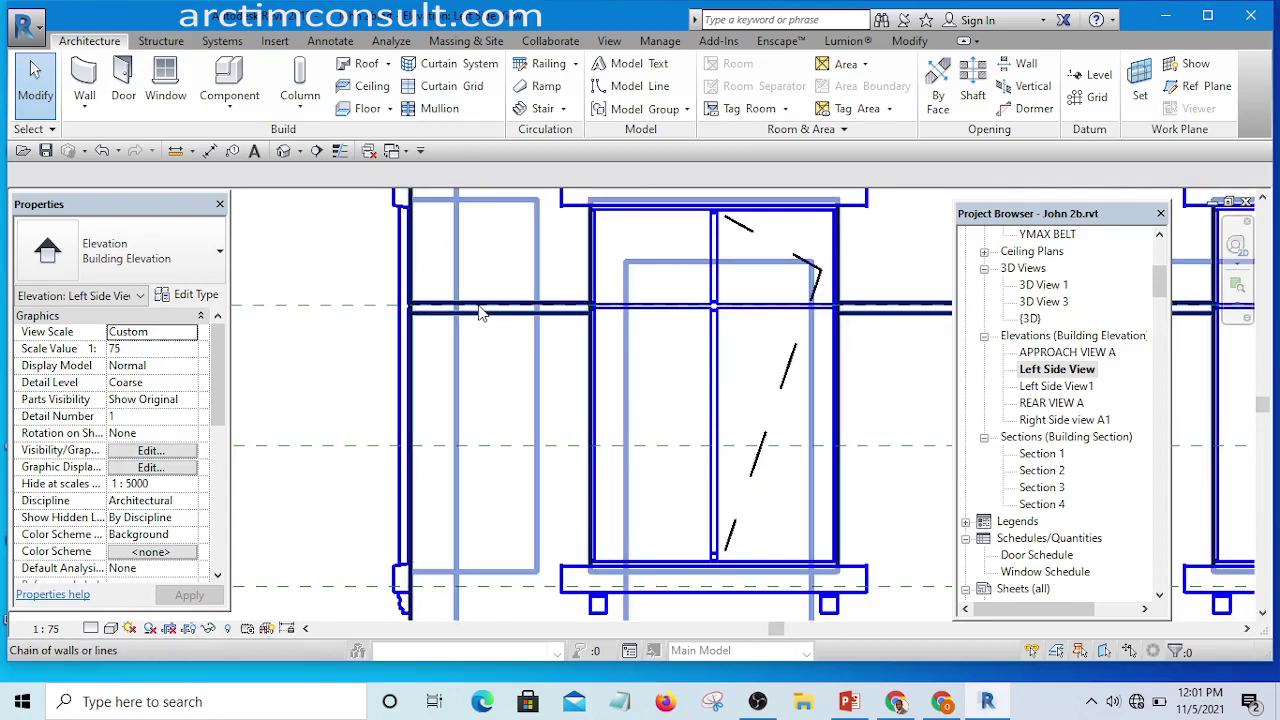
pyautogui.press('Tab')
pyautogui.press('Tab')
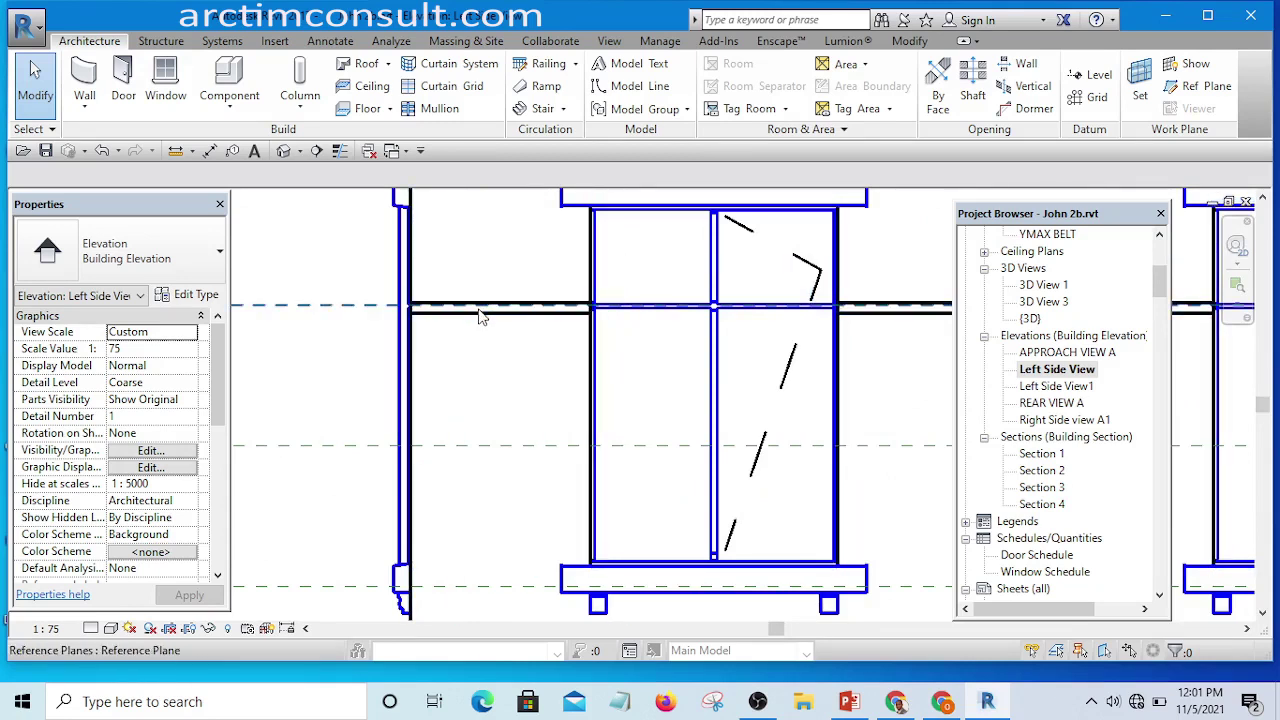
pyautogui.press('Tab')
pyautogui.press('Tab')
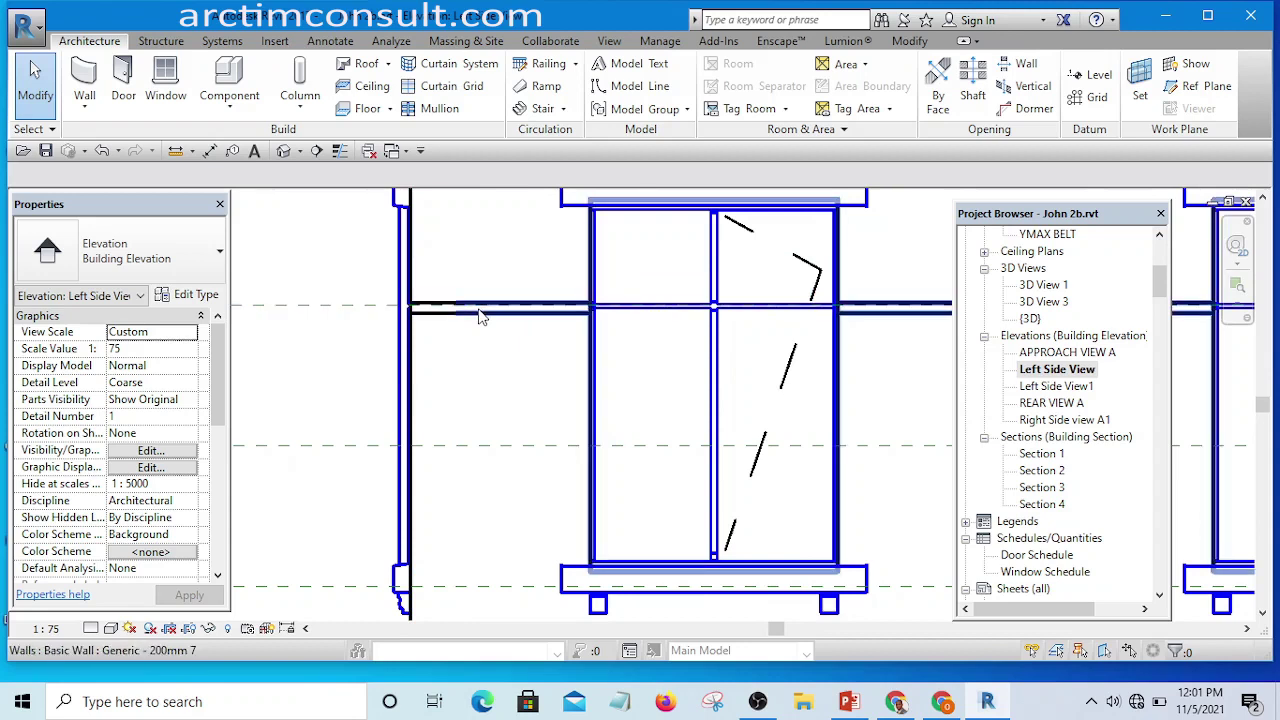
pyautogui.press('Tab')
pyautogui.press('Tab')
pyautogui.press('Tab')
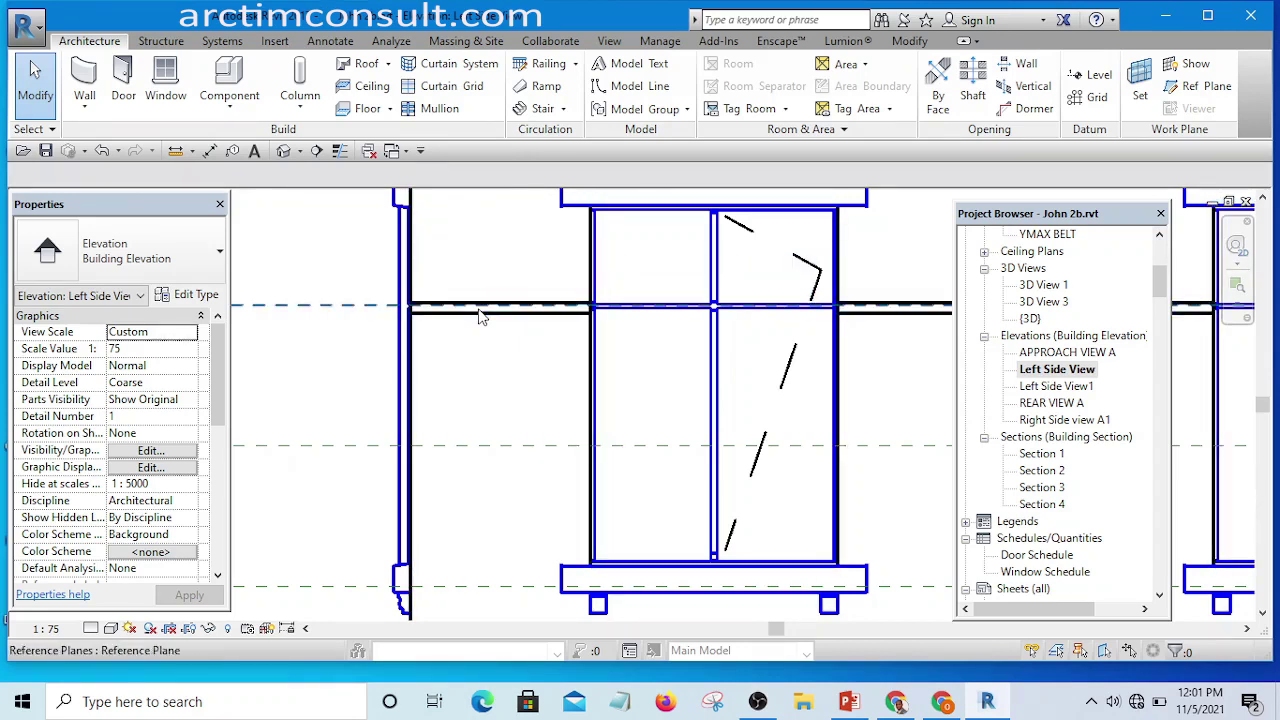
pyautogui.press('Tab')
pyautogui.press('Tab')
pyautogui.press('Tab')
pyautogui.press('Tab')
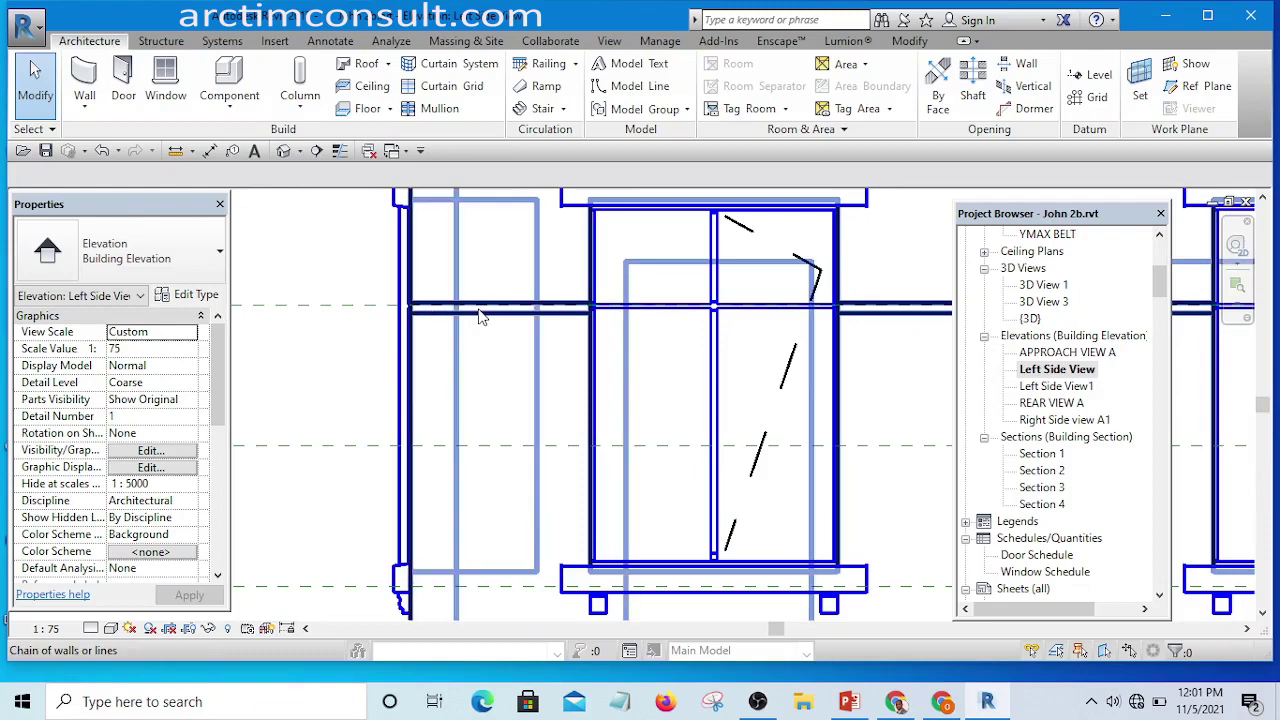
pyautogui.press('Tab')
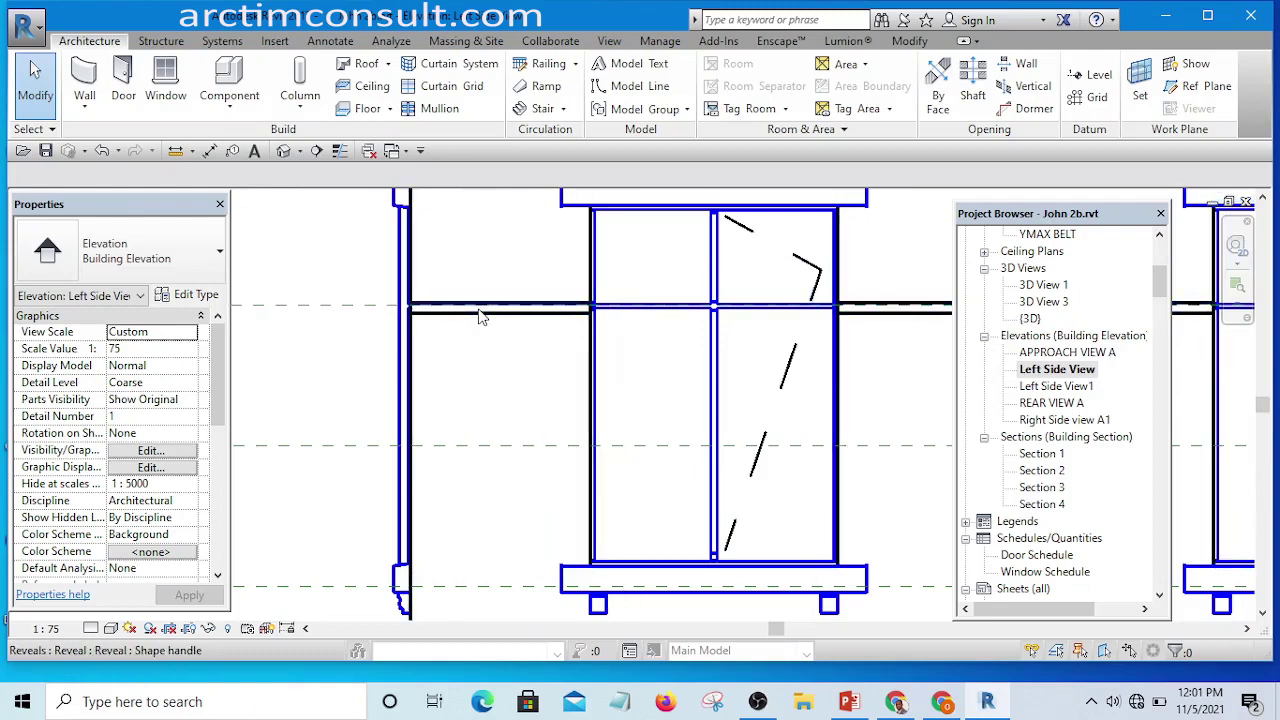
pyautogui.click(480, 317)
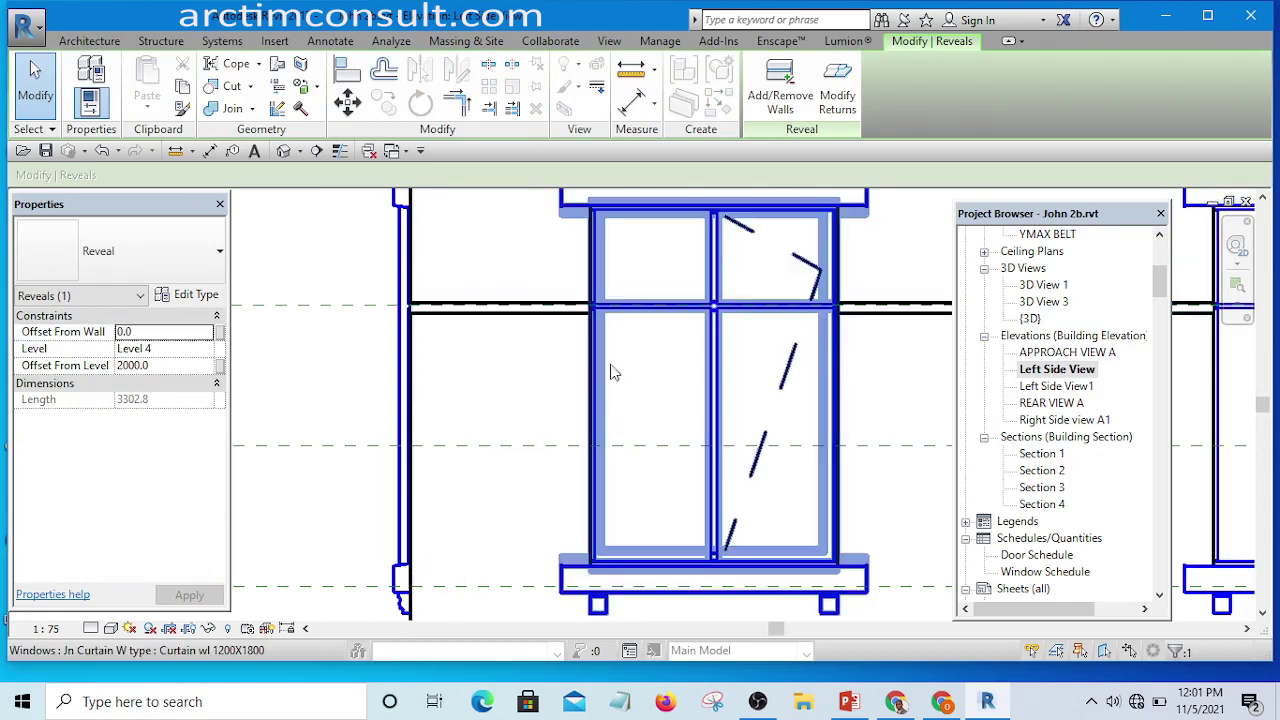
pyautogui.click(266, 246)
pyautogui.scroll(-3, 360, 262)
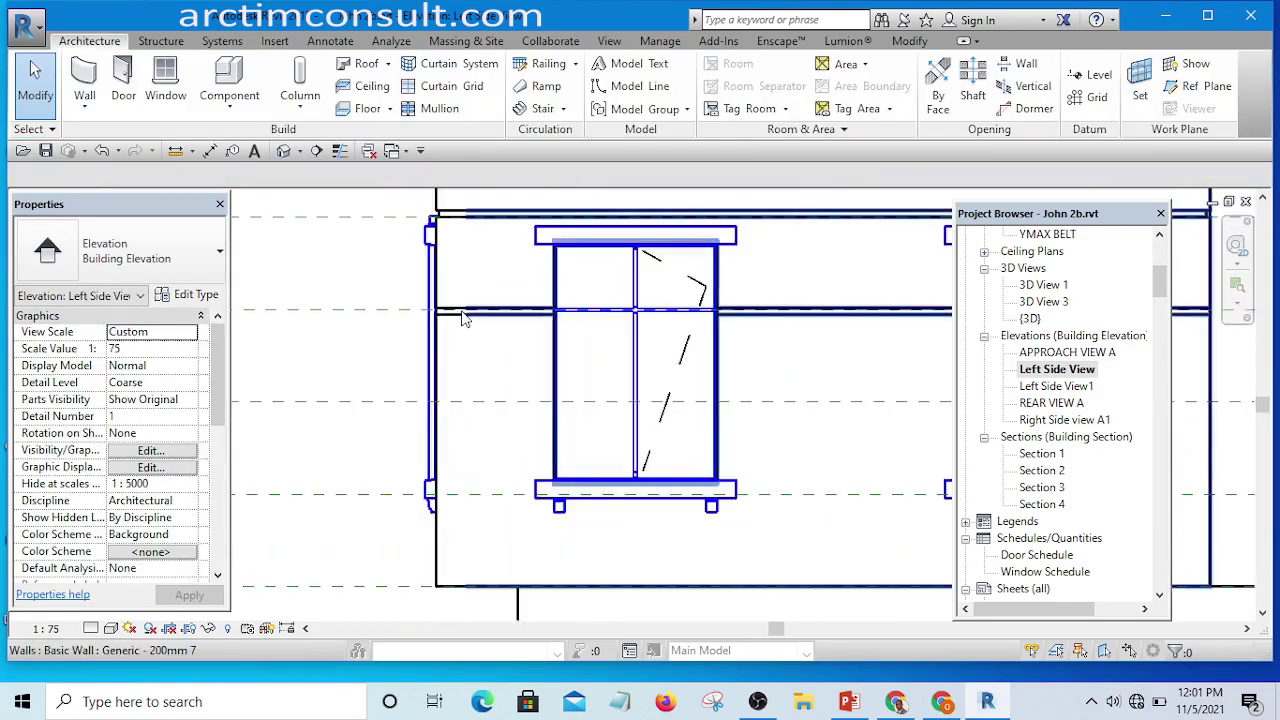
# - In the default 3D view, create a similar horizontal reveal from the one across the windows and place it about 1300 mm above Level 4
pyautogui.click(283, 151)
pyautogui.scroll(4, 532, 468)
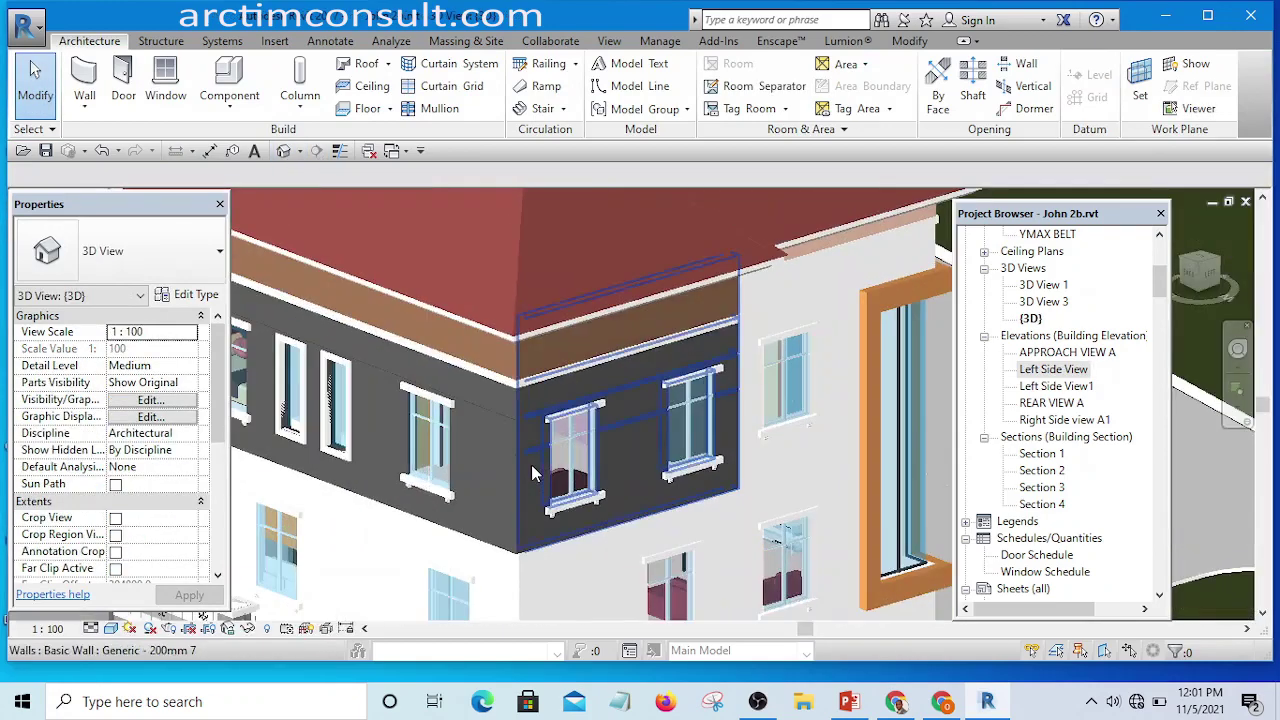
pyautogui.keyDown('shift'); pyautogui.moveTo(531, 464); pyautogui.dragTo(631, 441, button='middle'); pyautogui.keyUp('shift')
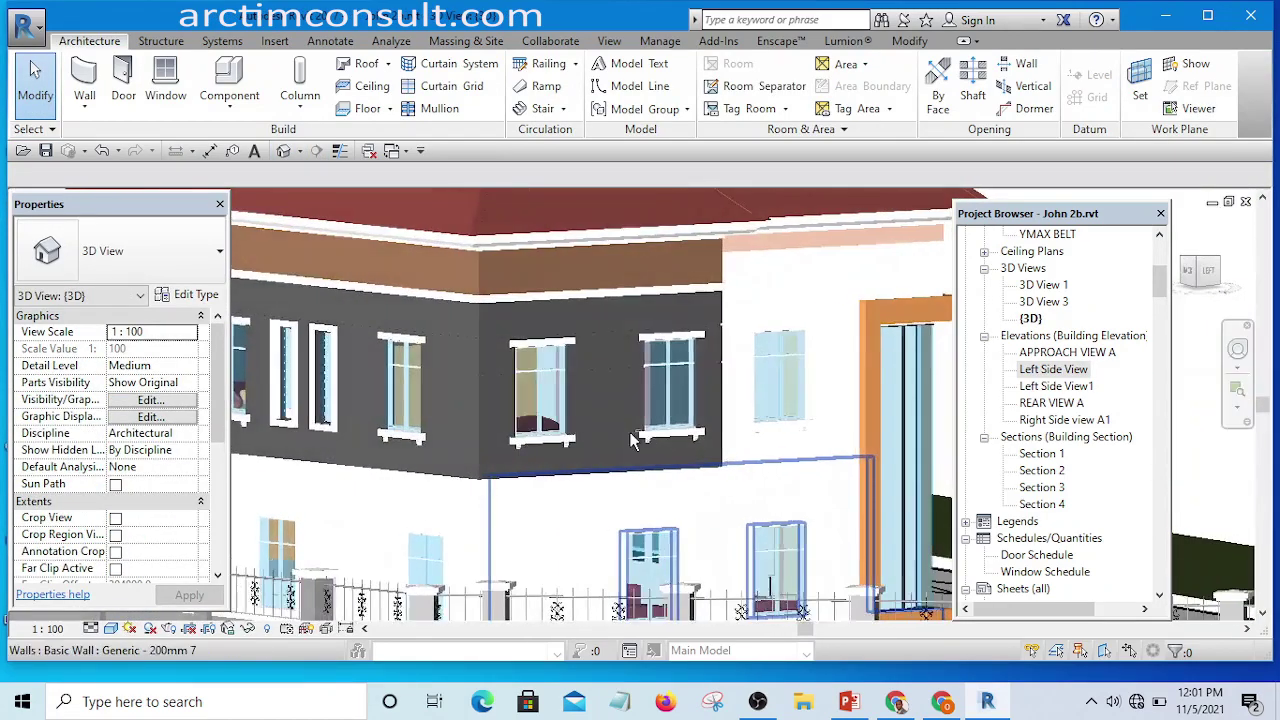
pyautogui.scroll(1, 631, 441)
pyautogui.scroll(3, 473, 374)
pyautogui.scroll(2, 539, 413)
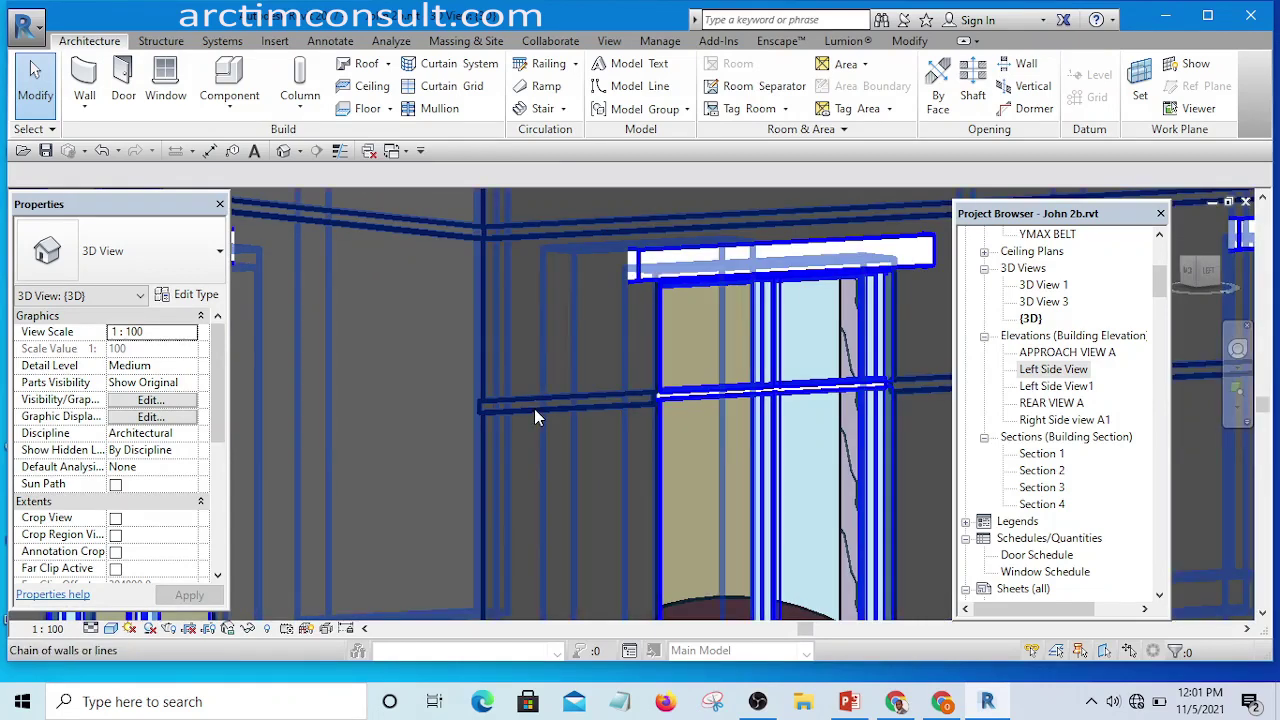
pyautogui.press('Tab')
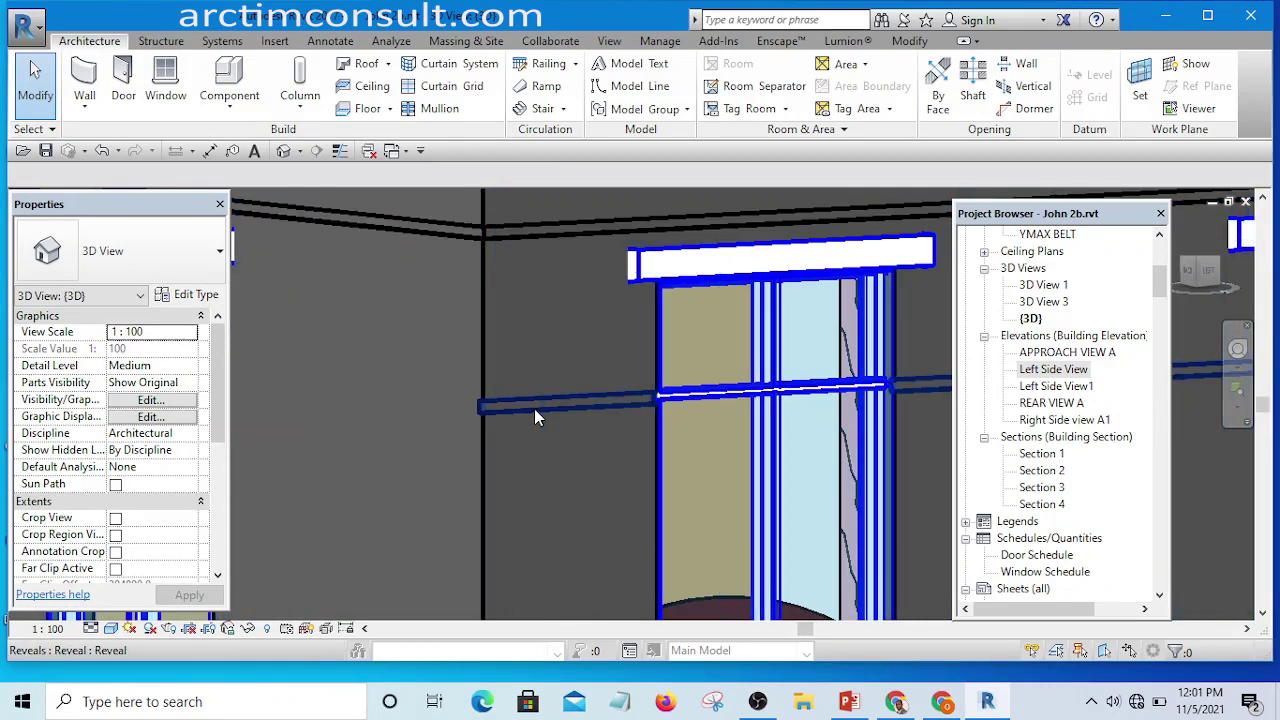
pyautogui.click(535, 412)
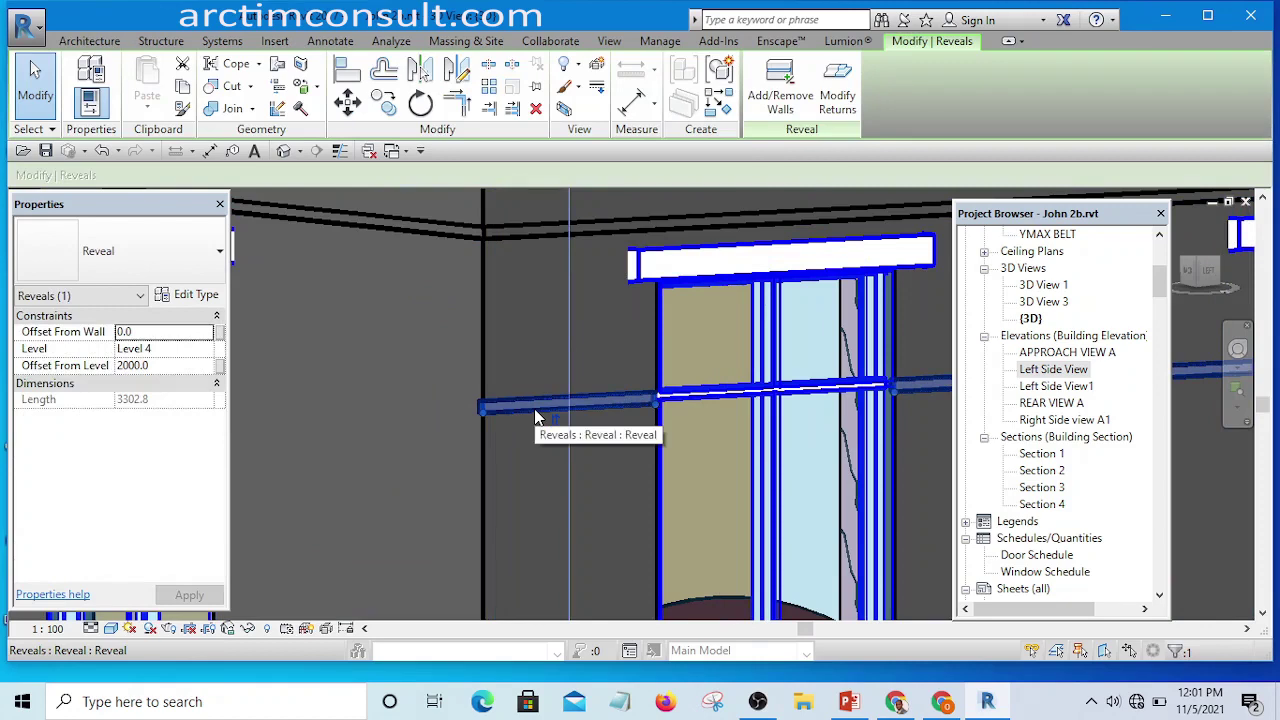
pyautogui.scroll(-5, 578, 358)
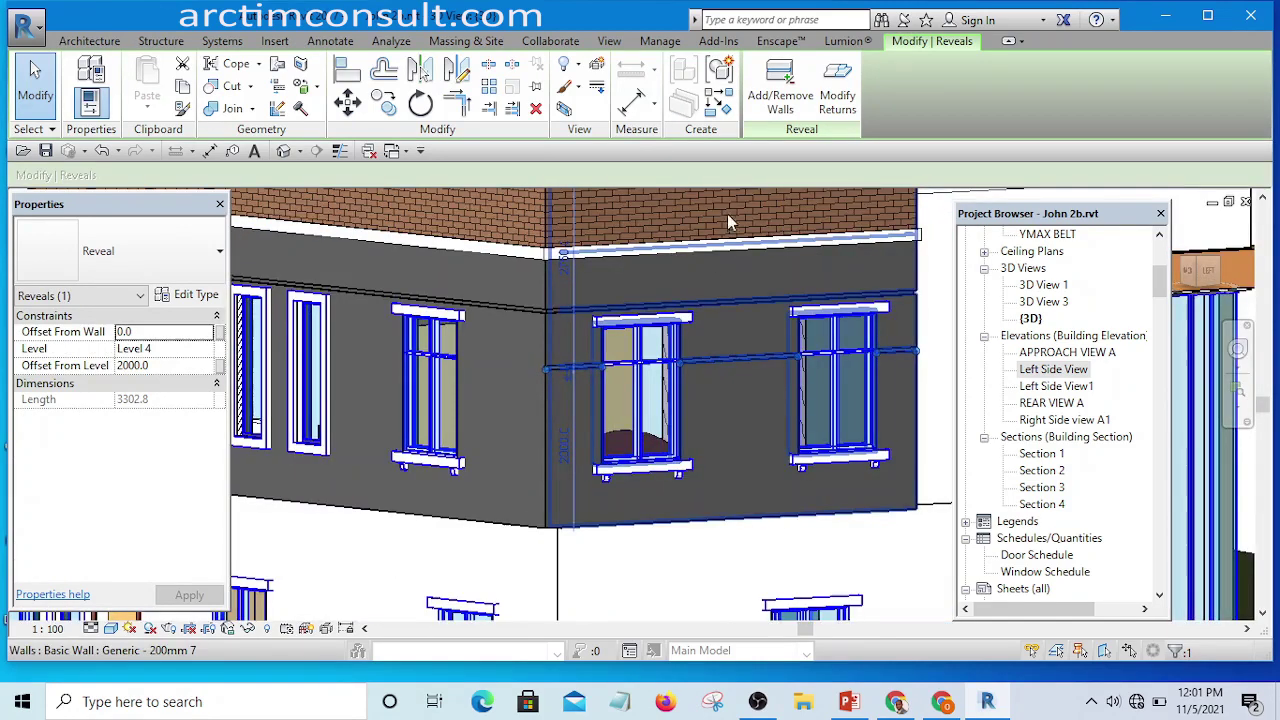
pyautogui.click(716, 102)
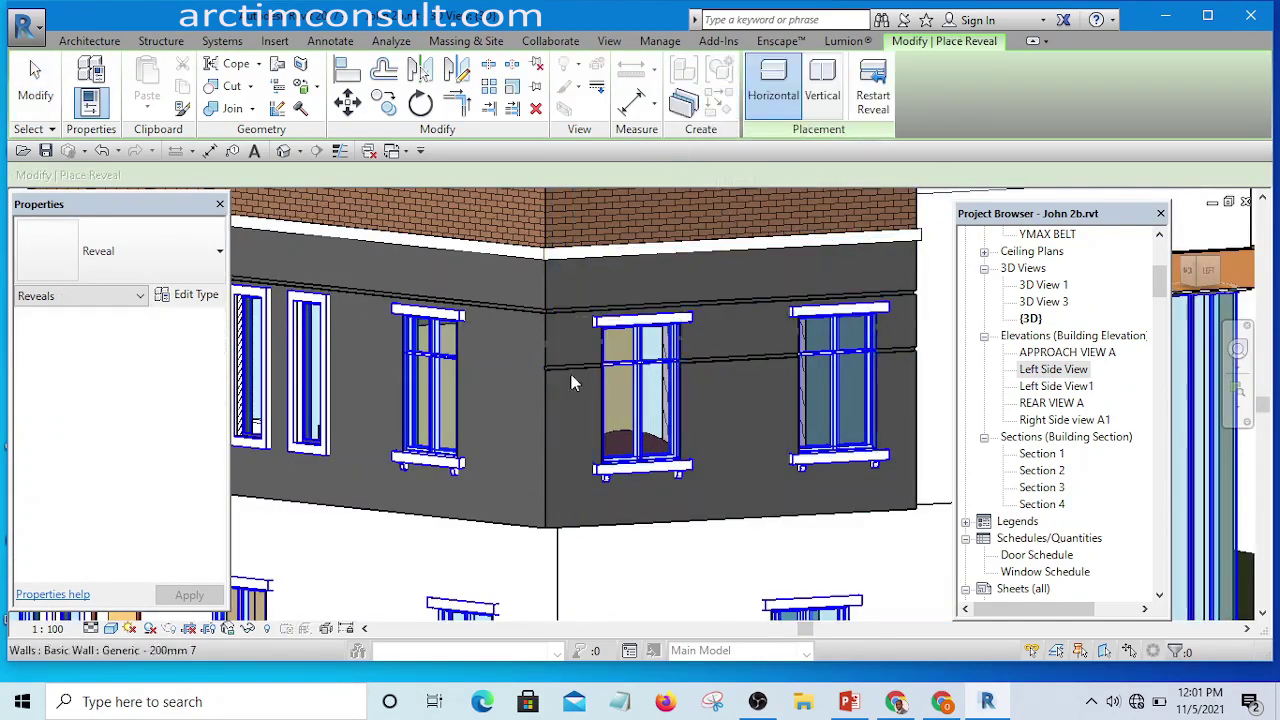
pyautogui.scroll(3, 572, 382)
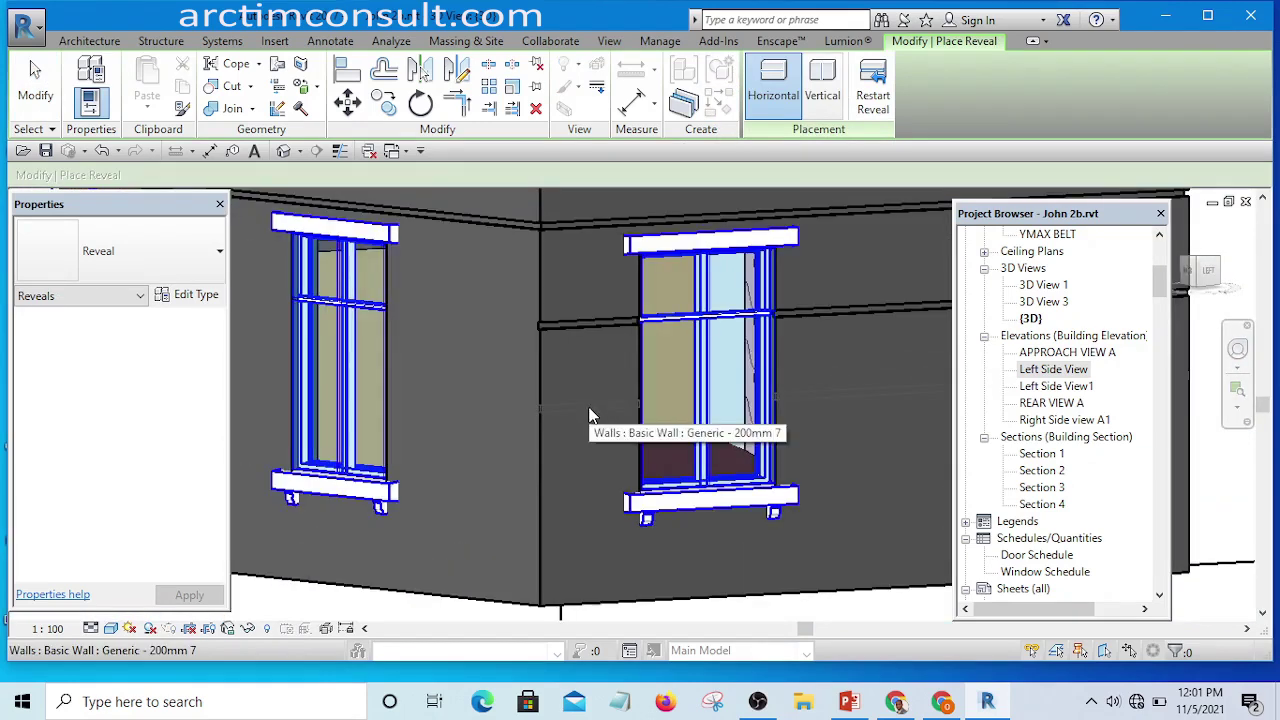
pyautogui.click(588, 425)
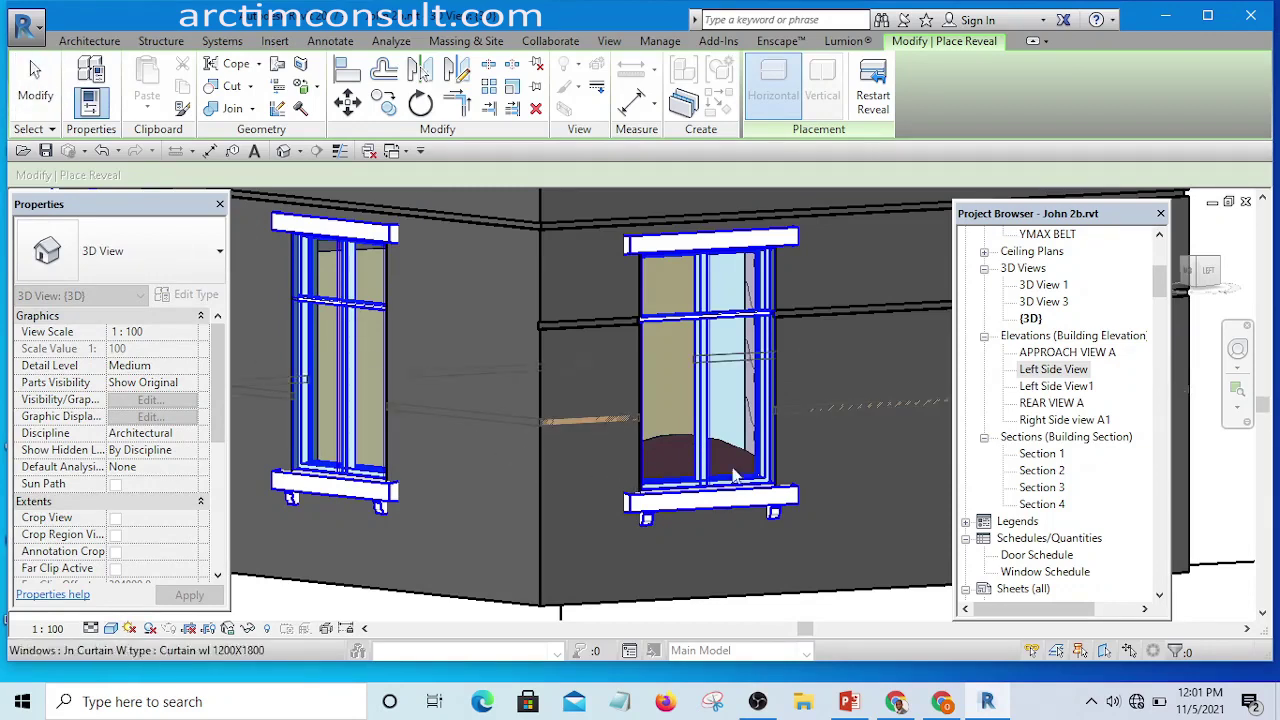
pyautogui.scroll(-4, 569, 377)
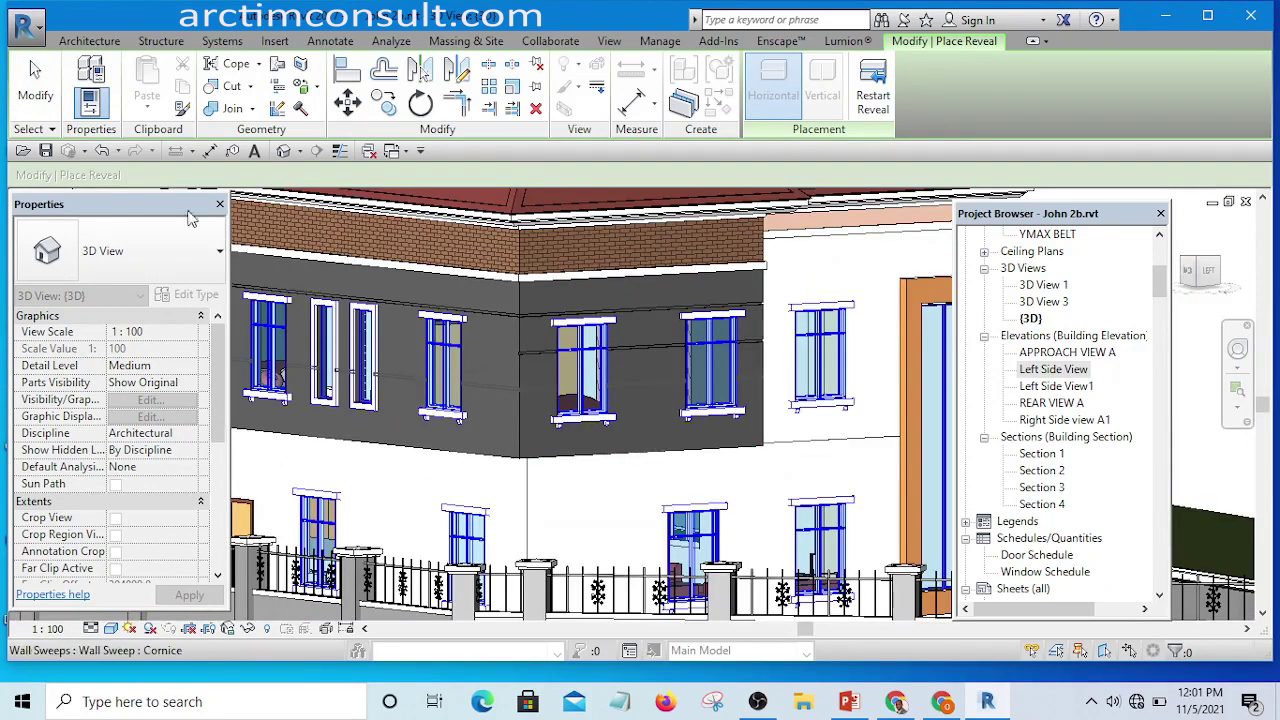
pyautogui.click(35, 72)
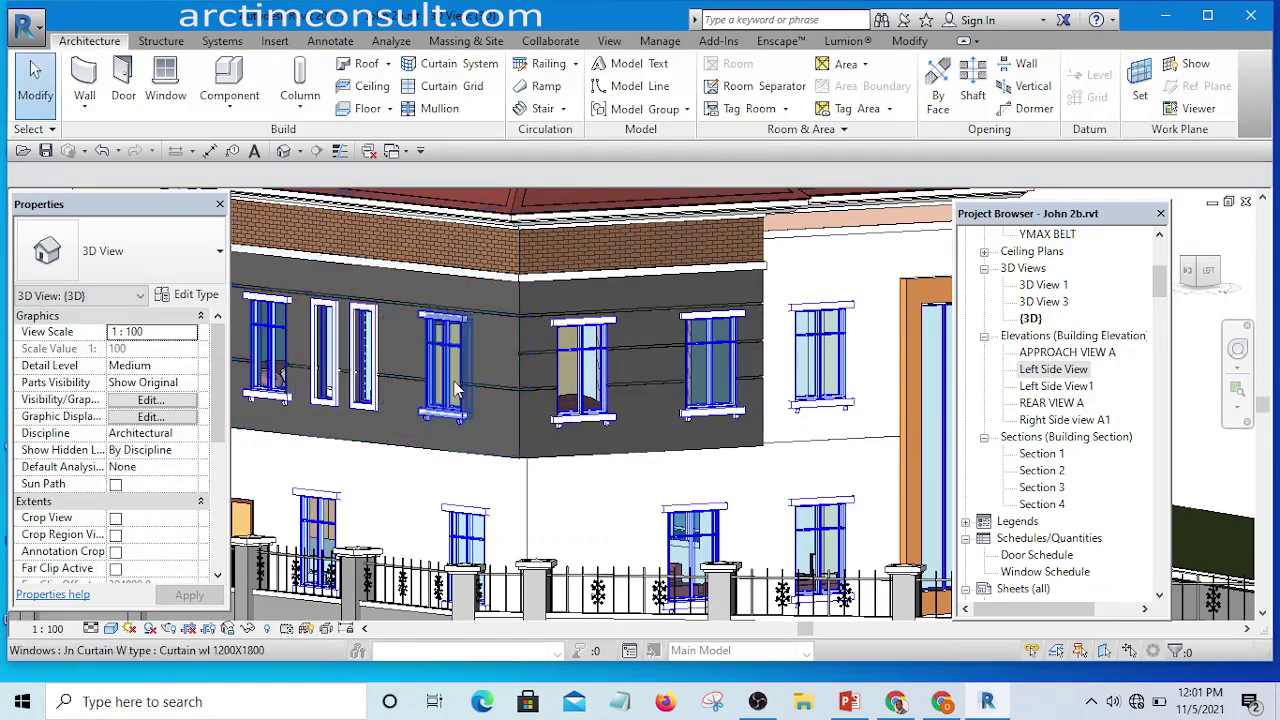
# - Create a similar horizontal reveal from the lowest one and place it further down the dark wall, near window-sill height
pyautogui.scroll(5, 535, 400)
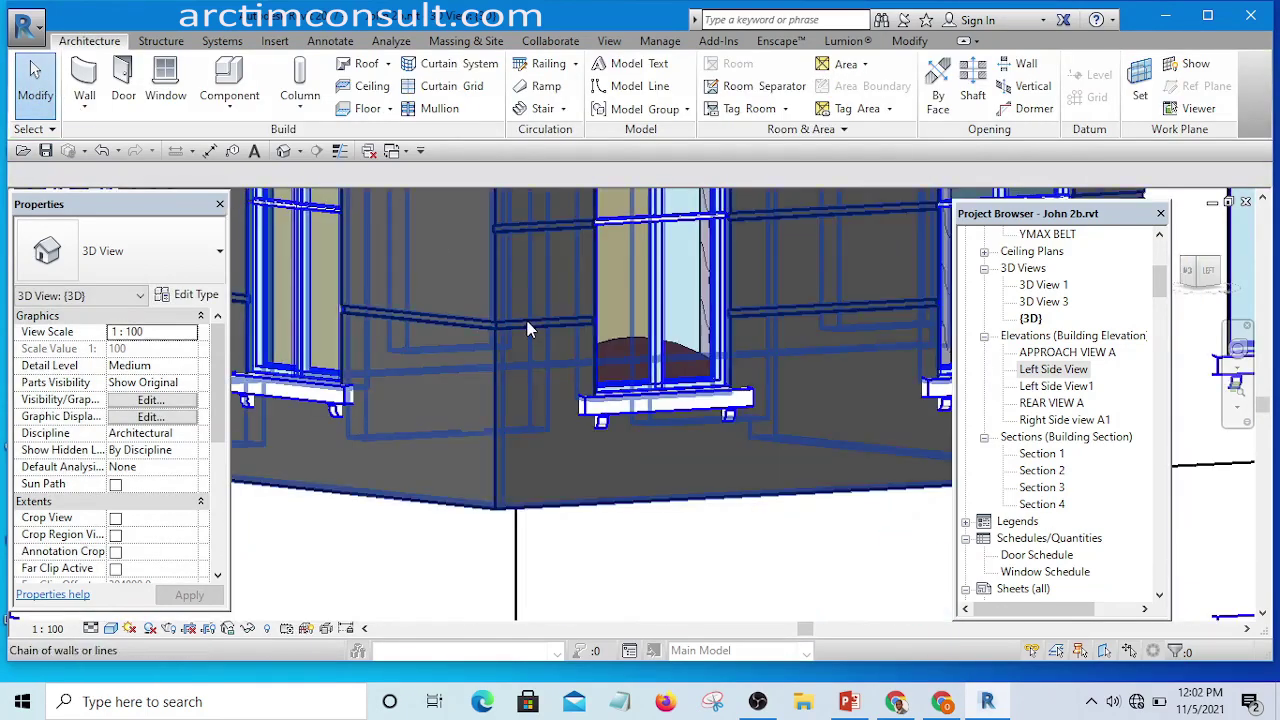
pyautogui.click(530, 330)
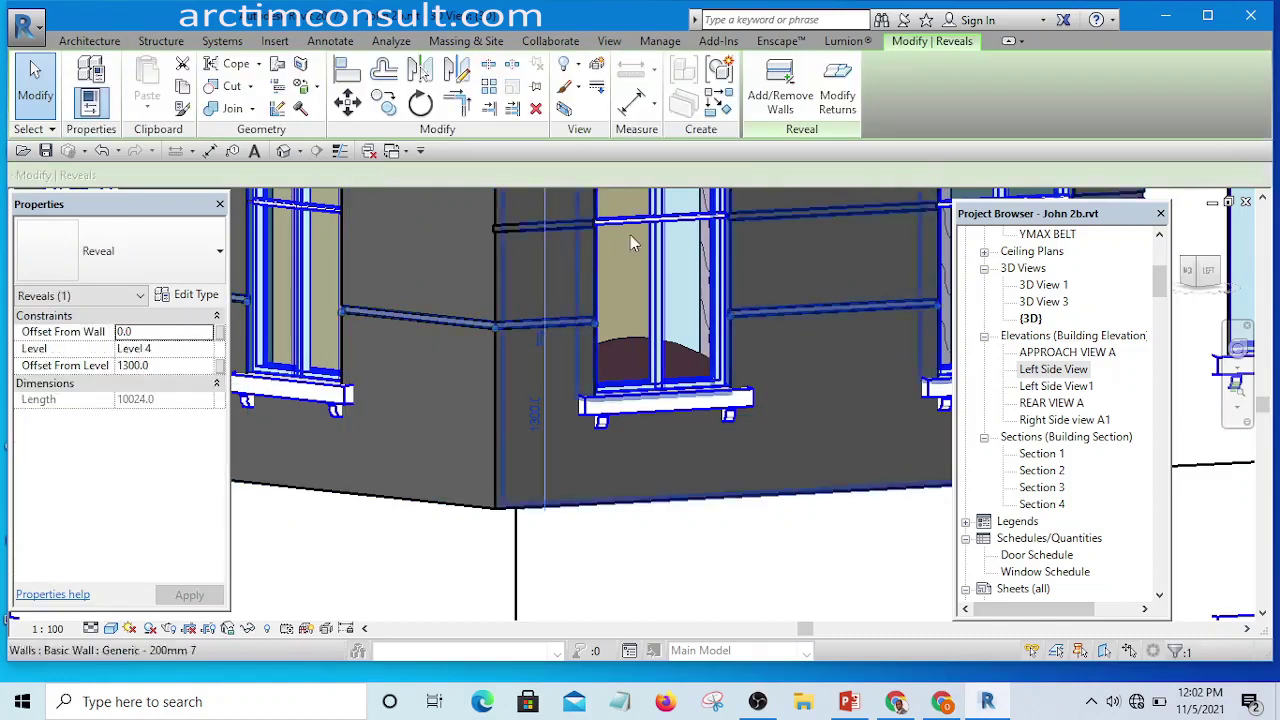
pyautogui.click(722, 106)
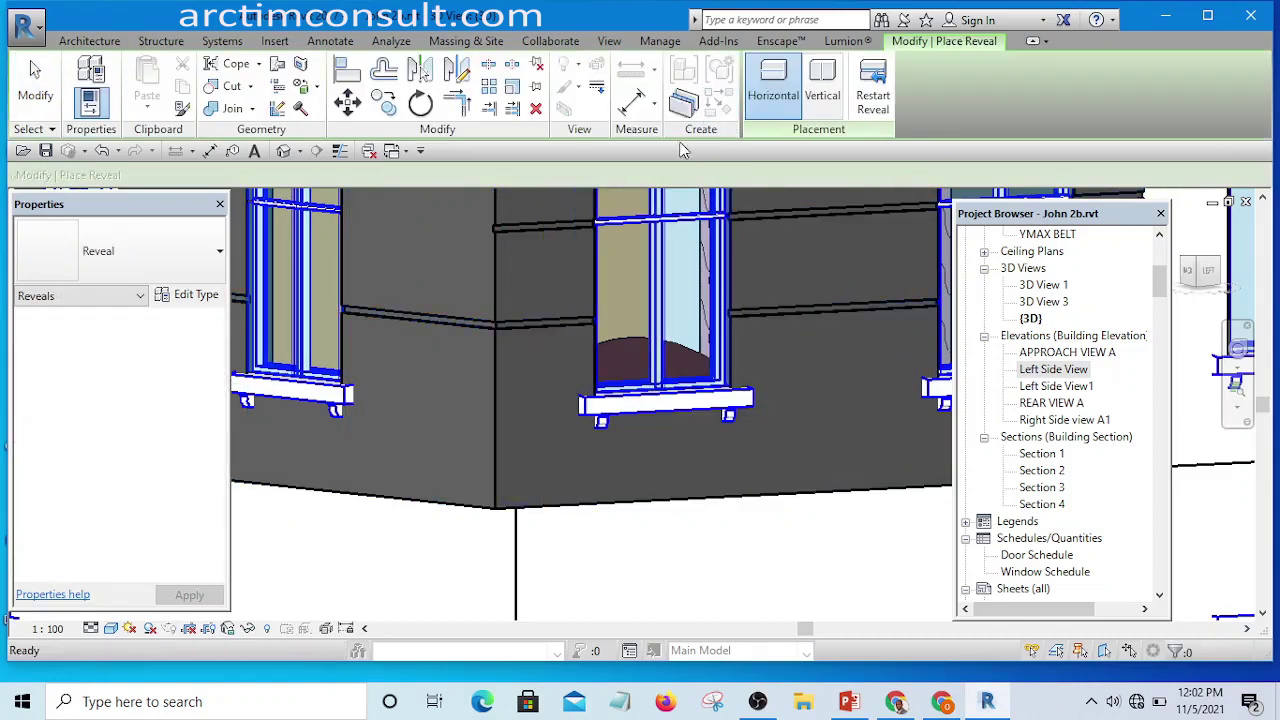
pyautogui.click(516, 405)
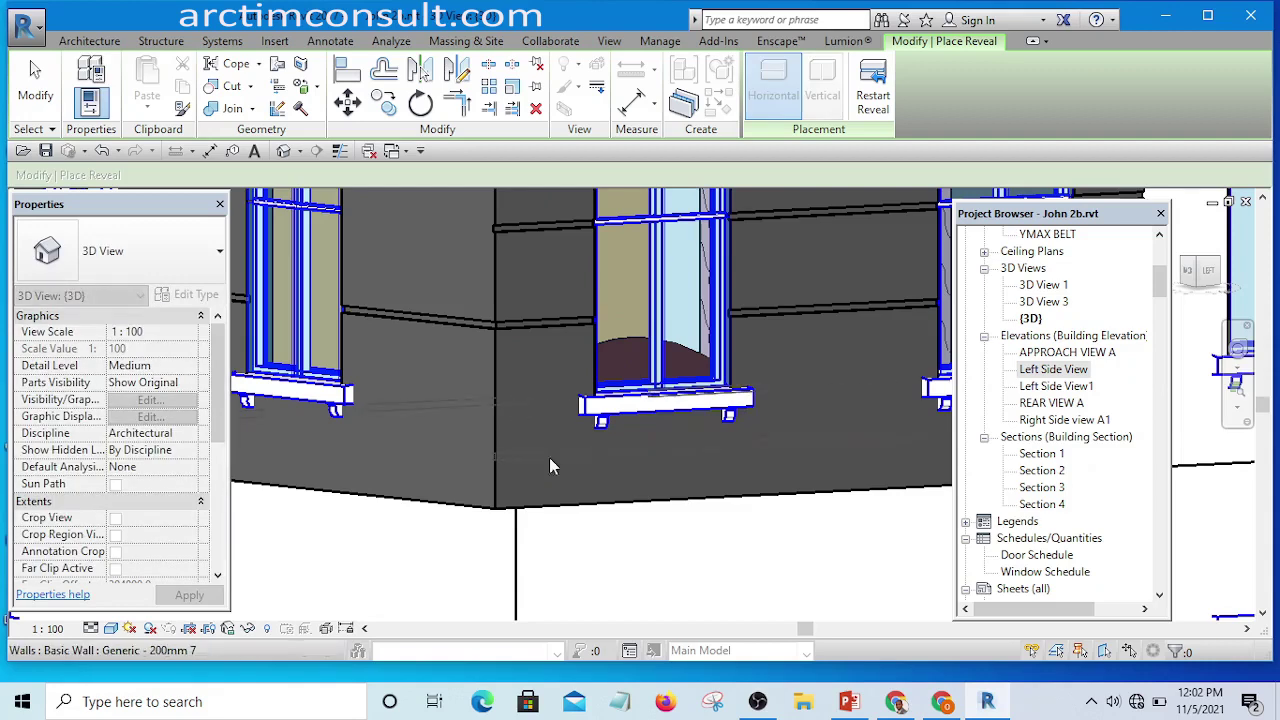
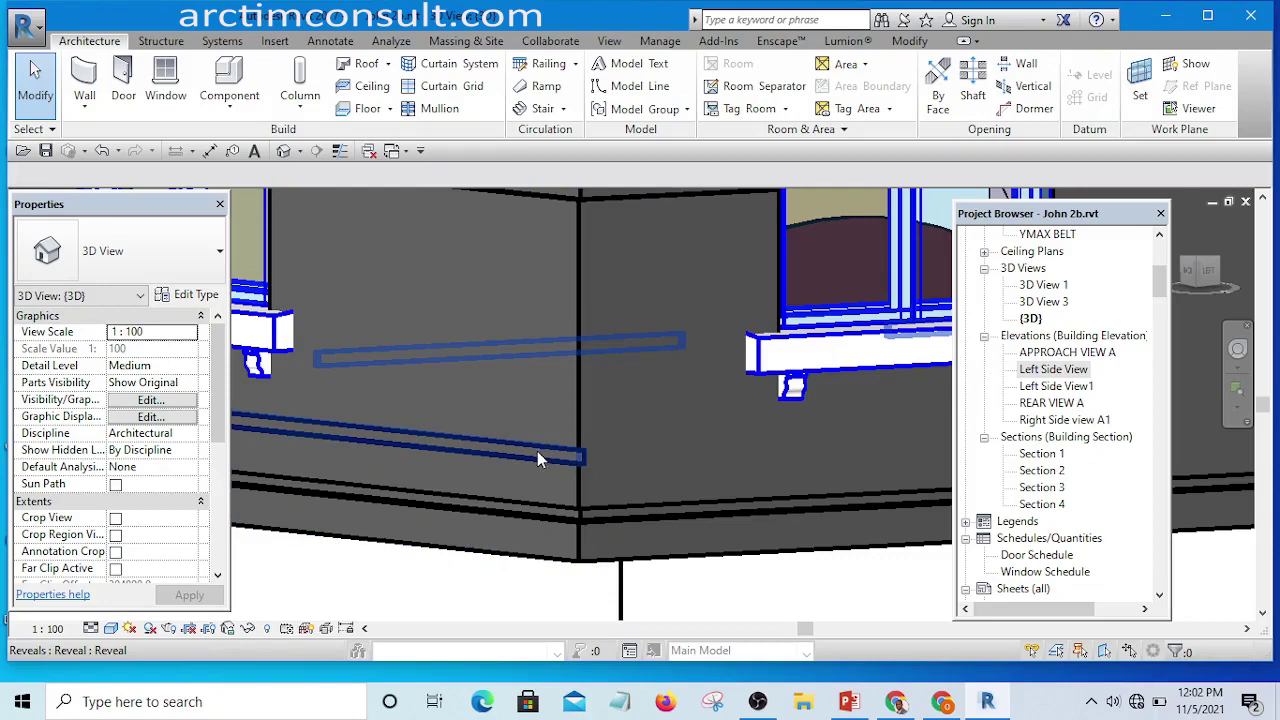
# - Delete the stray horizontal reveal just above the lowest groove that stops at the corner of the dark walls
pyautogui.click(536, 455)
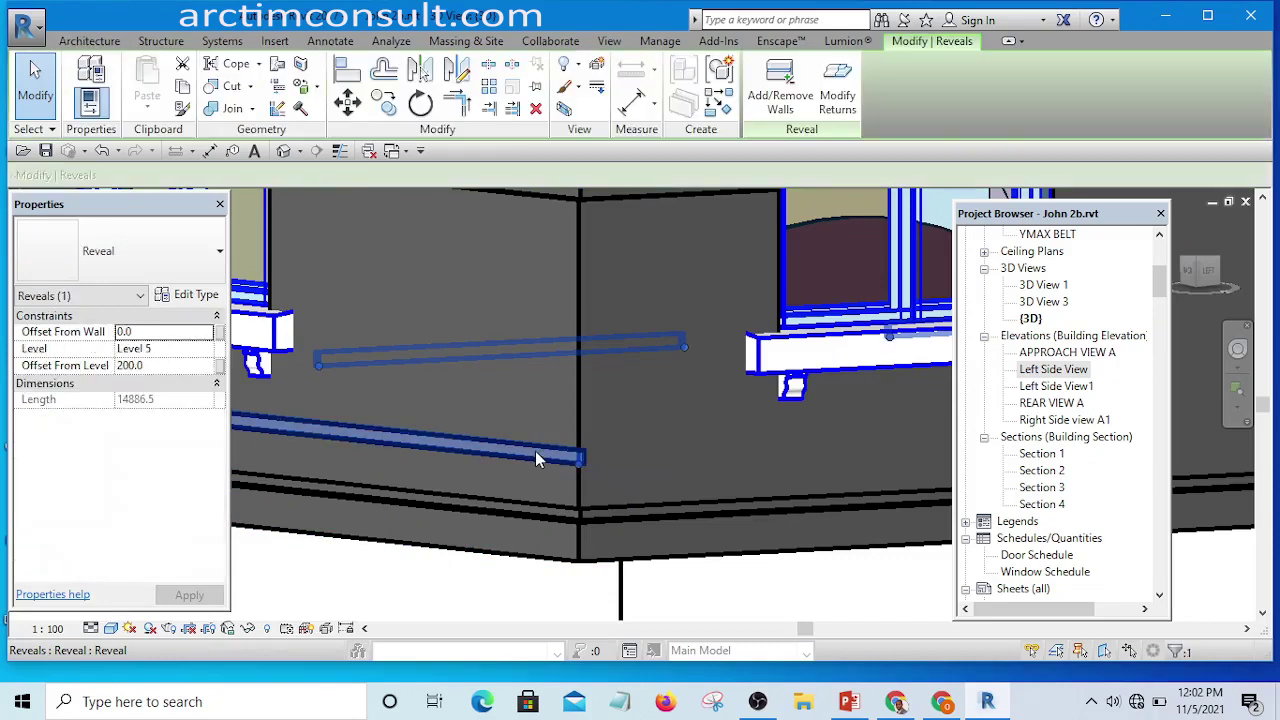
pyautogui.click(536, 108)
# - Select the lowest reveal along the base of the dark walls and examine its level and offset properties
pyautogui.keyDown('shift'); pyautogui.moveTo(680, 370); pyautogui.dragTo(662, 480, button='middle'); pyautogui.keyUp('shift')
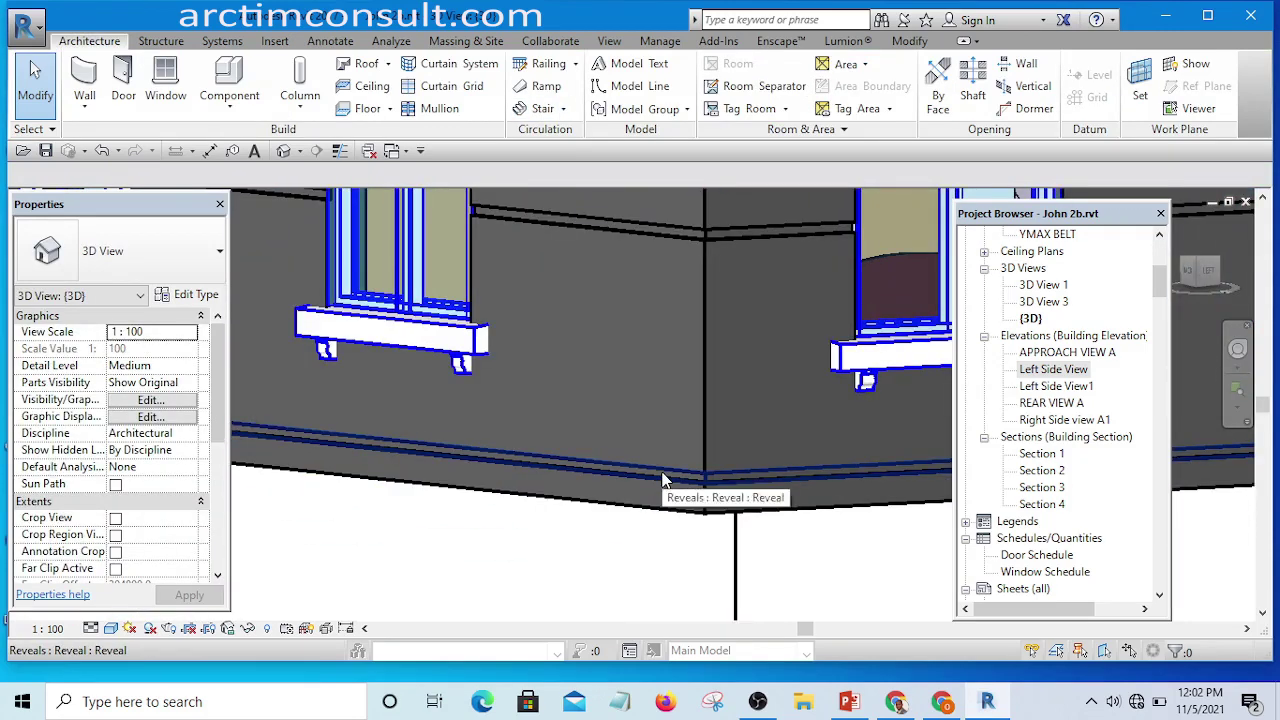
pyautogui.press('Tab')
pyautogui.press('Tab')
pyautogui.press('Tab')
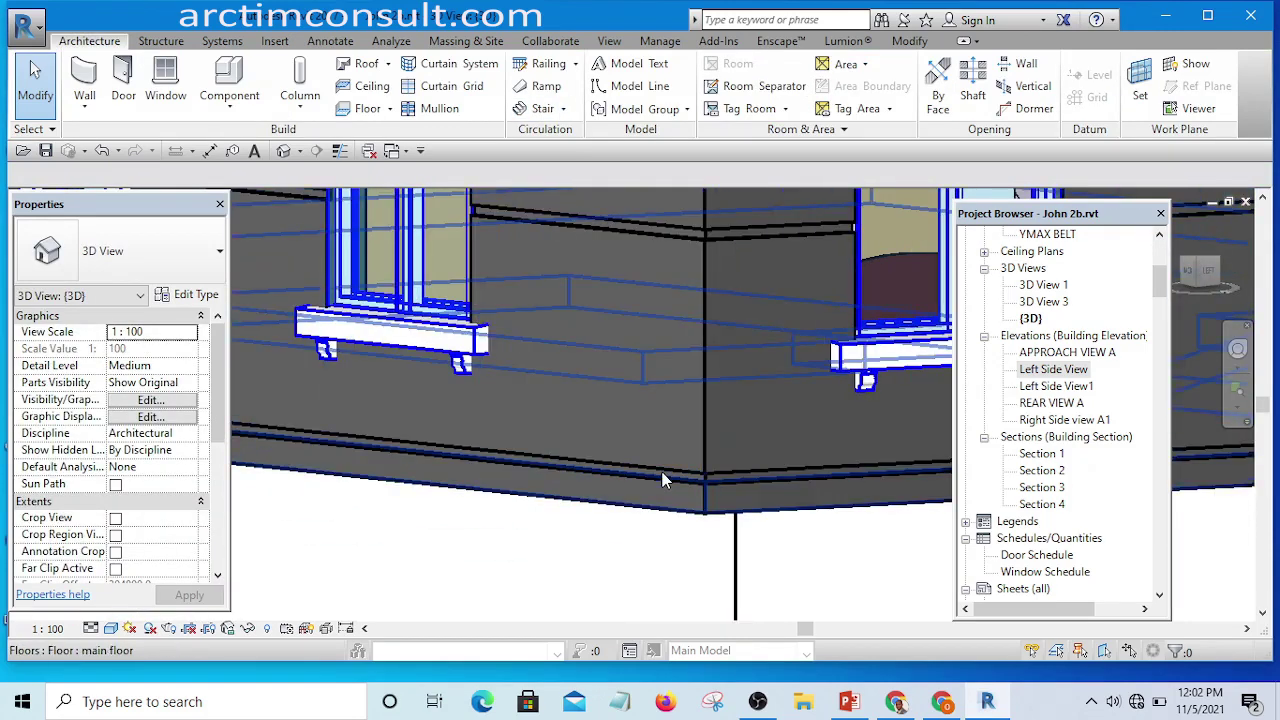
pyautogui.press('Tab')
pyautogui.click(662, 480)
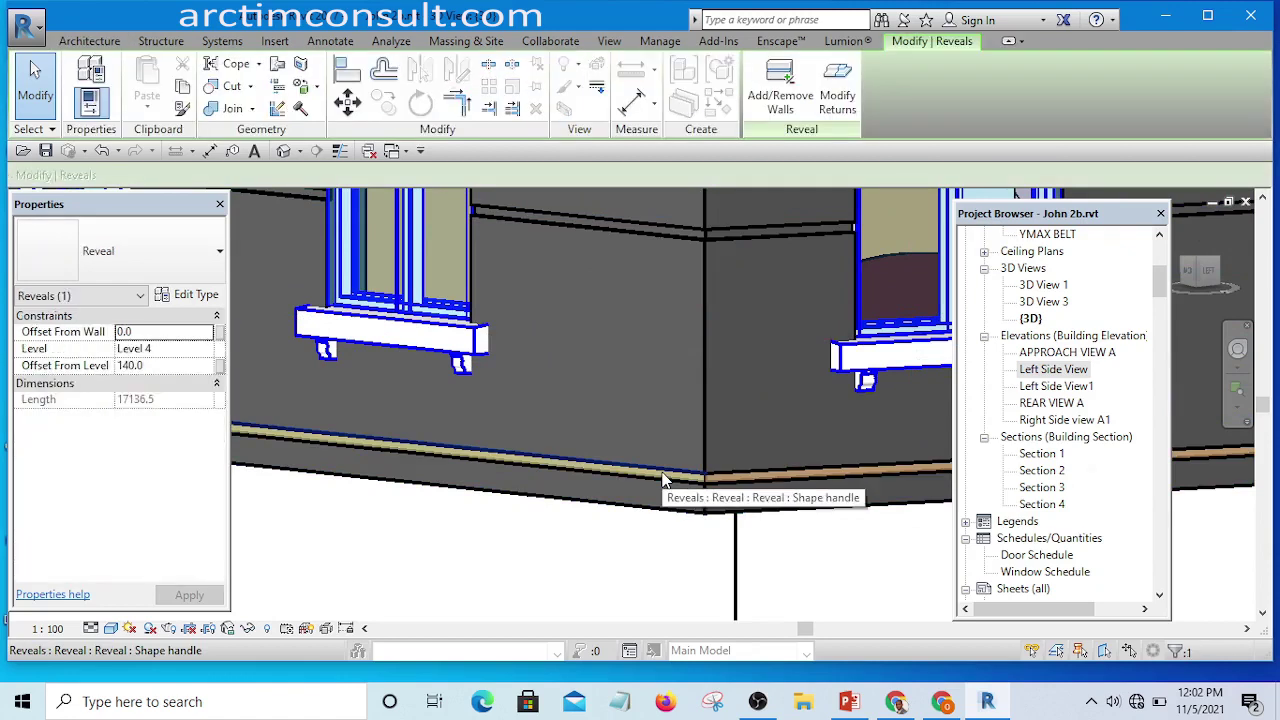
pyautogui.click(540, 554)
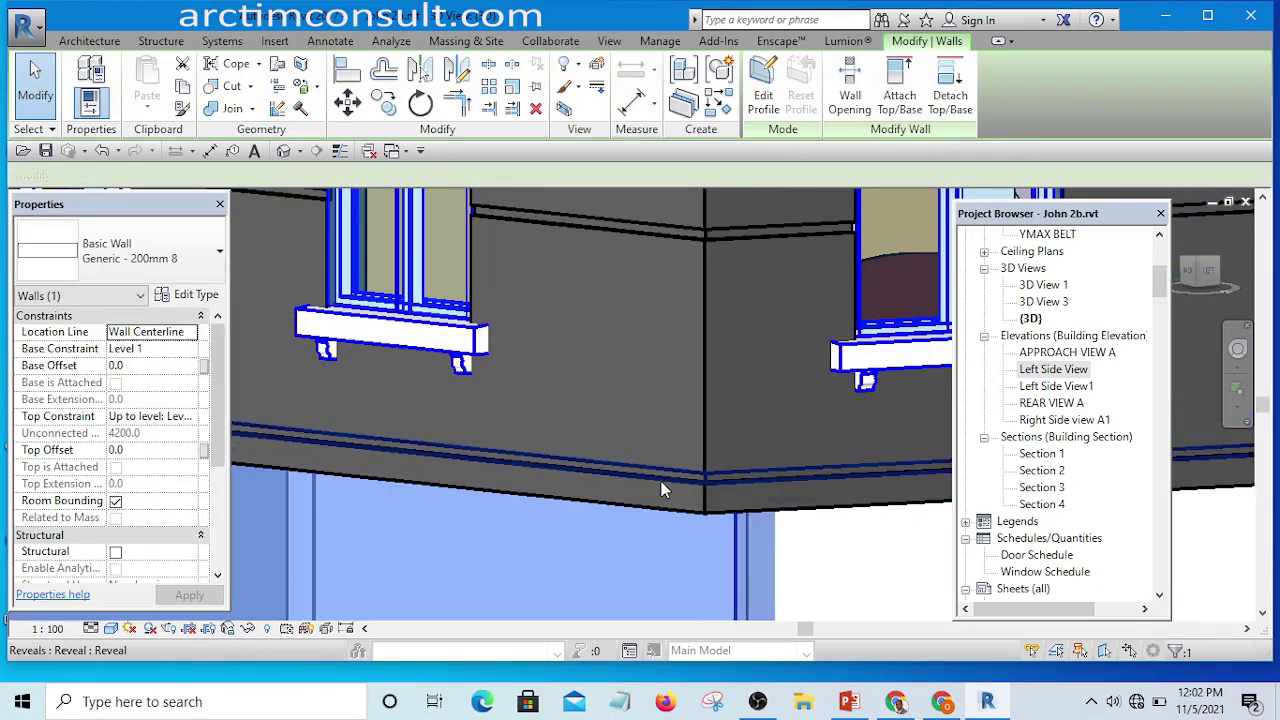
pyautogui.press('Tab')
pyautogui.press('Tab')
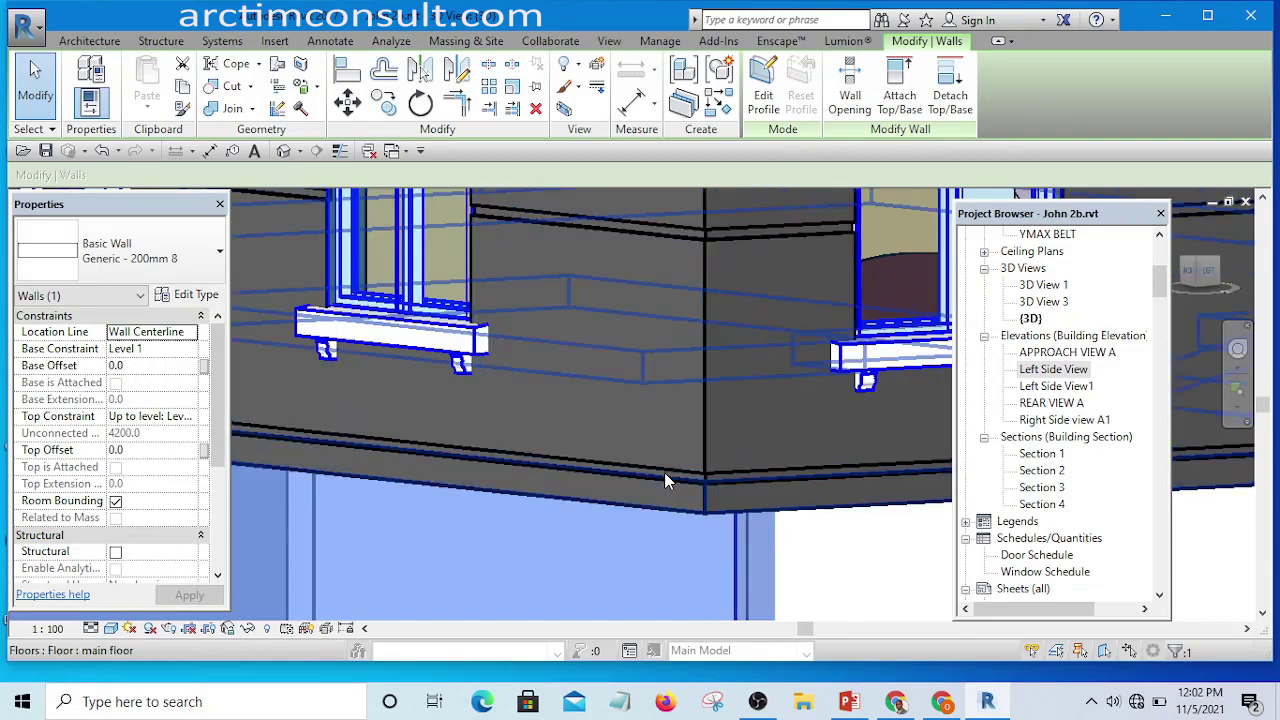
pyautogui.press('Tab')
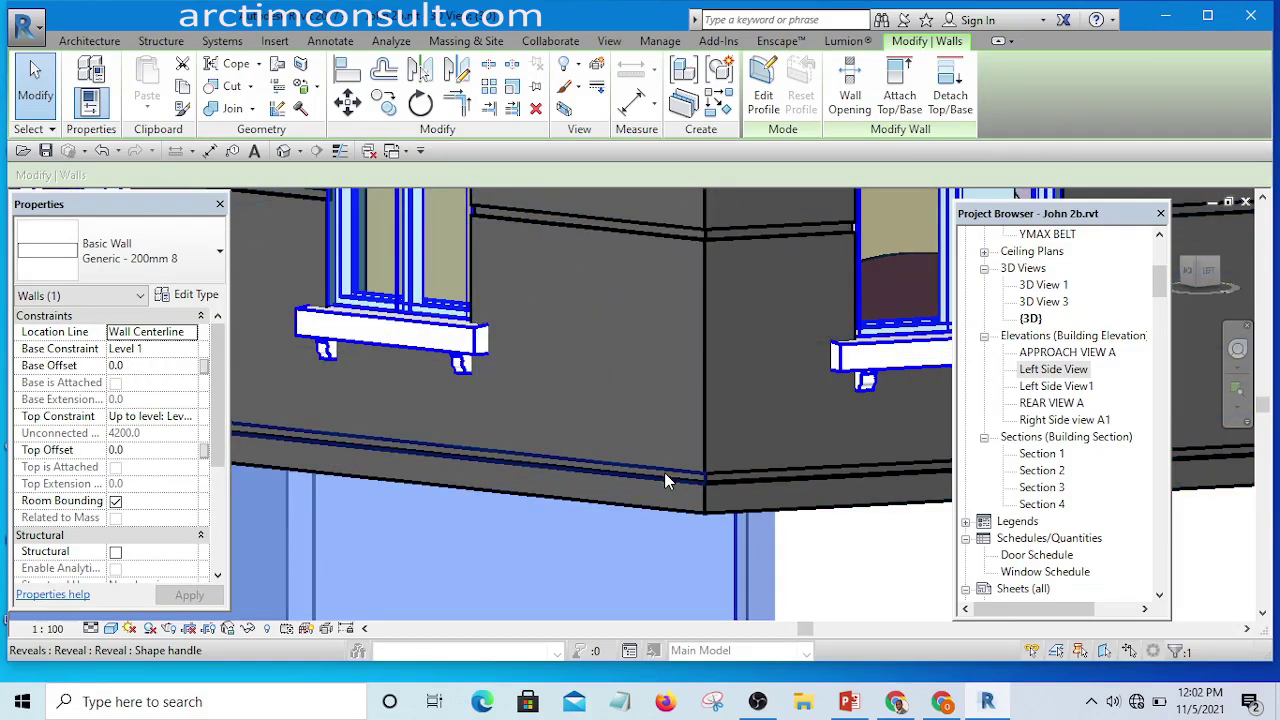
pyautogui.click(664, 474)
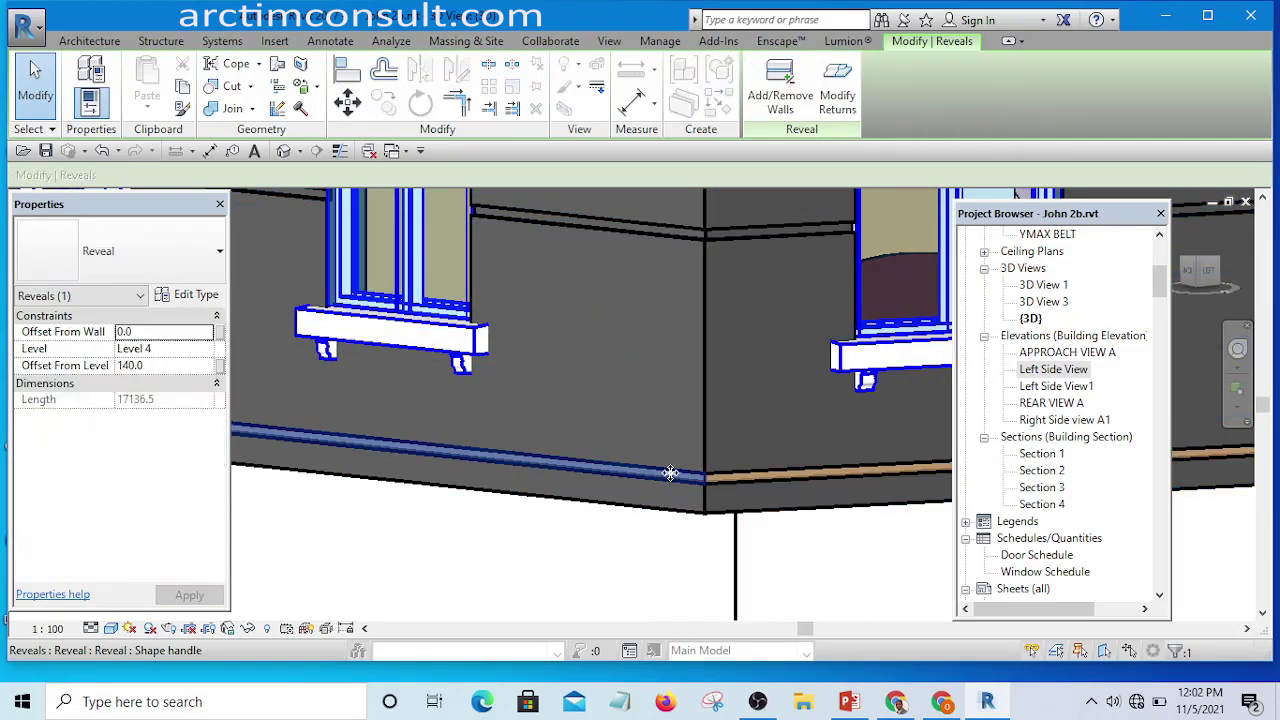
pyautogui.moveTo(670, 472); pyautogui.dragTo(585, 560)
pyautogui.click(677, 456)
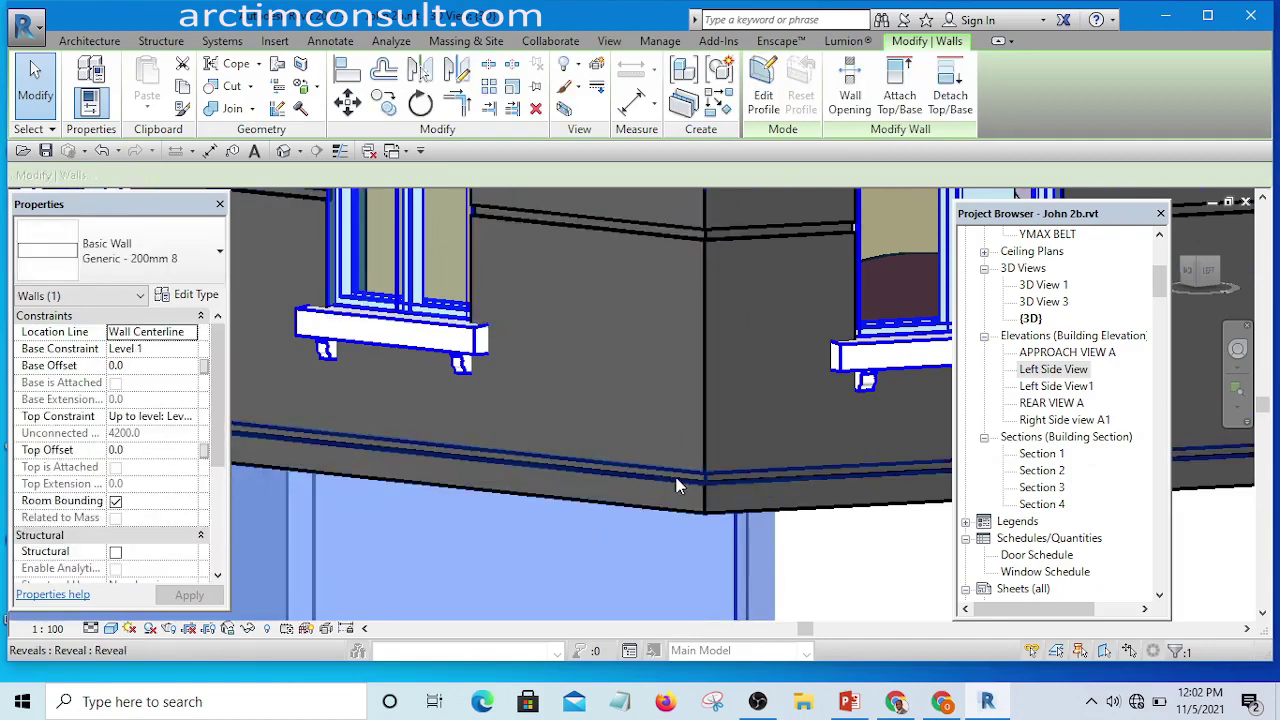
pyautogui.press('Tab')
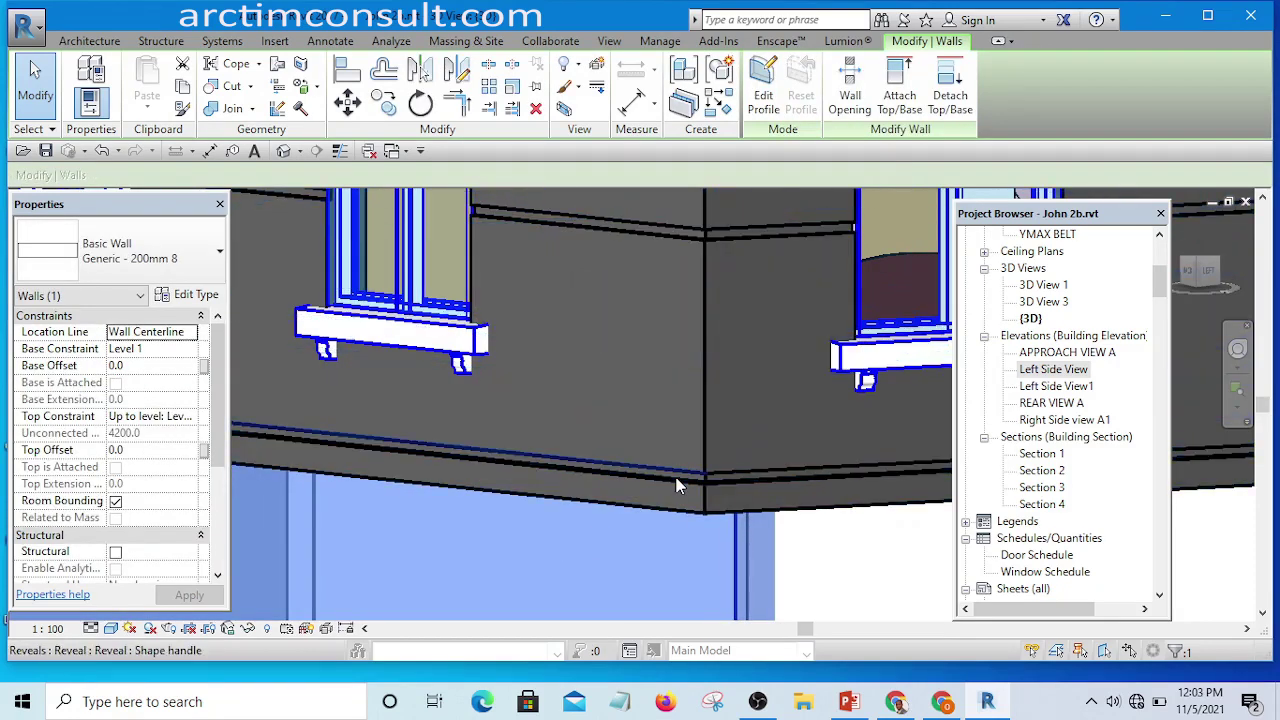
pyautogui.click(677, 486)
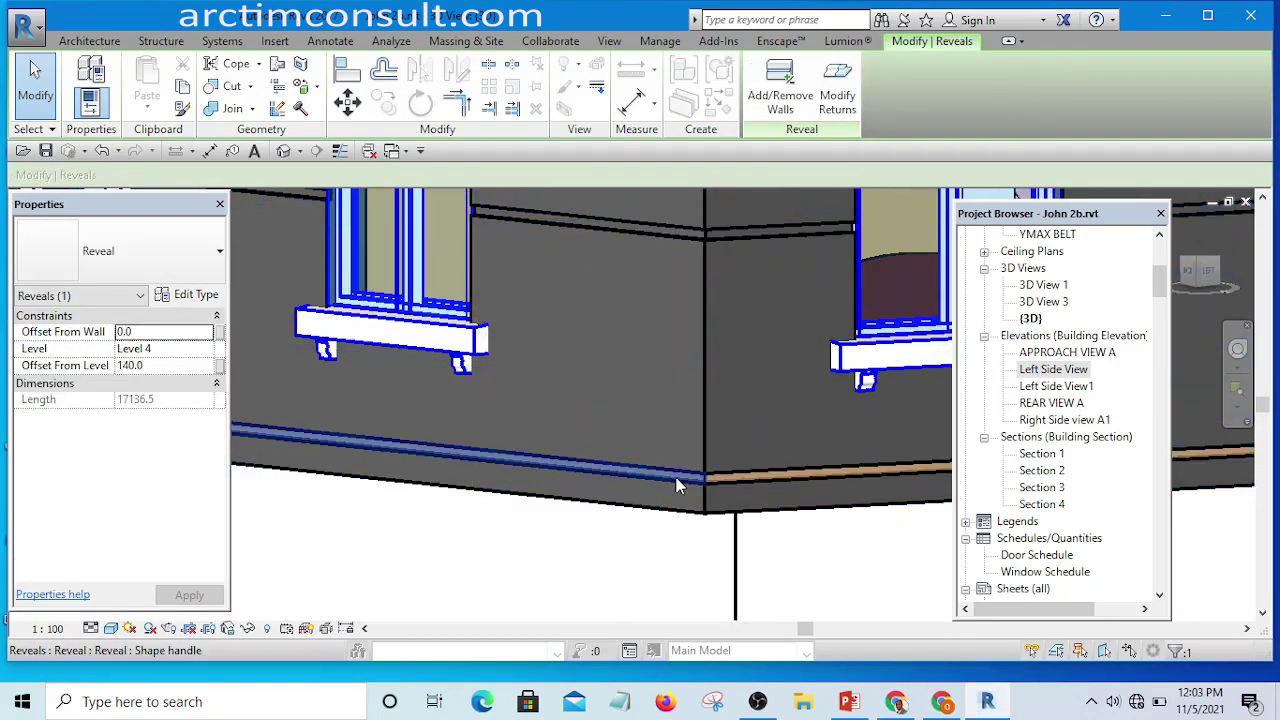
pyautogui.scroll(-3, 680, 463)
pyautogui.scroll(-2, 823, 523)
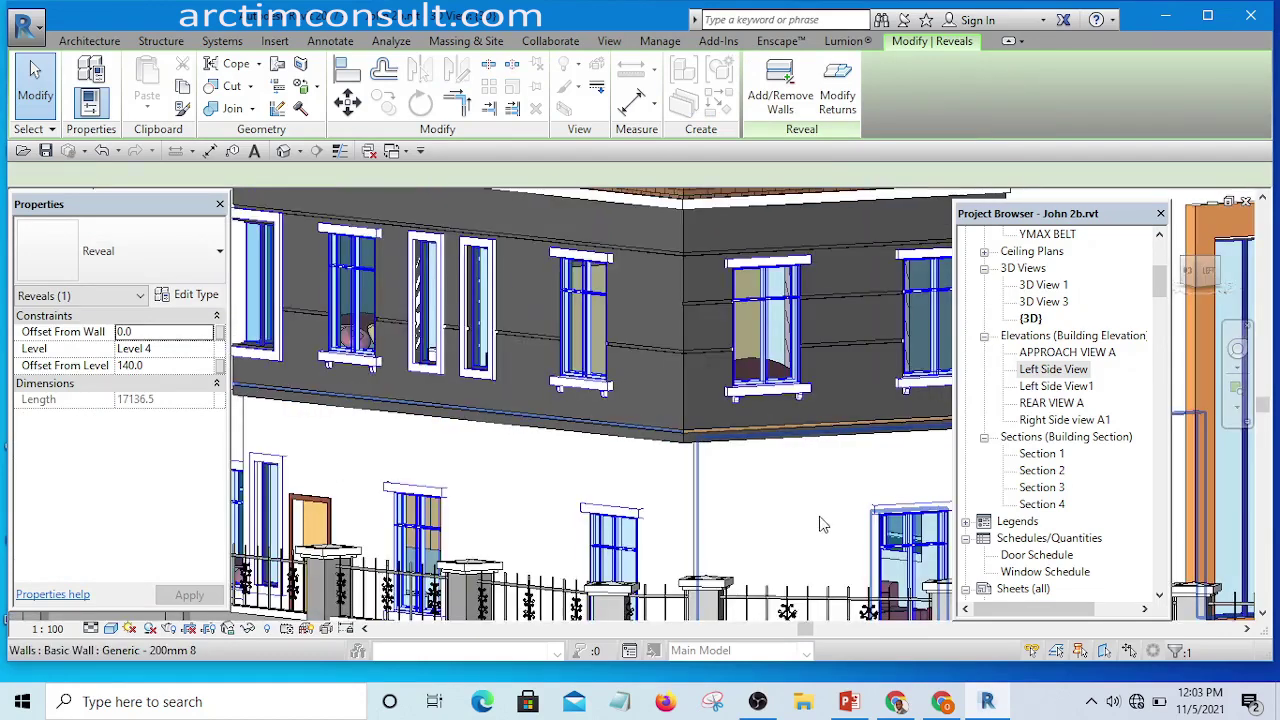
# - Select the horizontal reveal crossing the lower part of the windows at the corner and check its offset from Level 4
pyautogui.click(671, 349)
pyautogui.scroll(5, 669, 343)
pyautogui.scroll(1, 669, 340)
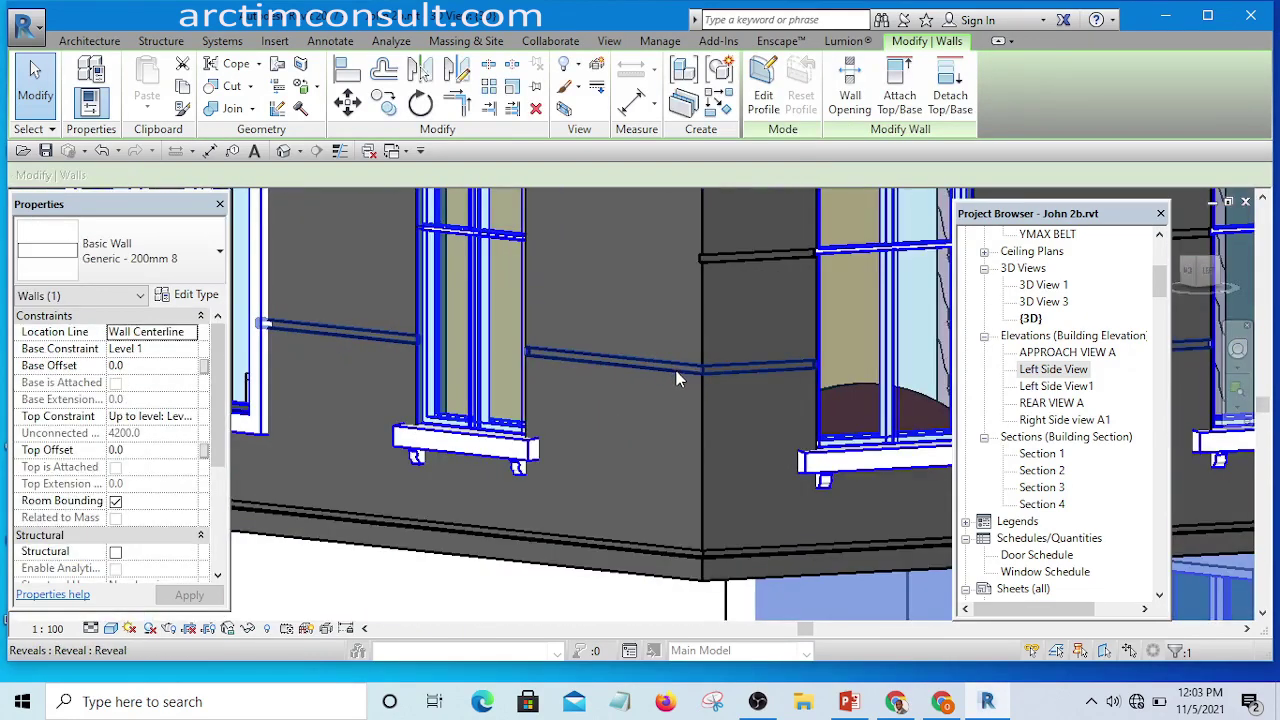
pyautogui.press('Tab')
pyautogui.press('Tab')
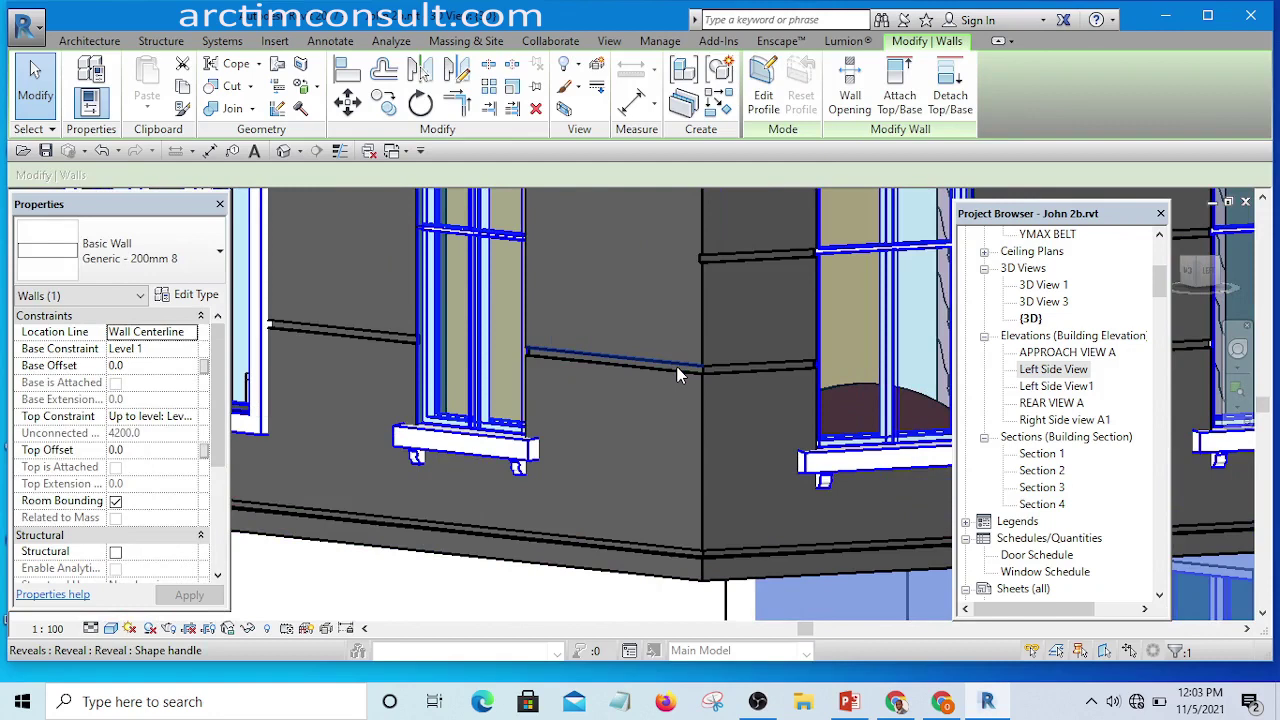
pyautogui.click(678, 375)
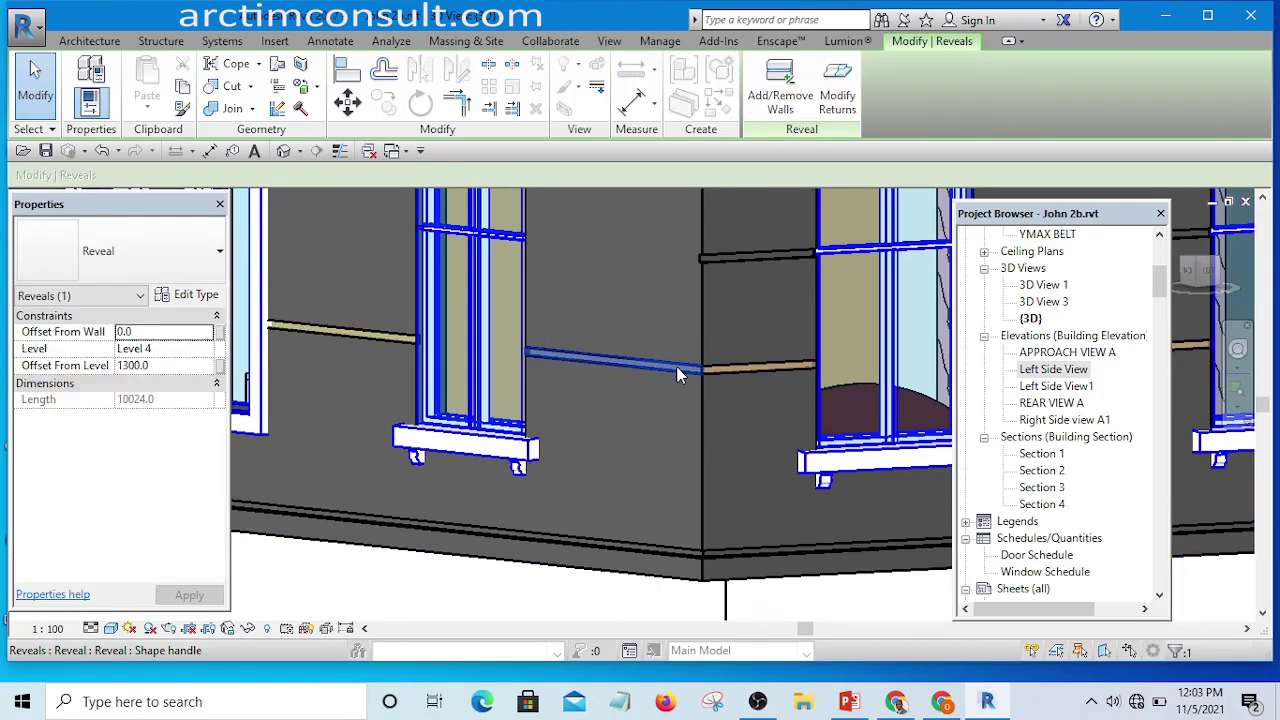
# - Extend the reveal crossing the upper part of the windows onto the adjoining dark wall around the corner, using Add/Remove Walls
pyautogui.scroll(-5, 678, 375)
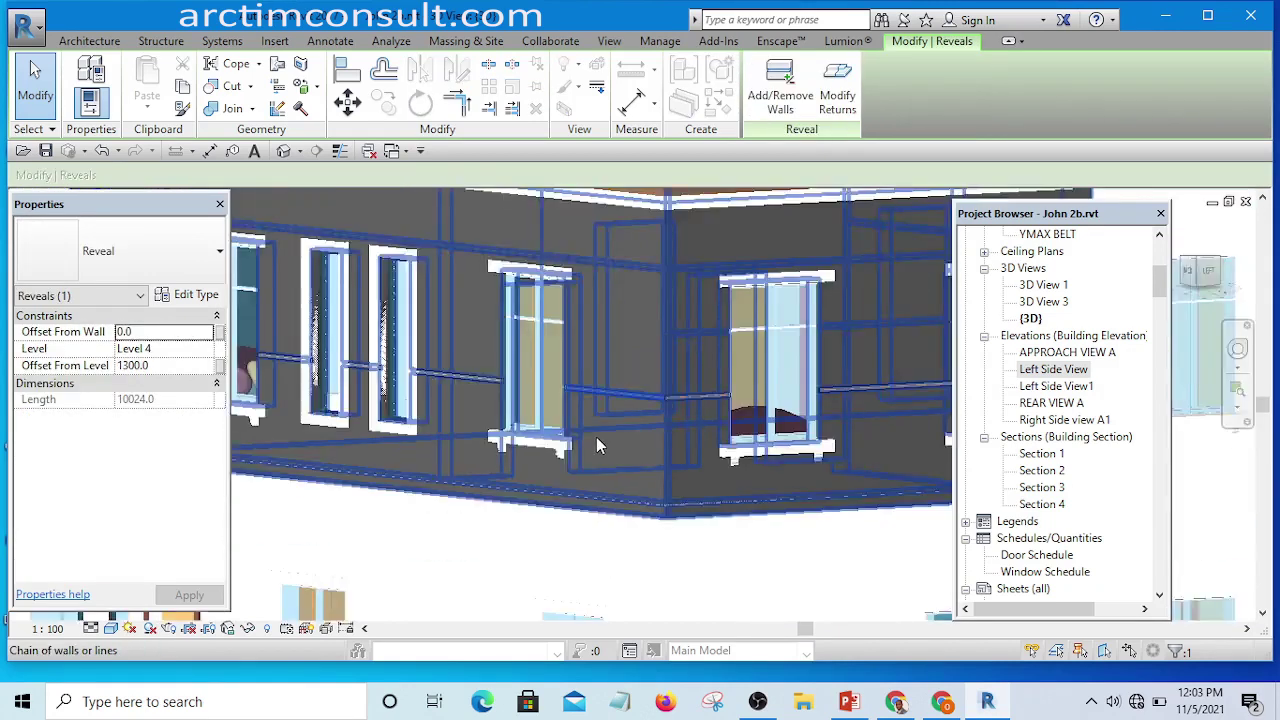
pyautogui.scroll(3, 661, 366)
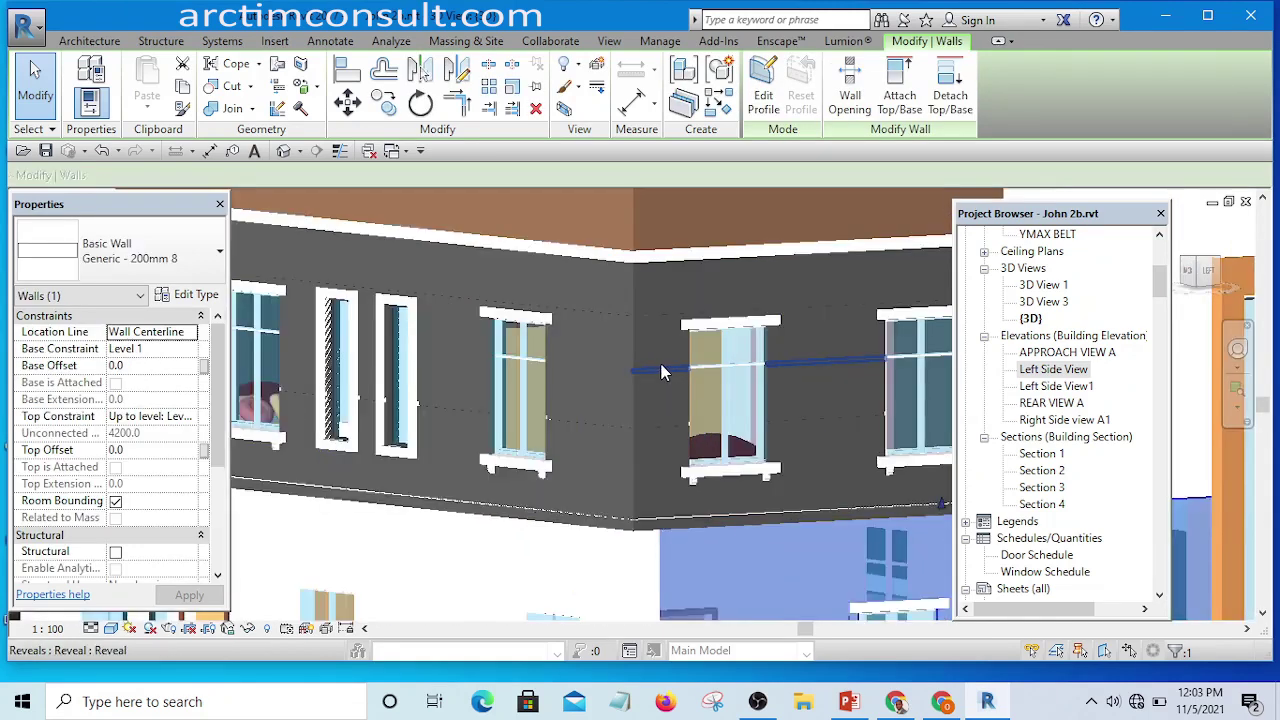
pyautogui.press('Tab')
pyautogui.press('Tab')
pyautogui.press('Tab')
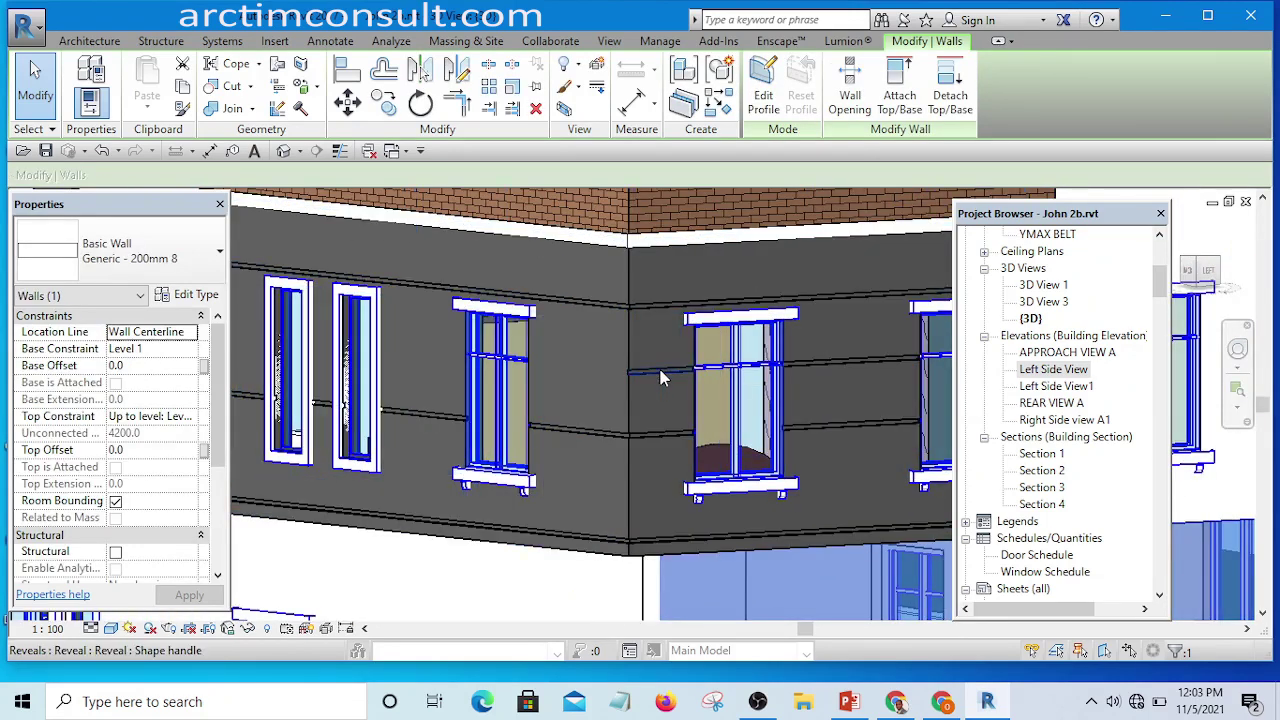
pyautogui.click(660, 377)
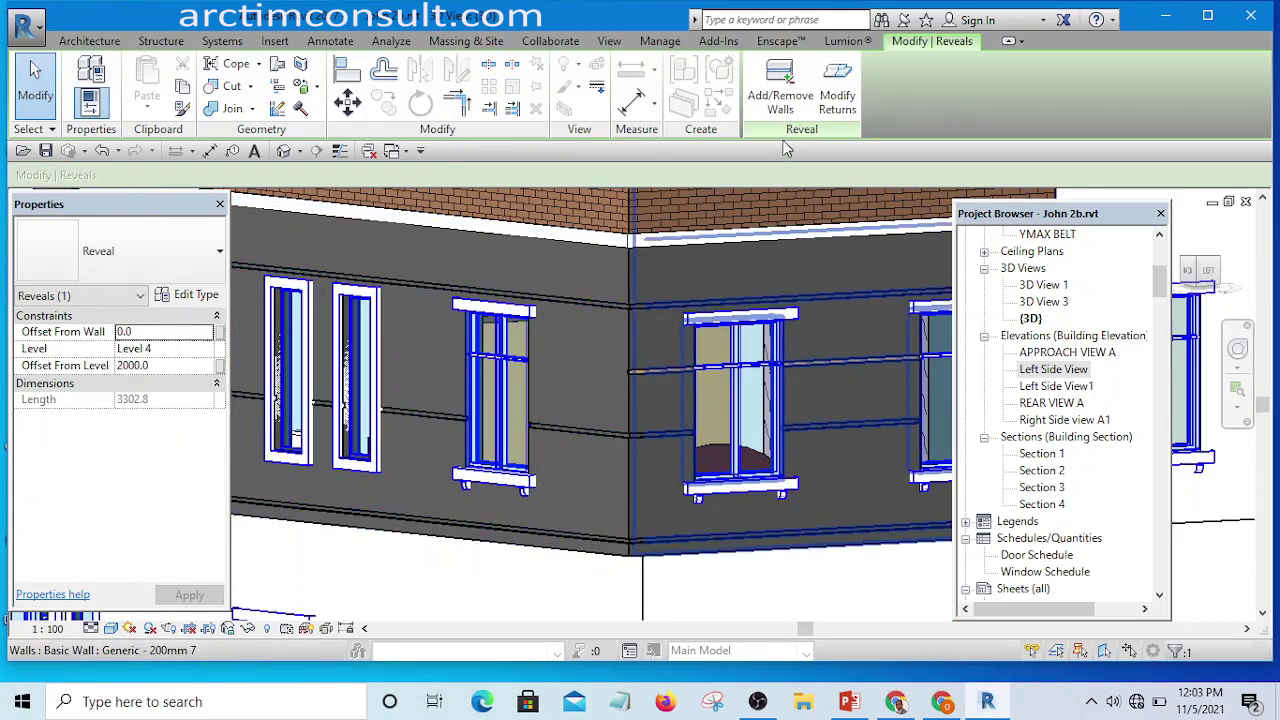
pyautogui.click(780, 85)
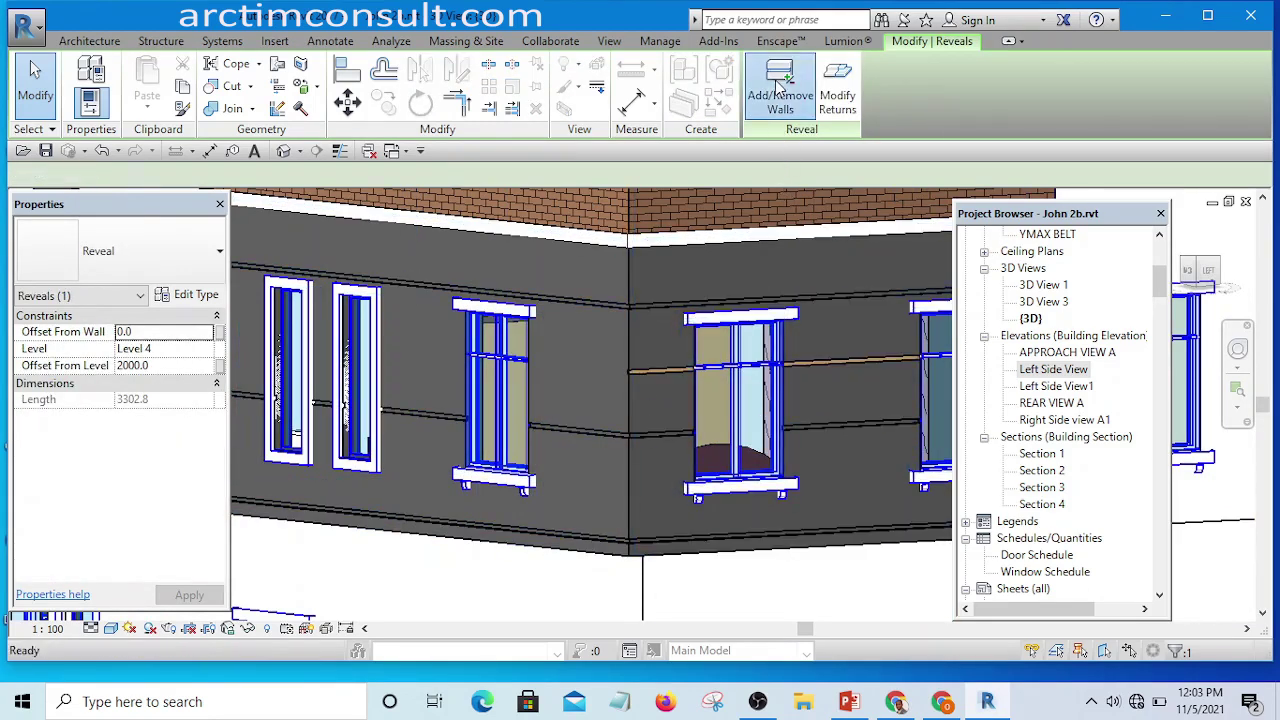
pyautogui.click(602, 374)
pyautogui.keyDown('shift'); pyautogui.moveTo(602, 374); pyautogui.dragTo(806, 443, button='middle'); pyautogui.keyUp('shift')
pyautogui.scroll(-3, 730, 460)
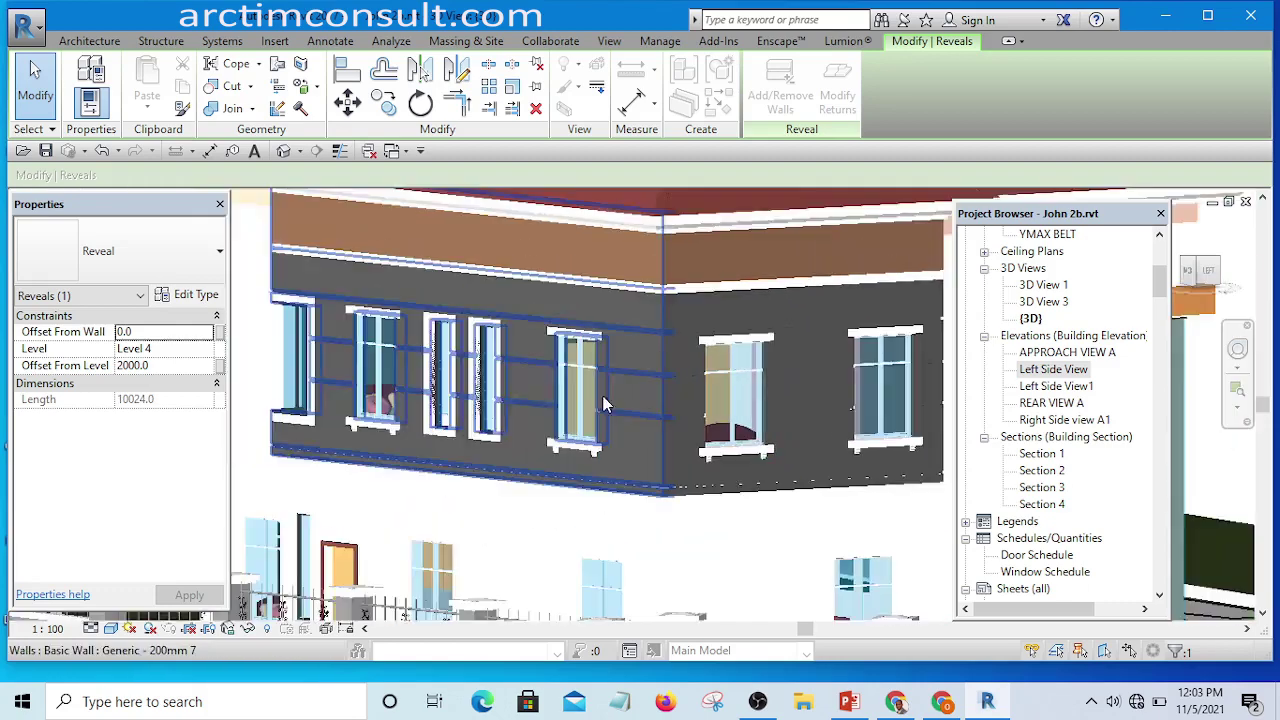
pyautogui.scroll(3, 657, 482)
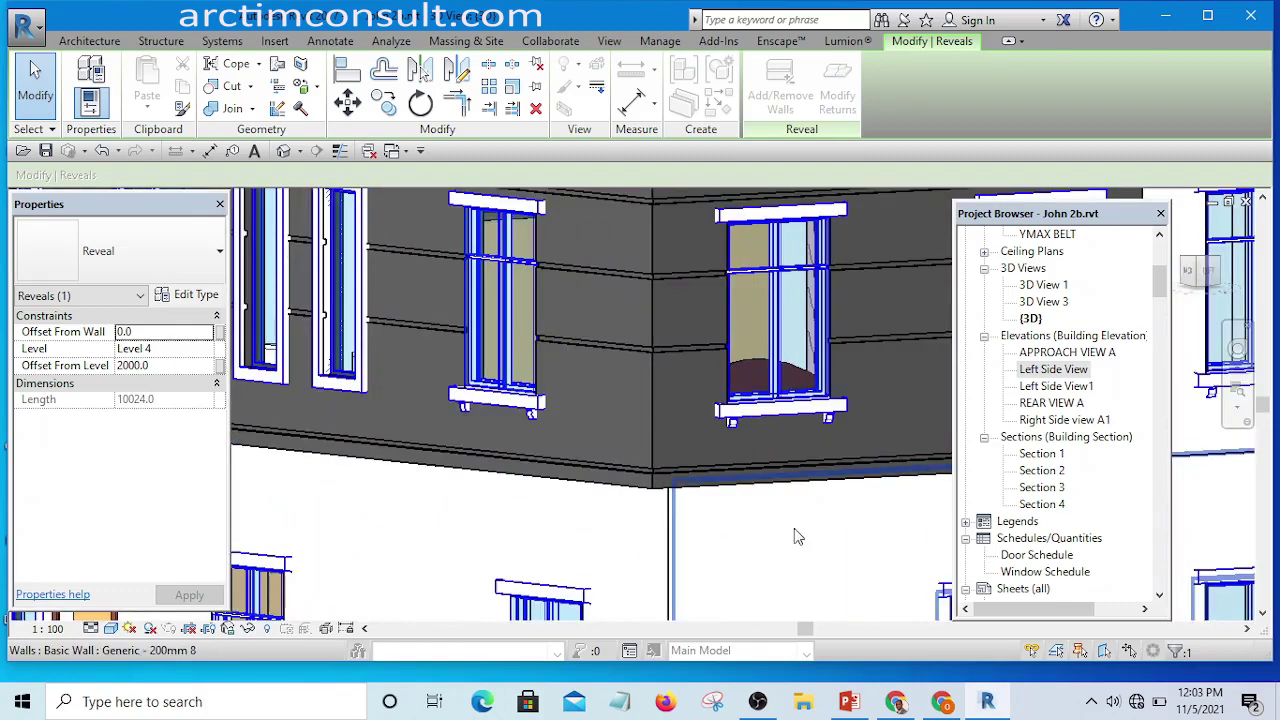
pyautogui.scroll(-5, 794, 537)
pyautogui.keyDown('shift'); pyautogui.moveTo(760, 525); pyautogui.dragTo(690, 505, button='middle'); pyautogui.keyUp('shift')
pyautogui.scroll(3, 672, 500)
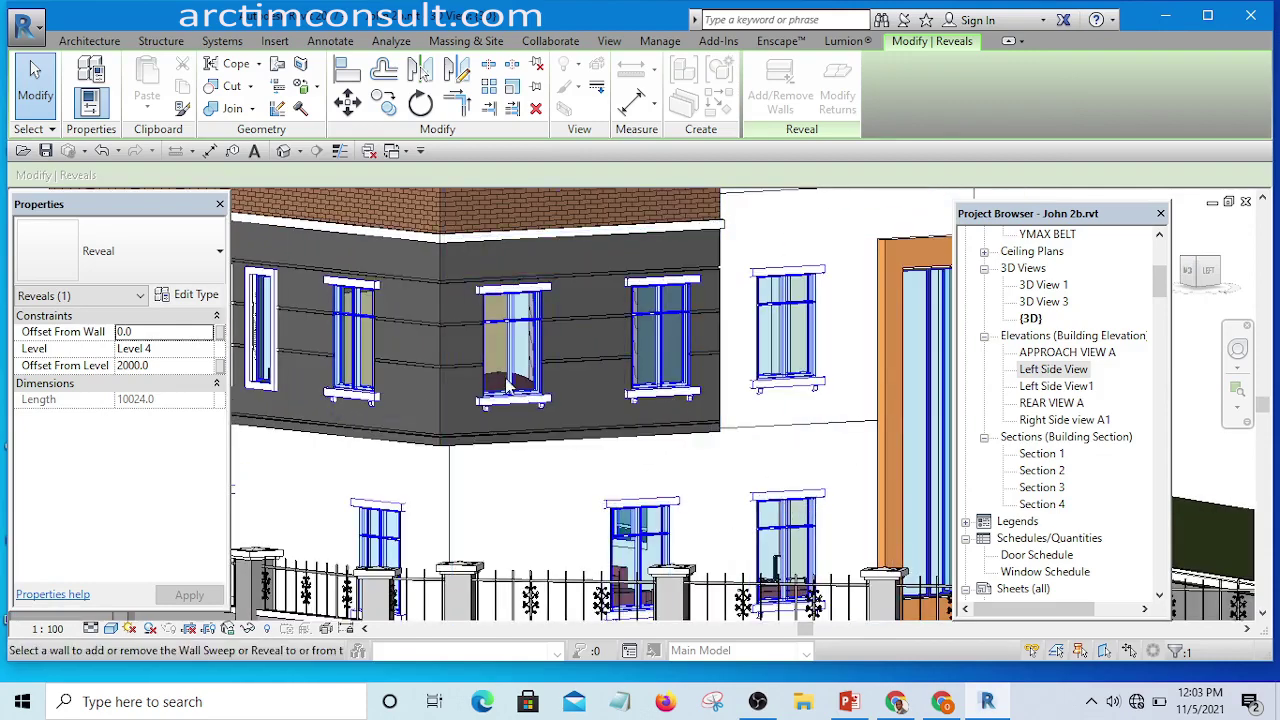
pyautogui.scroll(-4, 548, 381)
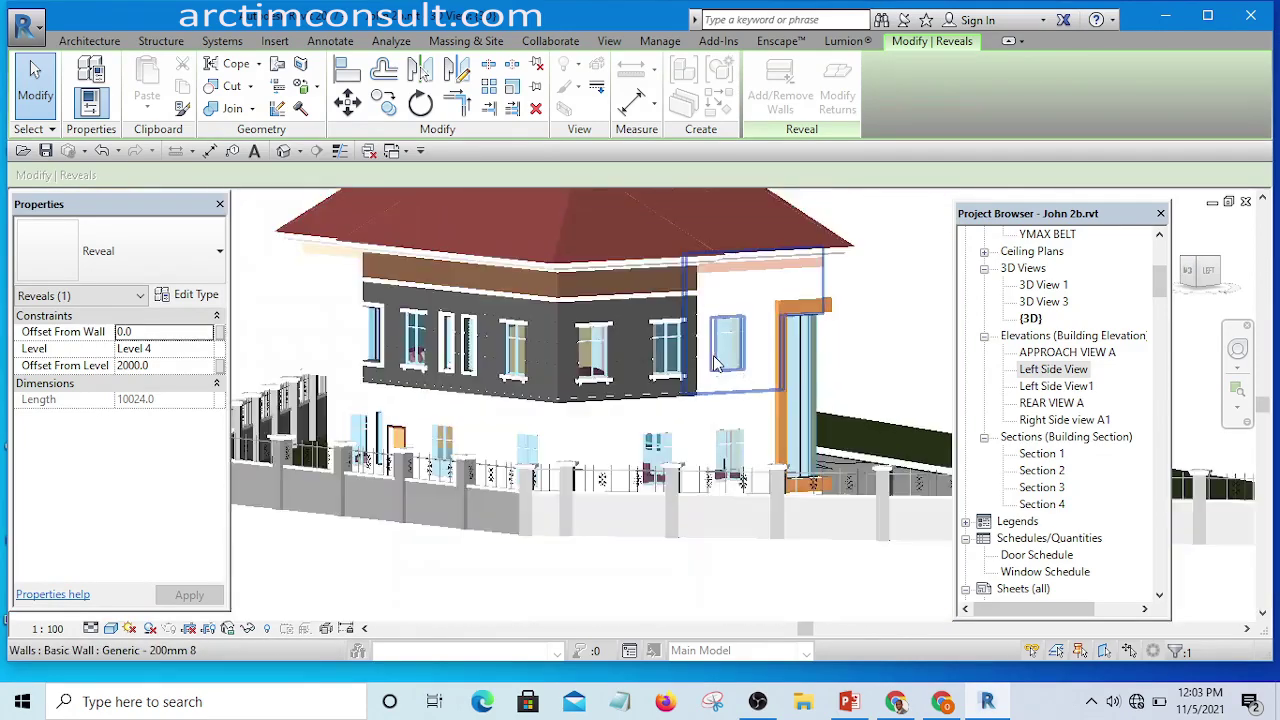
pyautogui.keyDown('shift'); pyautogui.moveTo(548, 381); pyautogui.dragTo(429, 283, button='middle'); pyautogui.keyUp('shift')
pyautogui.press('Escape')
# - Create a similar horizontal reveal from the one 1300 mm above Level 4 and place it at window-sill height on the long dark wall
pyautogui.scroll(3, 490, 345)
pyautogui.scroll(4, 492, 345)
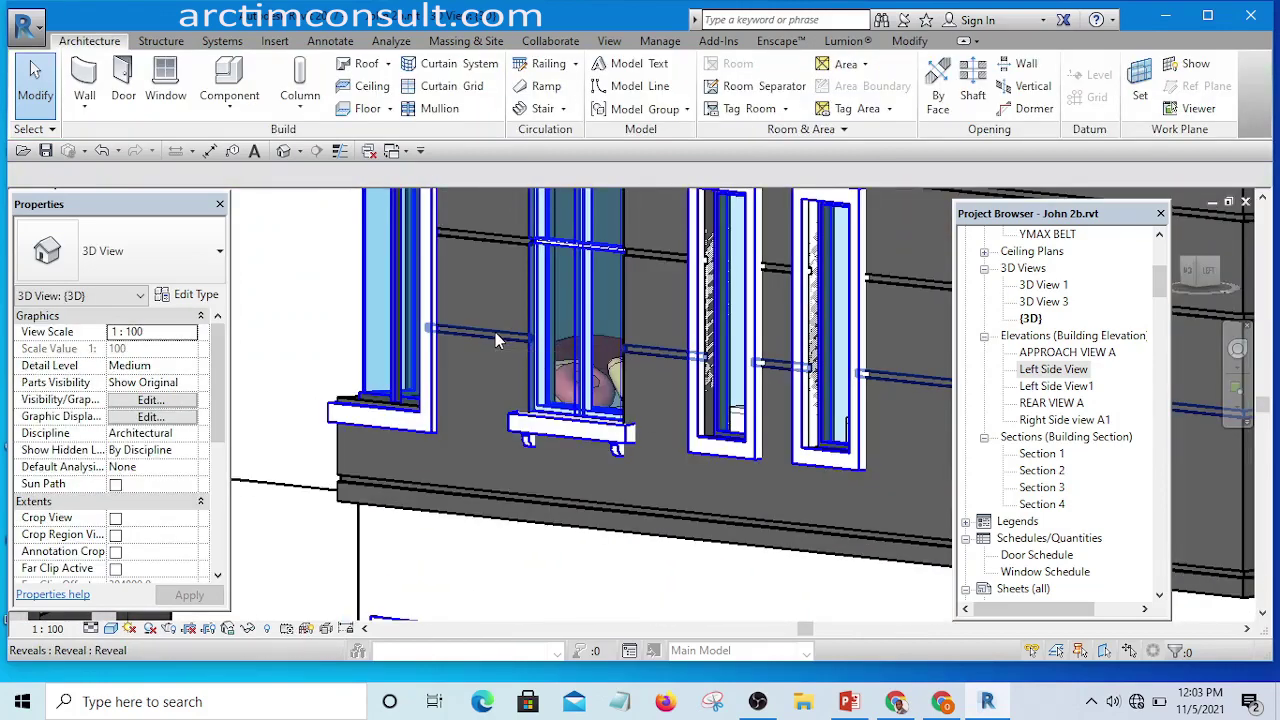
pyautogui.click(495, 332)
pyautogui.scroll(-4, 560, 280)
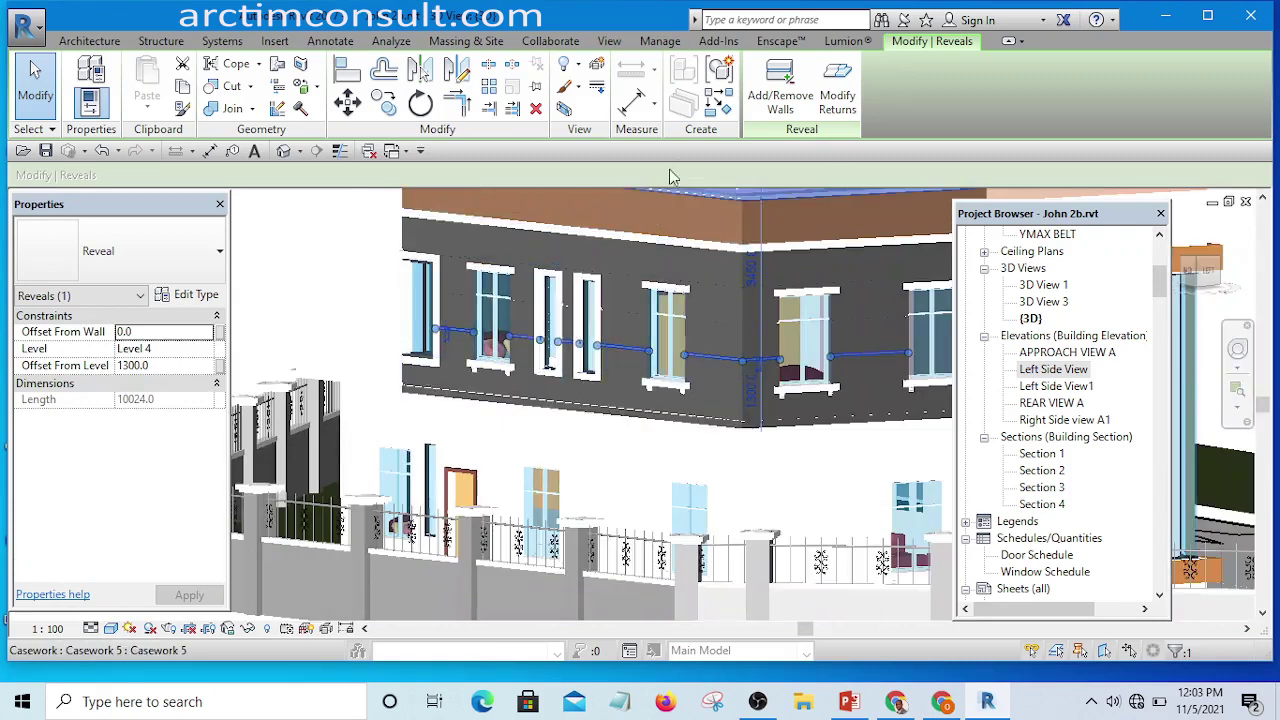
pyautogui.click(722, 101)
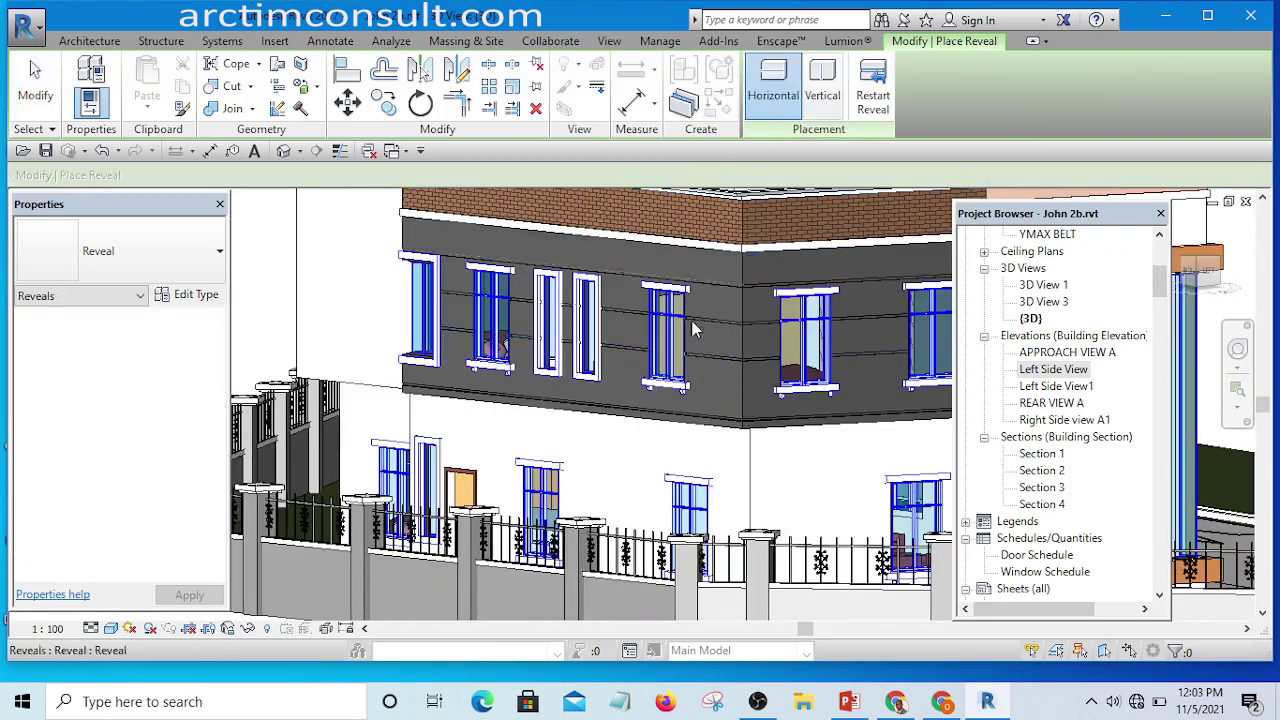
pyautogui.scroll(2, 718, 383)
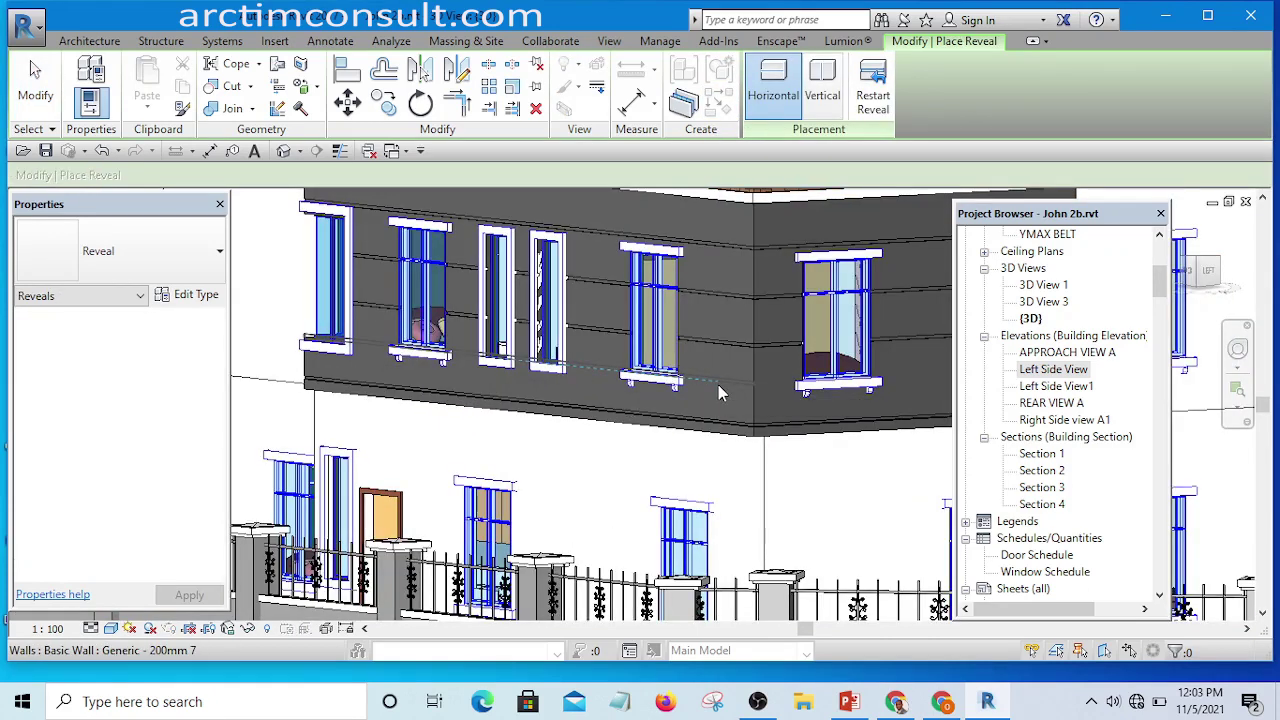
pyautogui.click(718, 385)
pyautogui.scroll(-1, 565, 428)
pyautogui.keyDown('shift'); pyautogui.moveTo(565, 428); pyautogui.dragTo(798, 403, button='middle'); pyautogui.keyUp('shift')
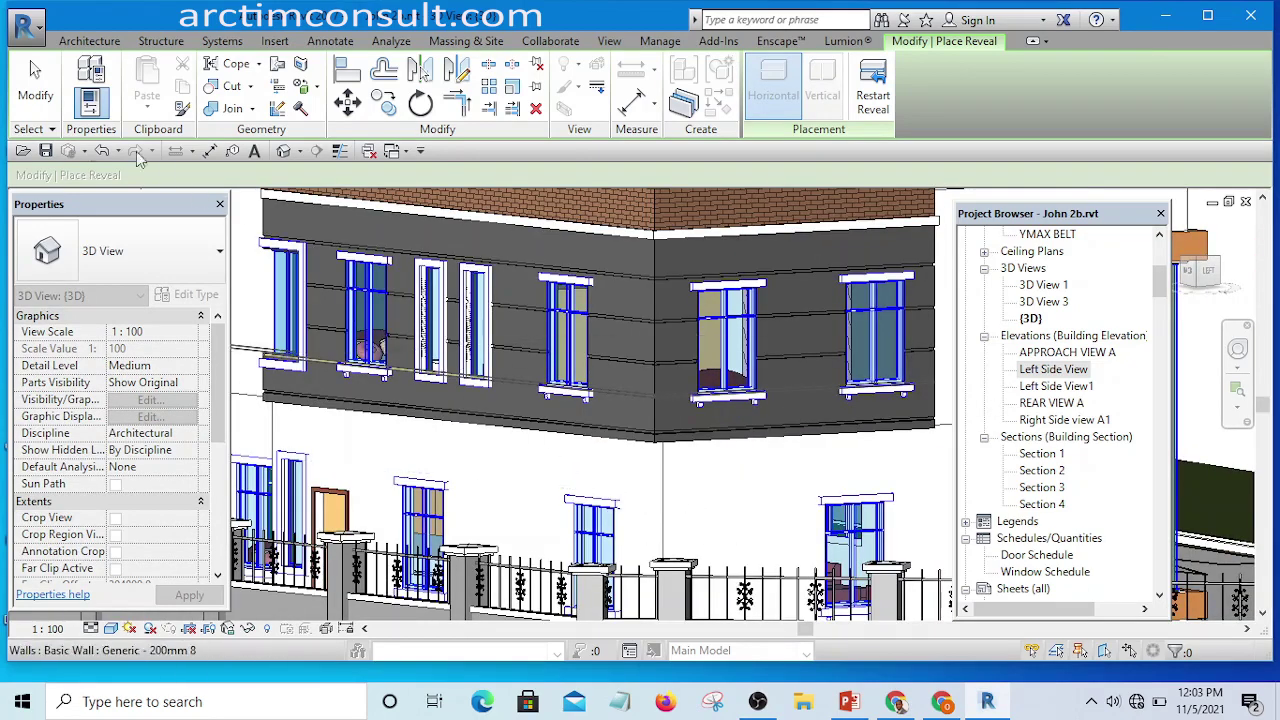
pyautogui.click(55, 88)
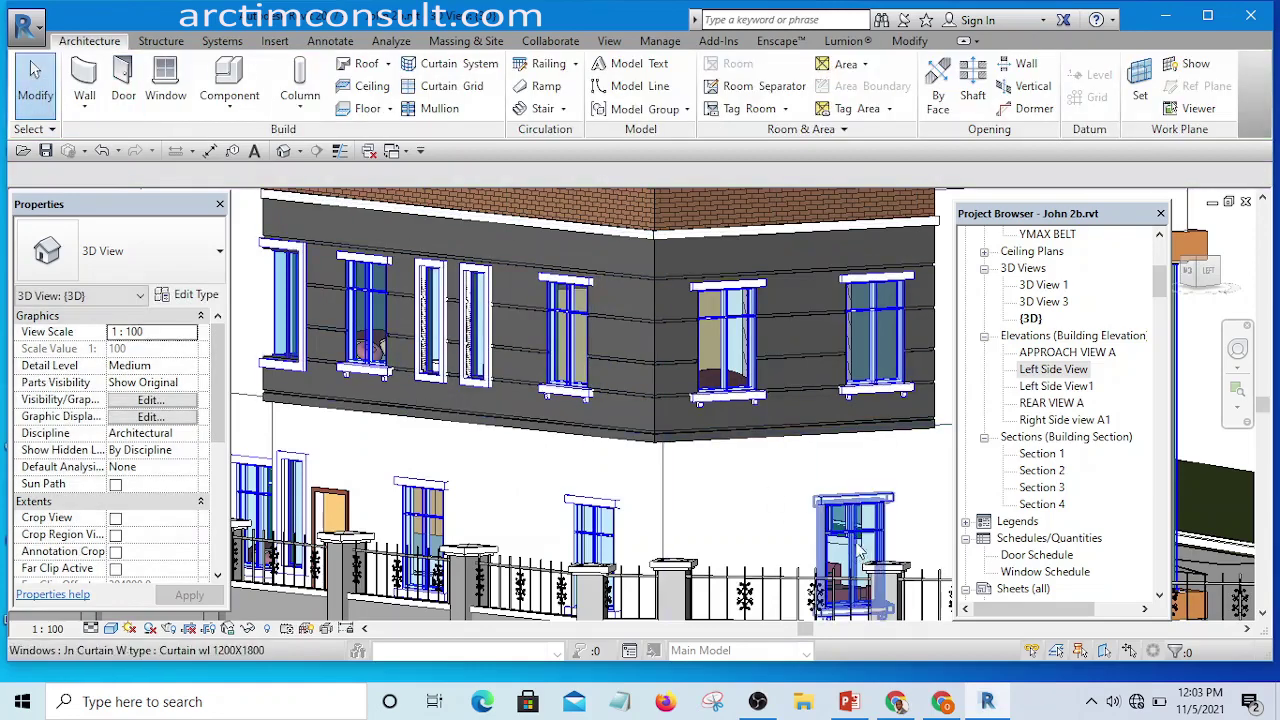
# - Open the Left Side View elevation at the window-sill reveal near the end of the long dark wall
pyautogui.keyDown('shift'); pyautogui.moveTo(850, 530); pyautogui.dragTo(825, 510, button='middle'); pyautogui.keyUp('shift')
pyautogui.scroll(3, 820, 505)
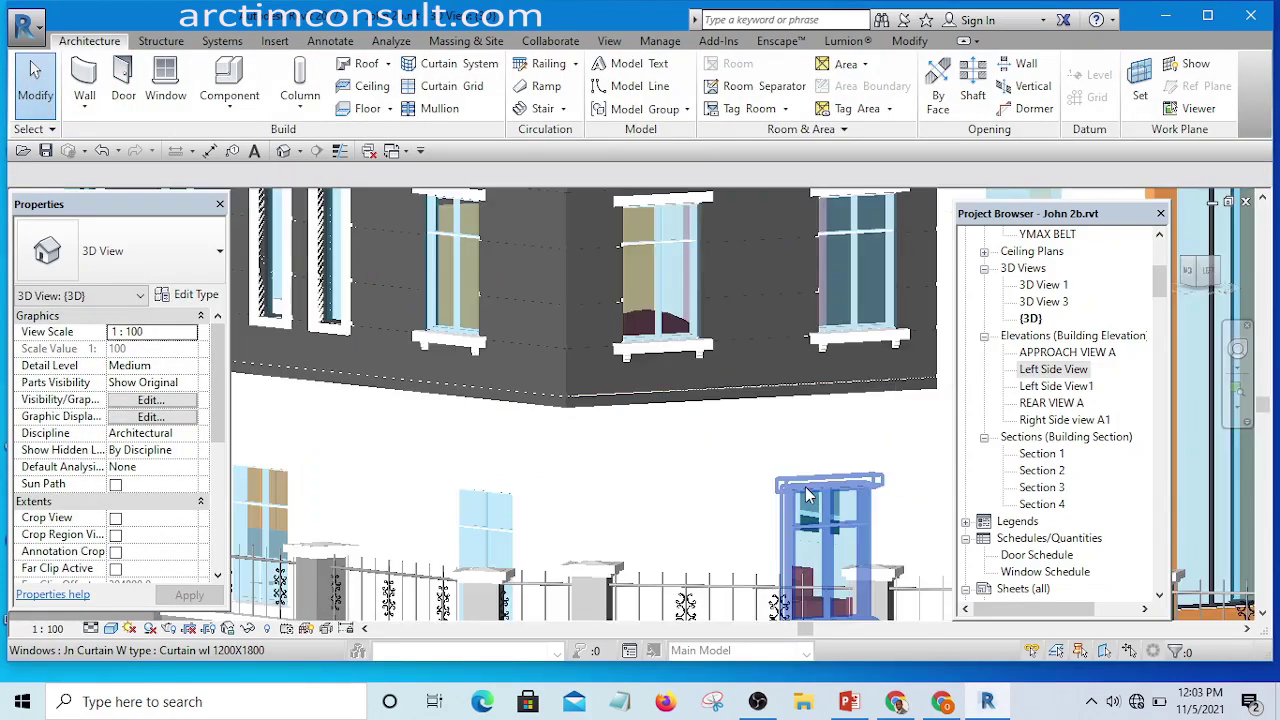
pyautogui.scroll(-2, 630, 450)
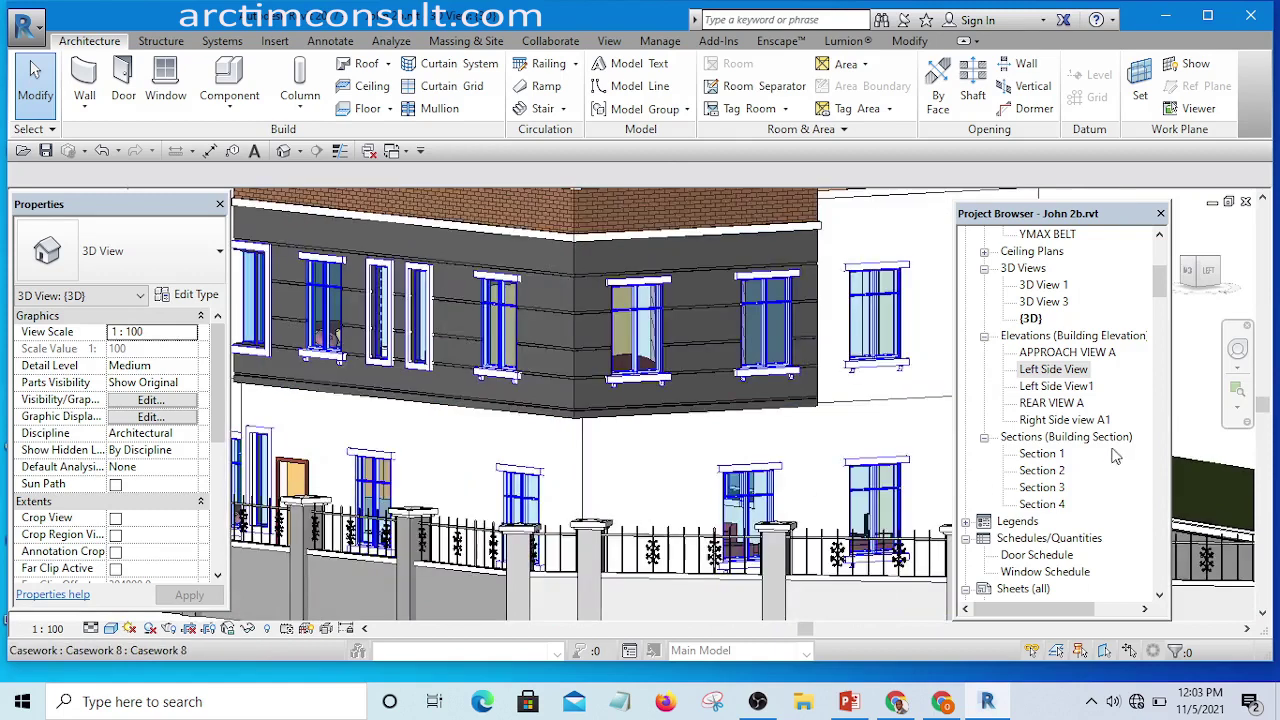
pyautogui.doubleClick(1052, 368)
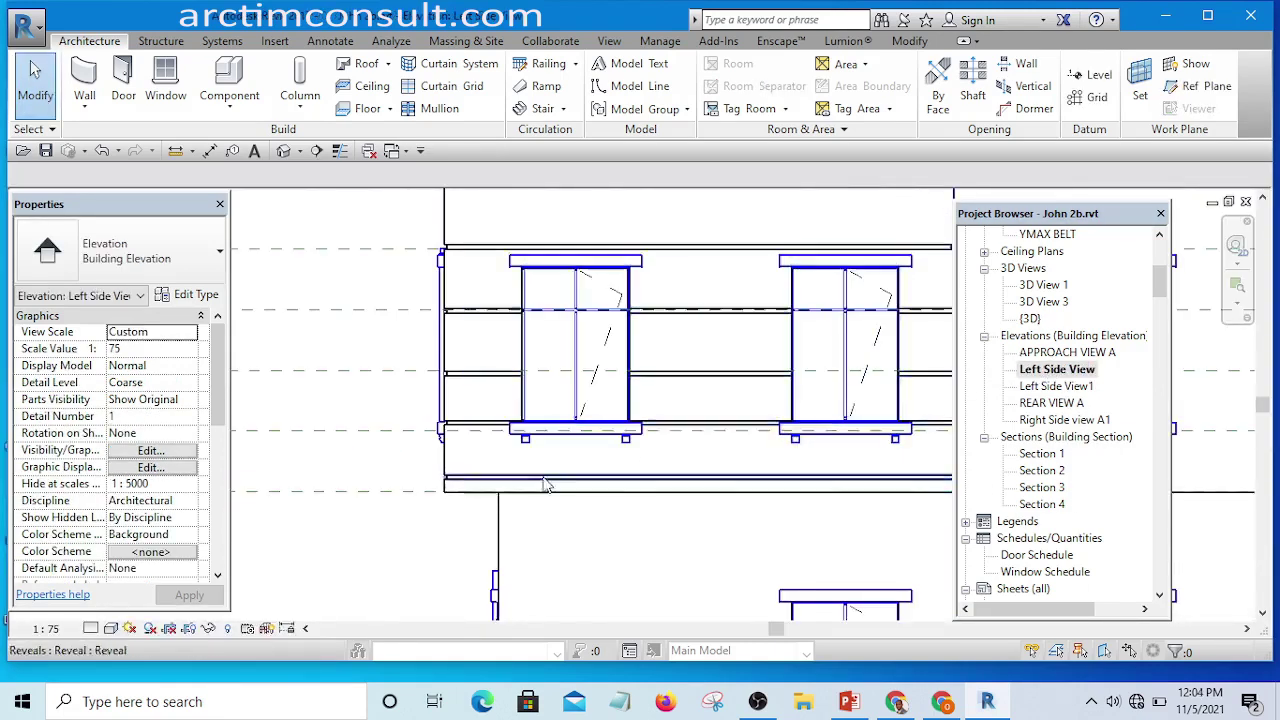
pyautogui.scroll(3, 480, 475)
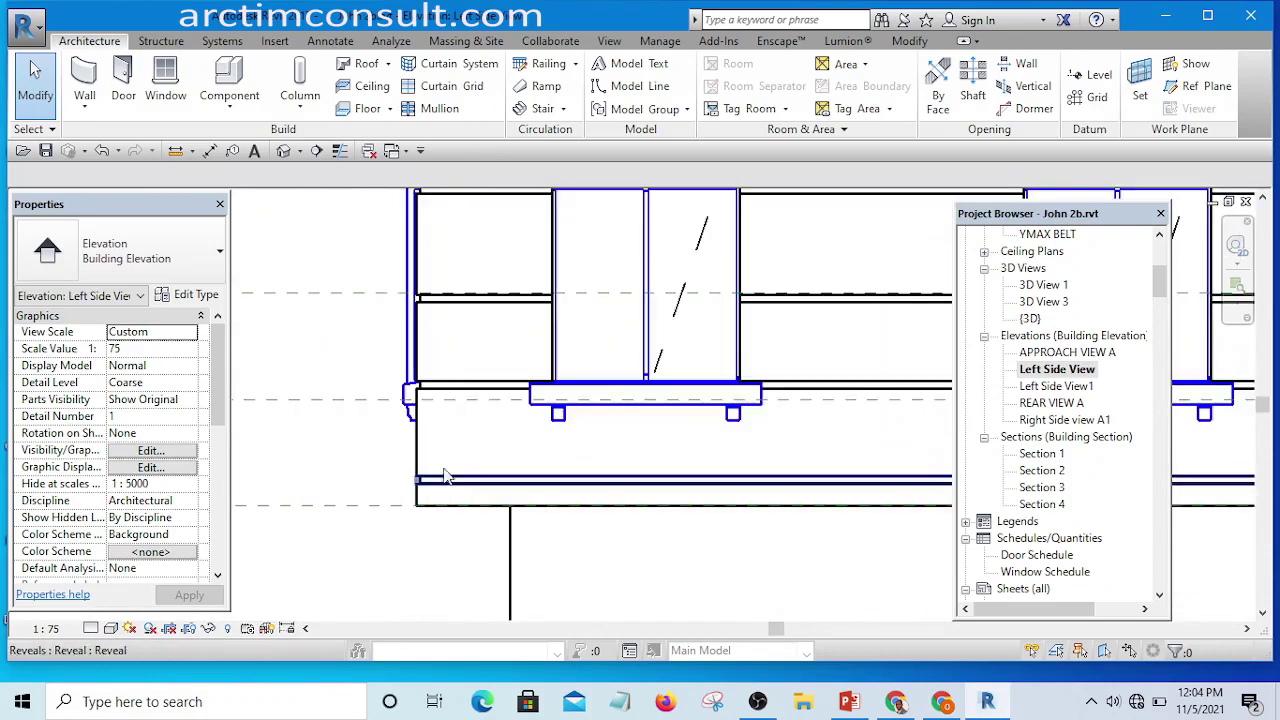
pyautogui.scroll(2, 457, 380)
pyautogui.click(489, 388)
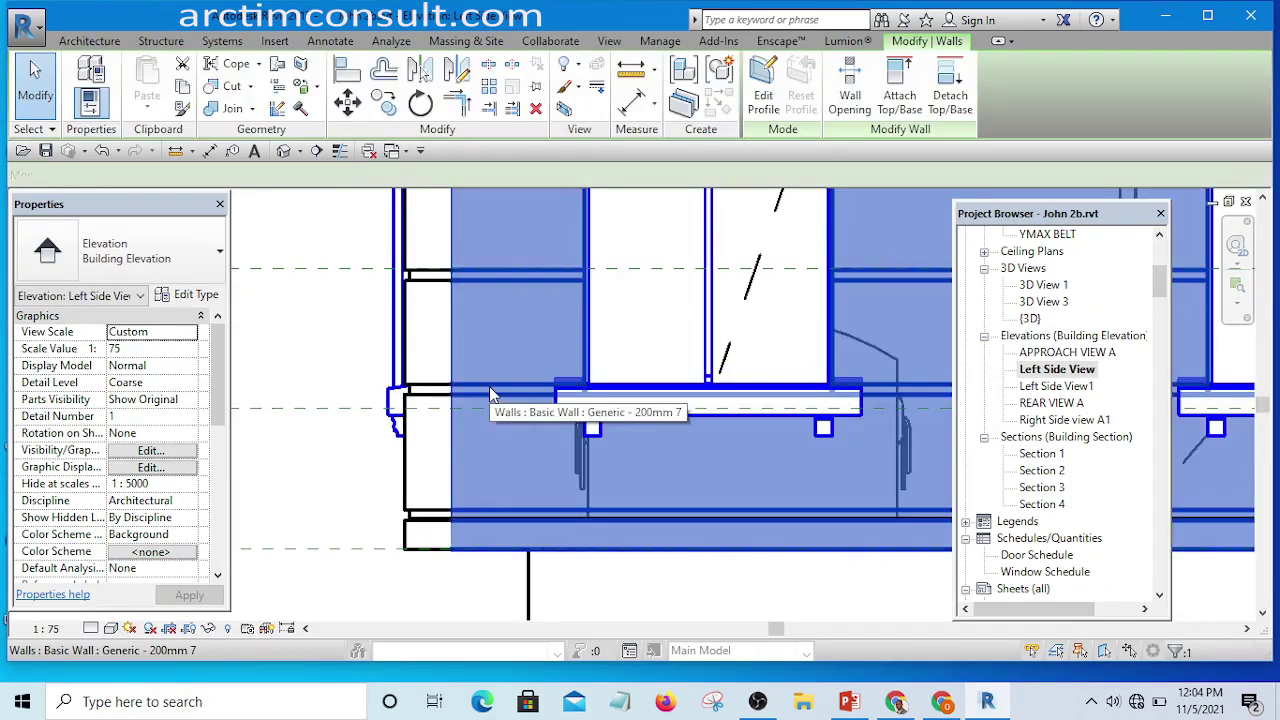
pyautogui.click(349, 346)
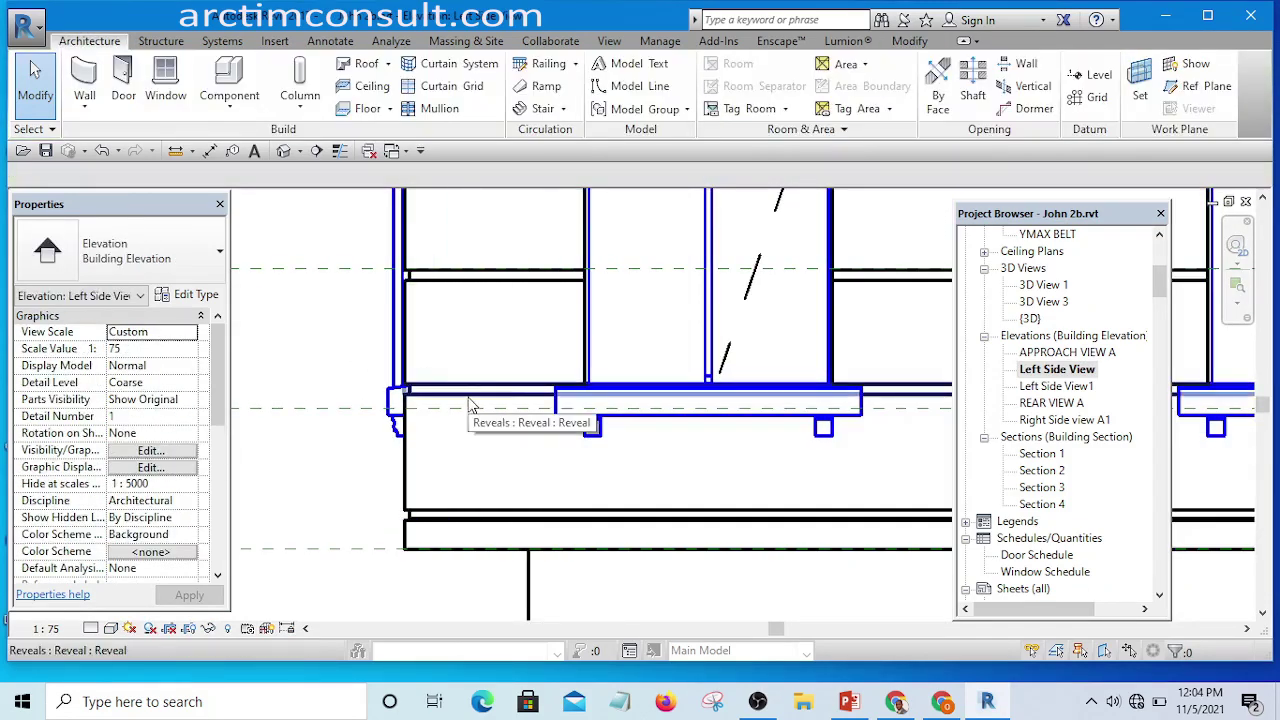
# - Lower the window-sill reveal so it sits 670 mm above Level 4, behind the window sills
pyautogui.click(474, 404)
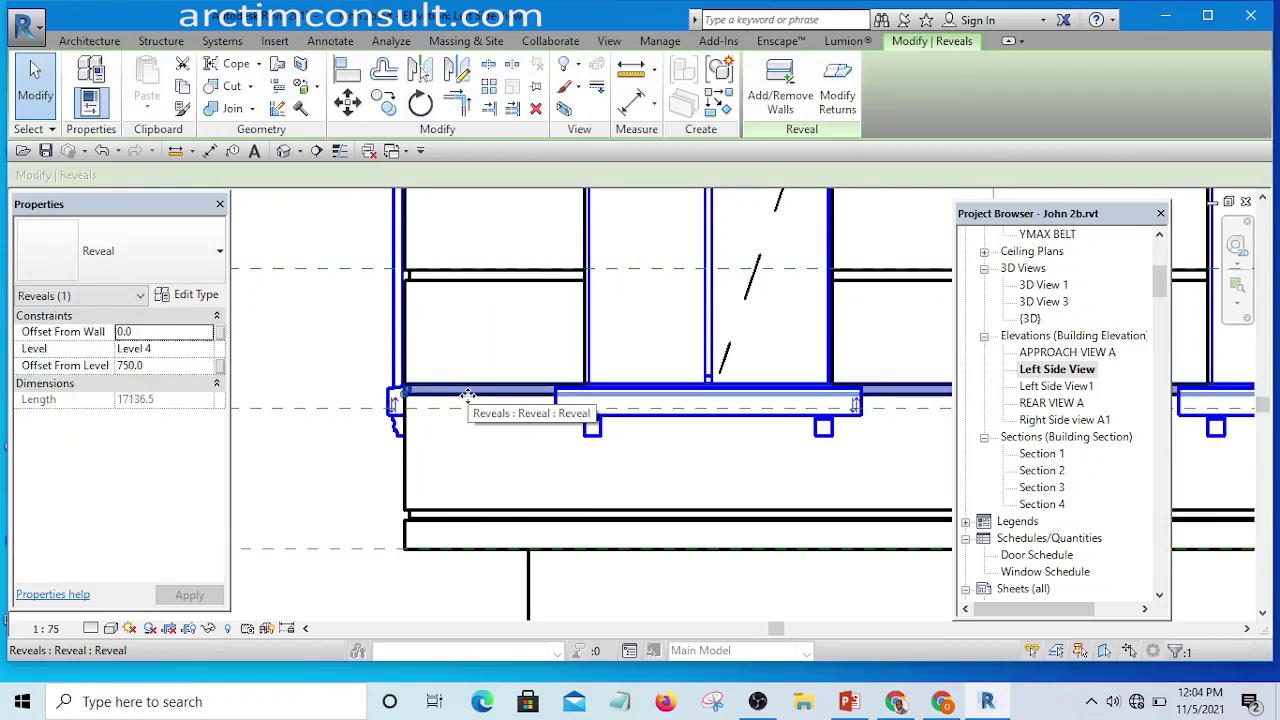
pyautogui.press('Down')
pyautogui.press('Down')
pyautogui.press('Down')
pyautogui.press('Down')
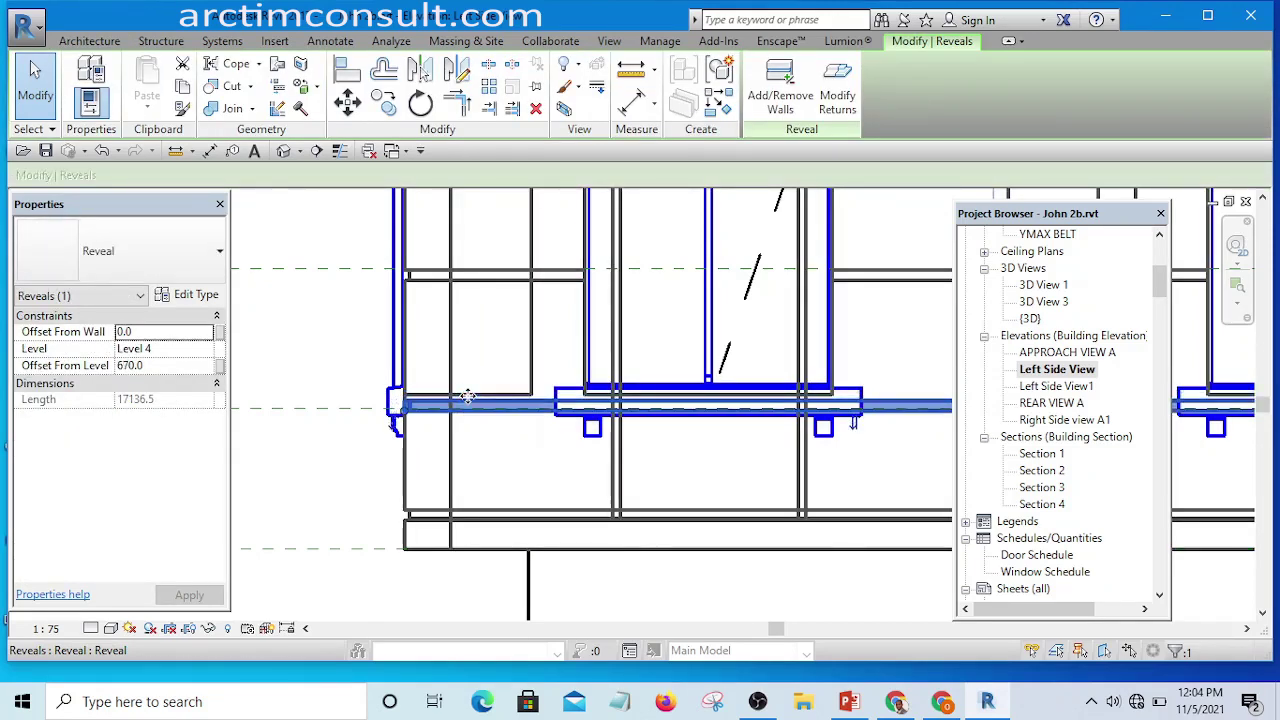
pyautogui.click(346, 470)
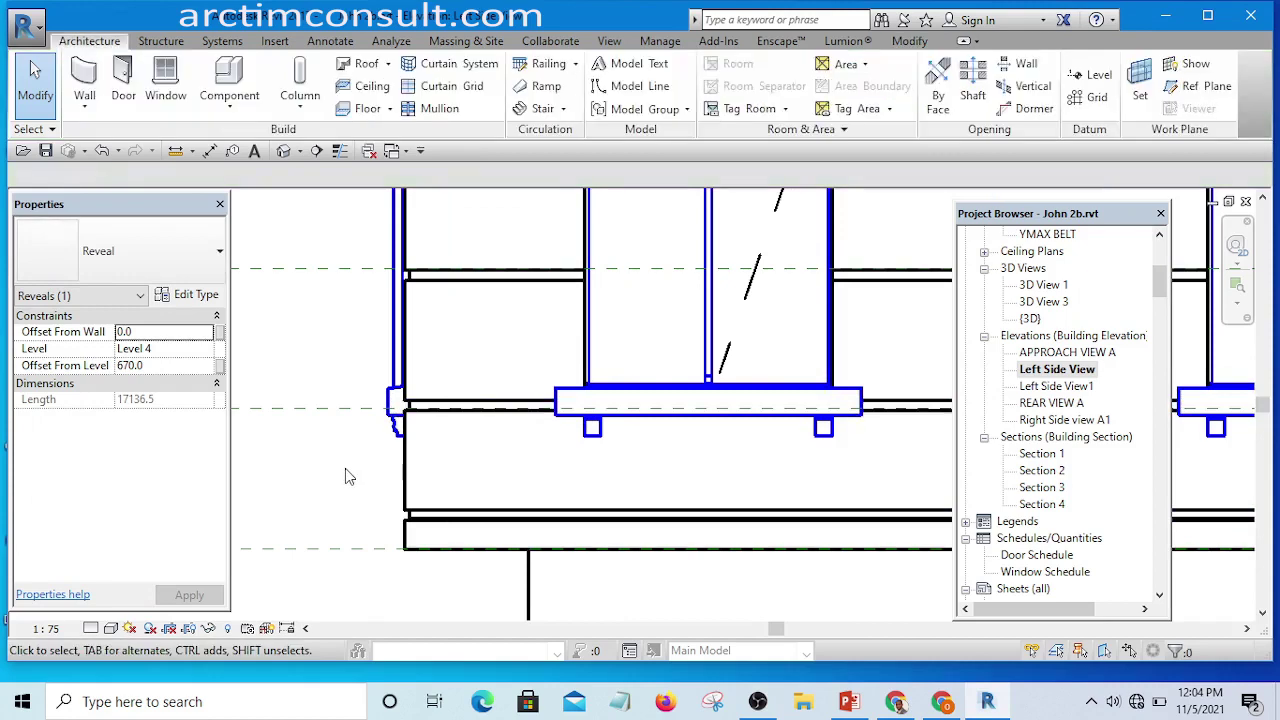
pyautogui.scroll(-4, 522, 367)
pyautogui.scroll(3, 522, 367)
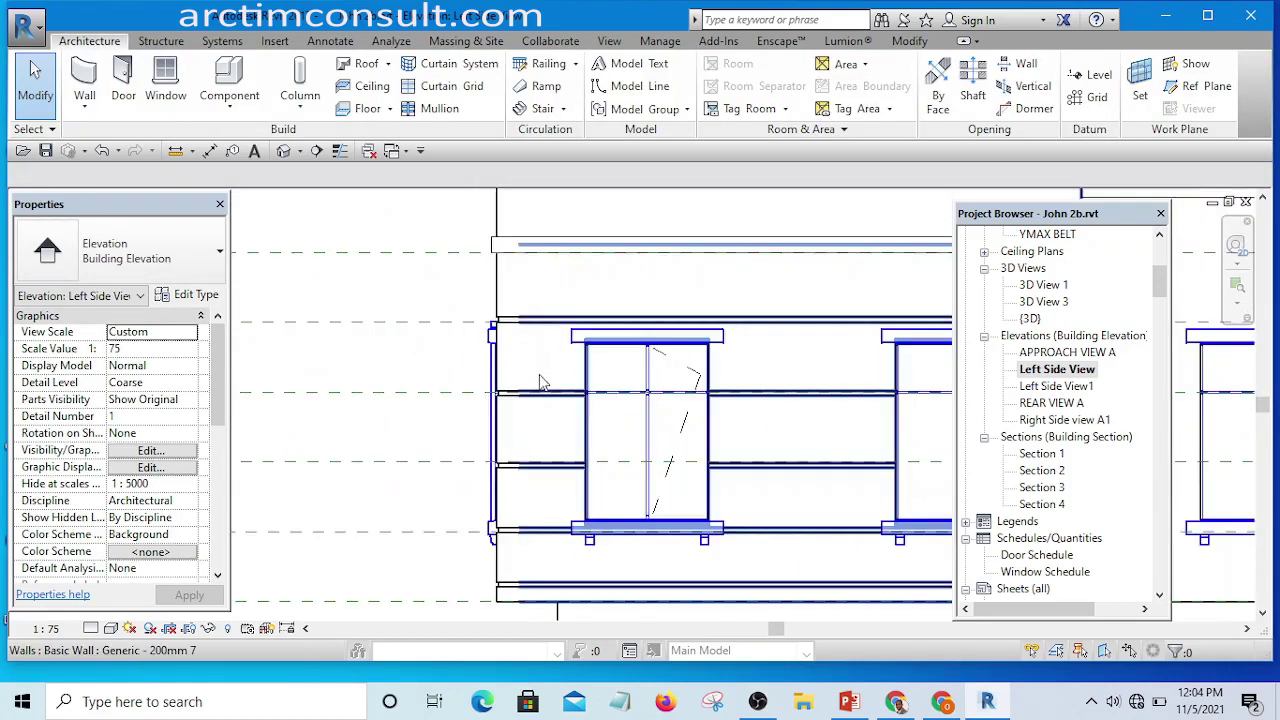
# - Return to the 3D view and examine how the reveals continue around the corner of the dark upper-floor walls
pyautogui.click(288, 150)
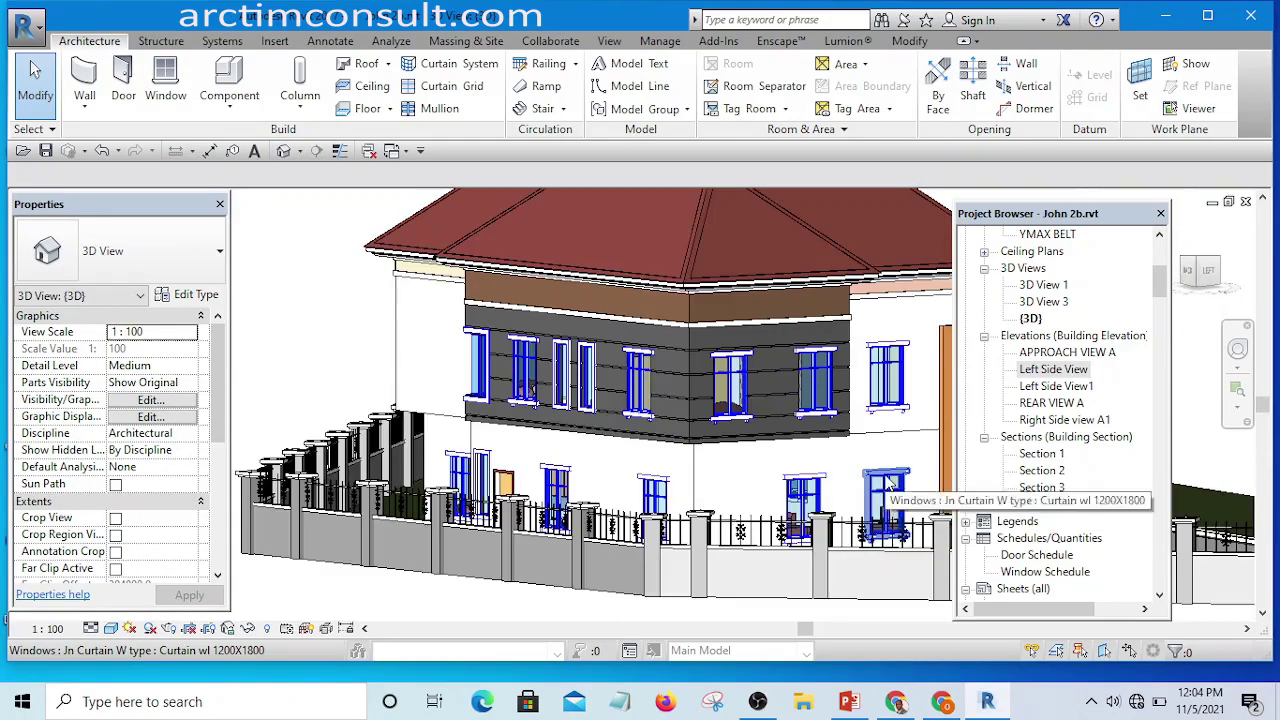
pyautogui.keyDown('shift'); pyautogui.moveTo(868, 490); pyautogui.dragTo(716, 450, button='middle'); pyautogui.keyUp('shift')
pyautogui.scroll(5, 588, 484)
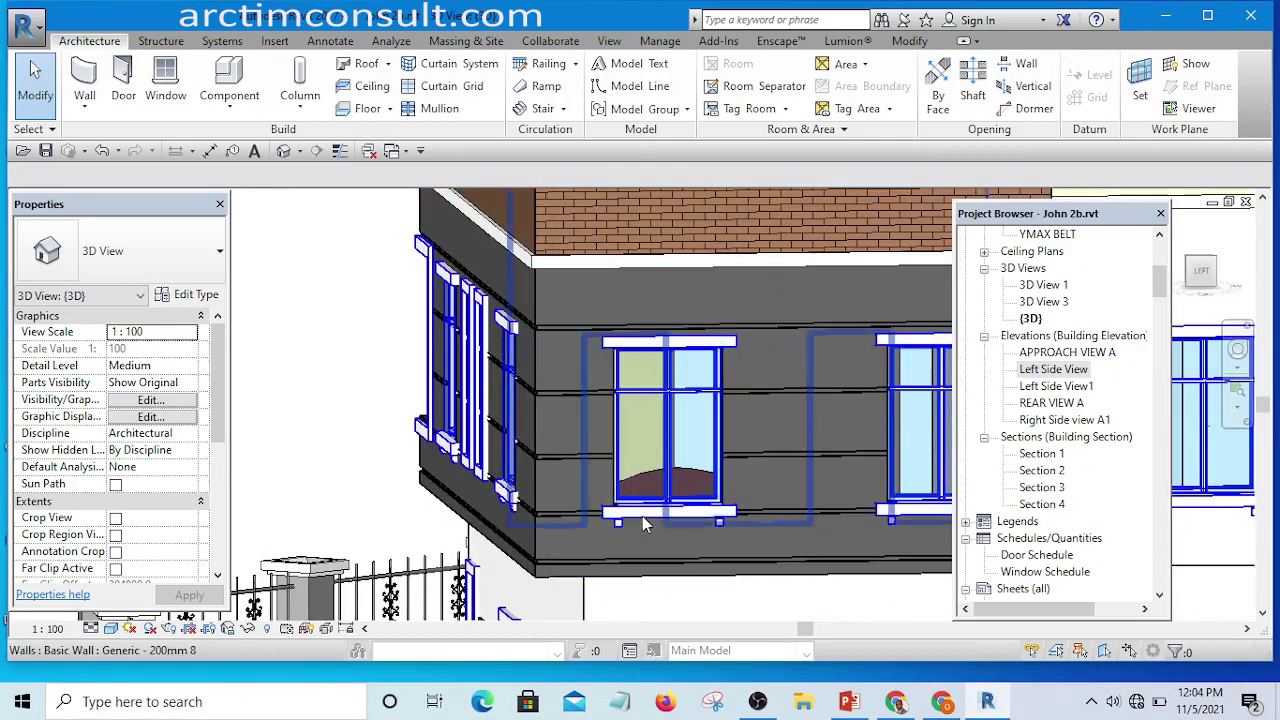
pyautogui.keyDown('shift'); pyautogui.moveTo(635, 522); pyautogui.dragTo(549, 457, button='middle'); pyautogui.keyUp('shift')
pyautogui.scroll(-4, 549, 457)
pyautogui.scroll(2, 780, 578)
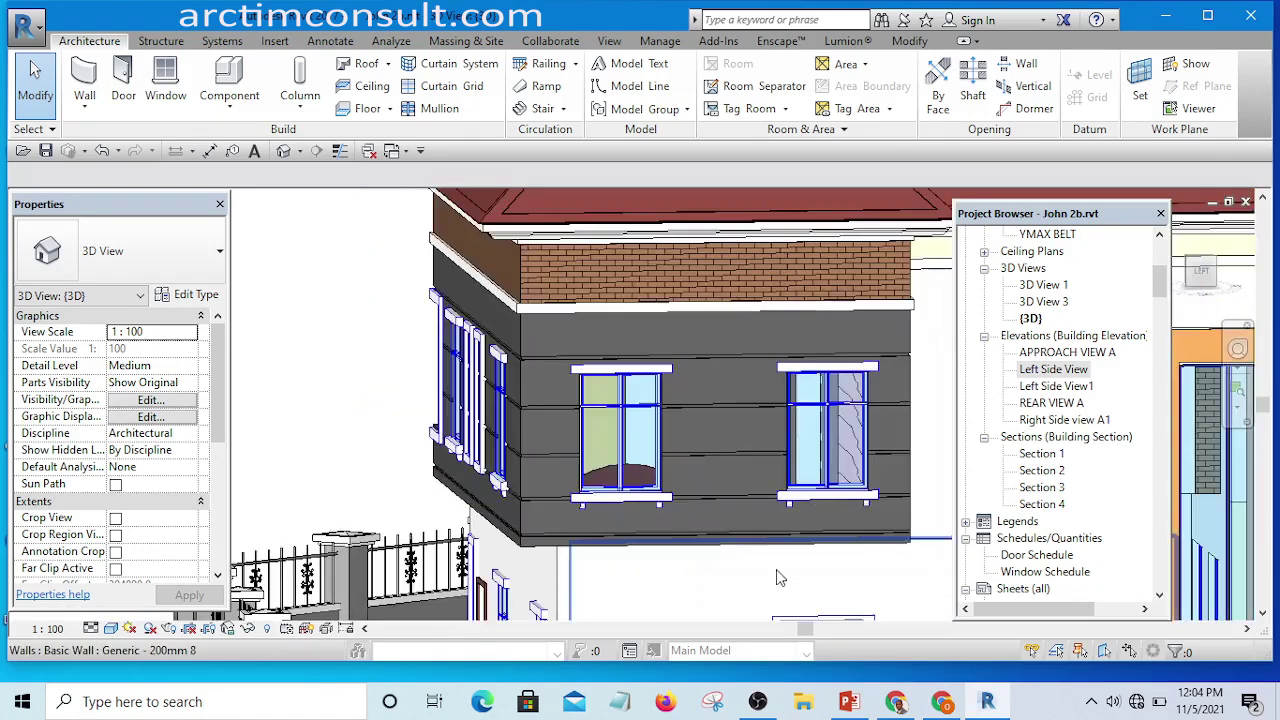
pyautogui.keyDown('shift'); pyautogui.moveTo(780, 566); pyautogui.dragTo(760, 440, button='middle'); pyautogui.keyUp('shift')
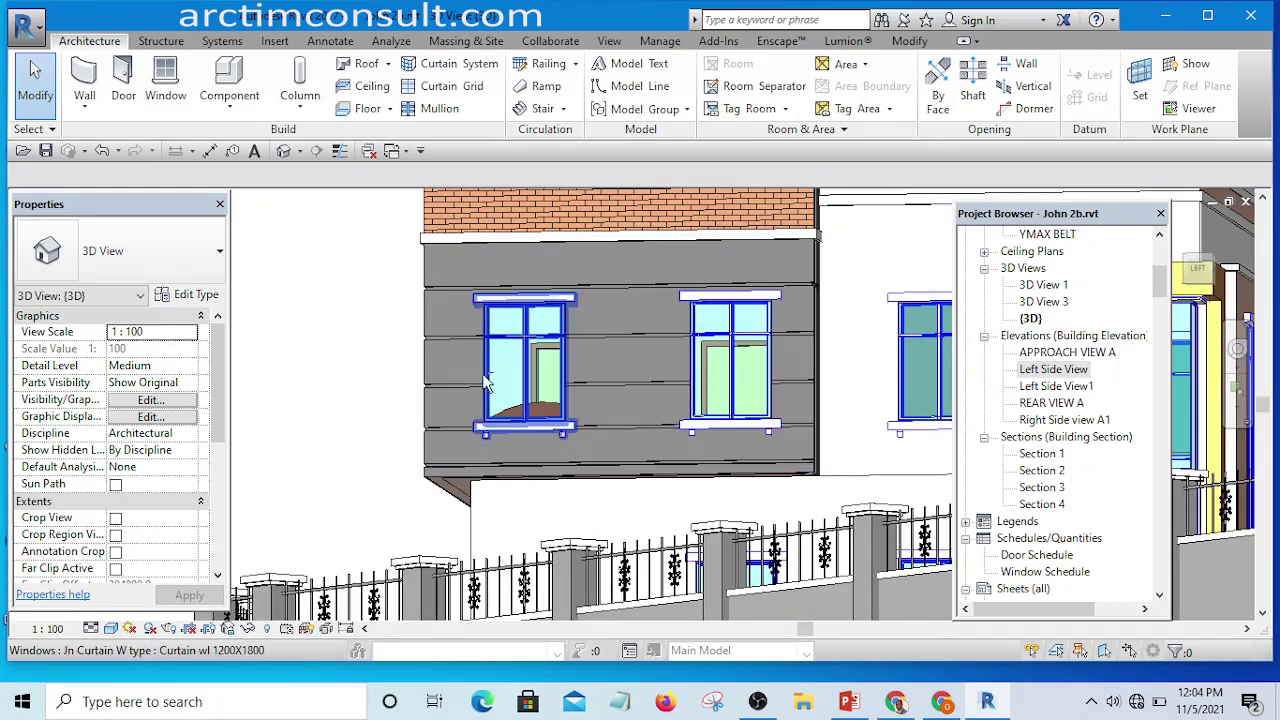
pyautogui.keyDown('shift'); pyautogui.moveTo(383, 341); pyautogui.dragTo(411, 377, button='middle'); pyautogui.keyUp('shift')
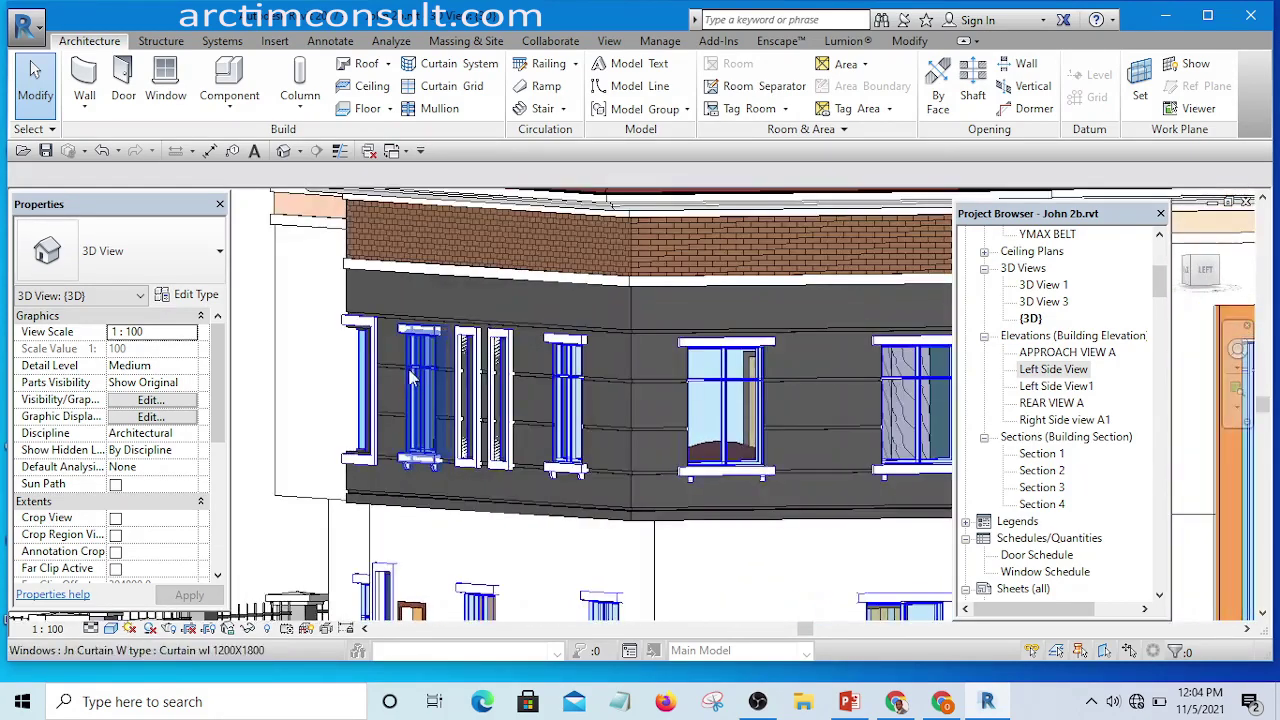
pyautogui.scroll(8, 630, 365)
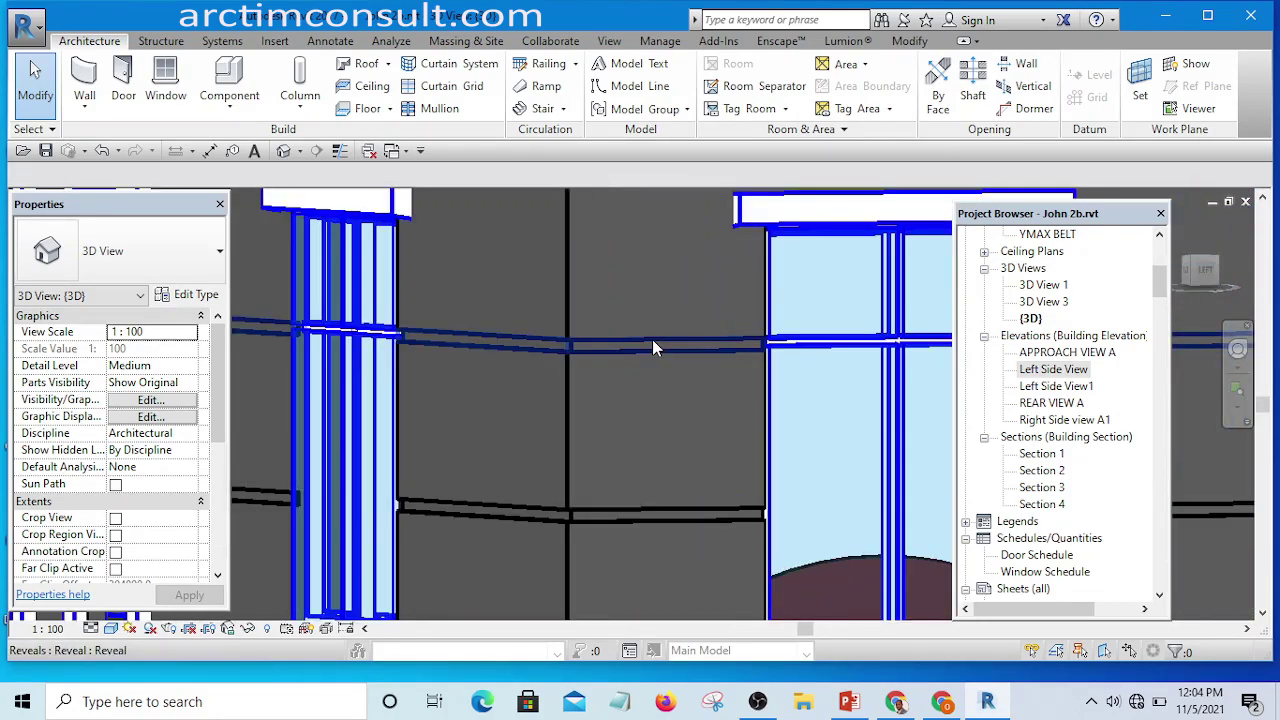
pyautogui.scroll(-4, 532, 386)
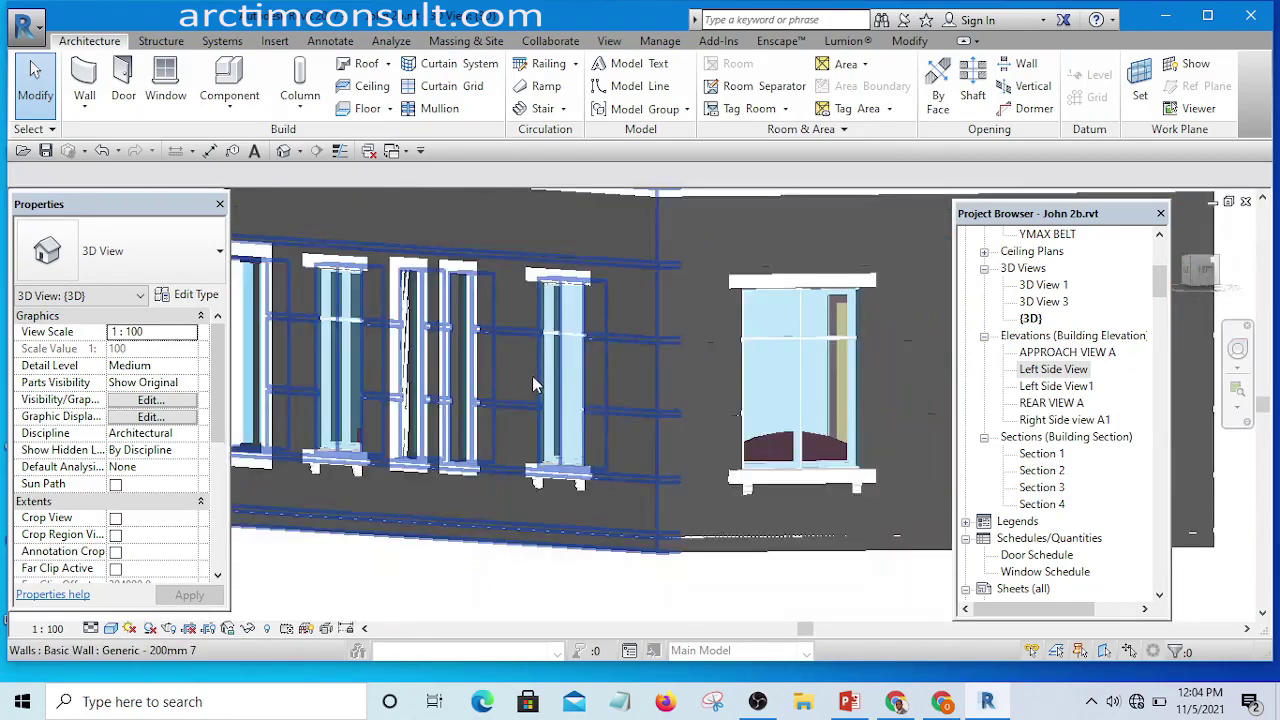
# - Extend the reveal crossing the upper part of the windows onto the short dark return wall, using Add/Remove Walls
pyautogui.keyDown('shift'); pyautogui.moveTo(532, 386); pyautogui.dragTo(690, 440, button='middle'); pyautogui.keyUp('shift')
pyautogui.scroll(6, 567, 386)
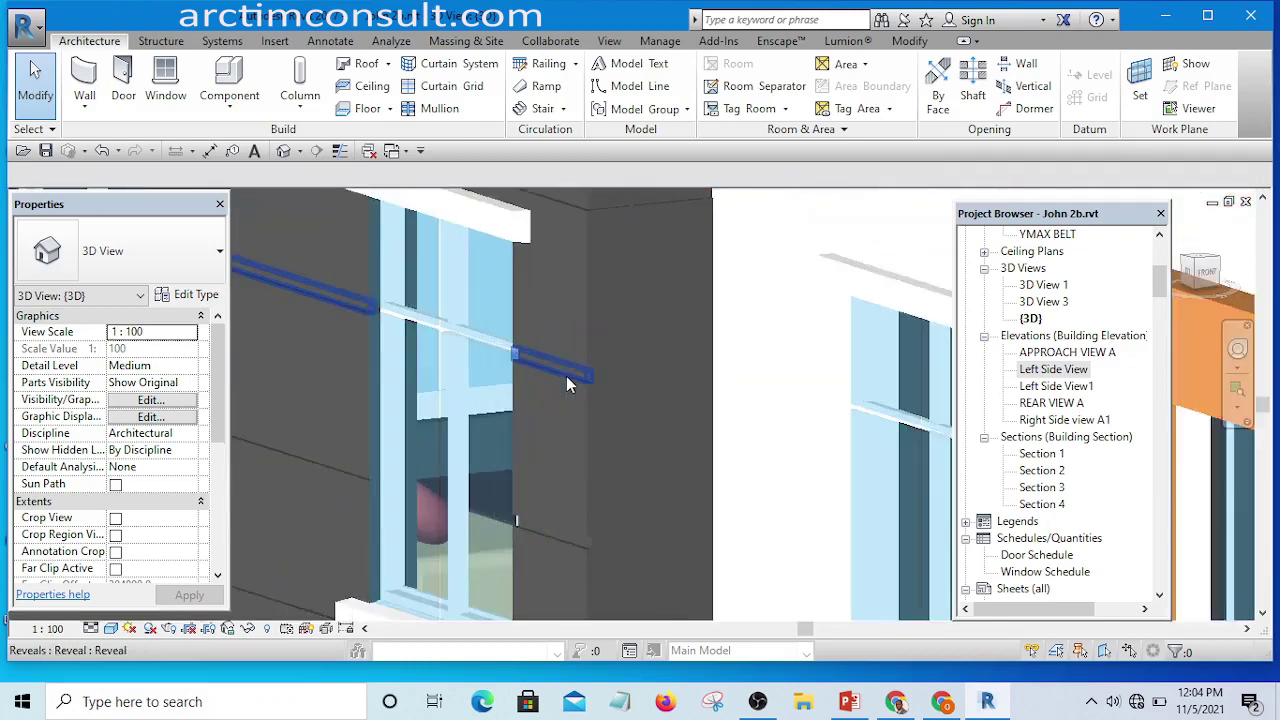
pyautogui.keyDown('shift'); pyautogui.moveTo(567, 385); pyautogui.dragTo(700, 462, button='middle'); pyautogui.keyUp('shift')
pyautogui.scroll(-5, 545, 392)
pyautogui.scroll(4, 583, 386)
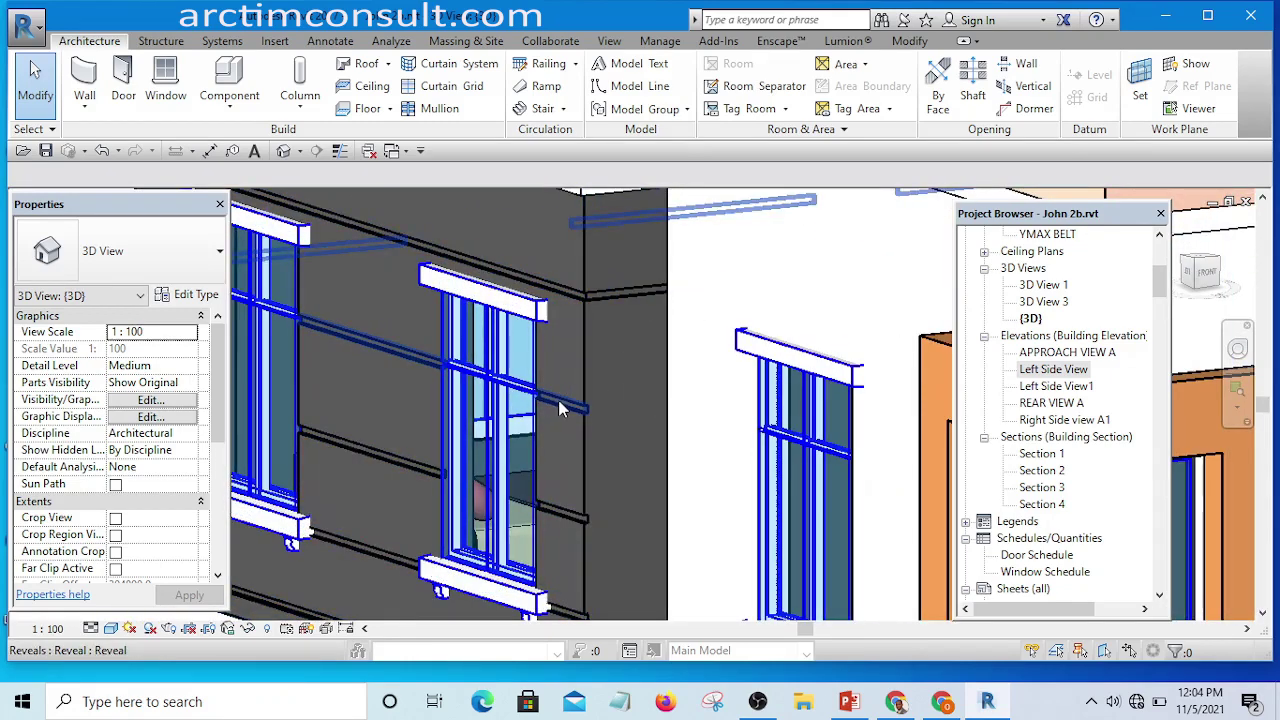
pyautogui.click(567, 414)
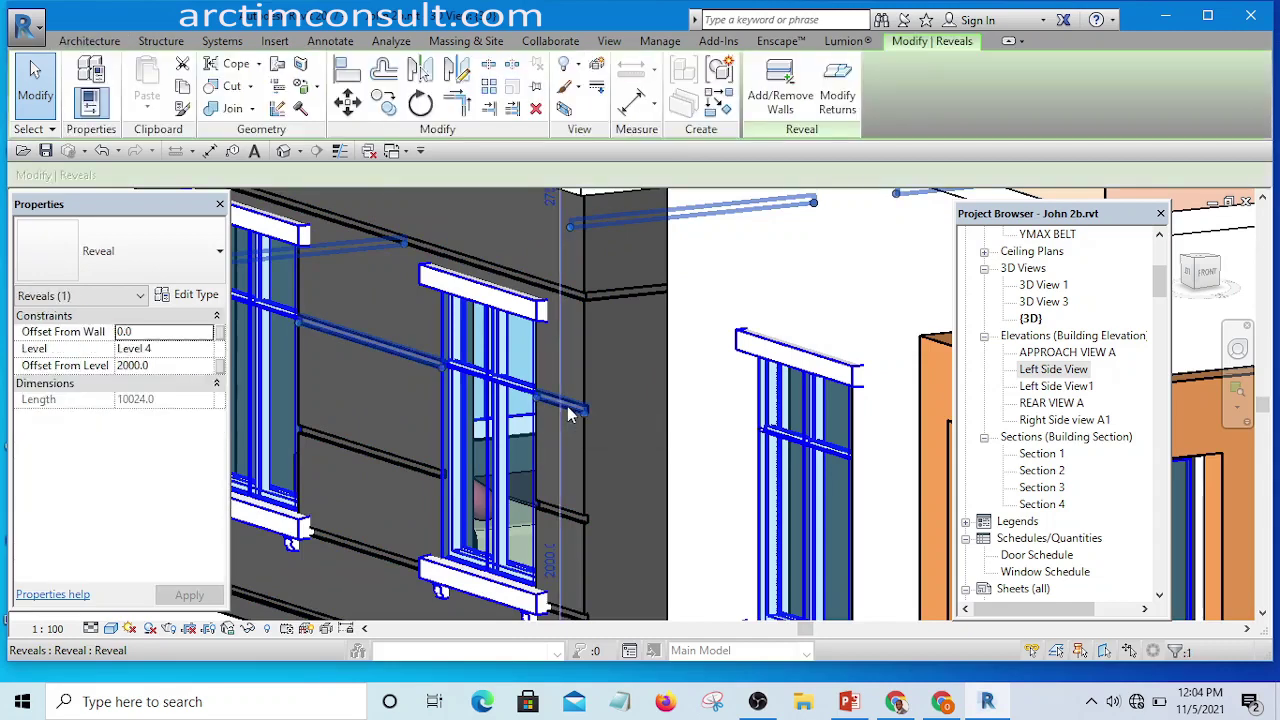
pyautogui.click(783, 95)
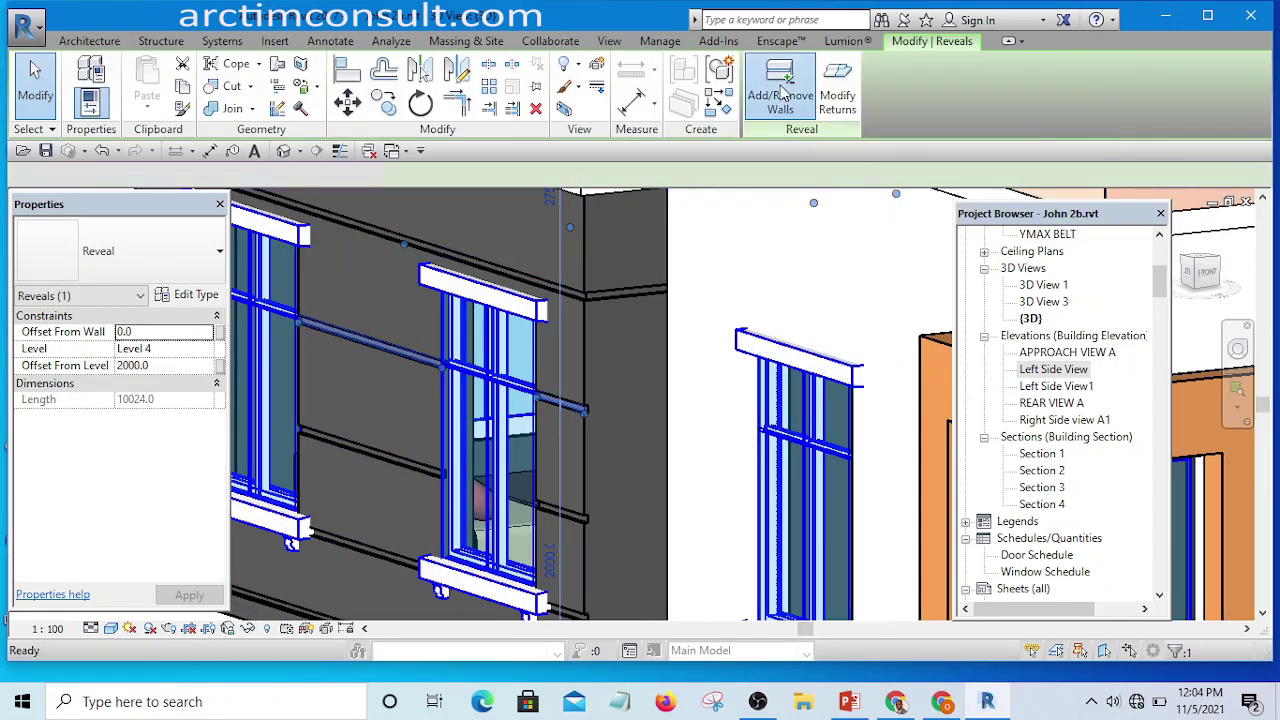
pyautogui.click(636, 415)
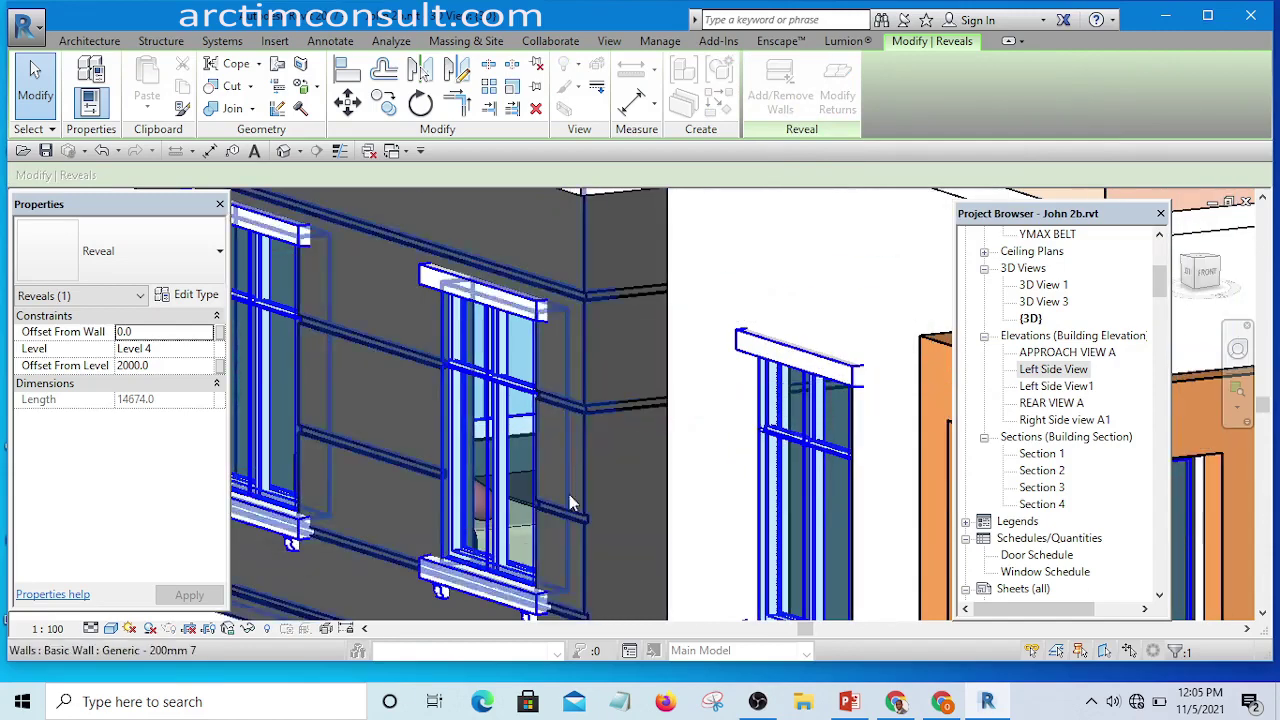
pyautogui.scroll(-5, 545, 415)
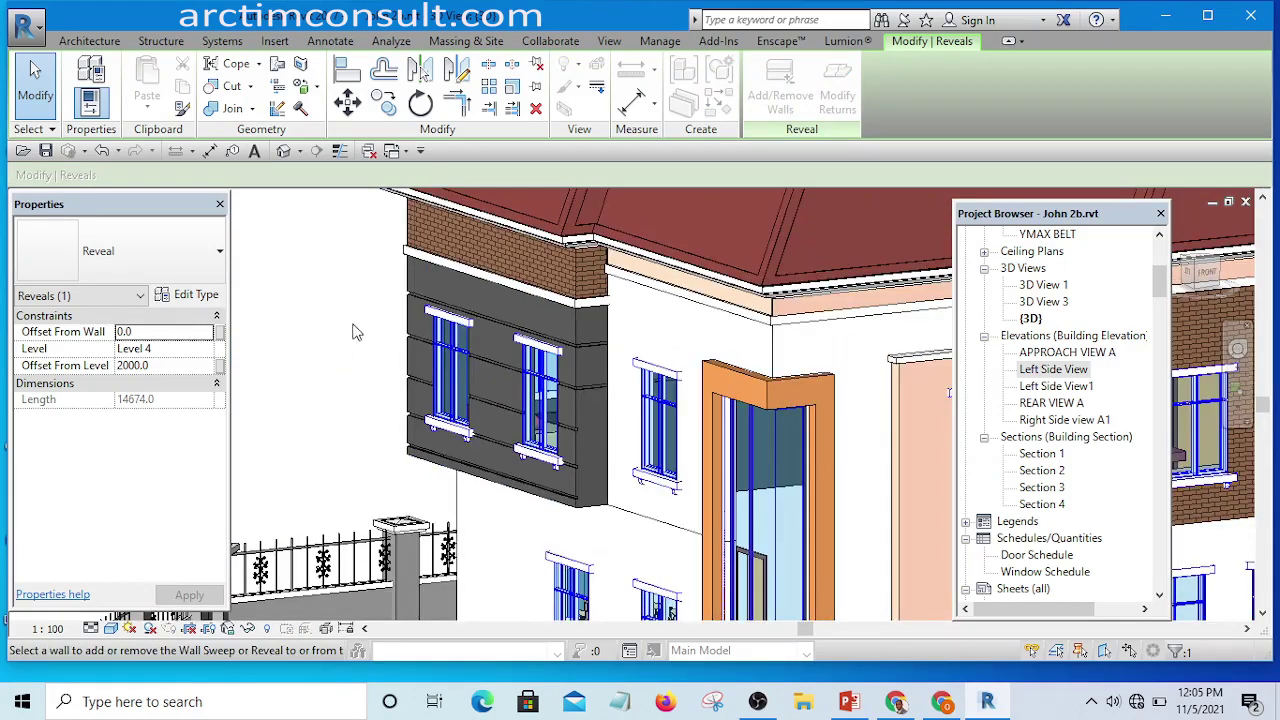
pyautogui.press('Escape')
pyautogui.press('Escape')
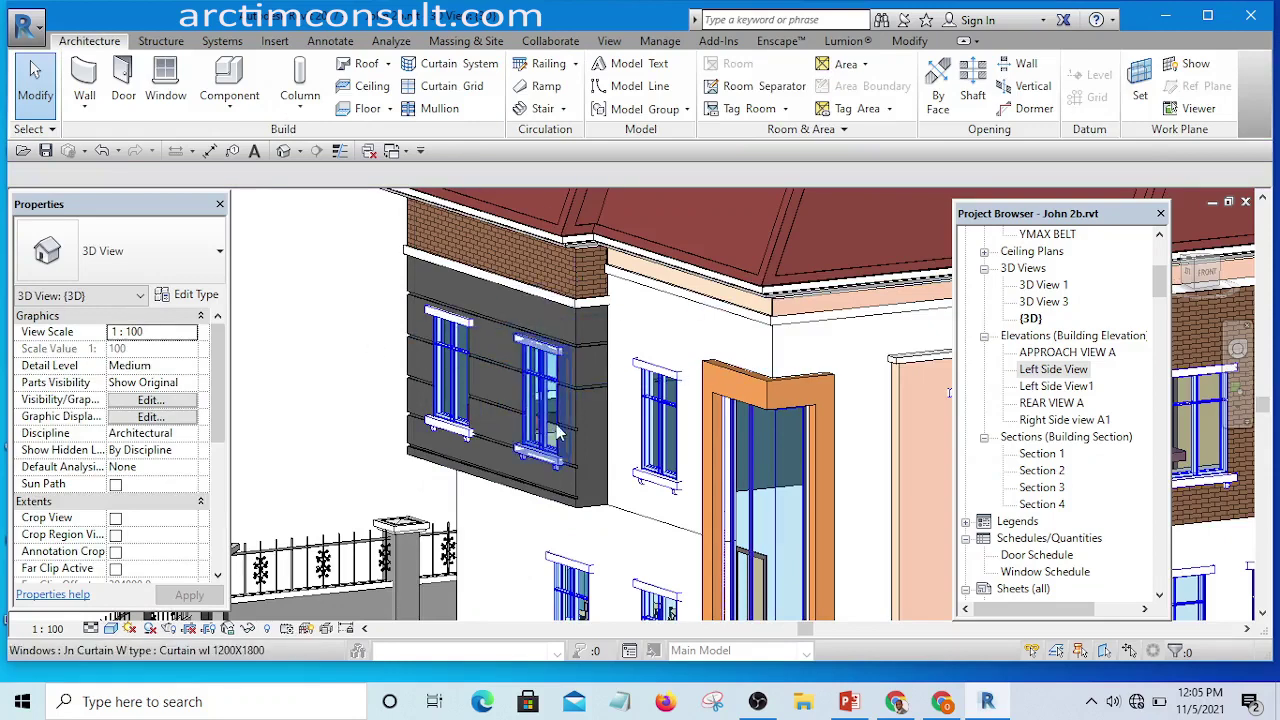
pyautogui.scroll(5, 564, 438)
pyautogui.scroll(3, 564, 436)
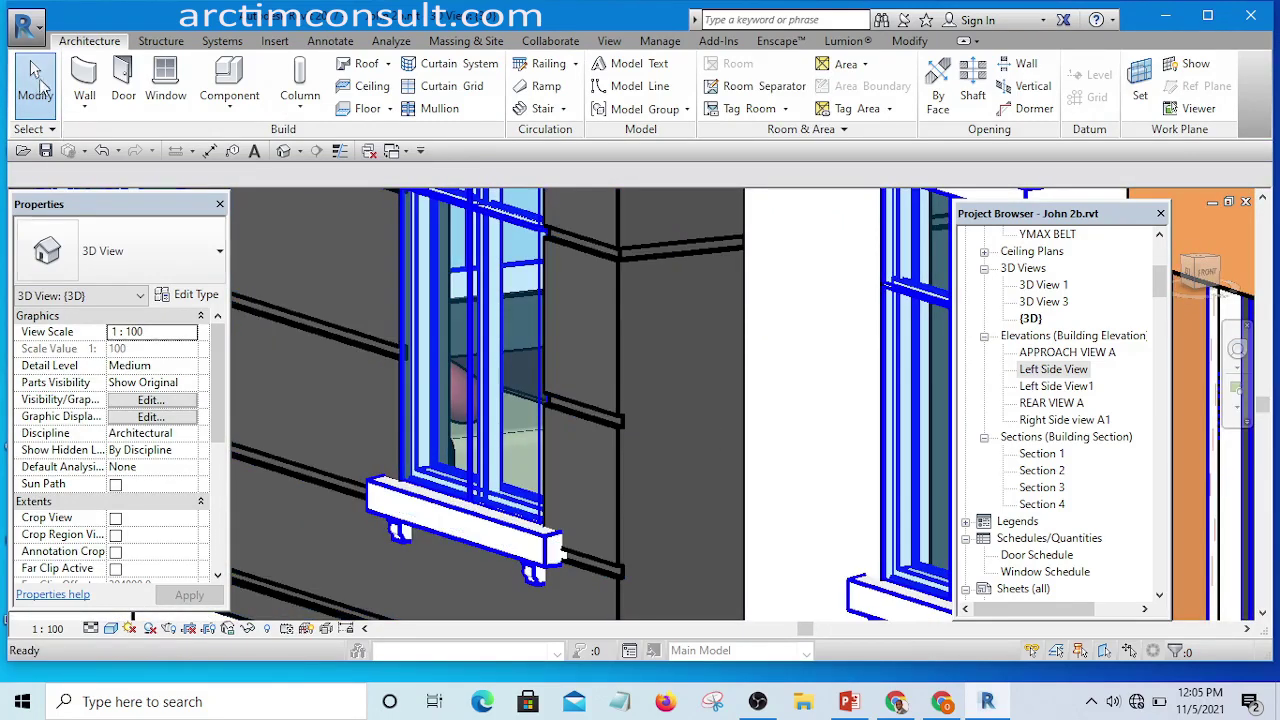
pyautogui.scroll(-8, 361, 344)
pyautogui.scroll(10, 576, 483)
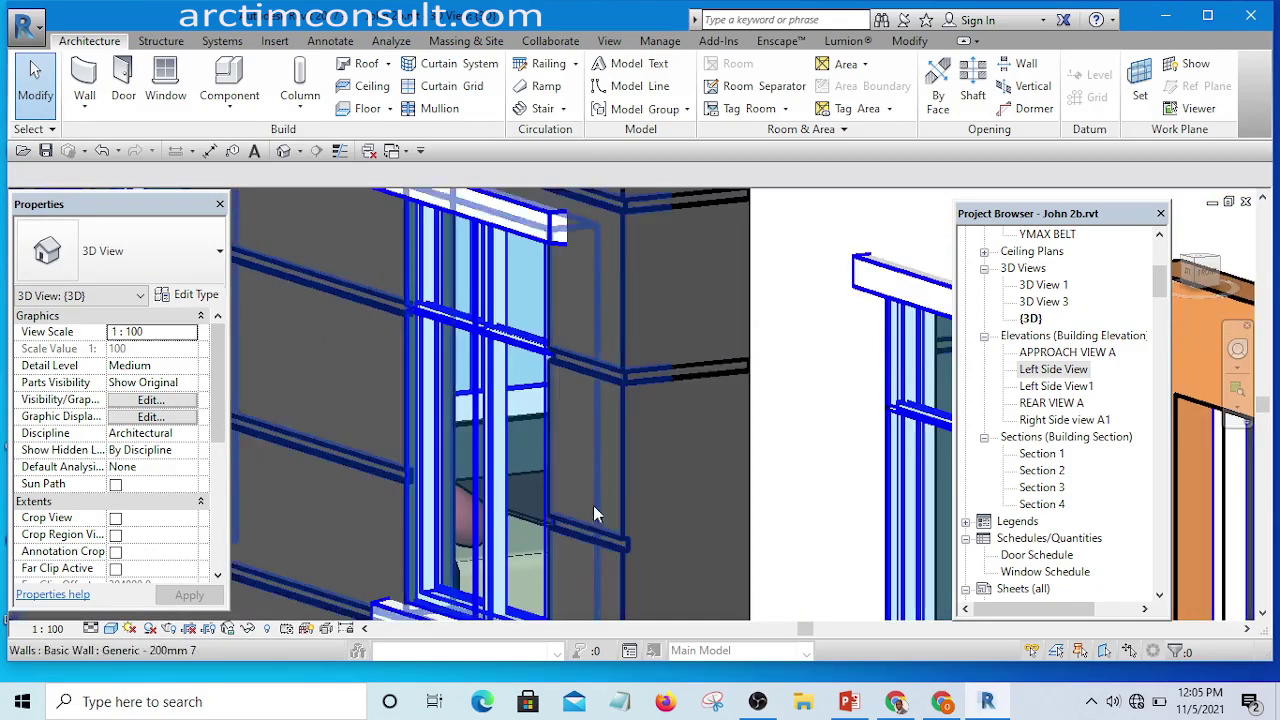
pyautogui.click(588, 537)
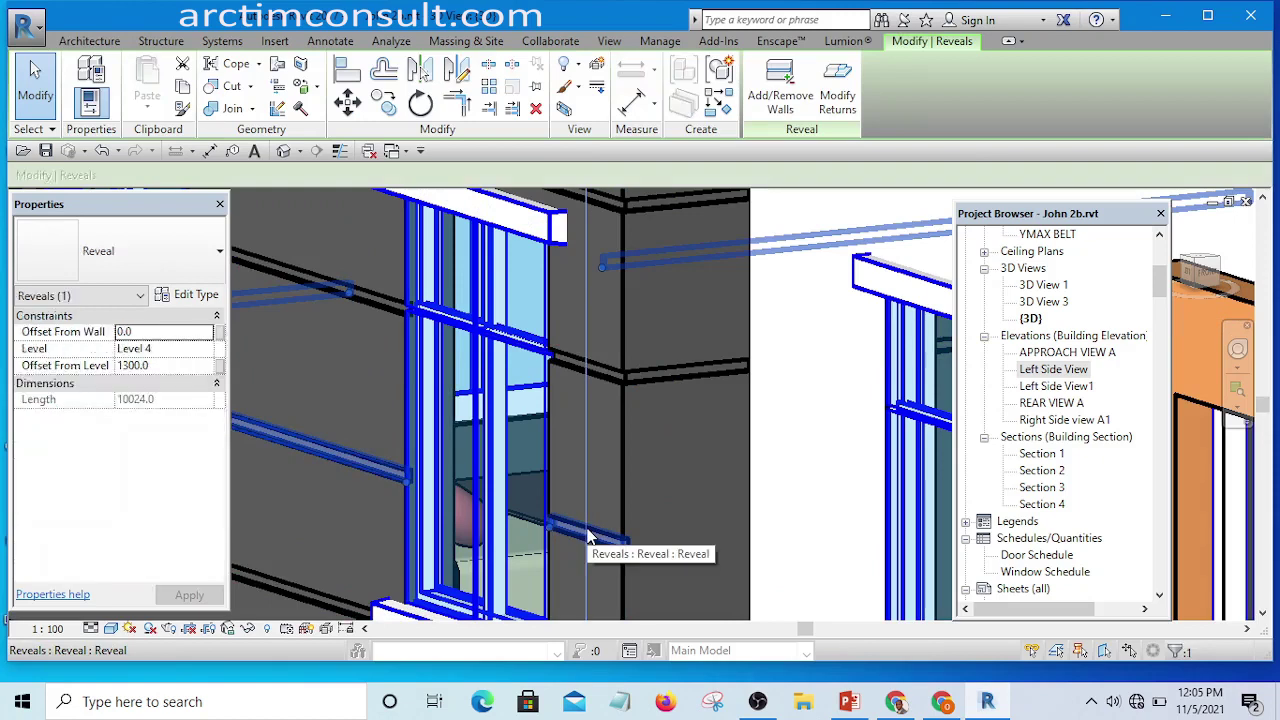
pyautogui.click(780, 85)
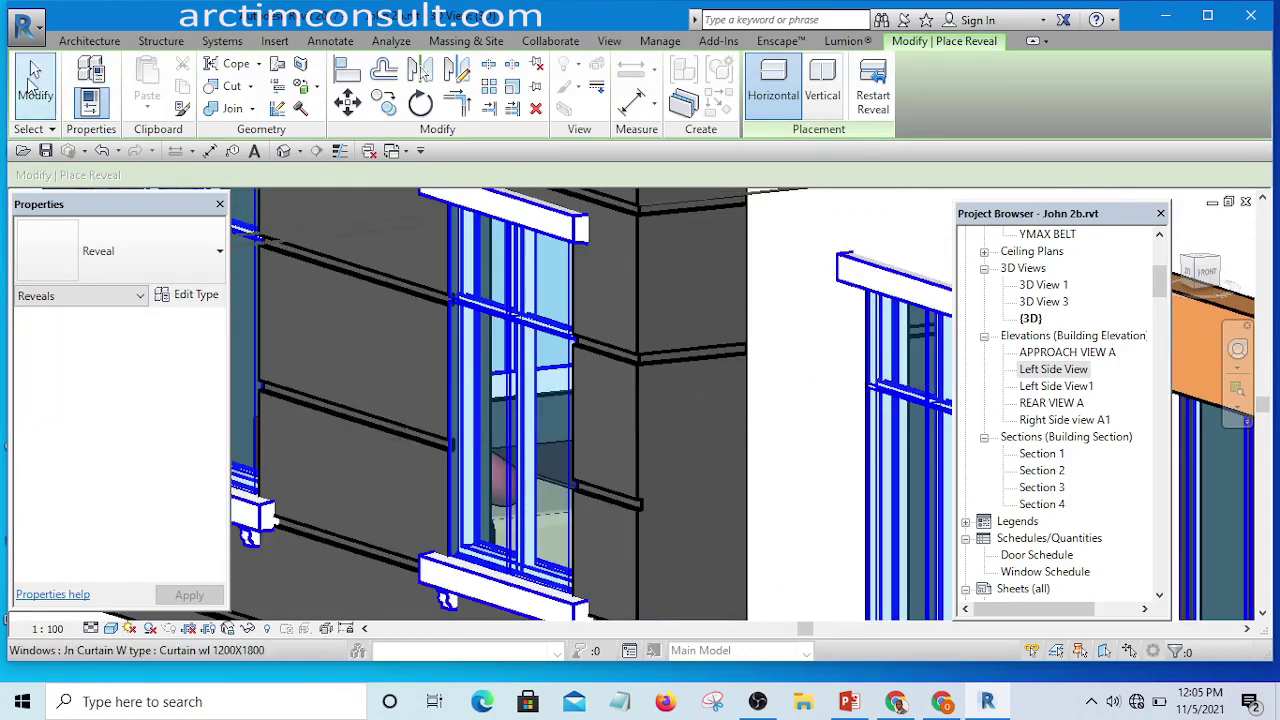
pyautogui.click(33, 82)
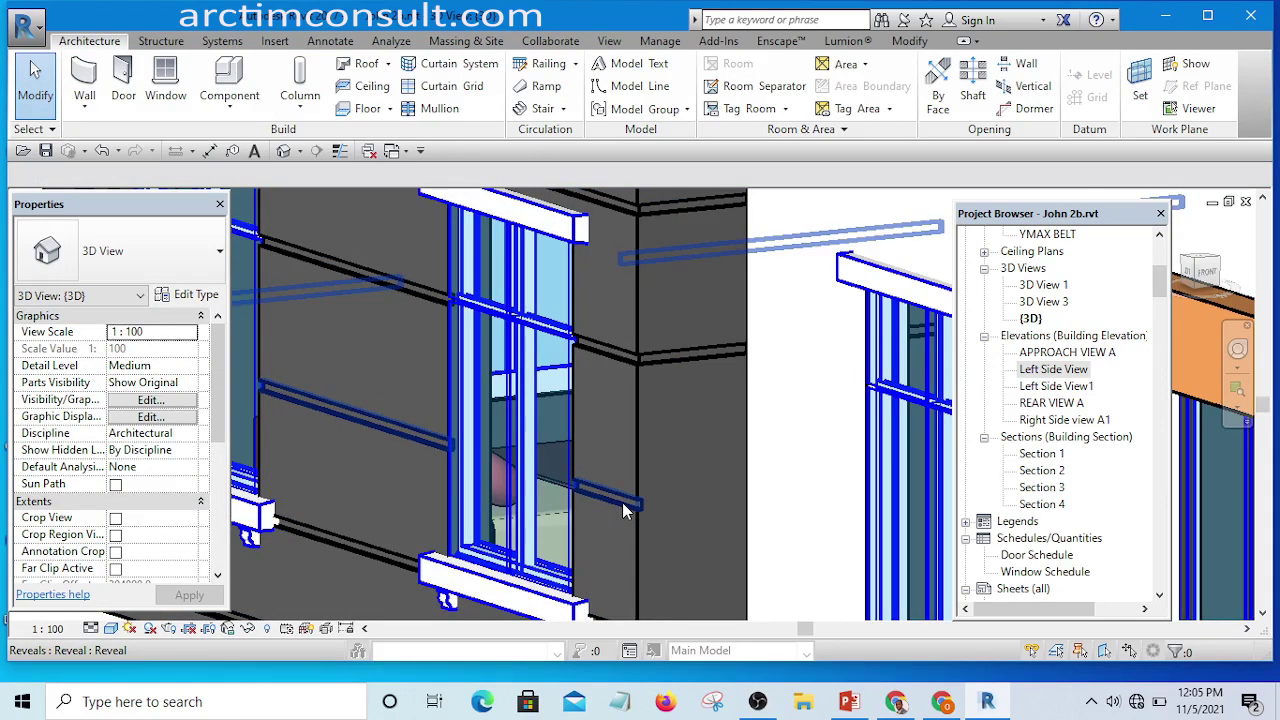
# - Extend the reveal crossing the lower part of the windows onto the short dark return wall, using Add/Remove Walls
pyautogui.press('Tab')
pyautogui.press('Tab')
pyautogui.press('Tab')
pyautogui.press('Tab')
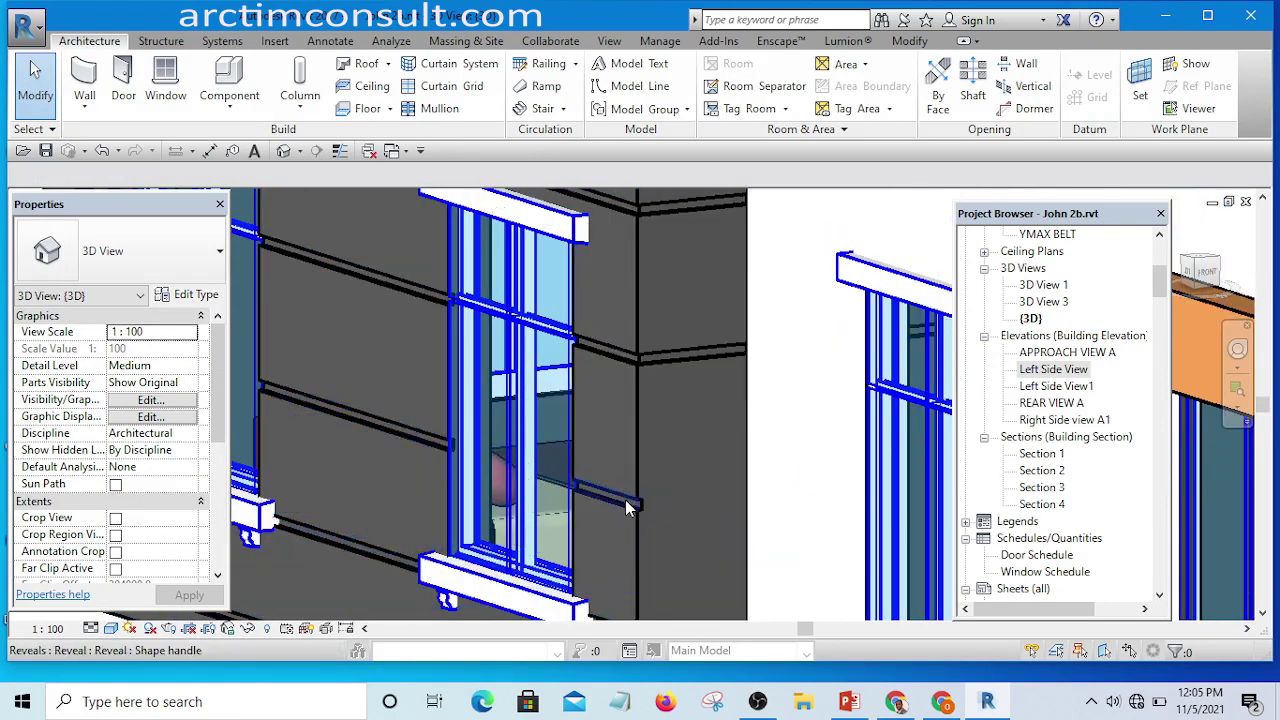
pyautogui.click(627, 507)
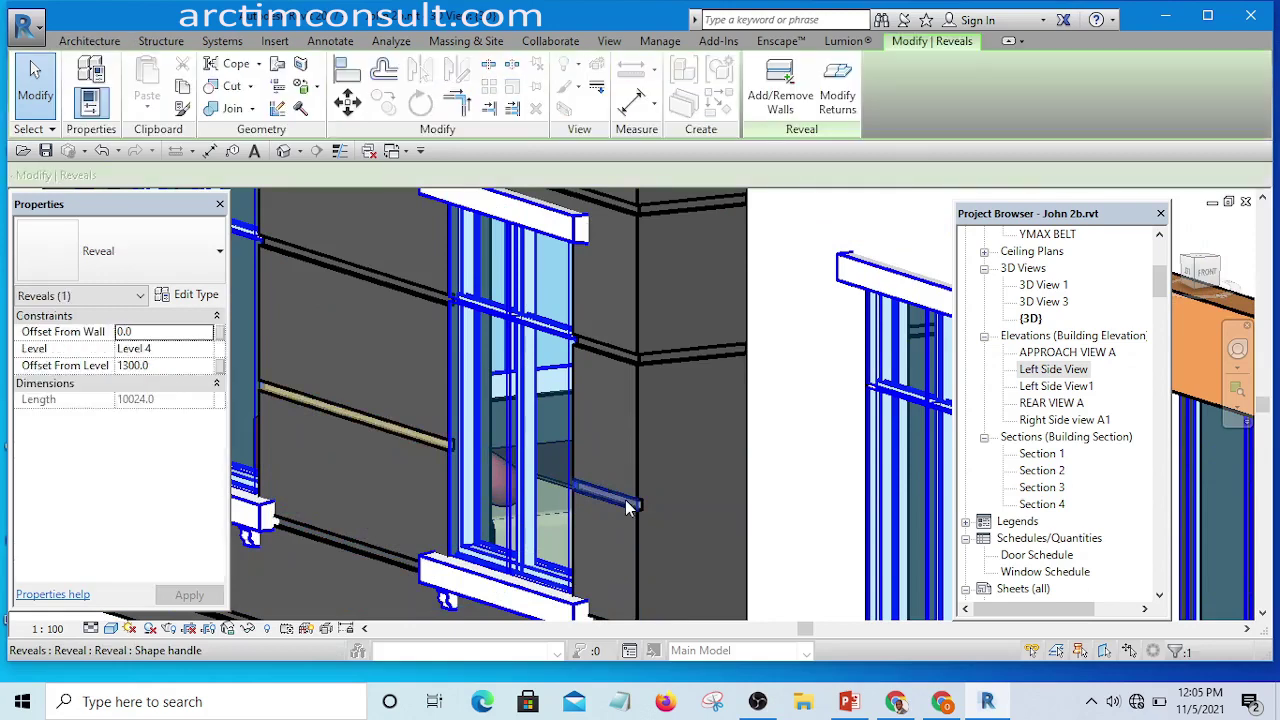
pyautogui.click(800, 100)
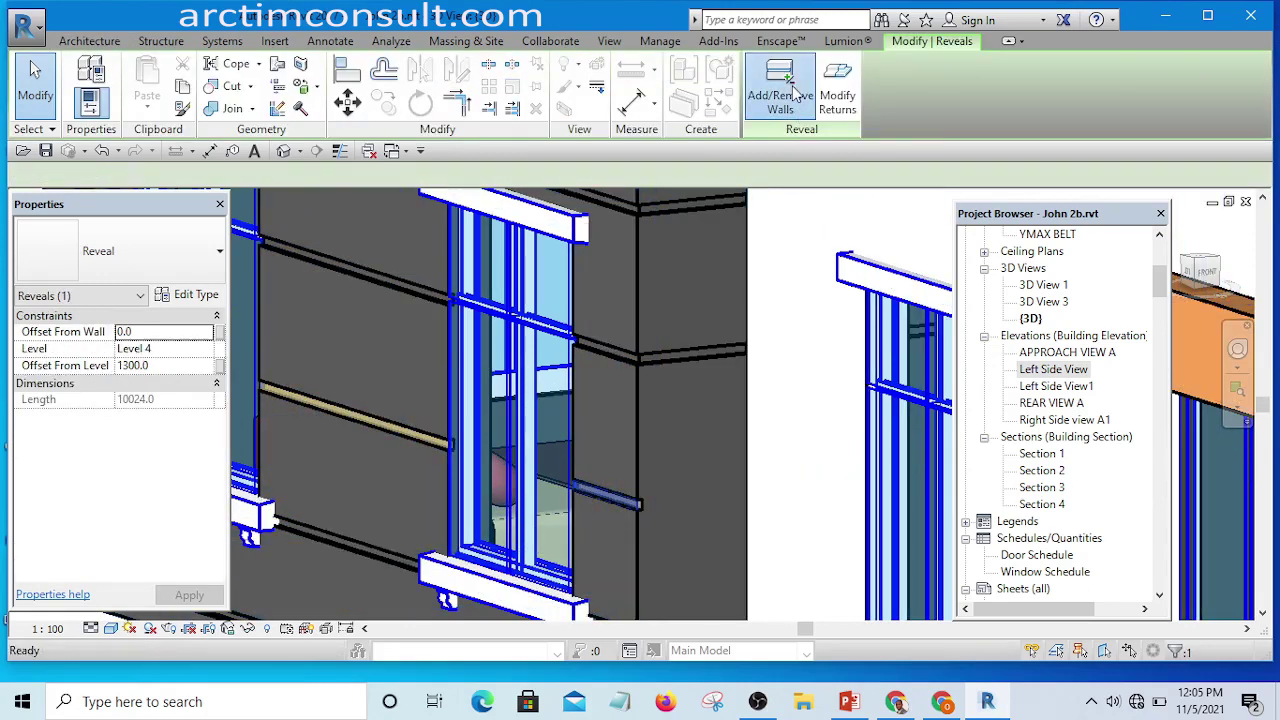
pyautogui.click(698, 497)
pyautogui.scroll(-6, 658, 439)
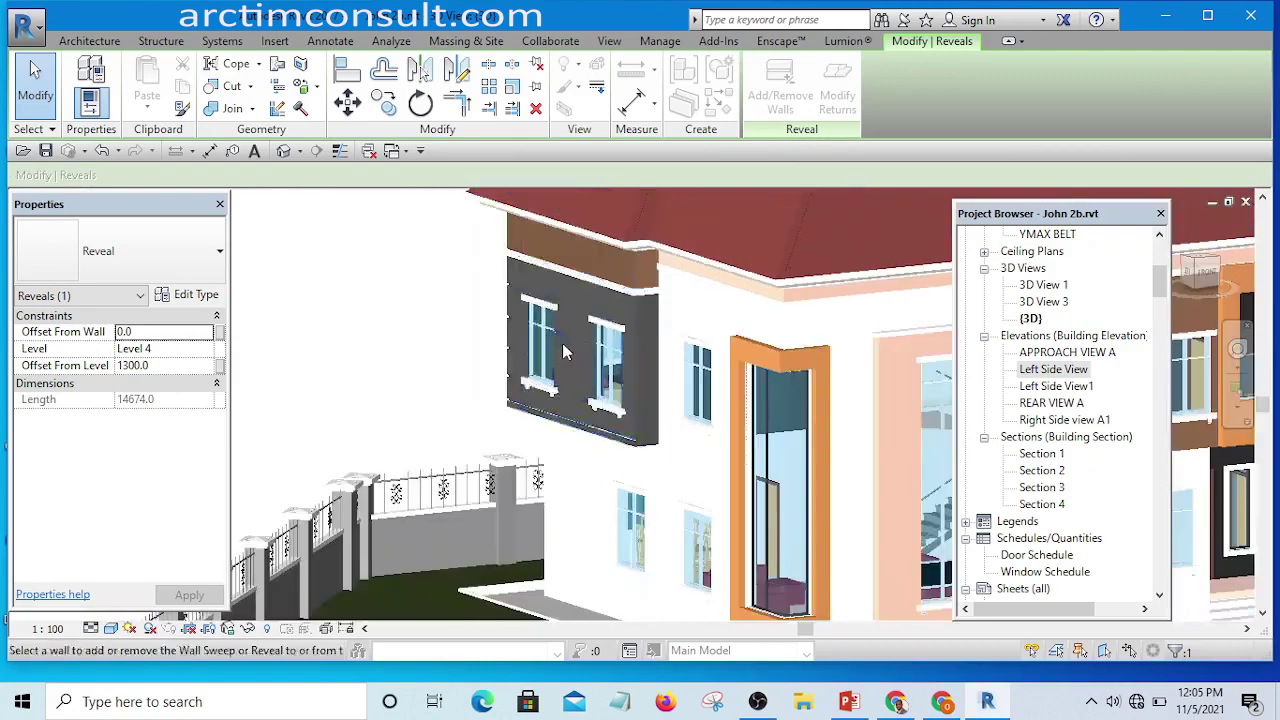
pyautogui.scroll(-1, 366, 289)
pyautogui.press('Escape')
pyautogui.press('Escape')
# - Extend the window-sill reveal, 670 mm above Level 4, onto the short dark return wall using Add/Remove Walls
pyautogui.scroll(6, 640, 412)
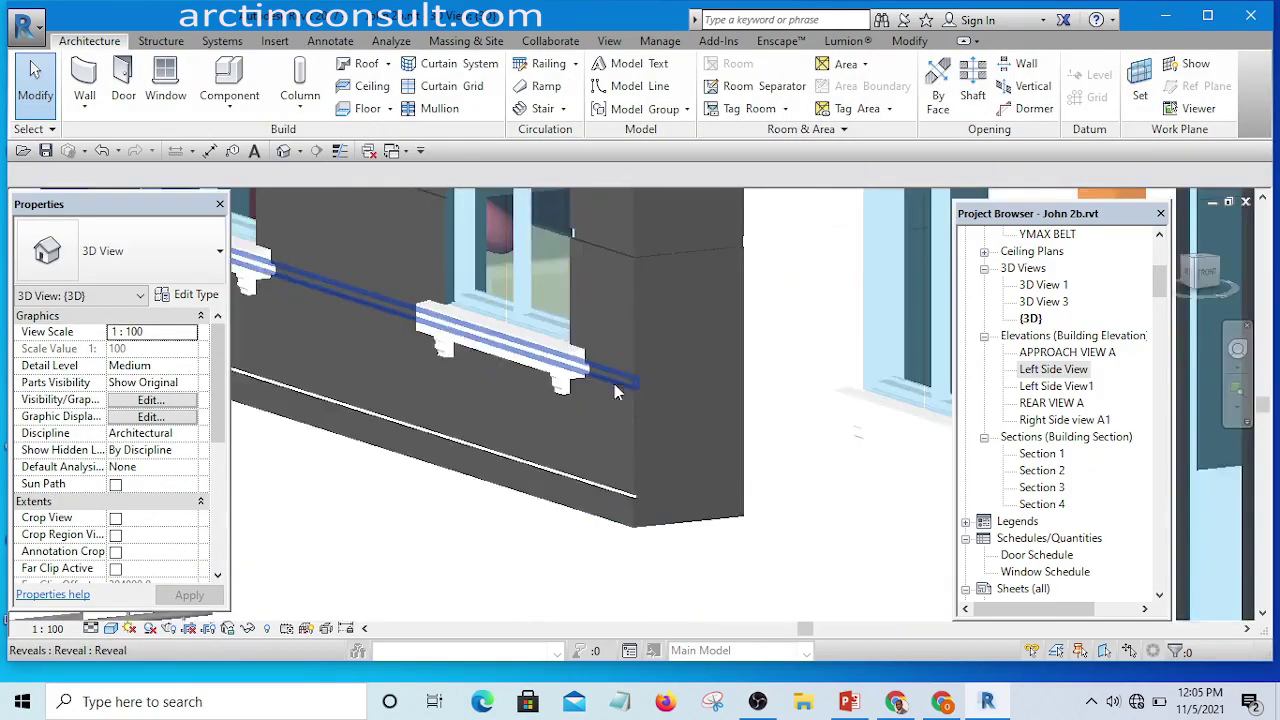
pyautogui.scroll(2, 614, 390)
pyautogui.click(38, 92)
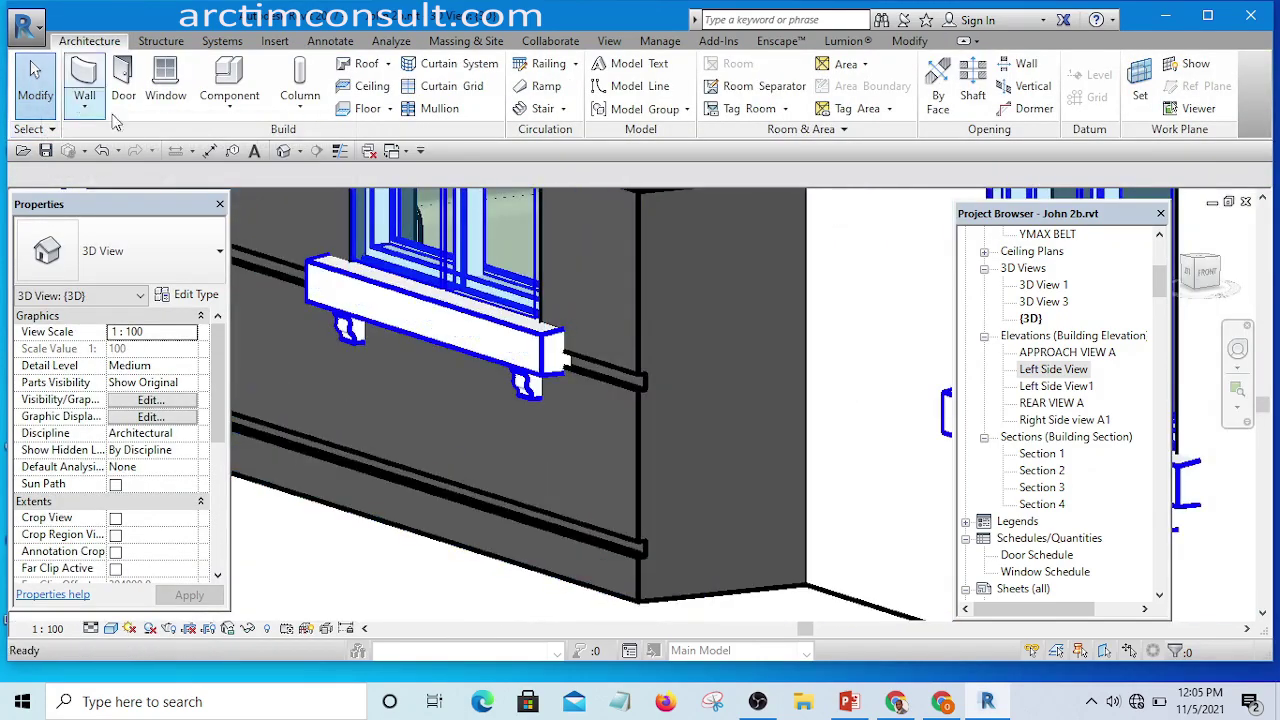
pyautogui.press('Tab')
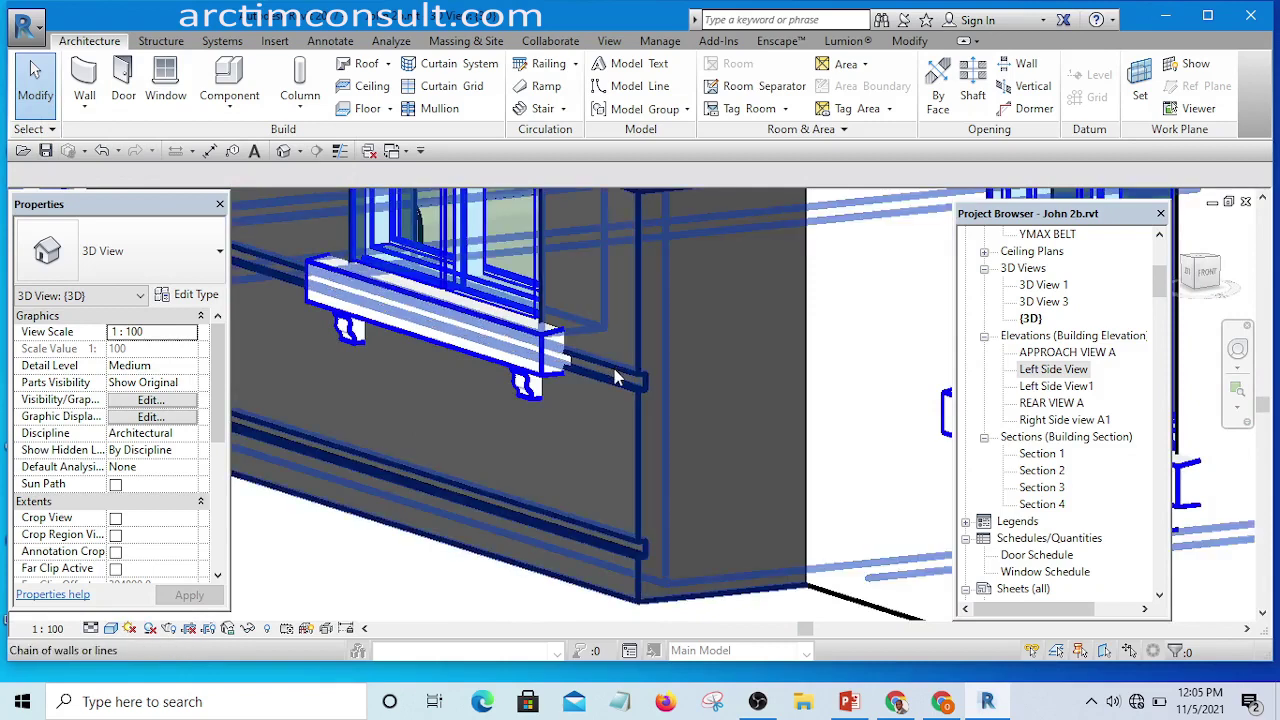
pyautogui.press('Tab')
pyautogui.click(615, 377)
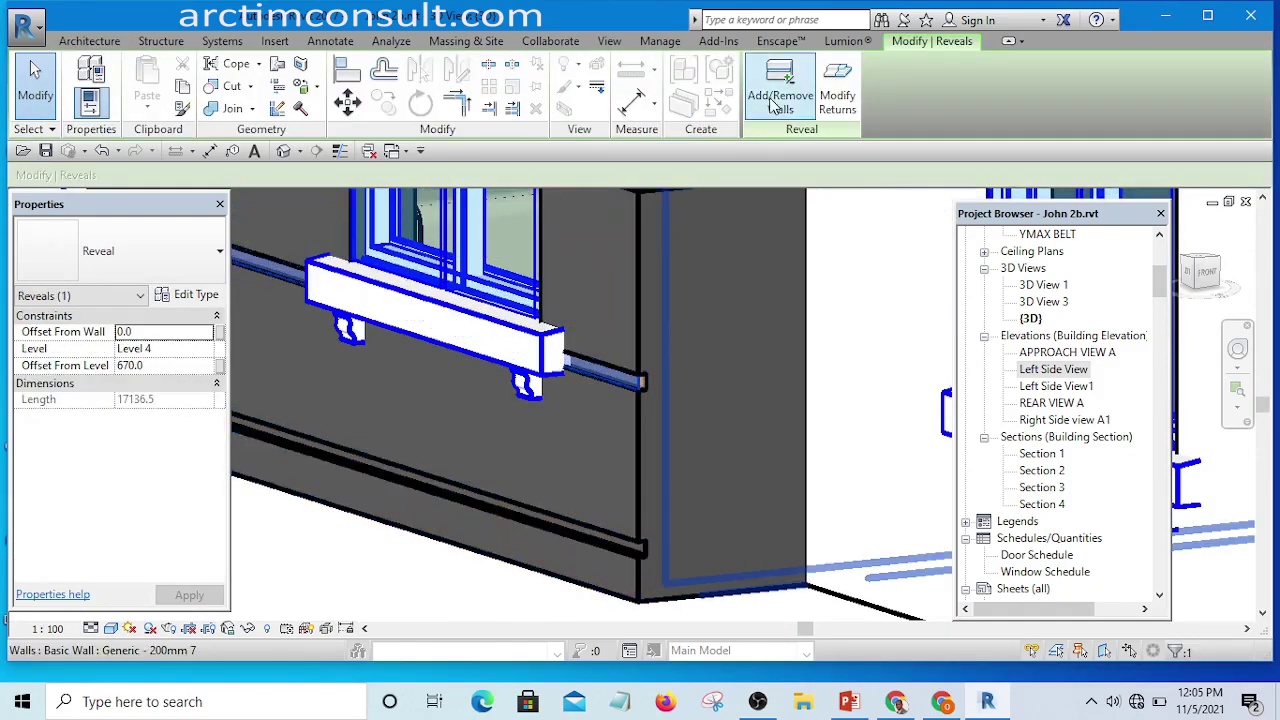
pyautogui.click(773, 105)
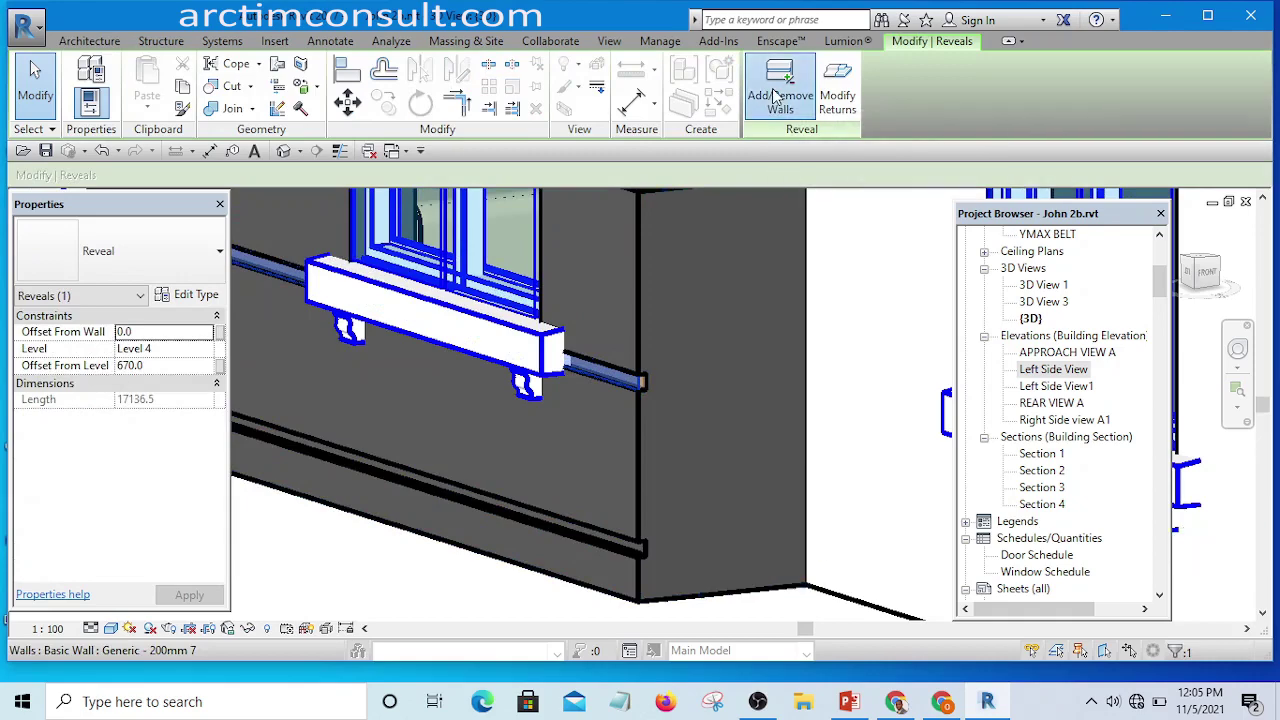
pyautogui.click(722, 392)
pyautogui.scroll(-5, 708, 480)
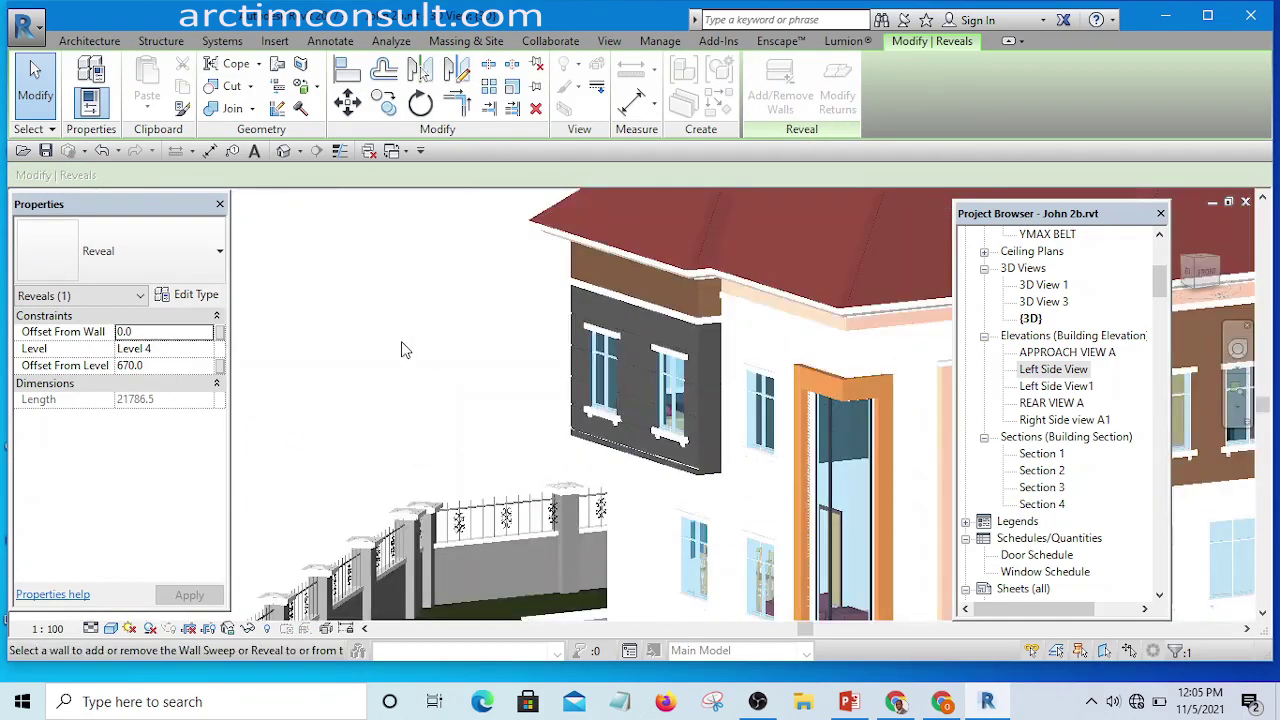
pyautogui.press('Escape')
pyautogui.press('Escape')
# - Extend the lowest reveal, near the base of the dark upper-floor wall, onto the short return wall using Add/Remove Walls
pyautogui.scroll(5, 697, 467)
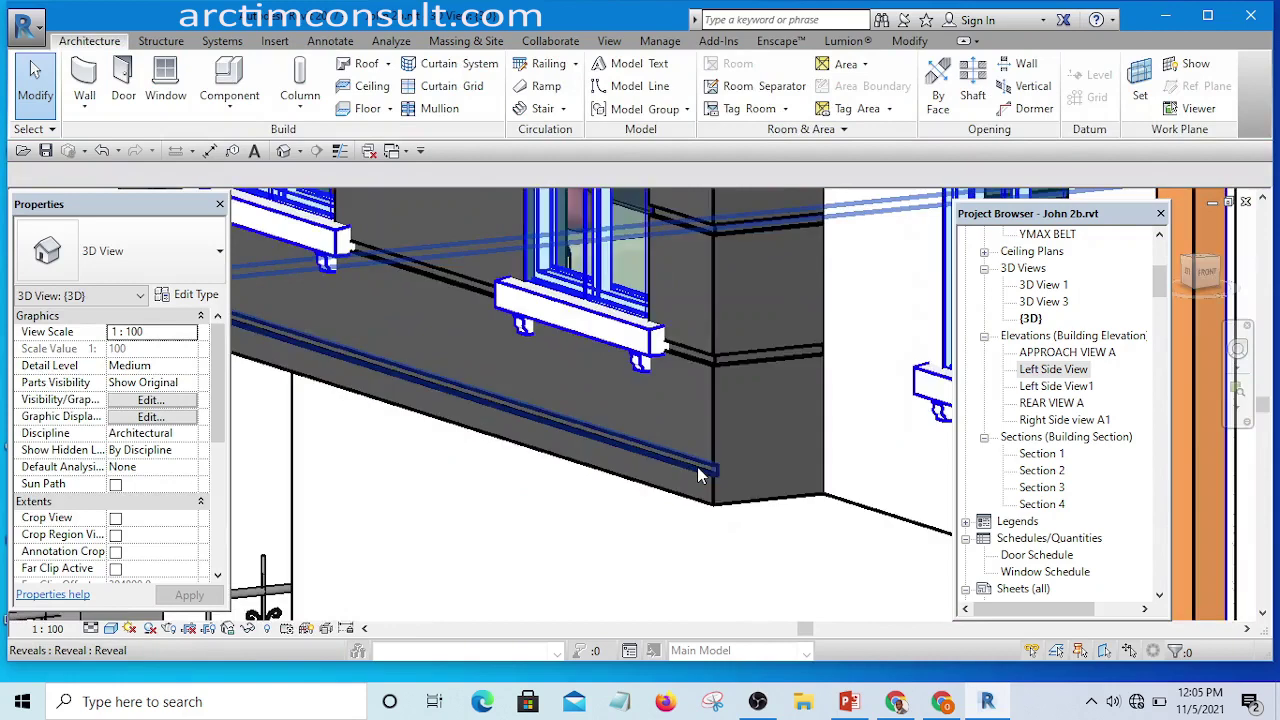
pyautogui.click(678, 464)
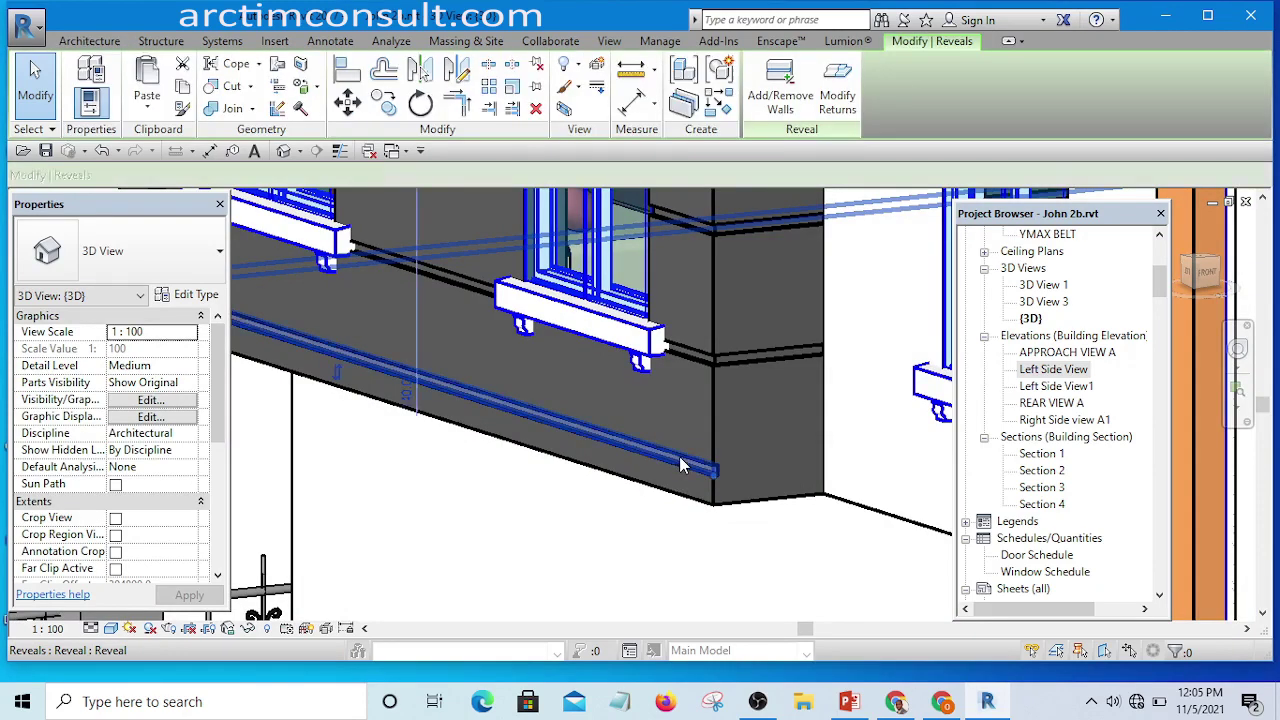
pyautogui.click(780, 95)
pyautogui.click(756, 468)
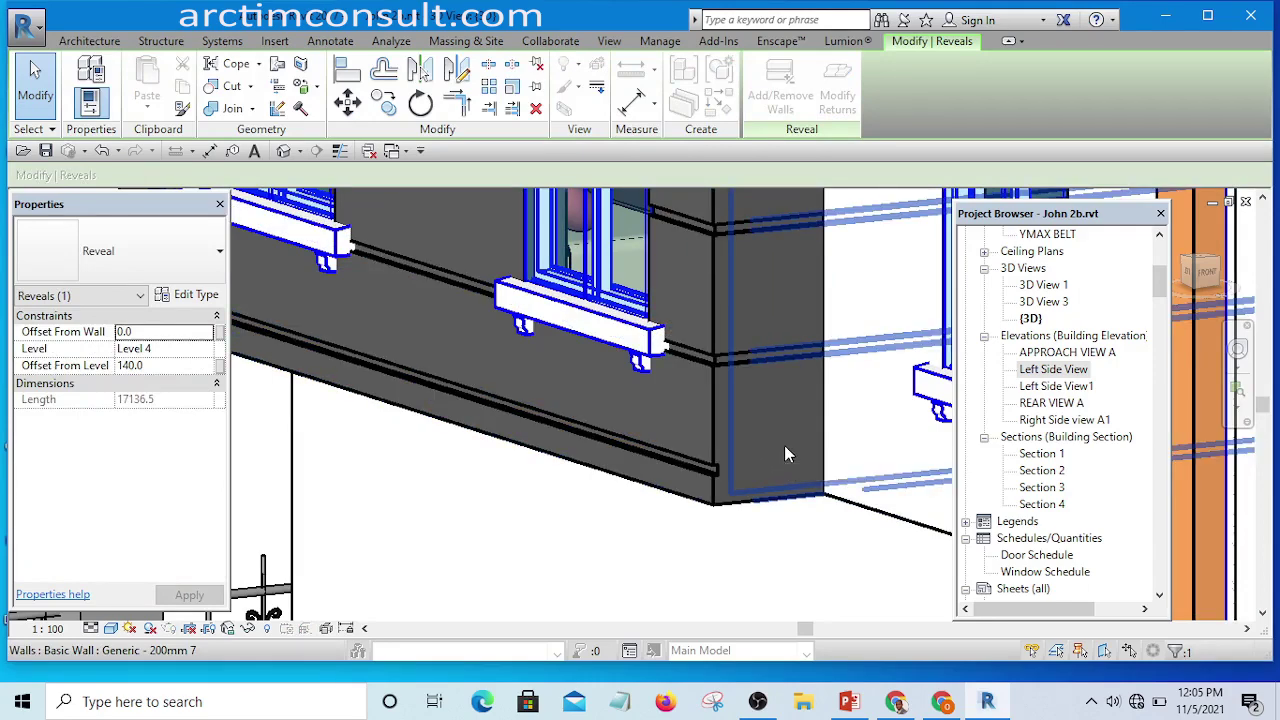
pyautogui.keyDown('shift'); pyautogui.moveTo(784, 445); pyautogui.dragTo(745, 432, button='middle'); pyautogui.keyUp('shift')
pyautogui.press('Escape')
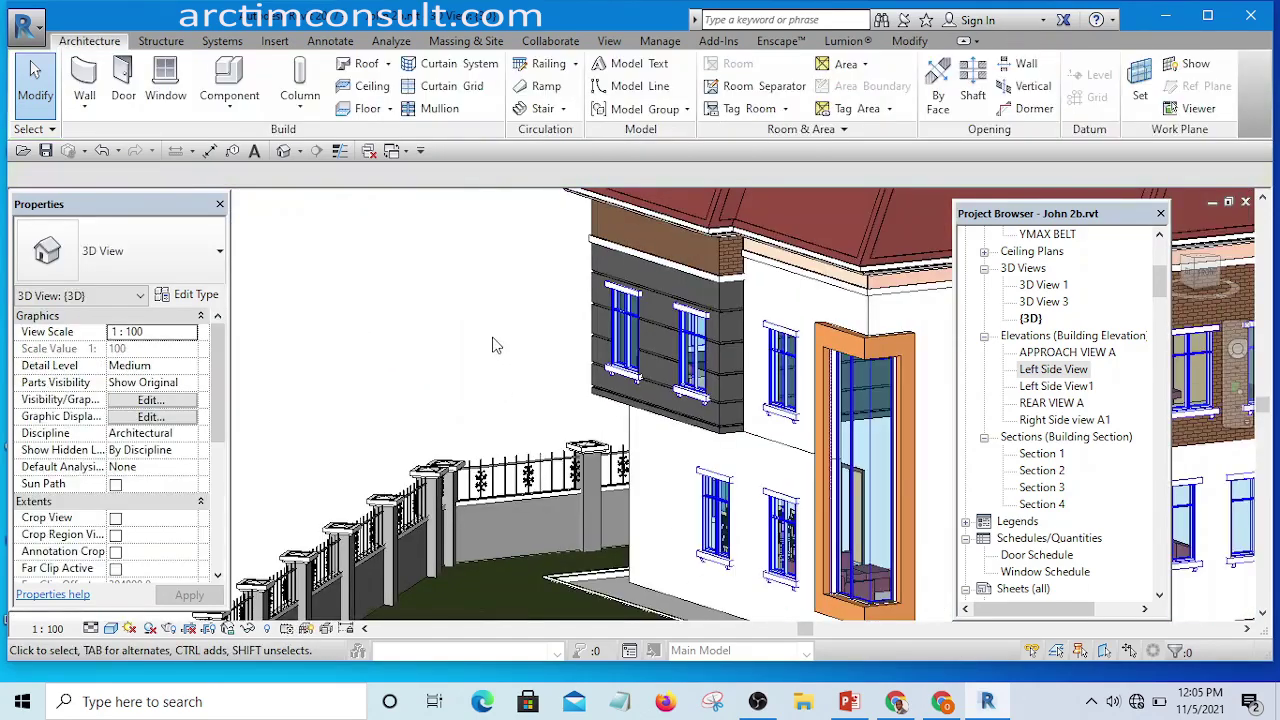
# - Examine the reveals along the dark upper-floor walls, around the corner, behind the window sills and at the wall's far edge
pyautogui.keyDown('shift'); pyautogui.moveTo(475, 340); pyautogui.dragTo(386, 361, button='middle'); pyautogui.keyUp('shift')
pyautogui.scroll(-2, 531, 376)
pyautogui.scroll(4, 582, 376)
pyautogui.scroll(-2, 482, 374)
pyautogui.scroll(-1, 432, 372)
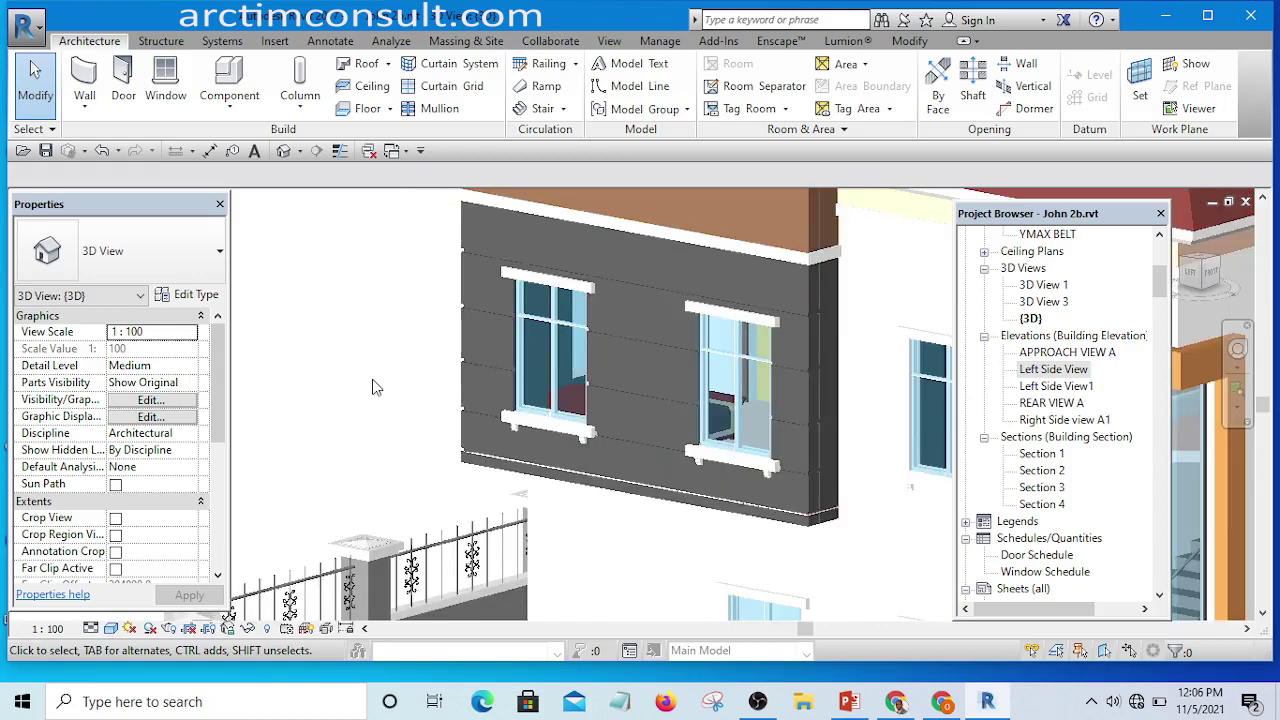
pyautogui.scroll(2, 400, 389)
pyautogui.keyDown('shift'); pyautogui.moveTo(400, 389); pyautogui.dragTo(337, 409, button='middle'); pyautogui.keyUp('shift')
pyautogui.scroll(4, 410, 472)
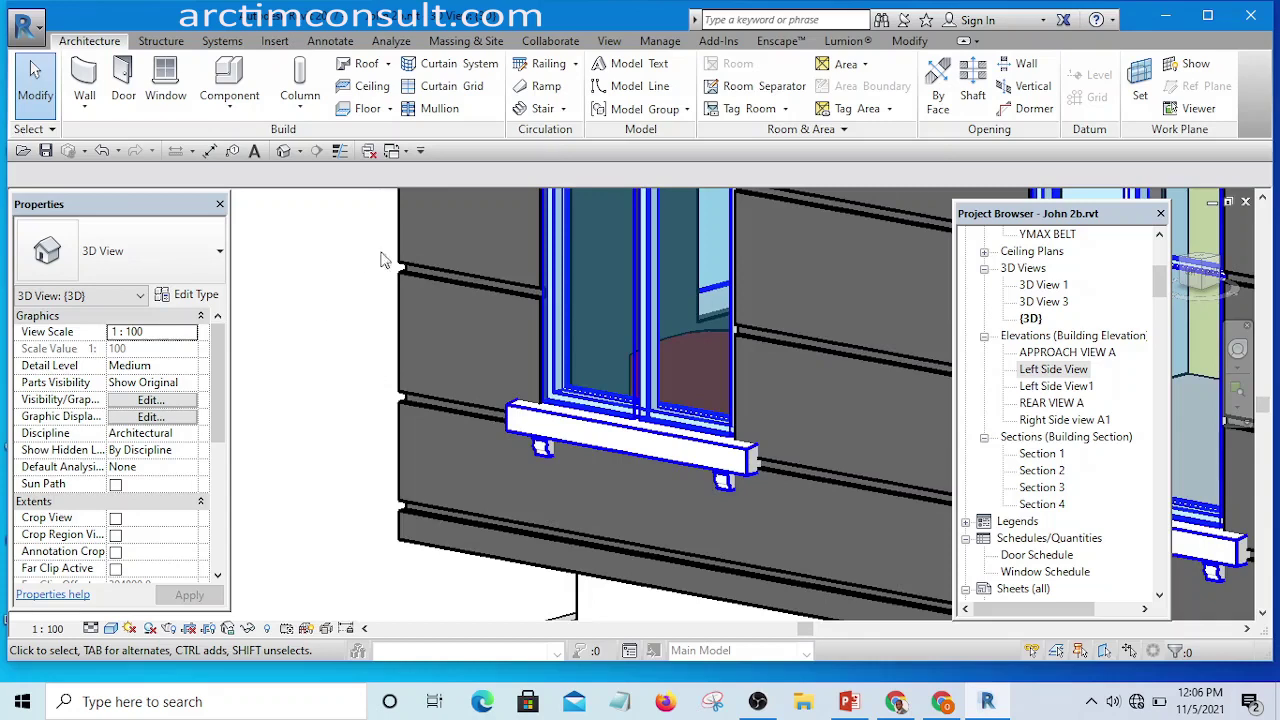
# - Switch to the Ref. Level view of the 2 inche wall reveal.rfa family and examine its rectangular profile
pyautogui.click(406, 151)
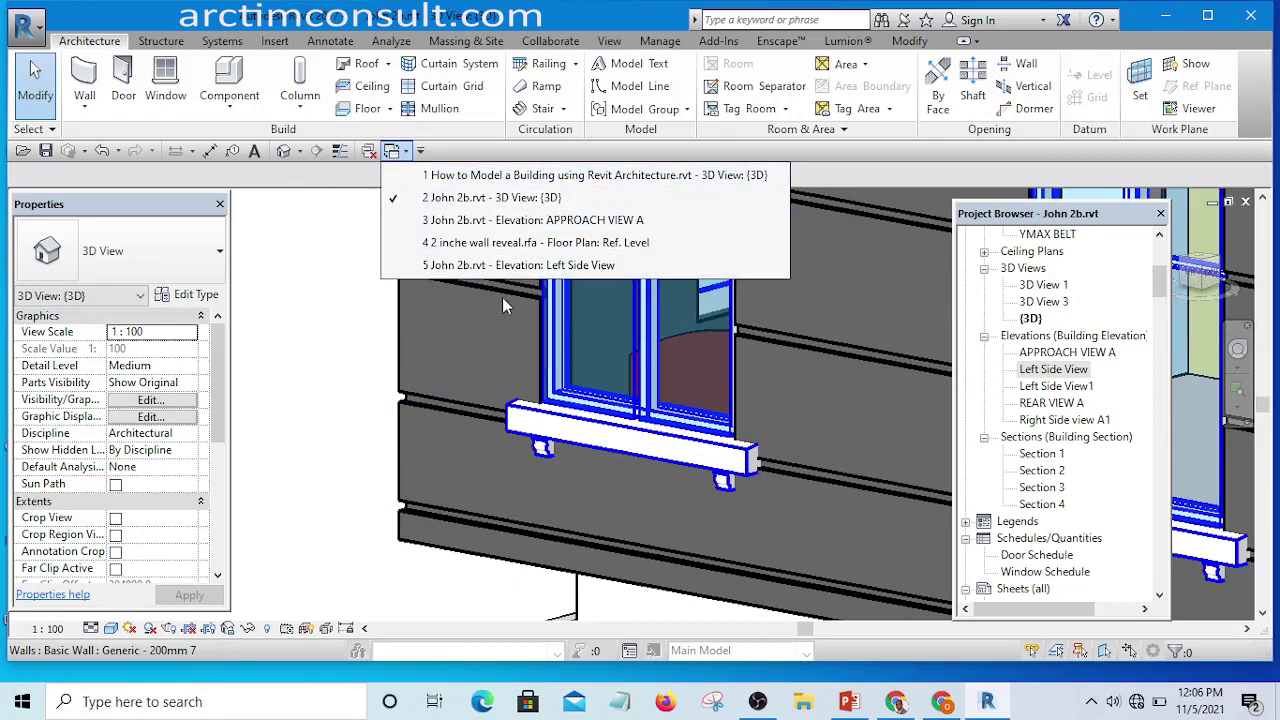
pyautogui.click(517, 243)
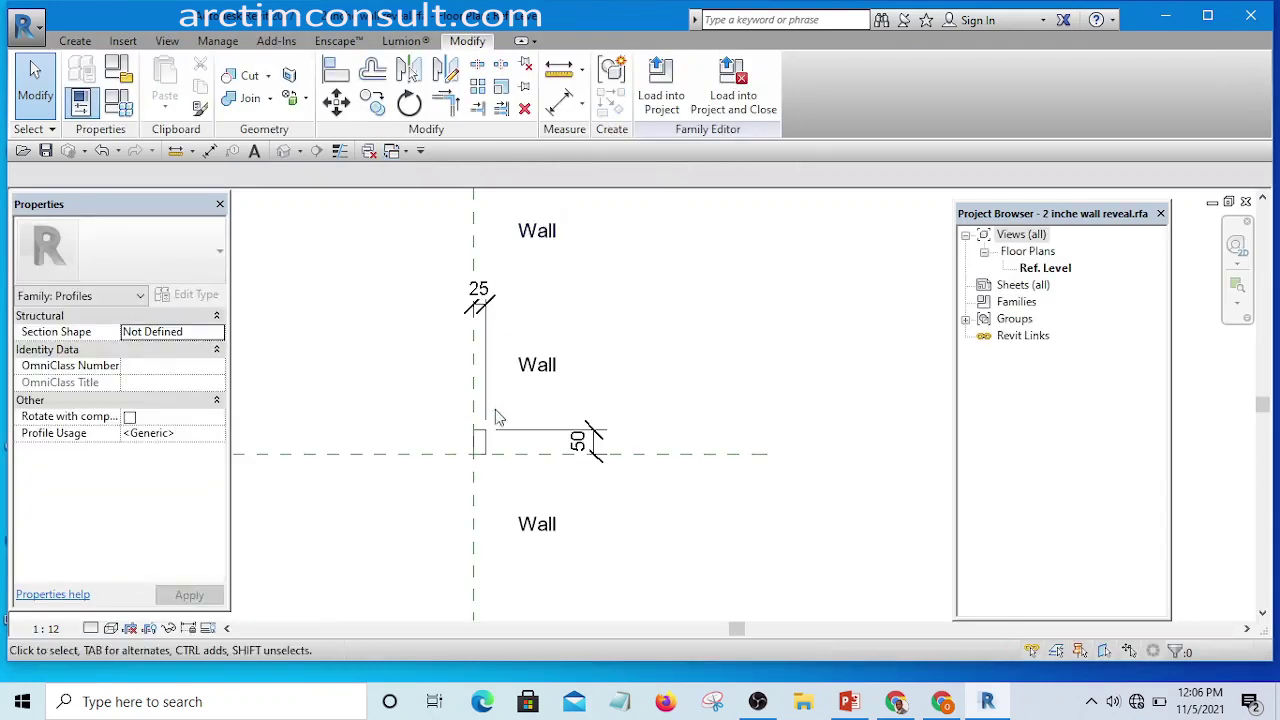
pyautogui.scroll(4, 494, 412)
pyautogui.scroll(2, 474, 437)
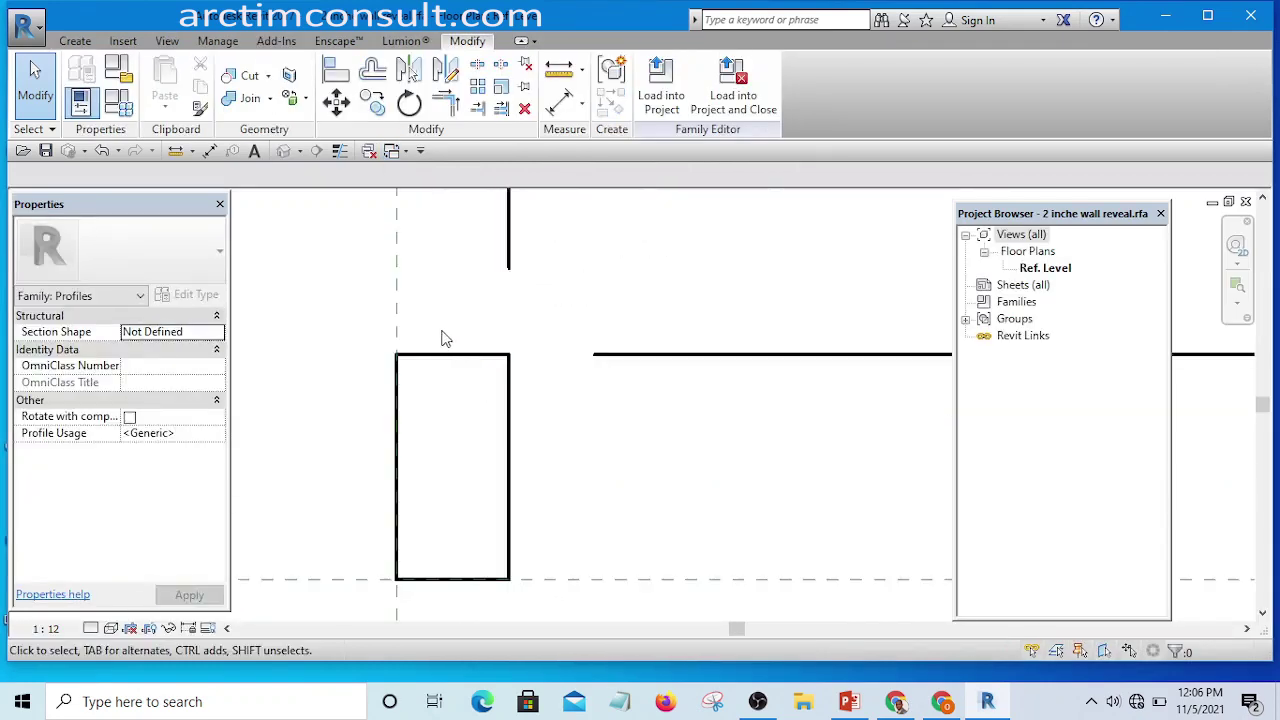
pyautogui.scroll(-1, 446, 377)
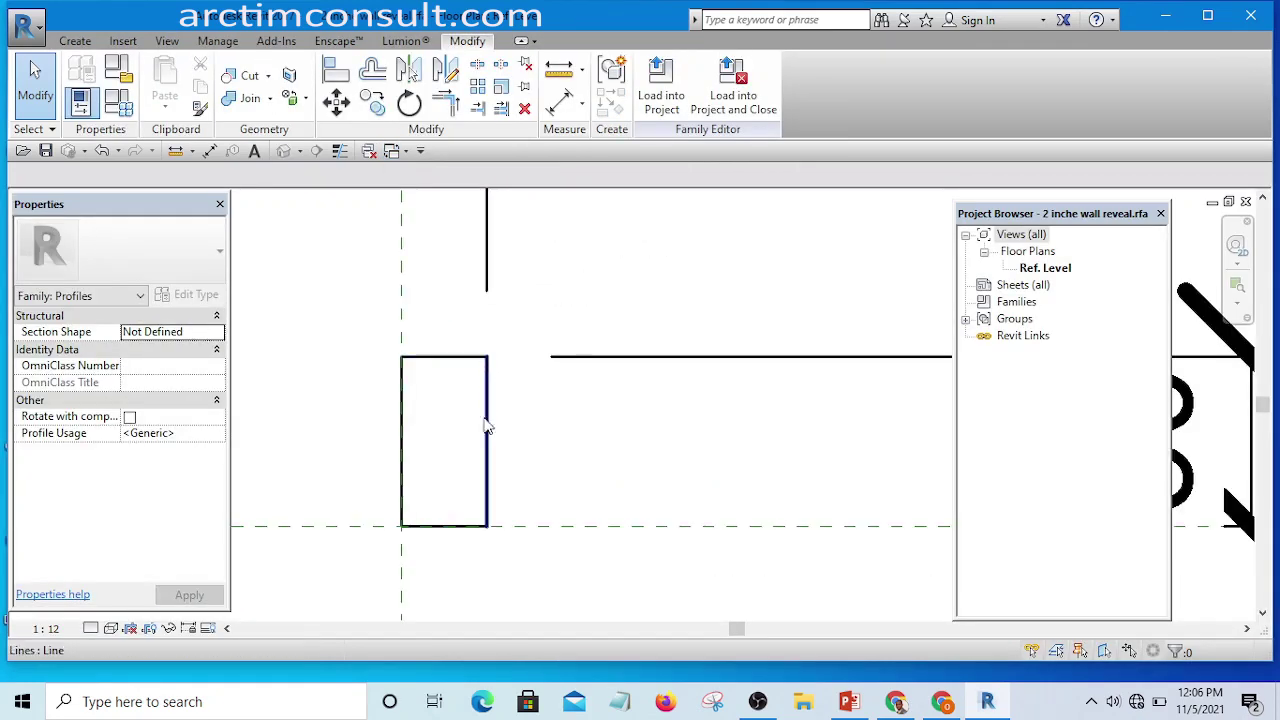
pyautogui.rightClick(484, 500)
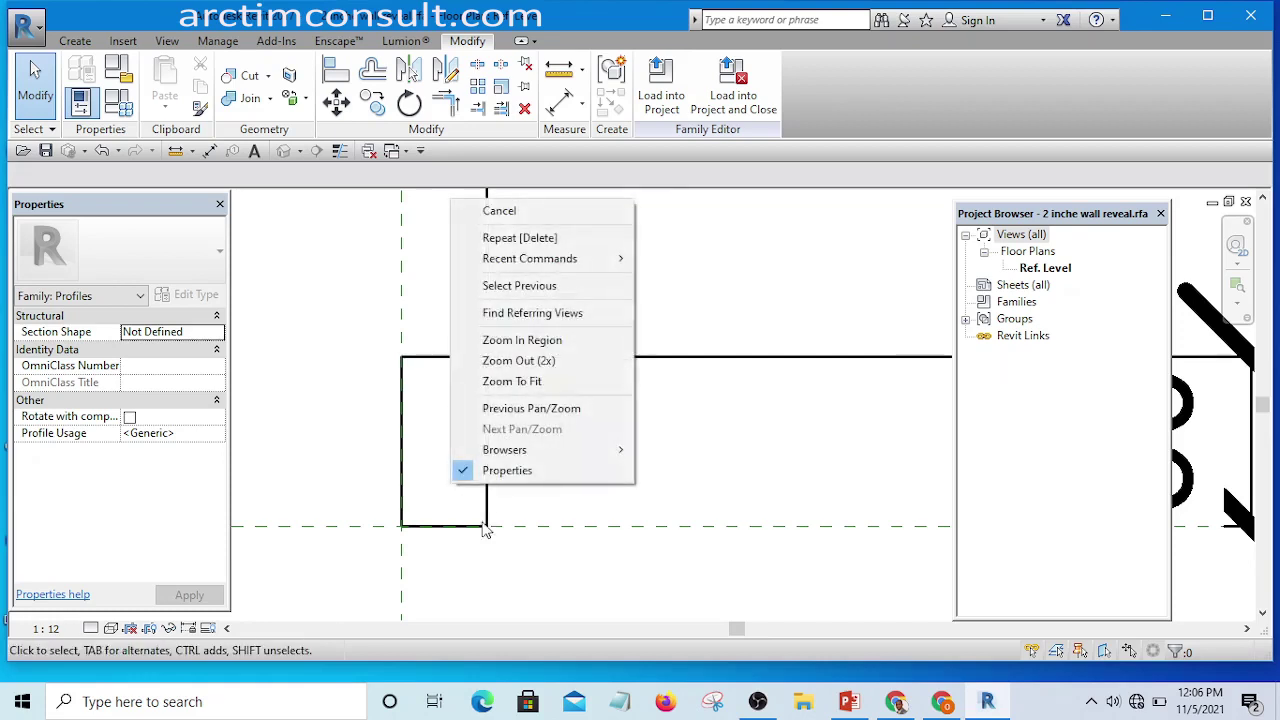
pyautogui.click(756, 444)
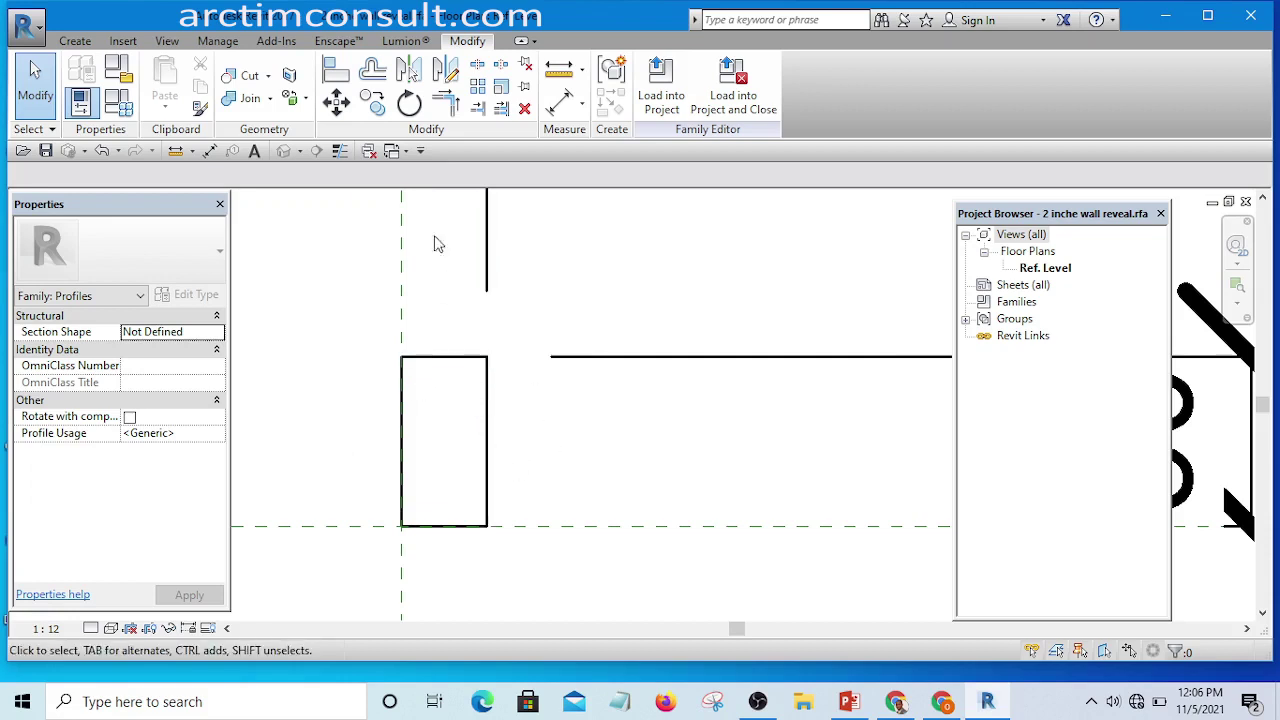
# - Draw two diagonal lines across the profile's upper and lower outer corners, the upper one about 17.7 mm long at 45 degrees
pyautogui.click(73, 42)
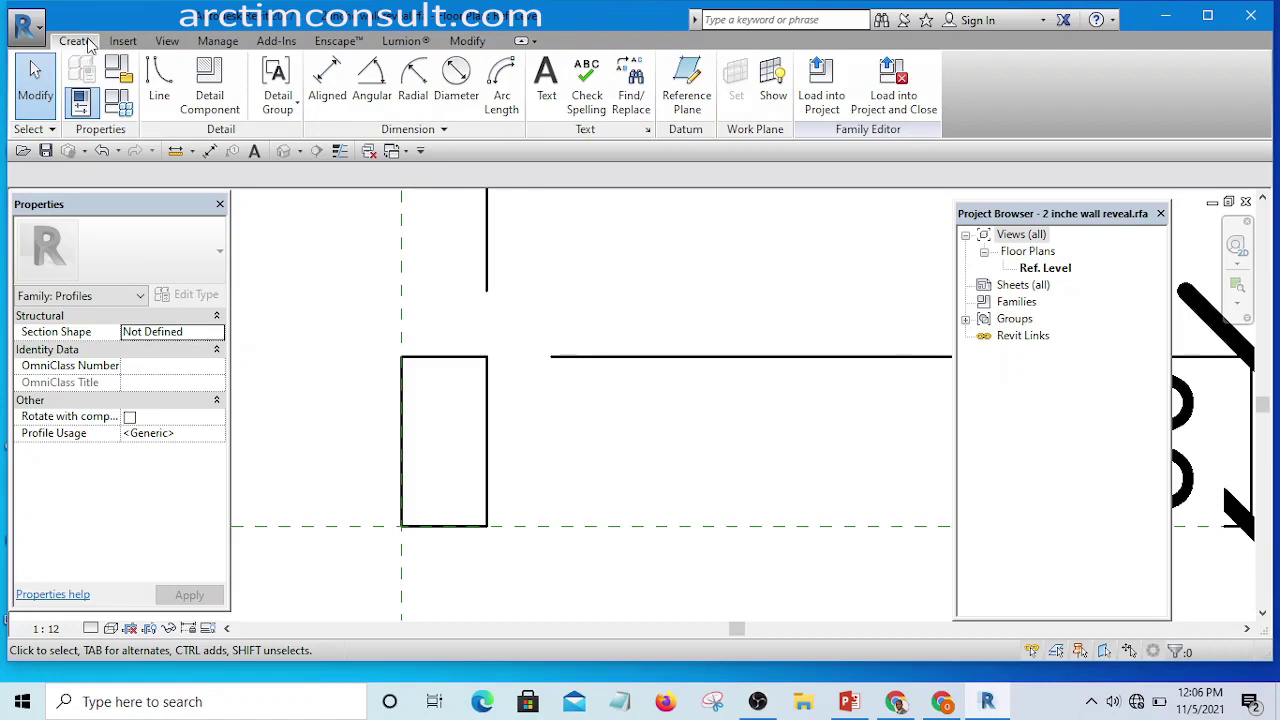
pyautogui.click(157, 85)
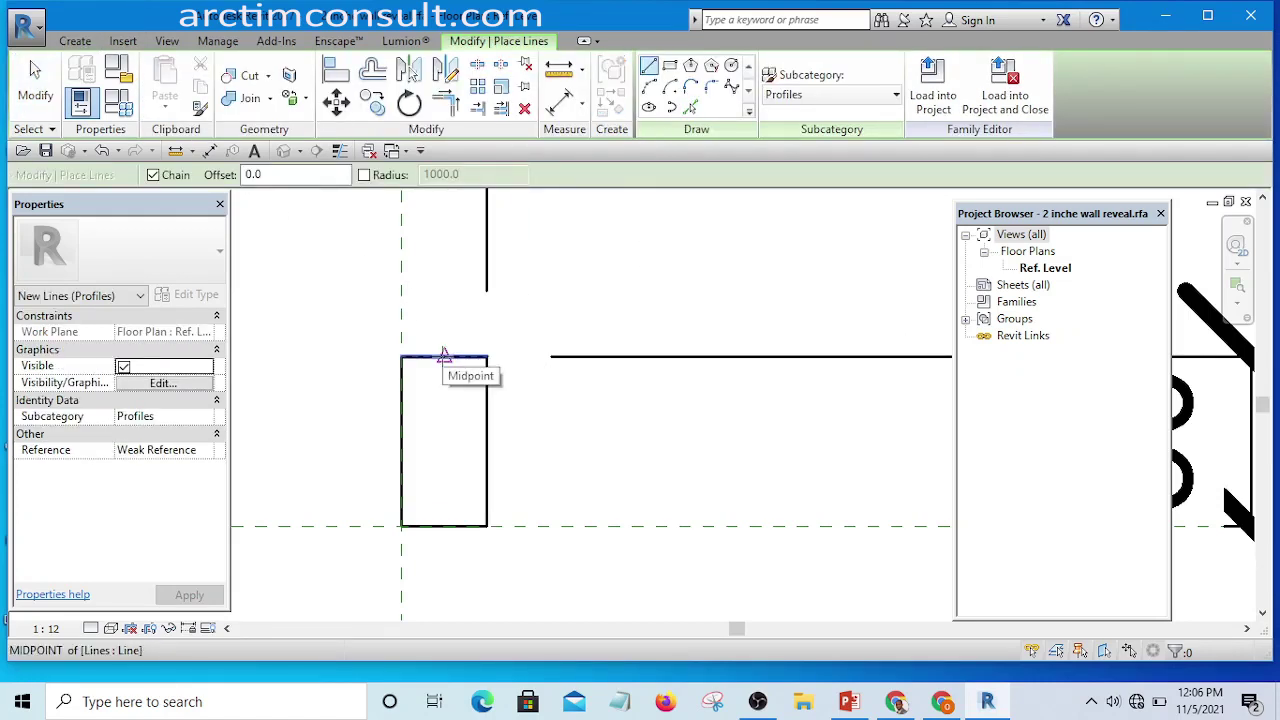
pyautogui.click(441, 355)
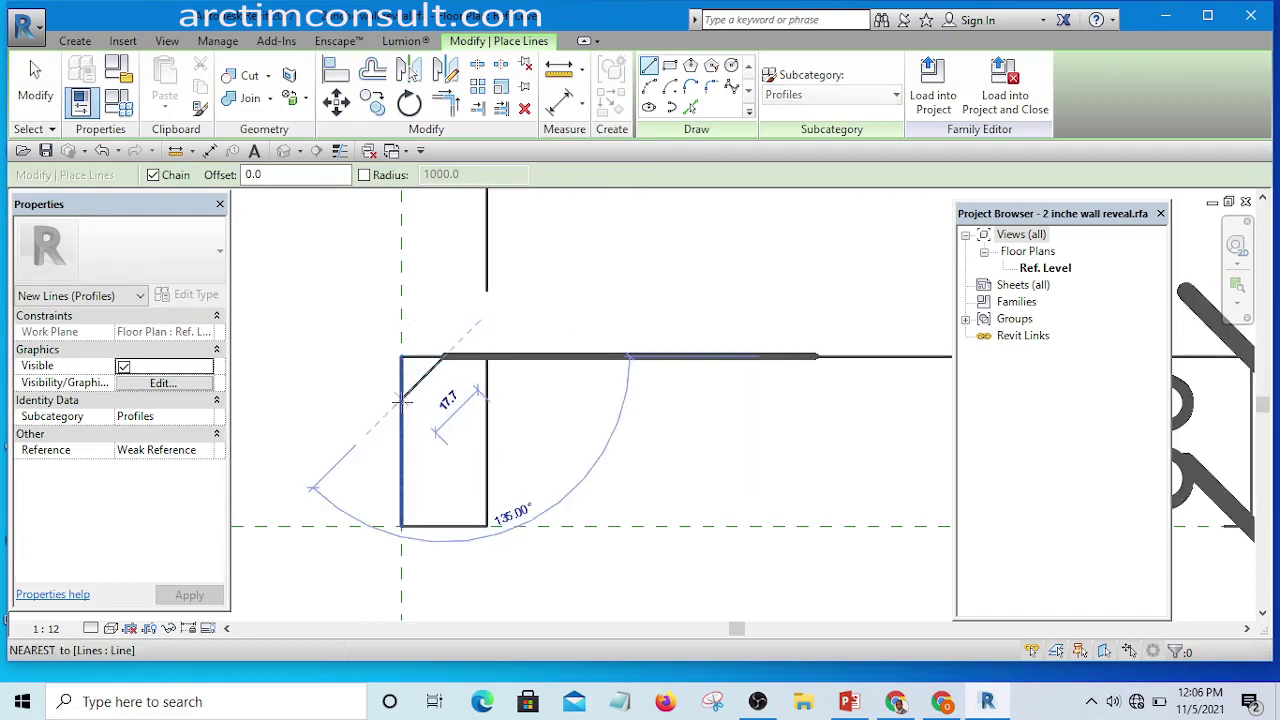
pyautogui.click(401, 398)
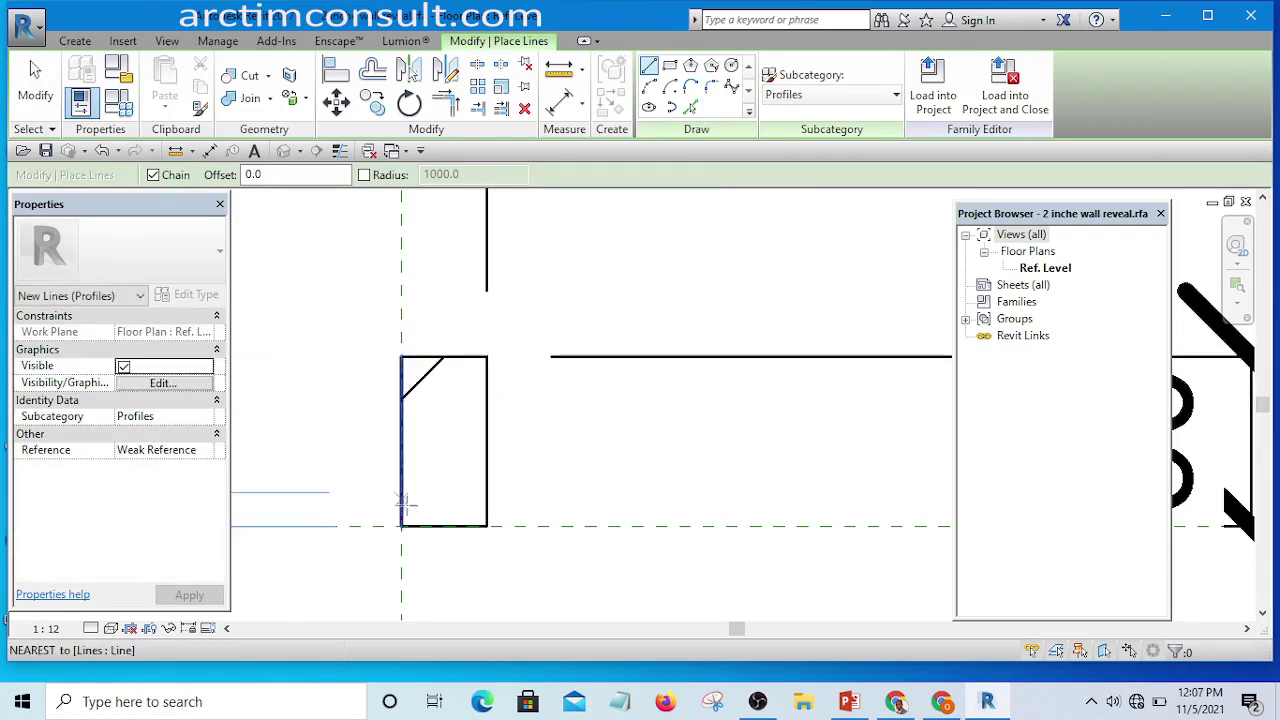
pyautogui.click(400, 479)
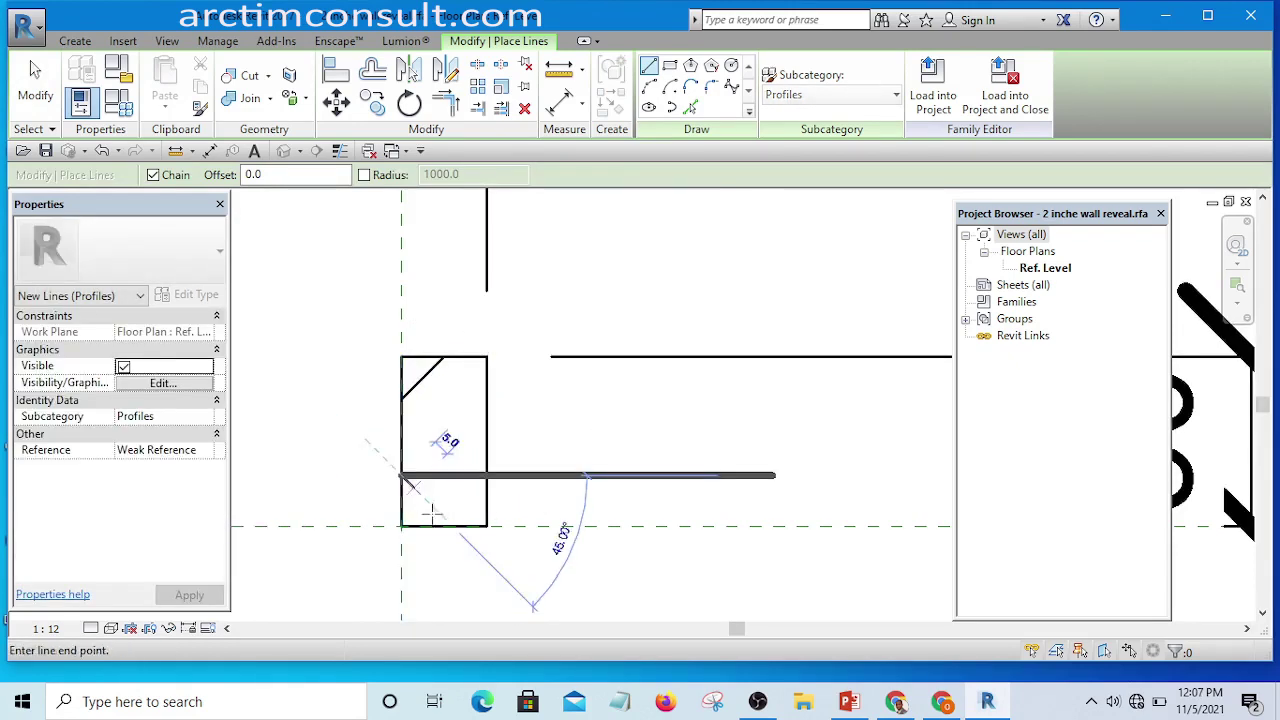
pyautogui.click(453, 525)
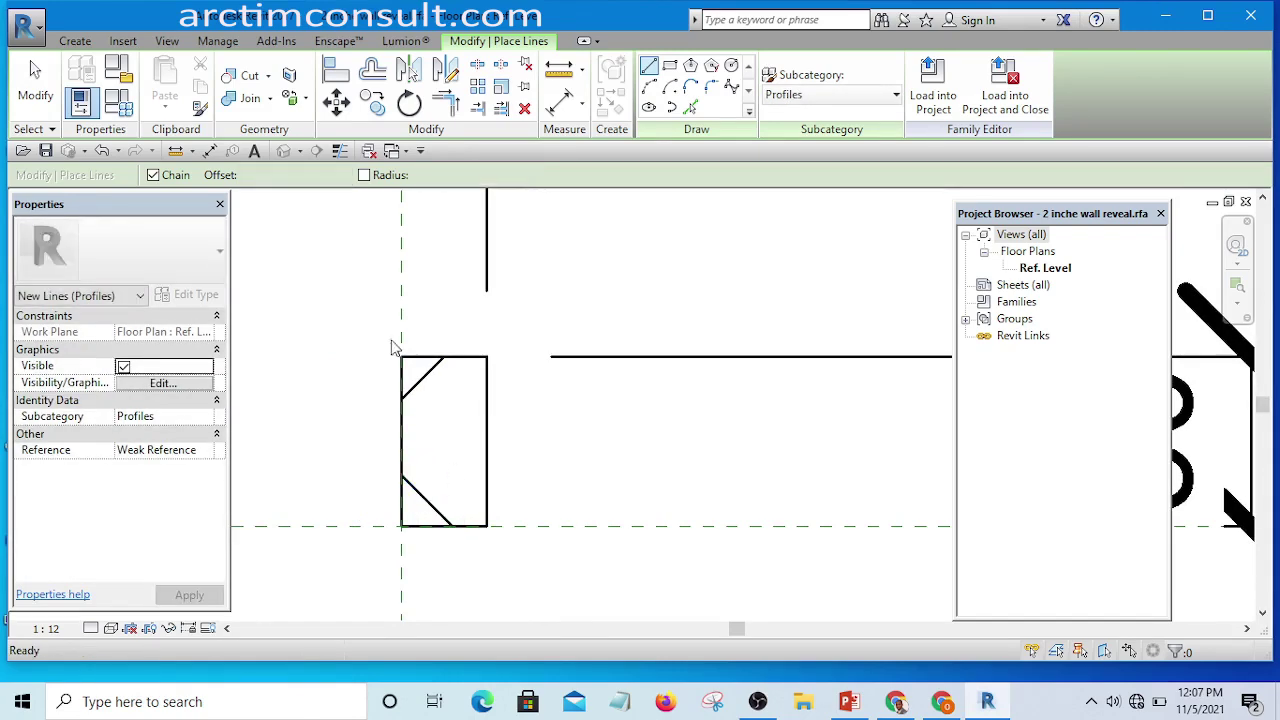
pyautogui.press('Escape')
pyautogui.press('Escape')
# - Trim the profile outline to the two diagonal lines with Trim/Extend to Corner, forming one closed loop with chamfered outer corners
pyautogui.click(448, 104)
pyautogui.scroll(2, 476, 358)
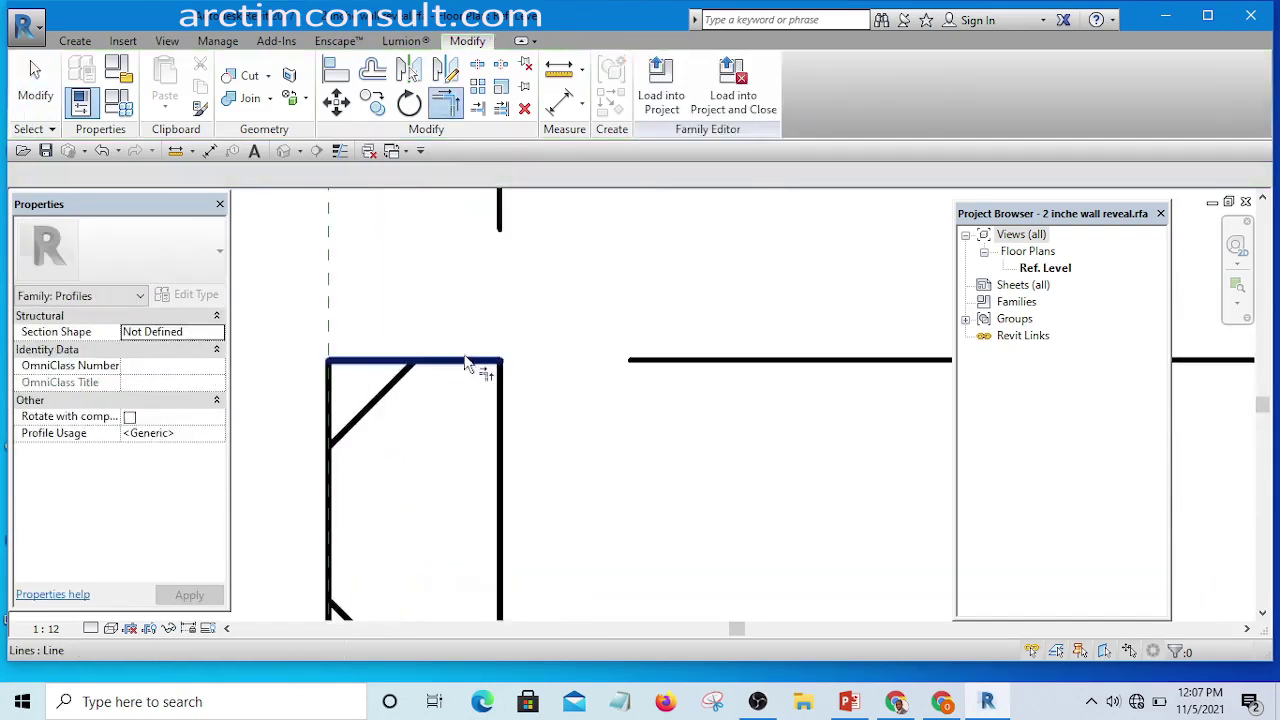
pyautogui.click(455, 362)
pyautogui.click(398, 388)
pyautogui.scroll(-3, 420, 343)
pyautogui.scroll(2, 400, 370)
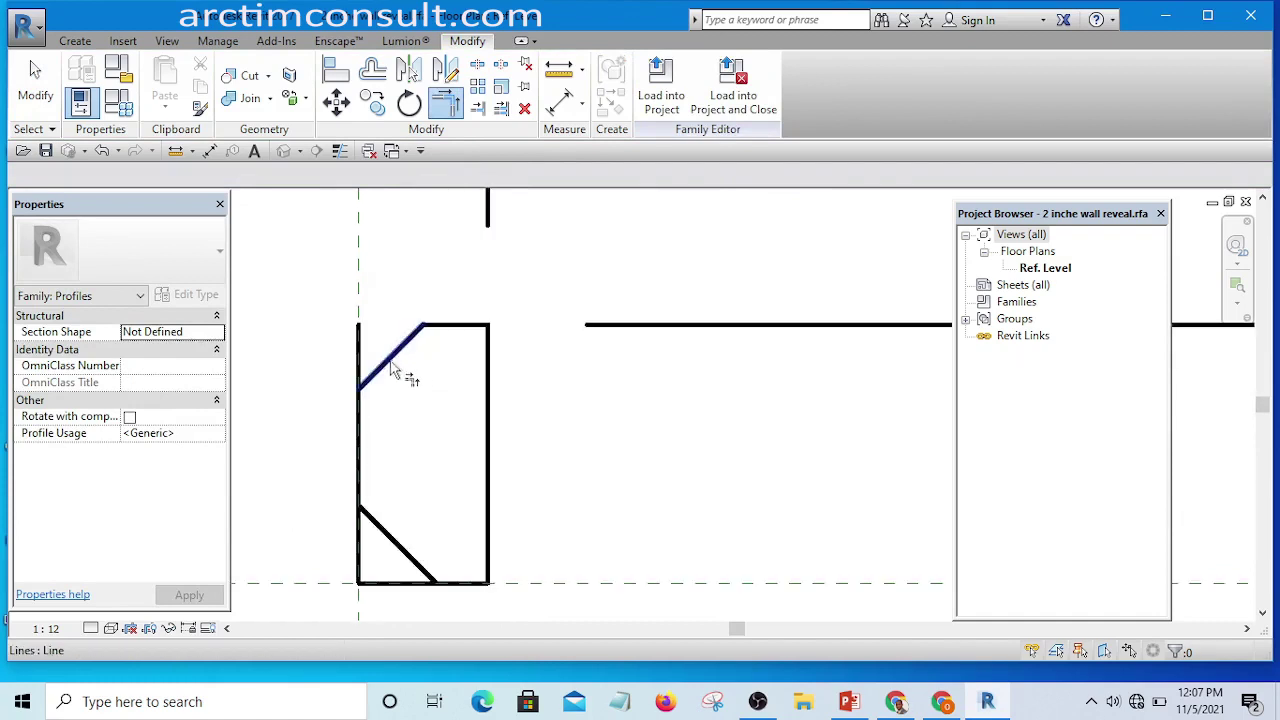
pyautogui.click(387, 364)
pyautogui.click(358, 425)
pyautogui.scroll(-2, 393, 390)
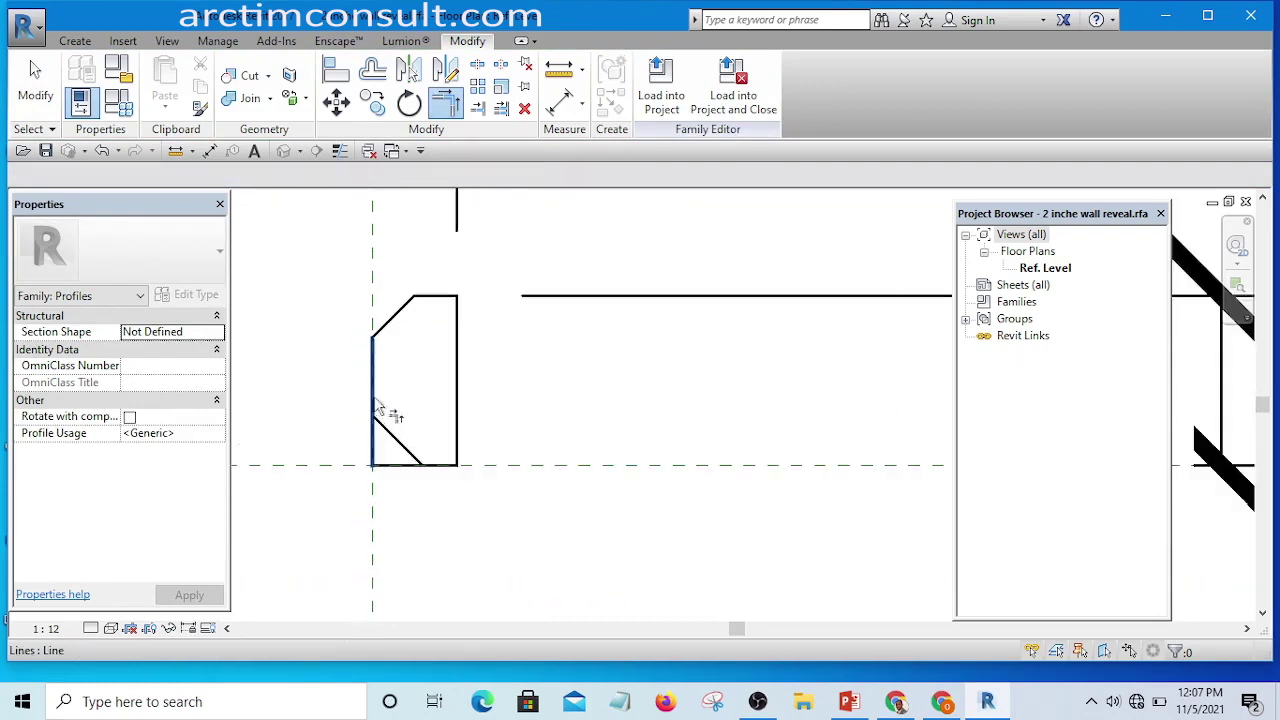
pyautogui.click(386, 412)
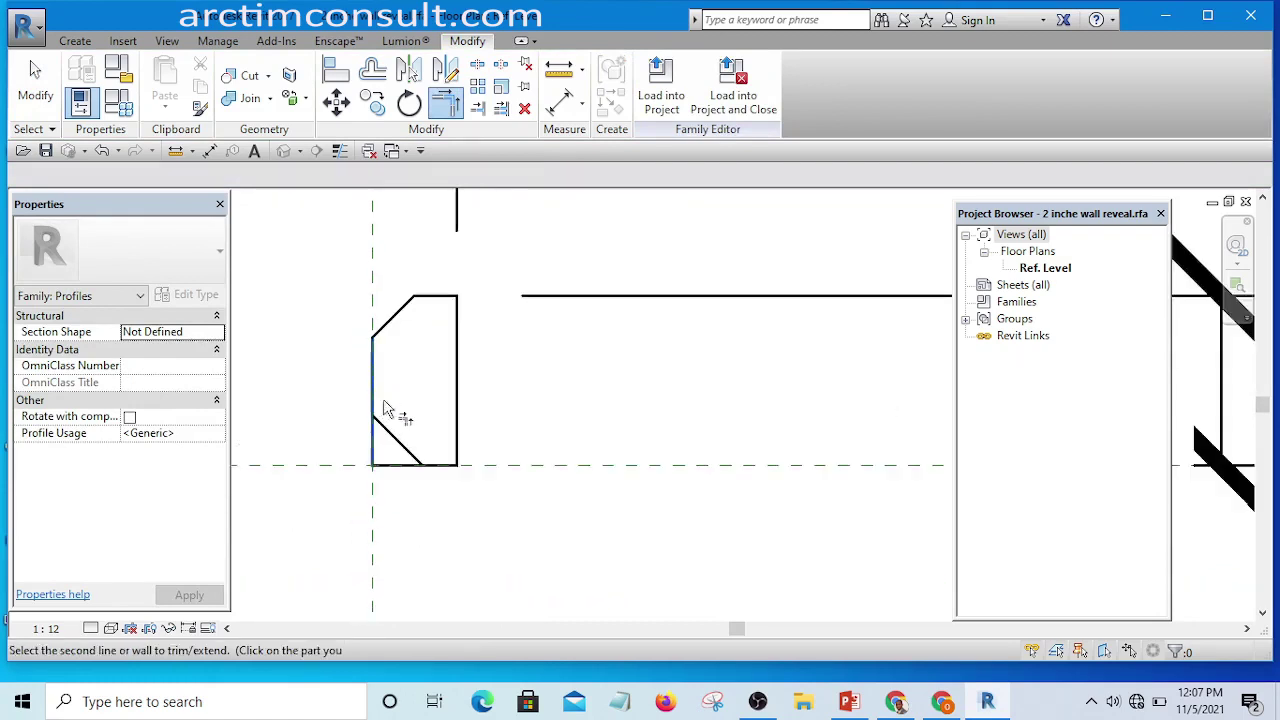
pyautogui.click(455, 463)
pyautogui.scroll(-3, 457, 437)
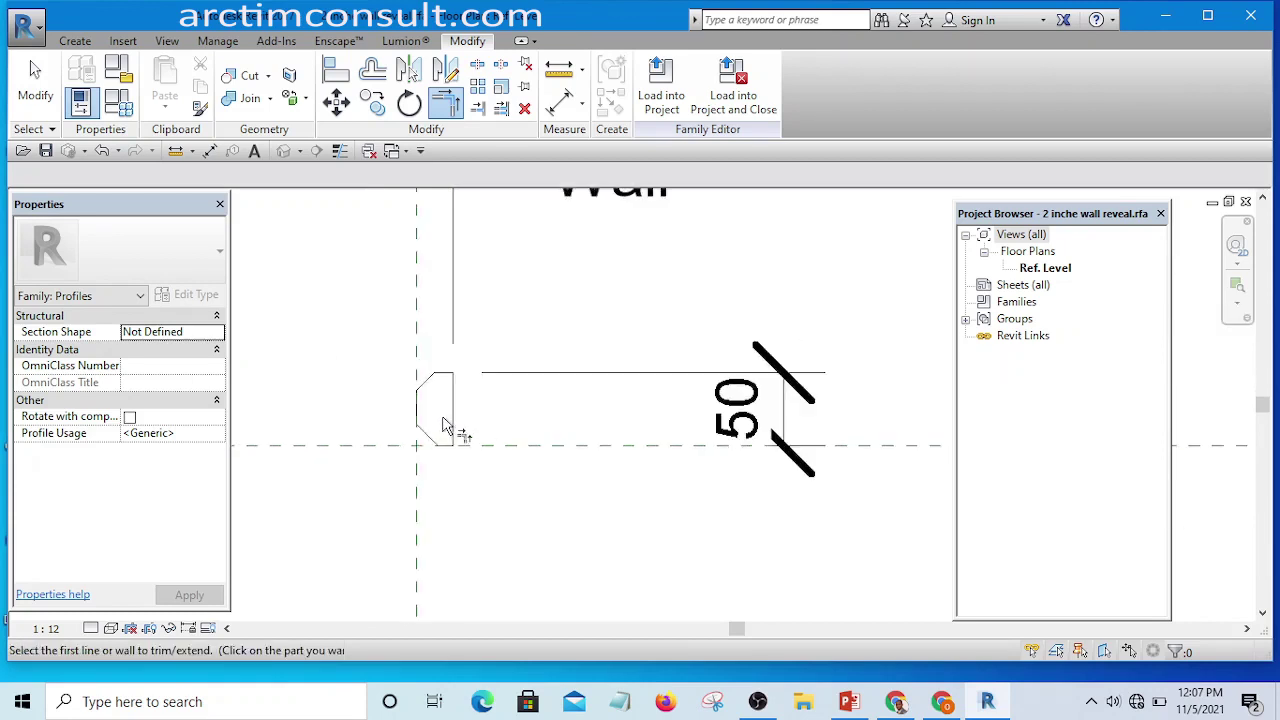
pyautogui.scroll(4, 440, 405)
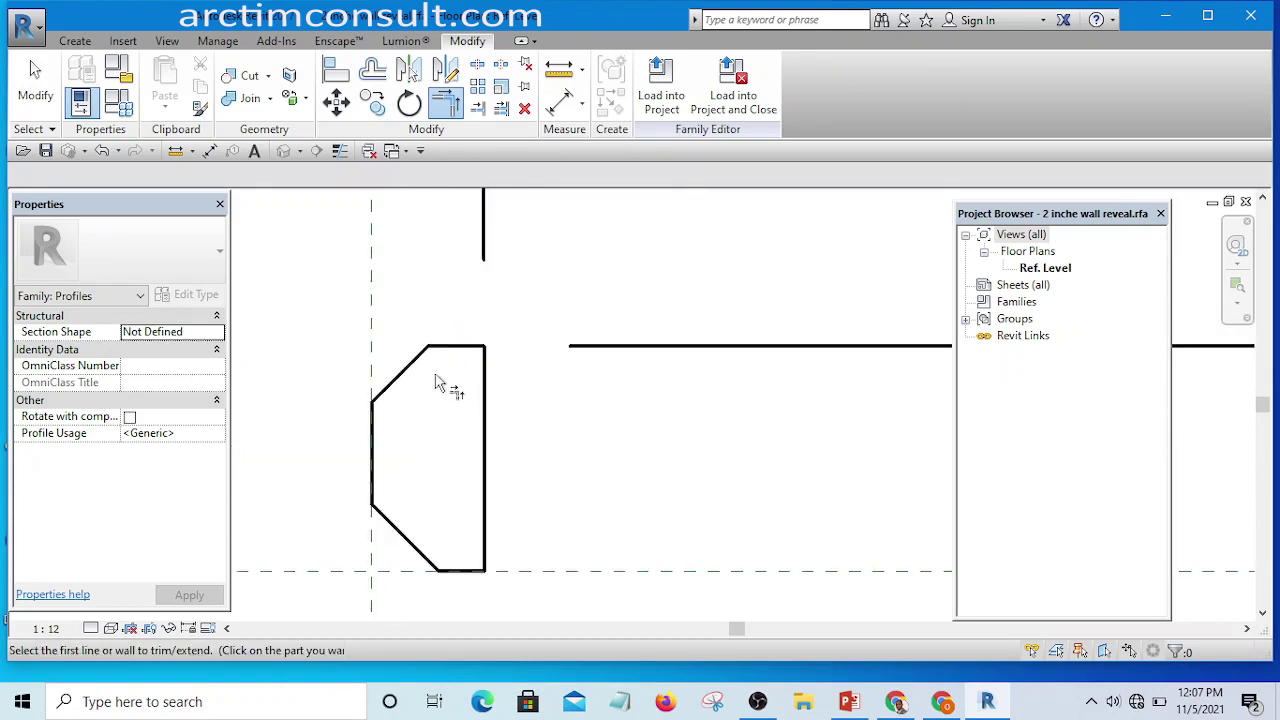
pyautogui.rightClick(330, 232)
pyautogui.click(350, 242)
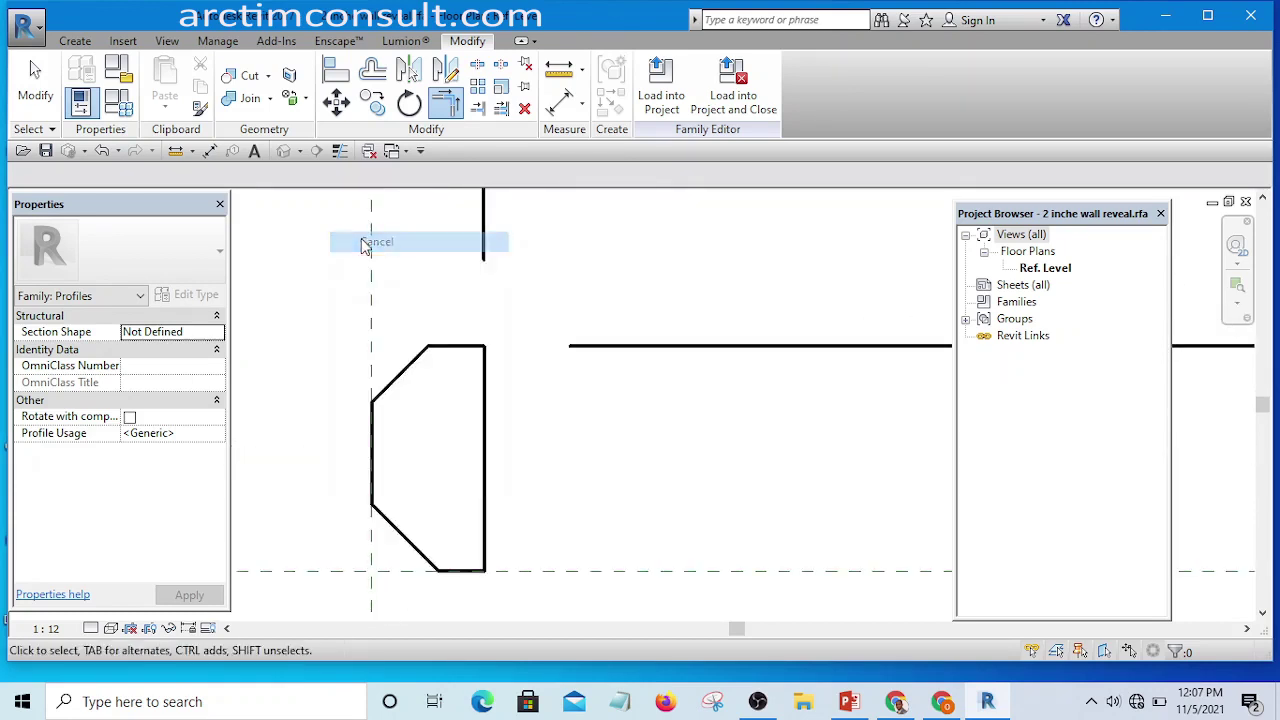
# - Delete the two diagonal chamfer lines from the reveal profile
pyautogui.click(414, 372)
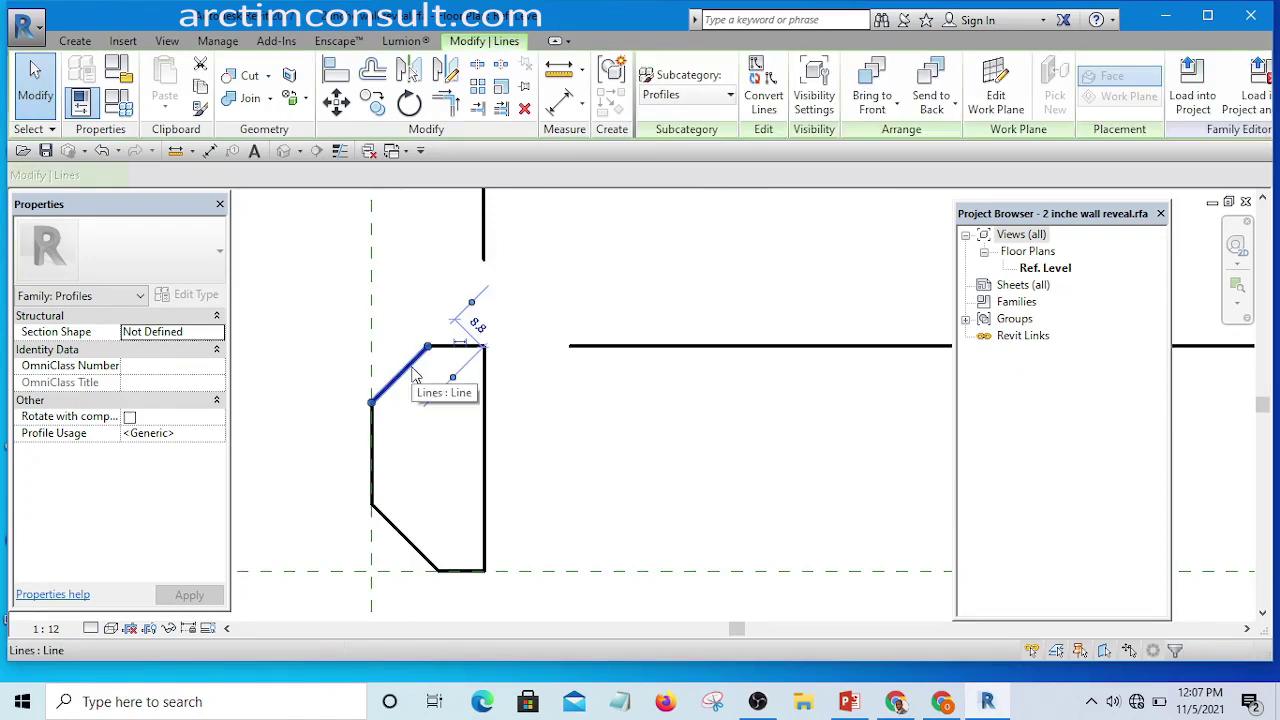
pyautogui.press('Delete')
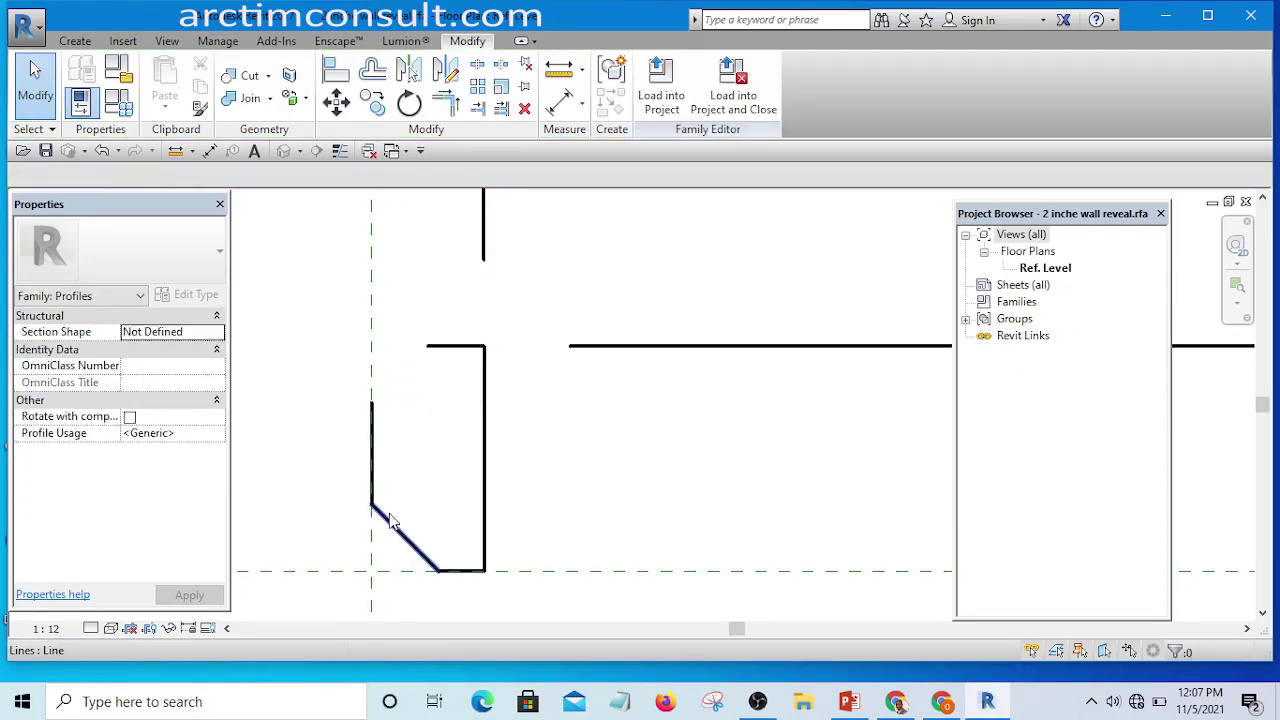
pyautogui.click(391, 526)
pyautogui.press('Delete')
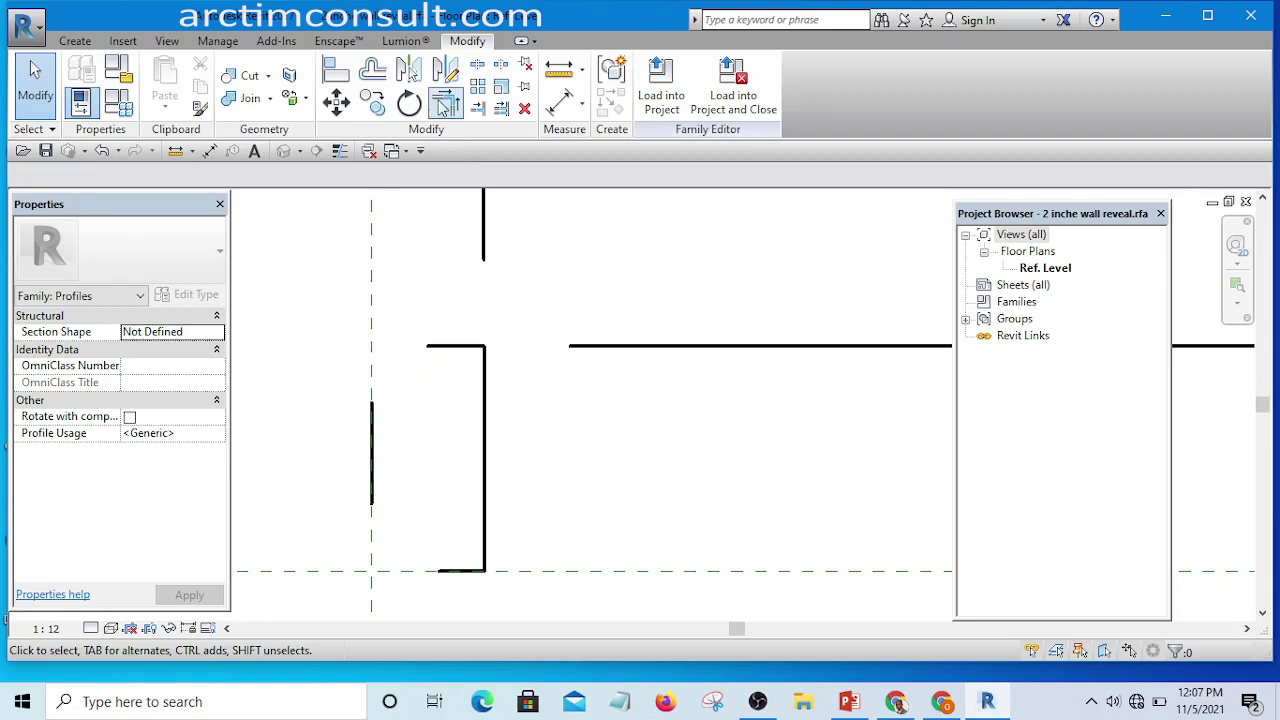
# - Close the gaps at the reveal profile's inner corners with Trim/Extend to Corner, restoring the full rectangular loop
pyautogui.click(445, 108)
pyautogui.click(392, 434)
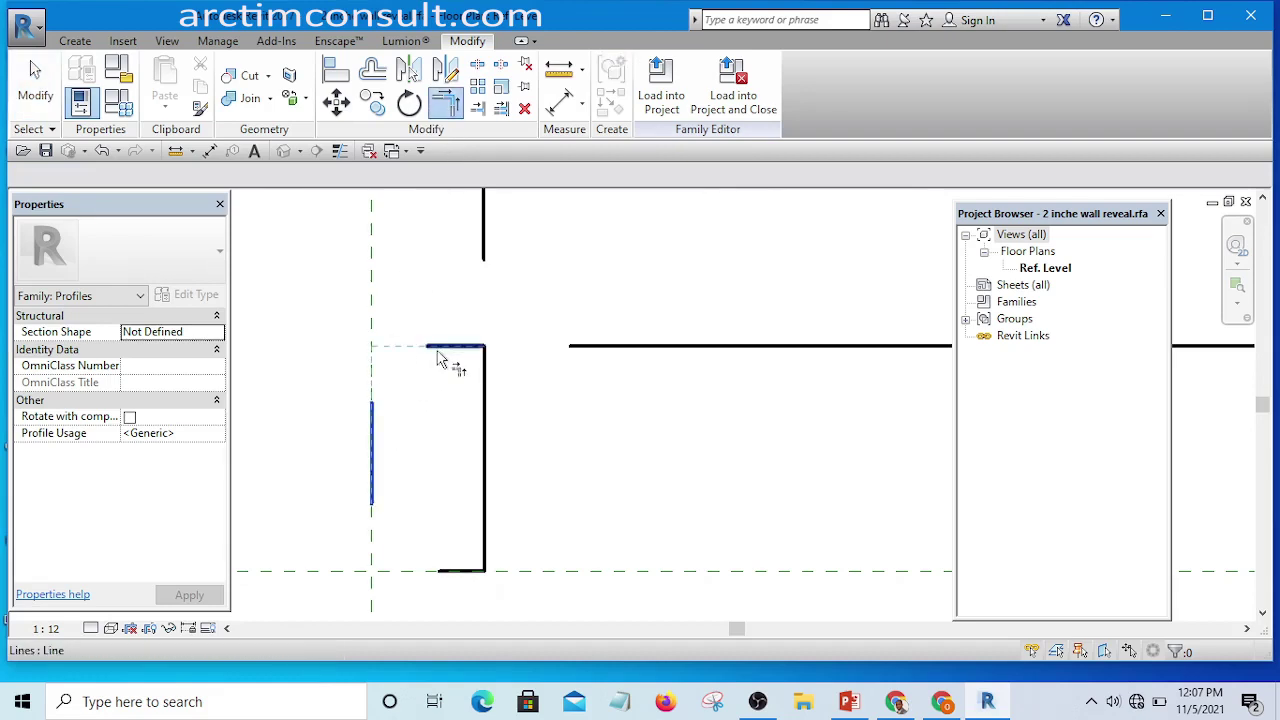
pyautogui.click(439, 352)
pyautogui.click(381, 472)
pyautogui.click(448, 566)
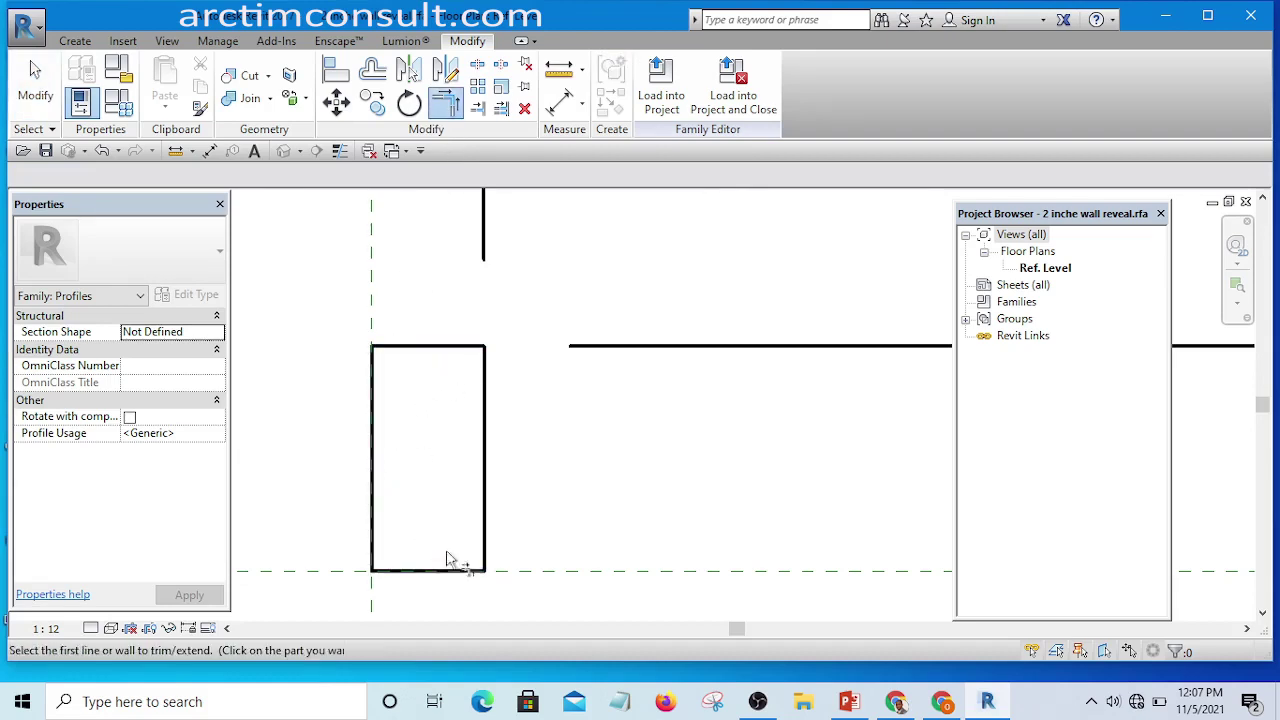
pyautogui.click(36, 80)
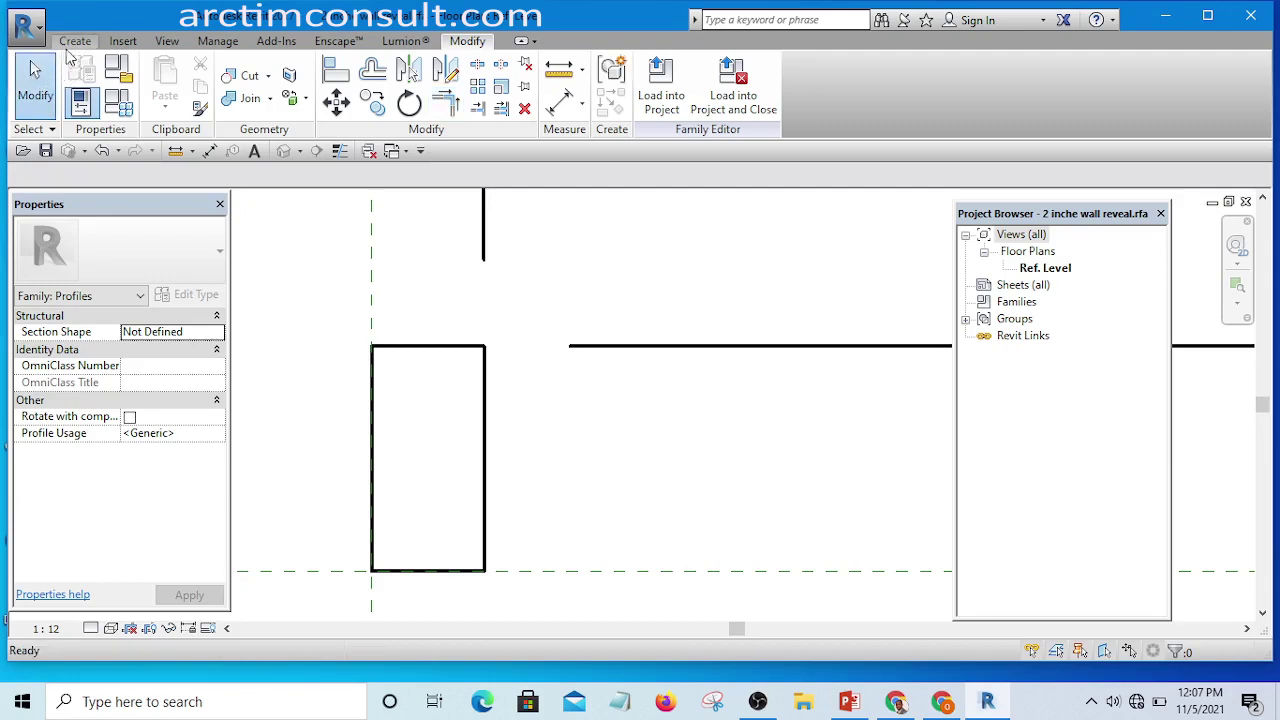
# - Draw diagonal lines across the rectangle's outer corners, the upper about 19.6 mm long at 40 degrees, the lower about 17.7 mm at 45 degrees
pyautogui.click(75, 41)
pyautogui.click(159, 85)
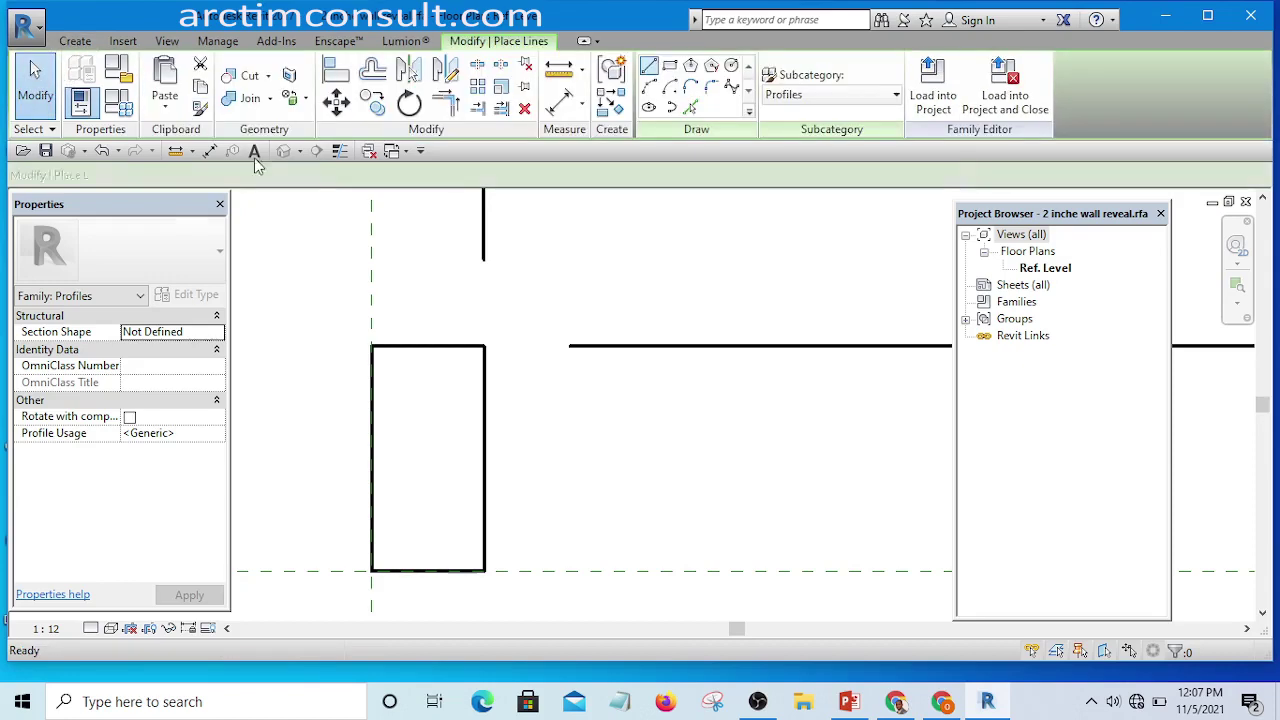
pyautogui.scroll(1, 430, 345)
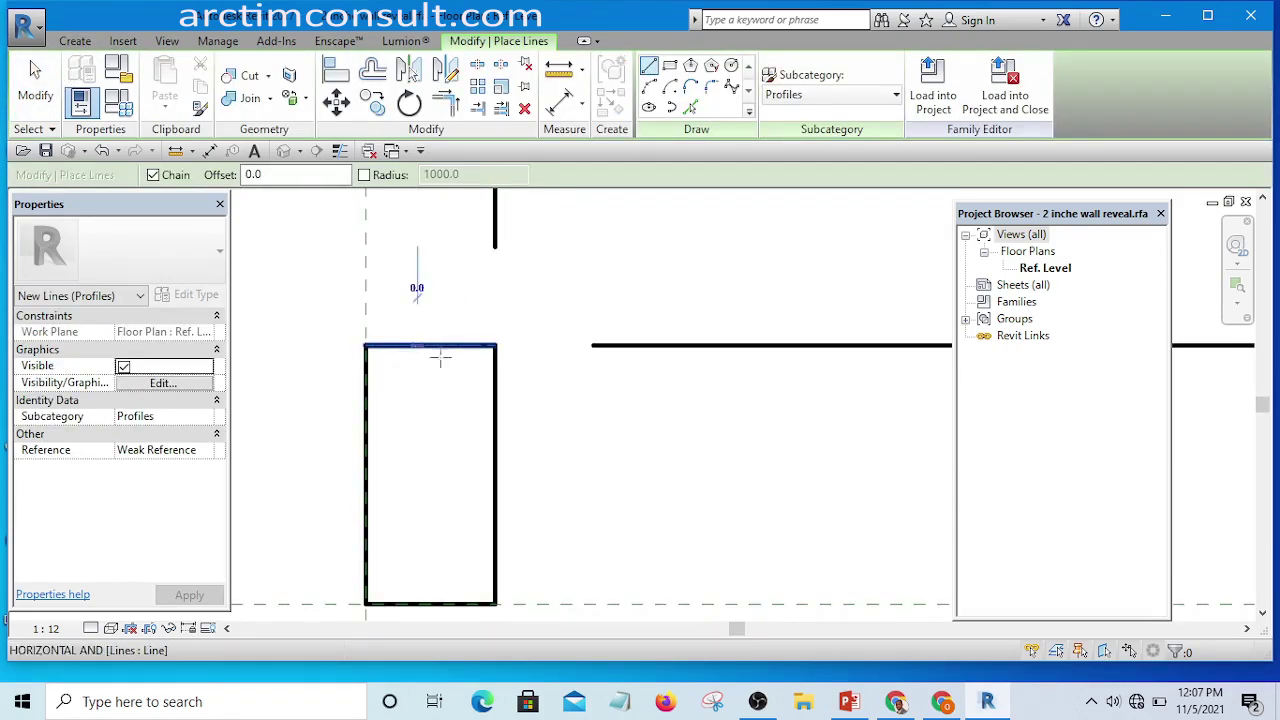
pyautogui.click(420, 347)
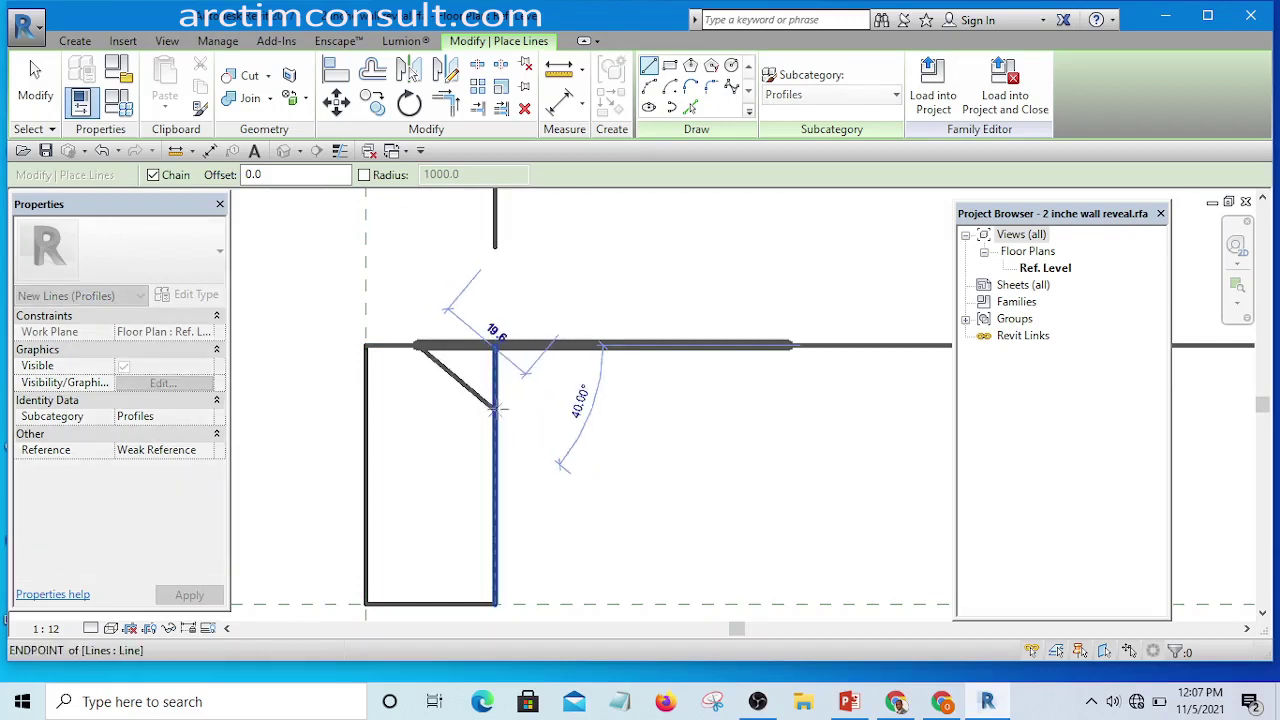
pyautogui.click(495, 408)
pyautogui.press('Escape')
pyautogui.scroll(-2, 457, 471)
pyautogui.scroll(1, 451, 429)
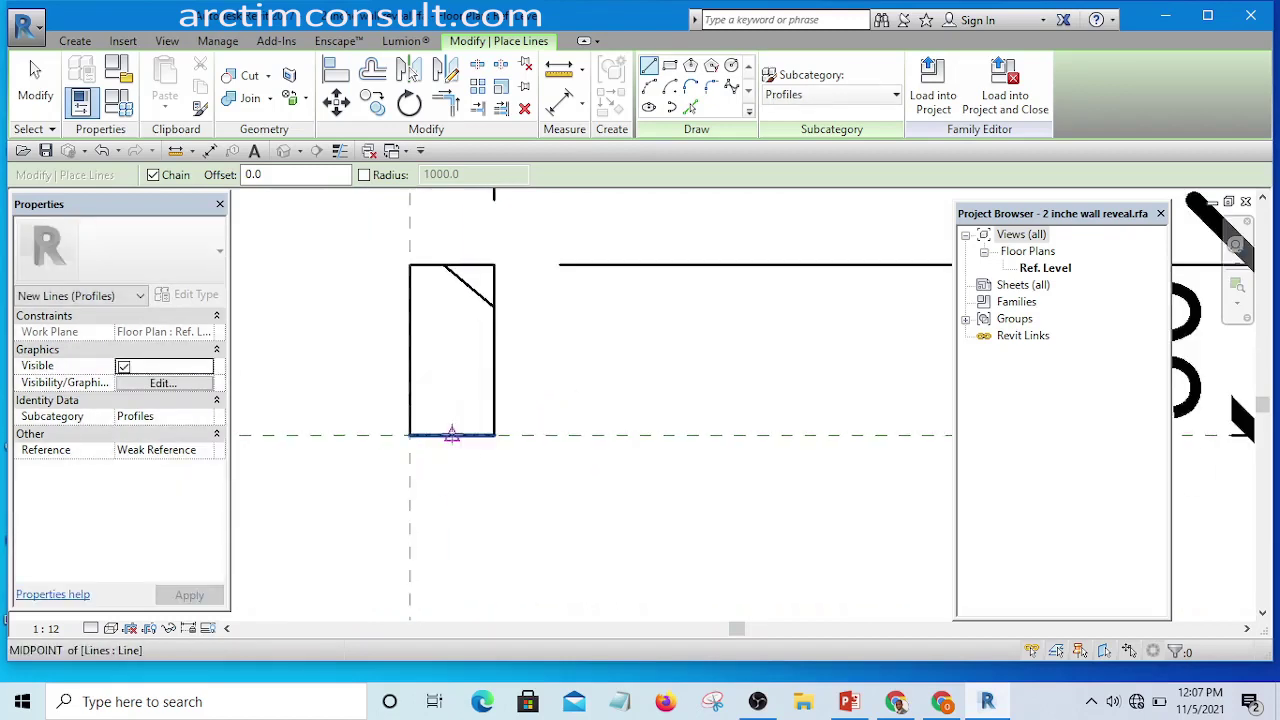
pyautogui.click(451, 435)
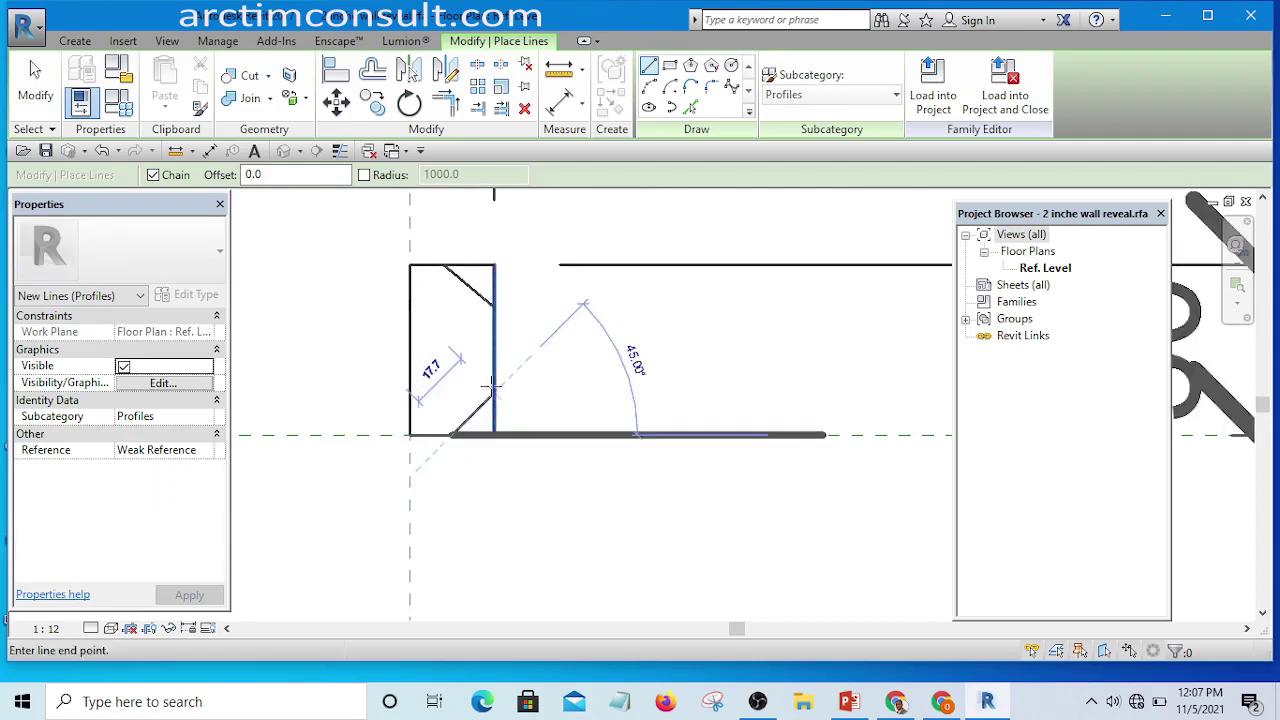
pyautogui.click(493, 390)
pyautogui.press('Escape')
pyautogui.press('Escape')
# - Trim the rectangle's outer corners back to the two diagonal lines with Trim/Extend to Corner, leaving one closed chamfered loop
pyautogui.press('t')
pyautogui.press('r')
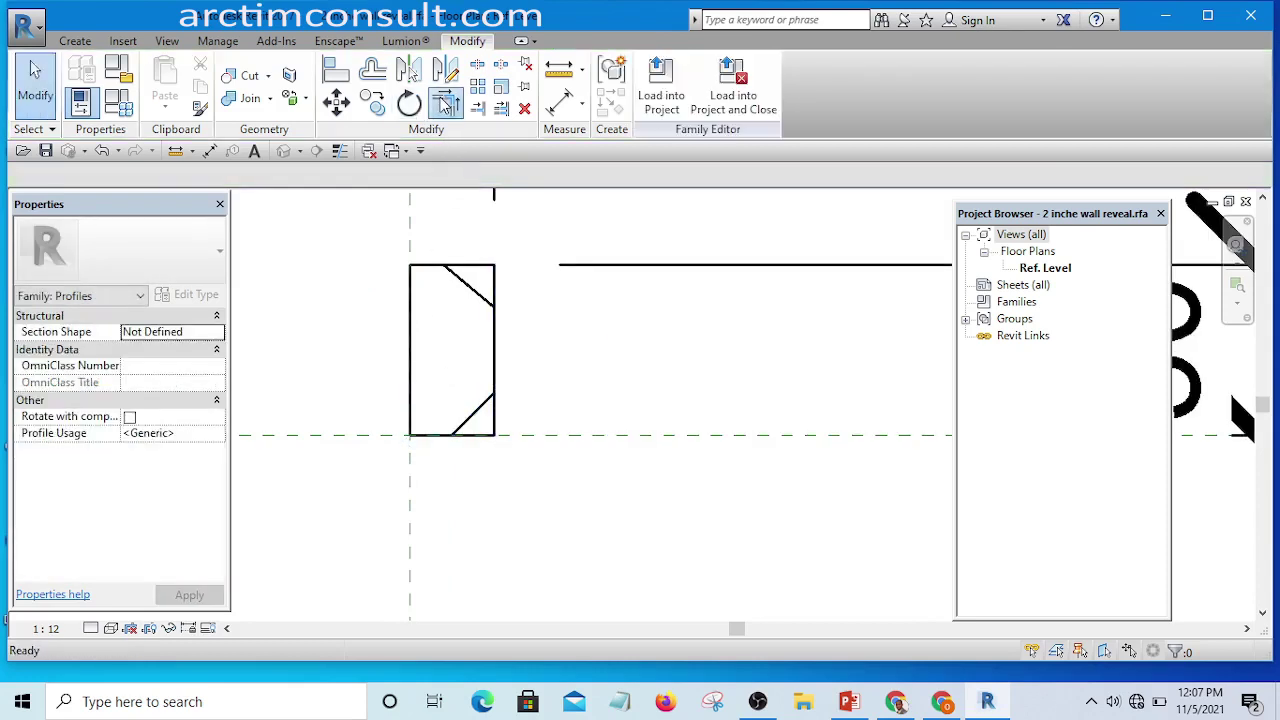
pyautogui.click(463, 289)
pyautogui.click(493, 356)
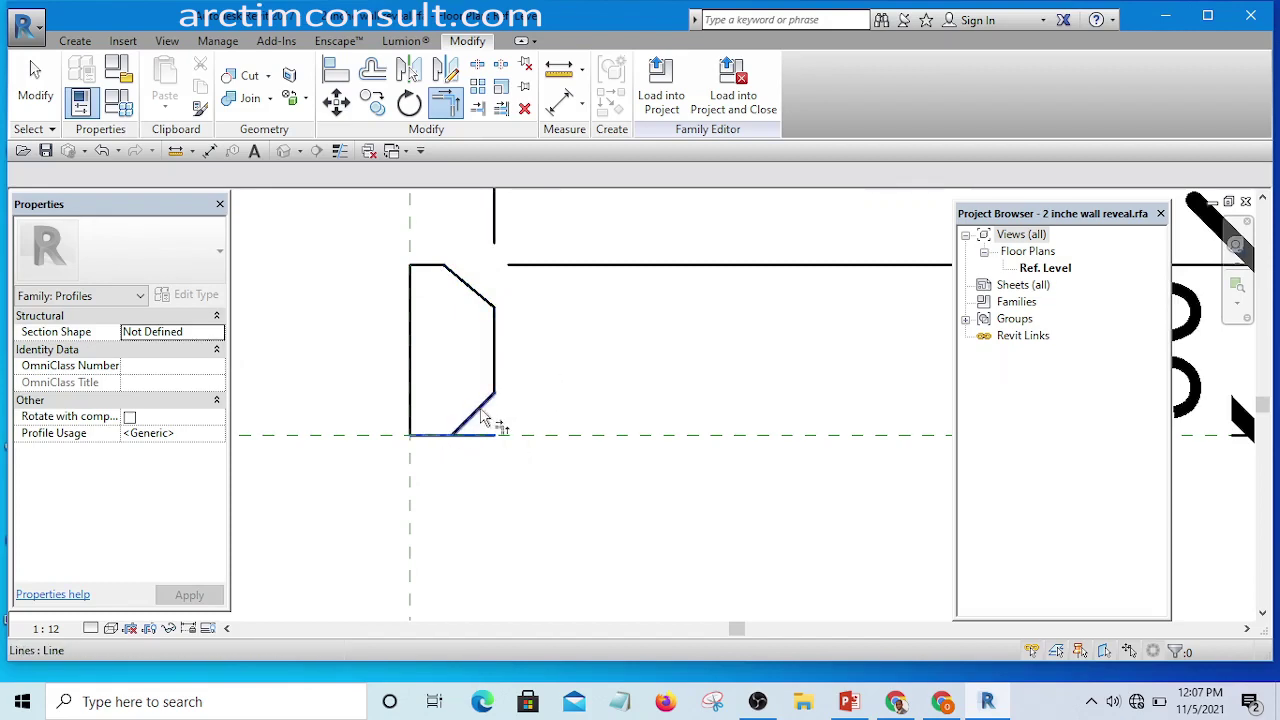
pyautogui.click(472, 416)
pyautogui.click(440, 435)
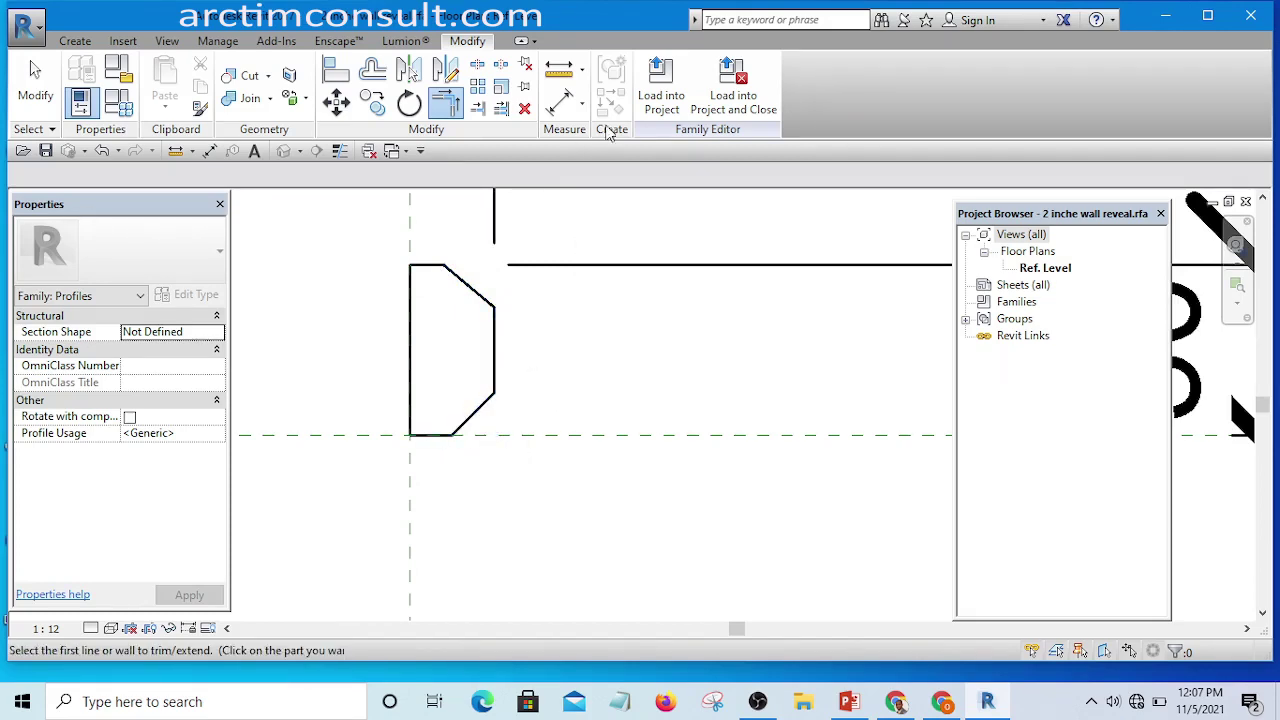
pyautogui.scroll(-4, 566, 394)
pyautogui.moveTo(594, 320); pyautogui.dragTo(519, 458, button='middle')
pyautogui.rightClick(519, 347)
pyautogui.click(552, 349)
# - Load the chamfered reveal profile family into the John 2b.rvt project only, replacing the existing profile
pyautogui.scroll(-3, 528, 397)
pyautogui.scroll(3, 509, 417)
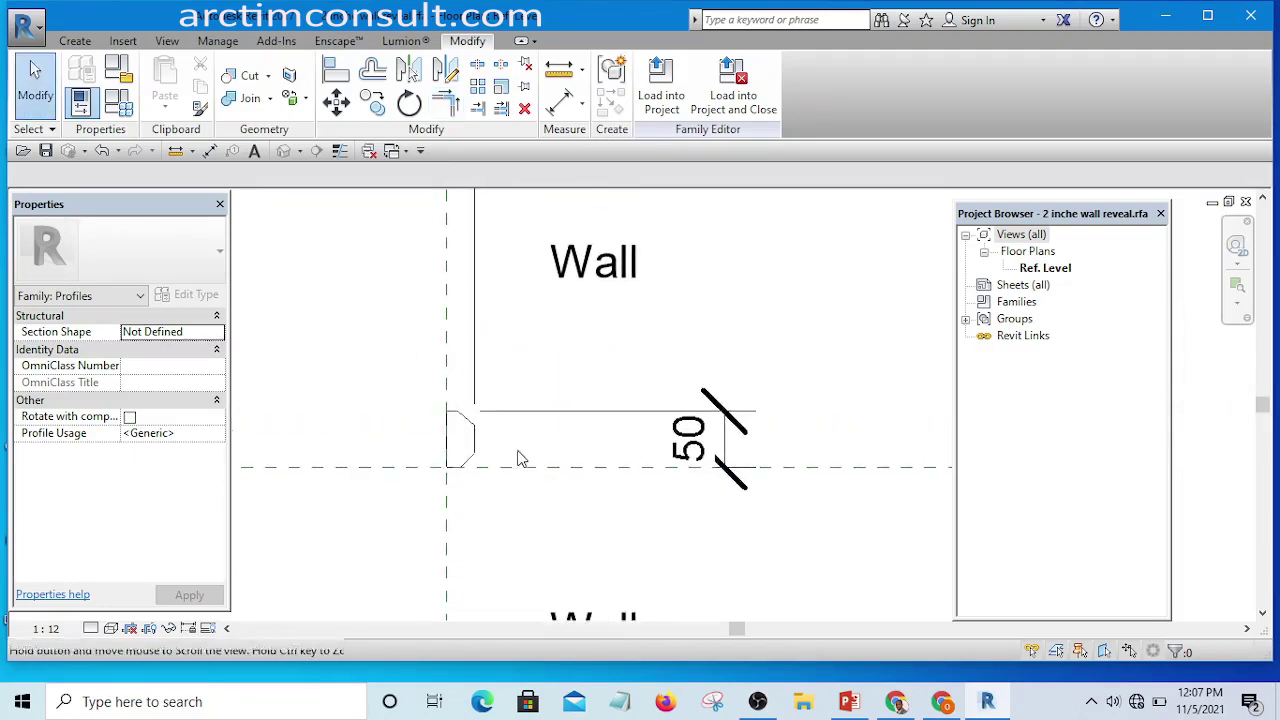
pyautogui.click(661, 85)
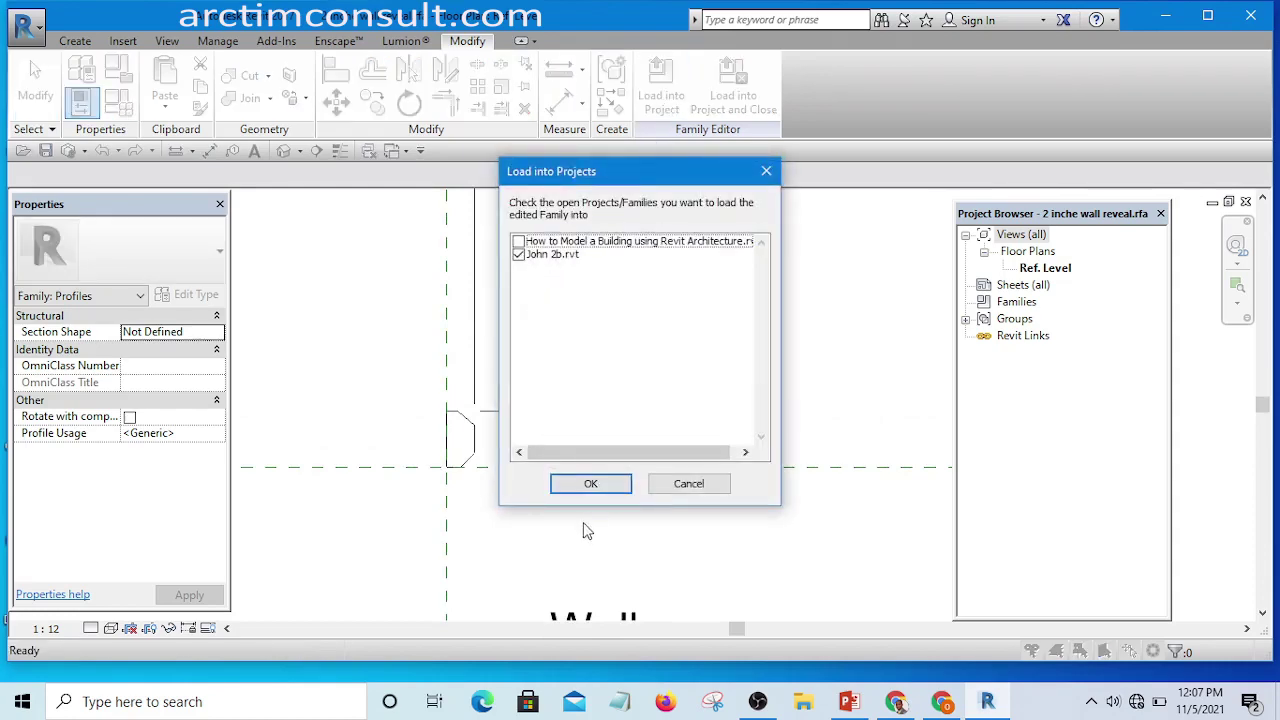
pyautogui.click(590, 484)
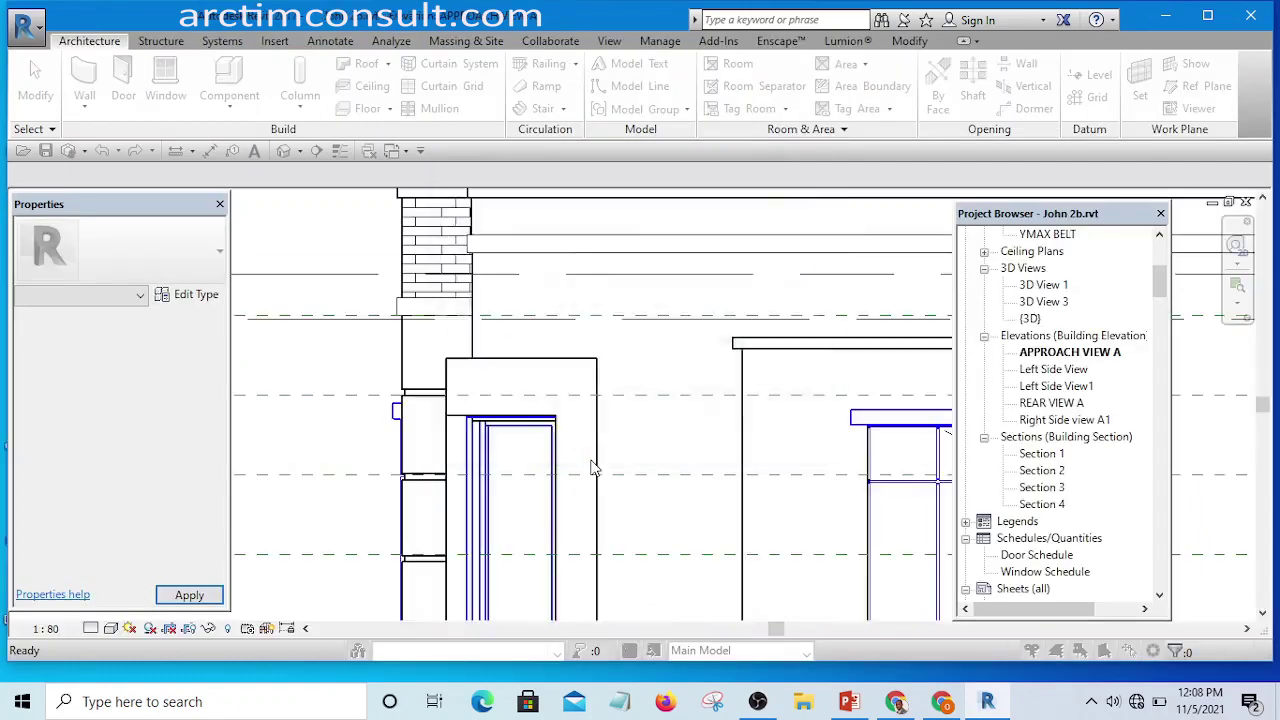
pyautogui.click(560, 298)
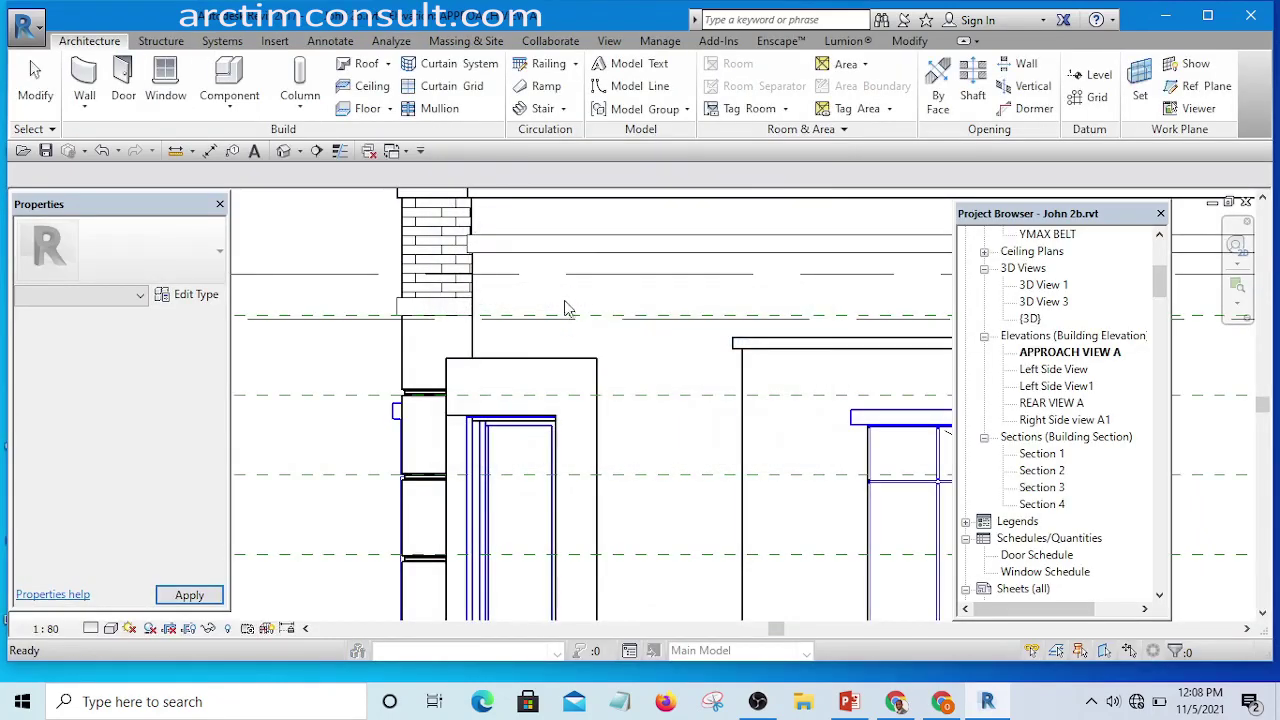
# - Examine the reshaped reveal grooves along the upper-floor wall edge in the APPROACH VIEW A elevation
pyautogui.scroll(6, 367, 395)
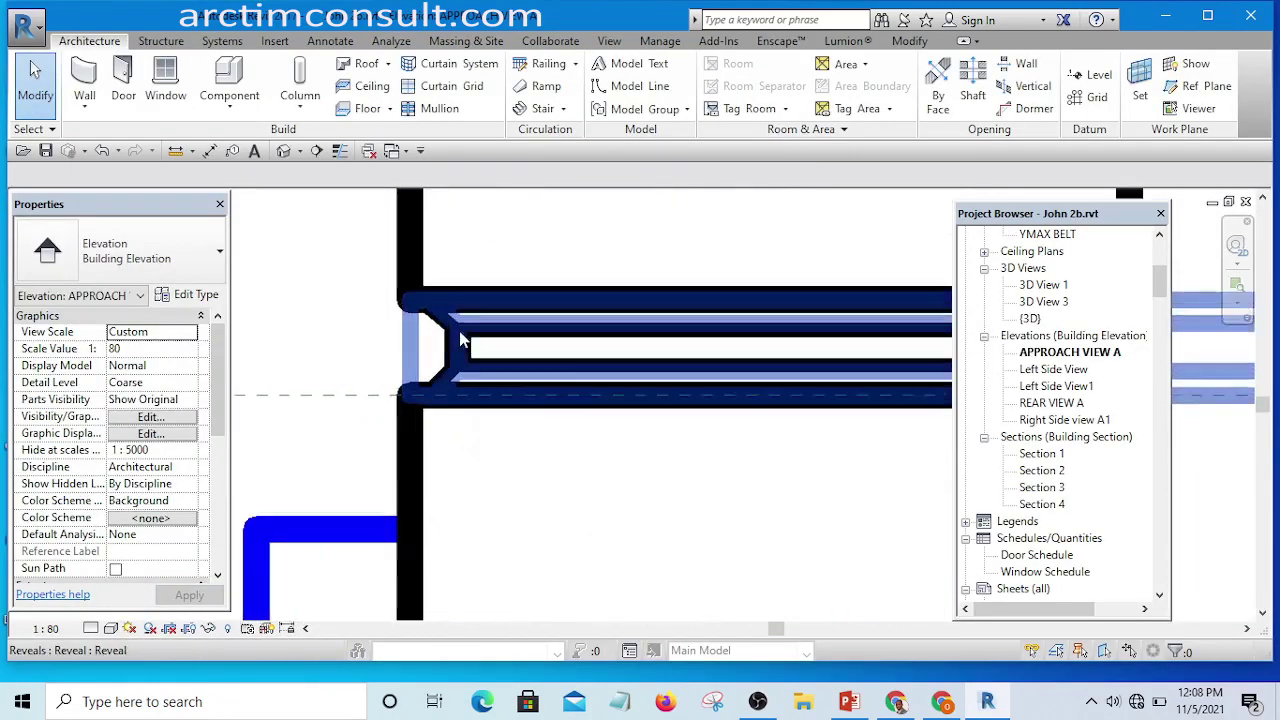
pyautogui.scroll(5, 405, 298)
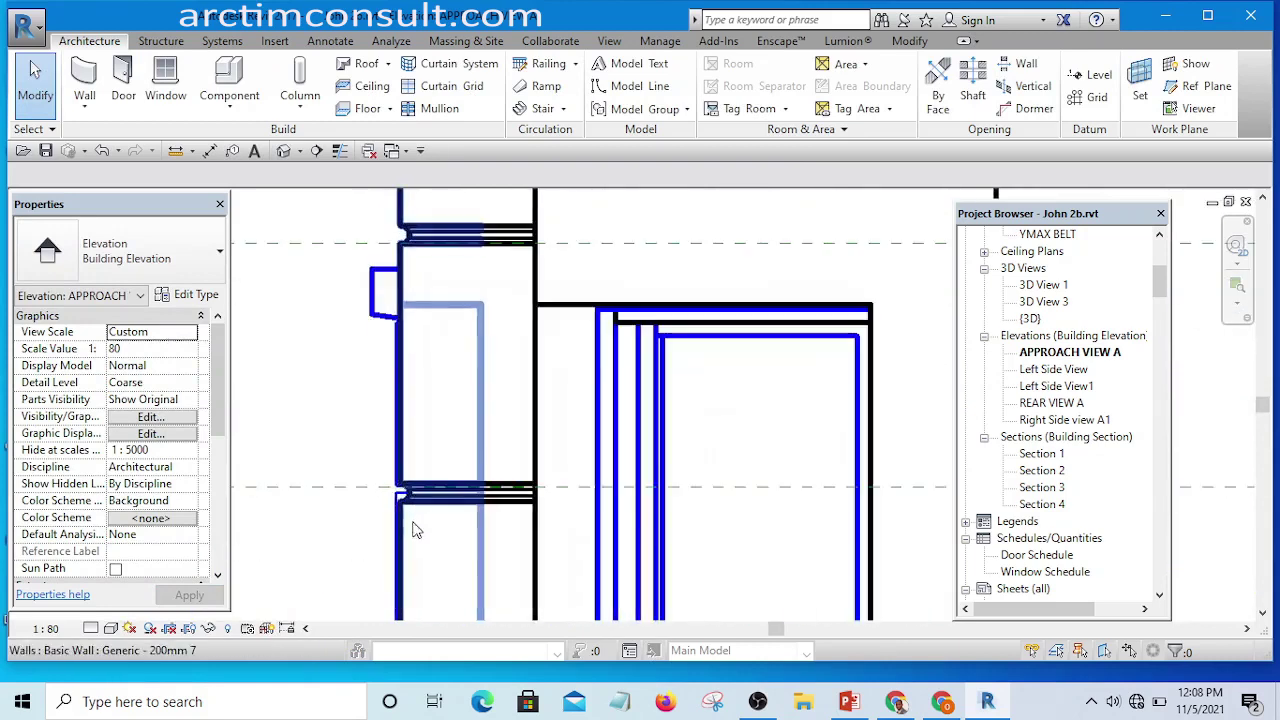
pyautogui.scroll(-5, 367, 404)
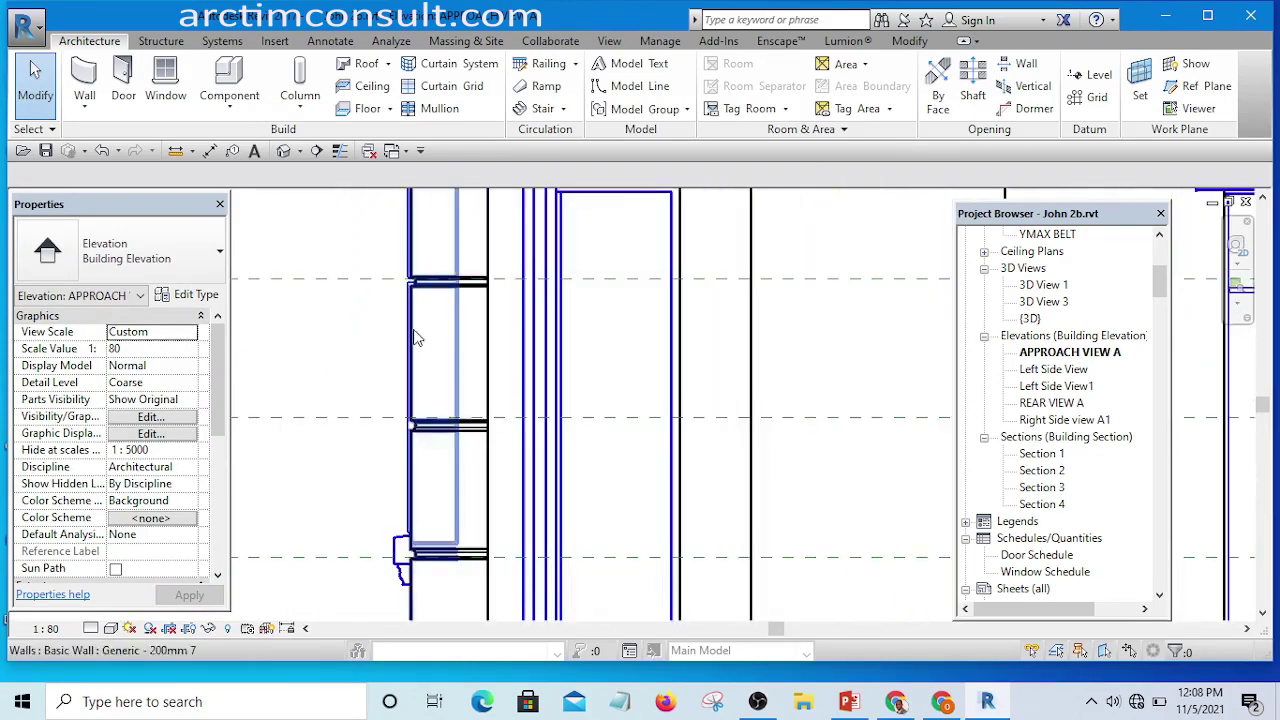
pyautogui.scroll(-2, 409, 391)
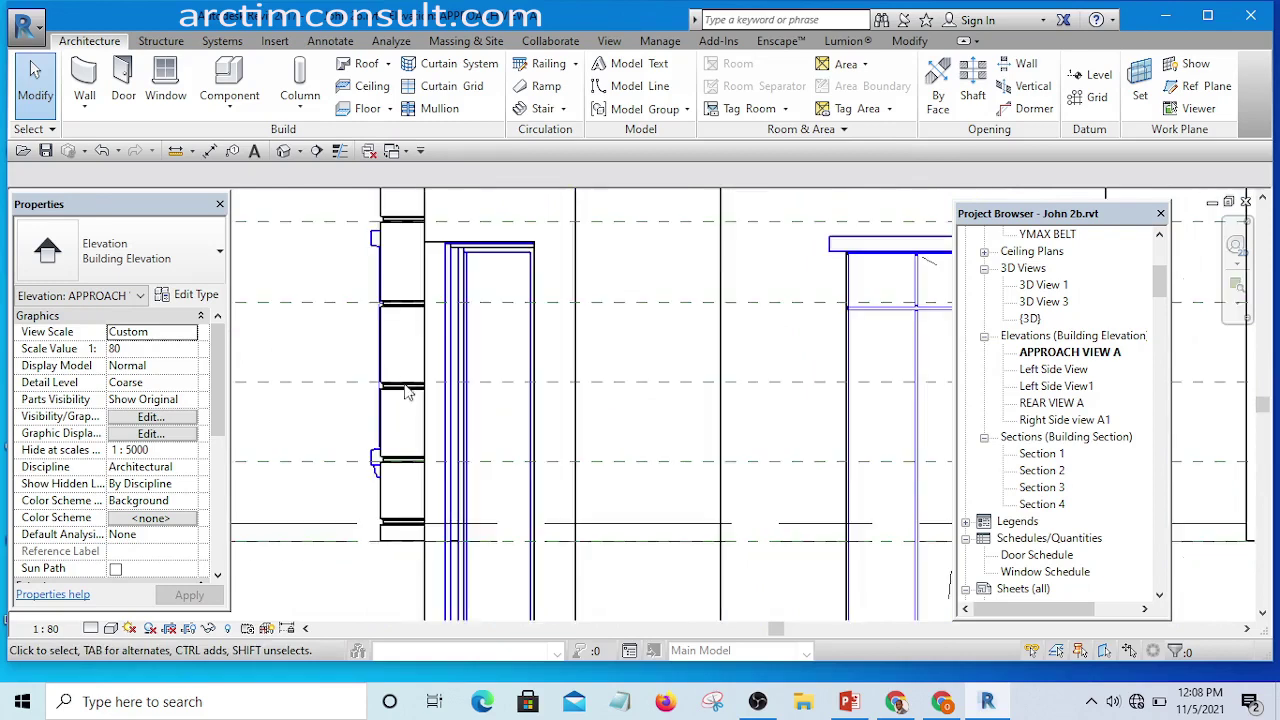
pyautogui.scroll(3, 400, 397)
pyautogui.scroll(2, 322, 395)
pyautogui.scroll(-4, 614, 514)
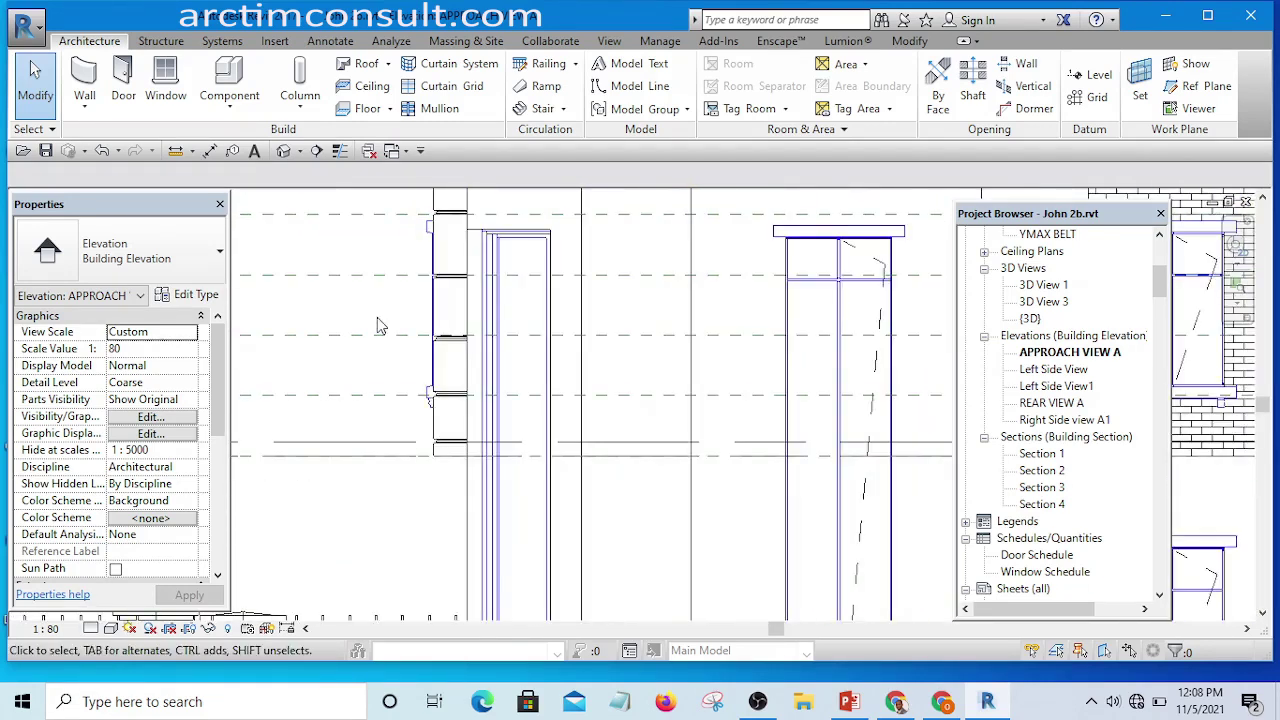
pyautogui.moveTo(377, 317); pyautogui.dragTo(560, 415, button='middle')
# - Open the default {3D} view and inspect the reveal grooves around the dark upper-floor walls from several sides
pyautogui.click(284, 150)
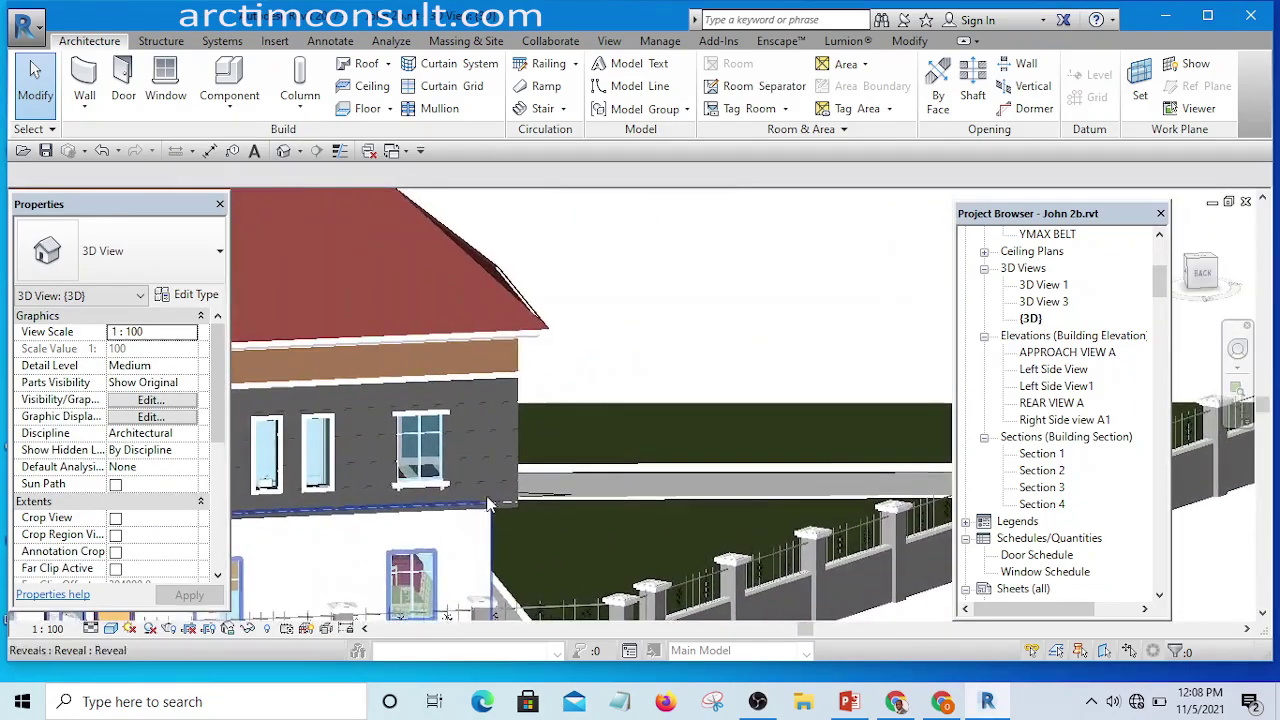
pyautogui.scroll(5, 488, 422)
pyautogui.scroll(-6, 647, 444)
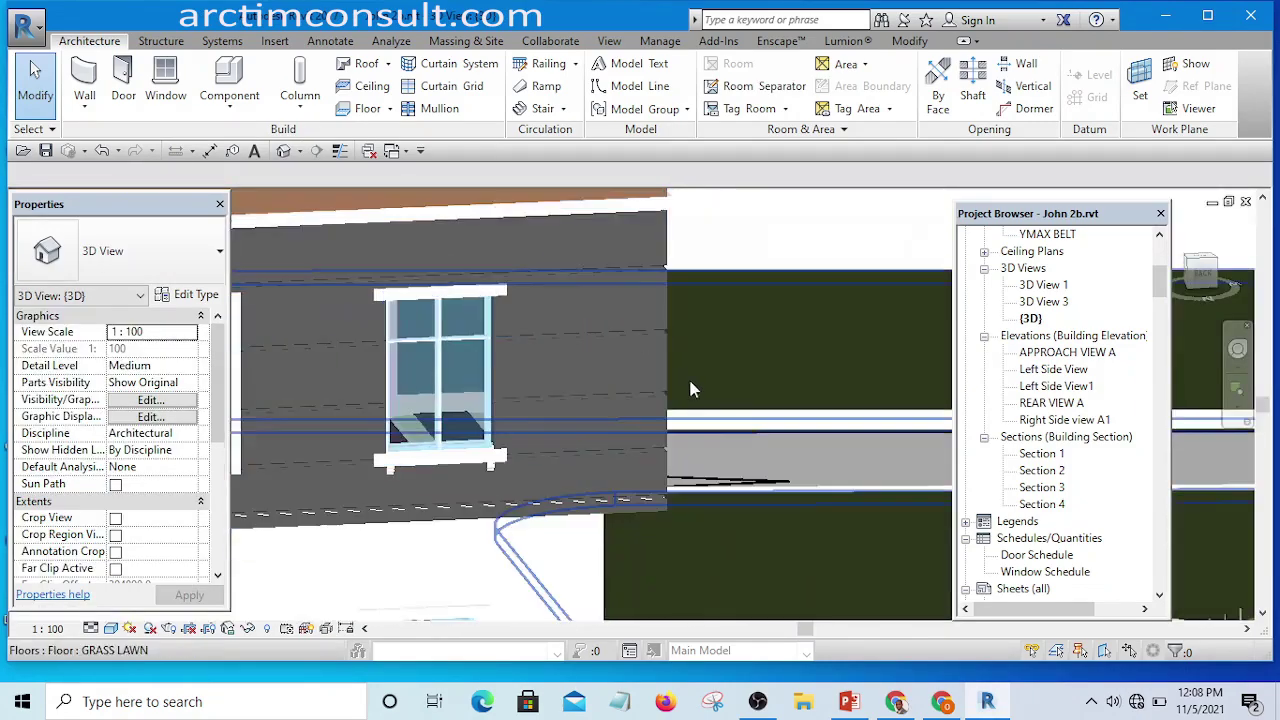
pyautogui.keyDown('shift'); pyautogui.moveTo(691, 386); pyautogui.dragTo(714, 516, button='middle'); pyautogui.keyUp('shift')
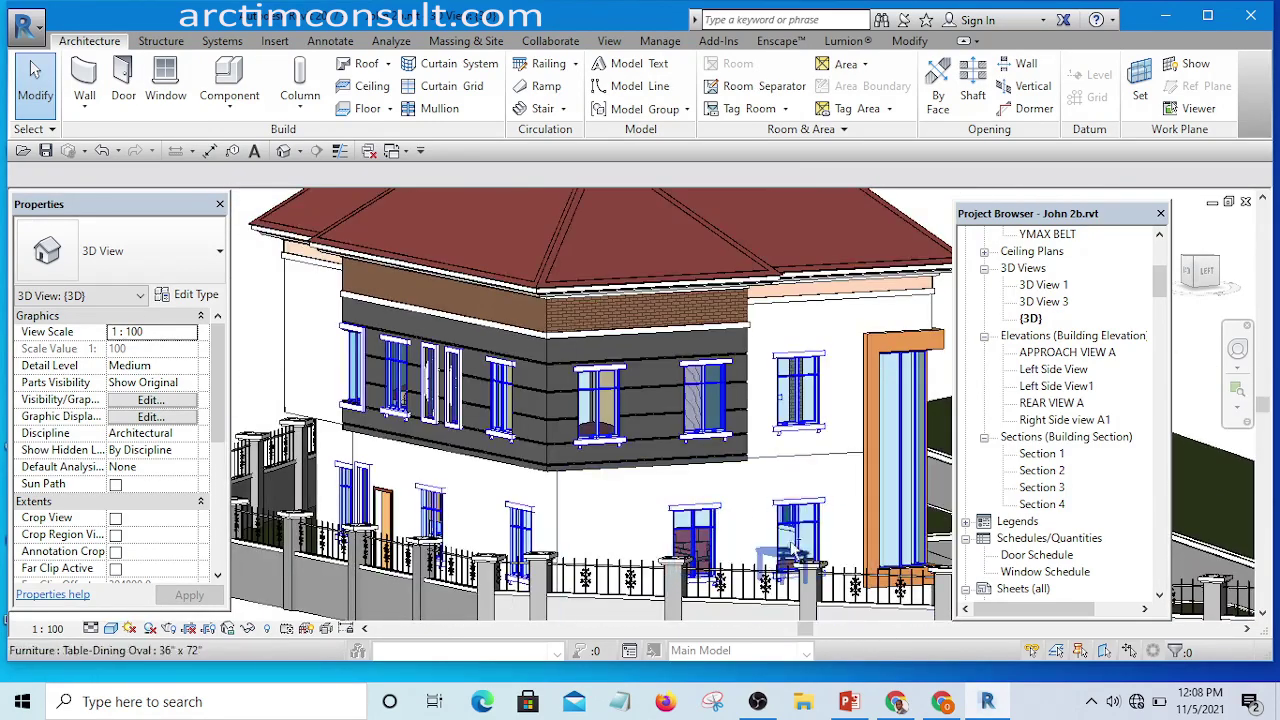
pyautogui.keyDown('shift'); pyautogui.moveTo(799, 538); pyautogui.dragTo(647, 516, button='middle'); pyautogui.keyUp('shift')
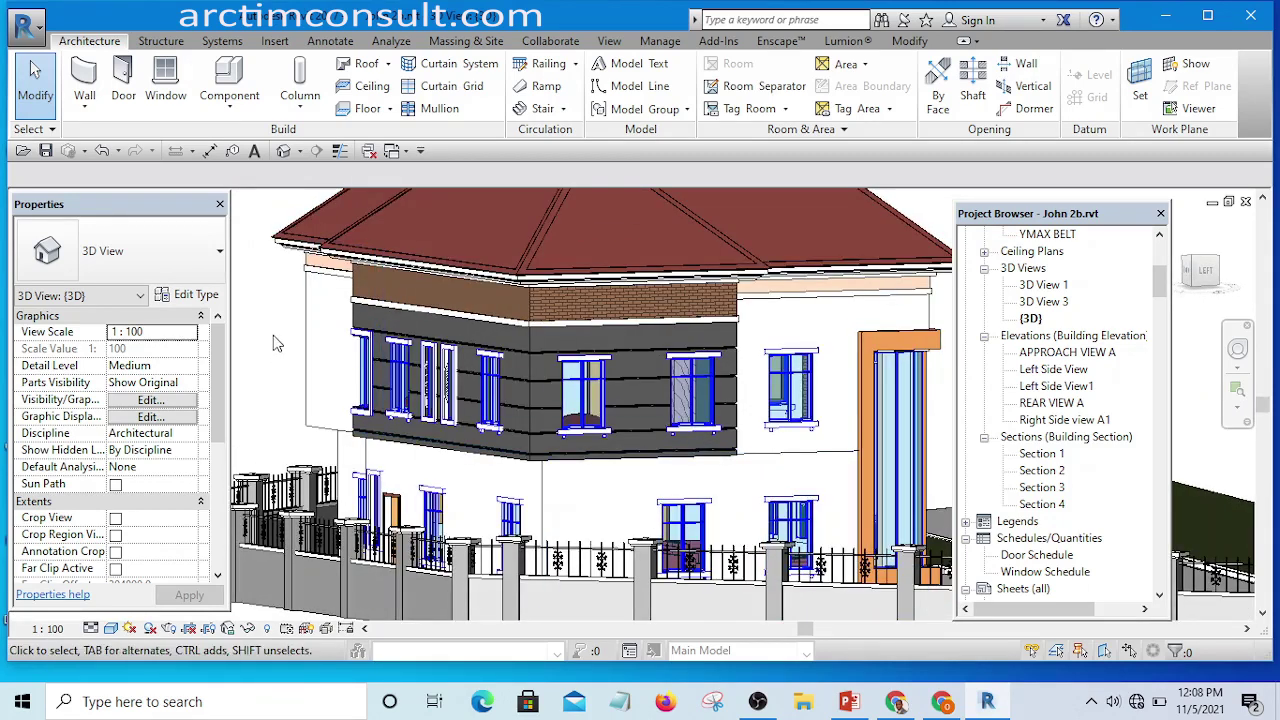